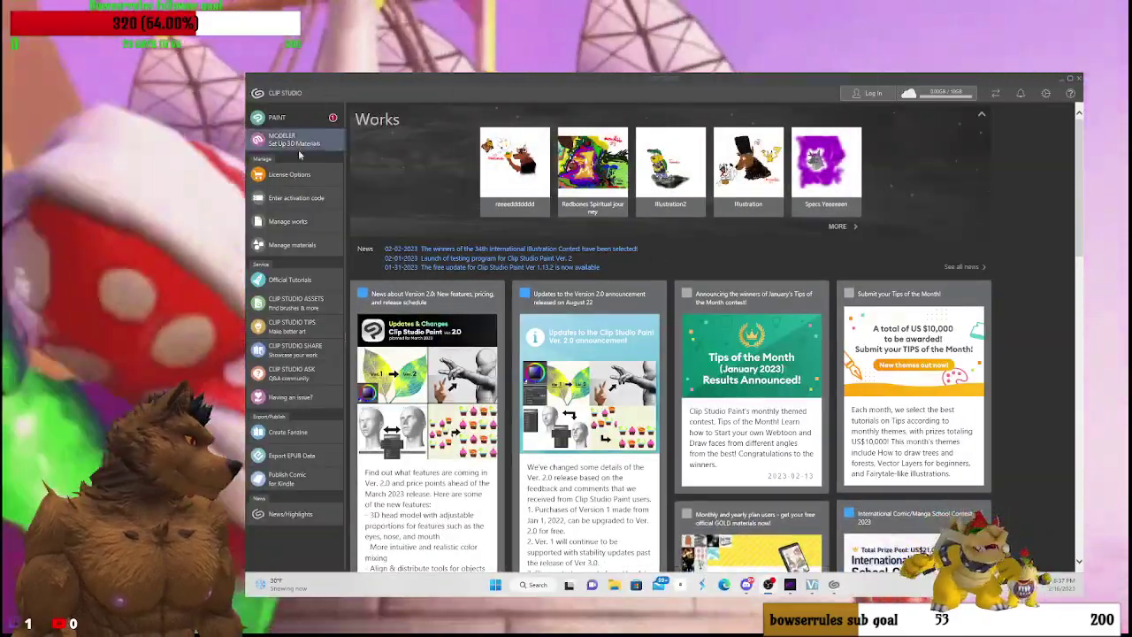
Step: Start Clip Studio Paint and create a new 1600 × 1200 px colour illustration at 72 resolution with white paper
{"action": "left_click", "coordinate": [291, 127]}
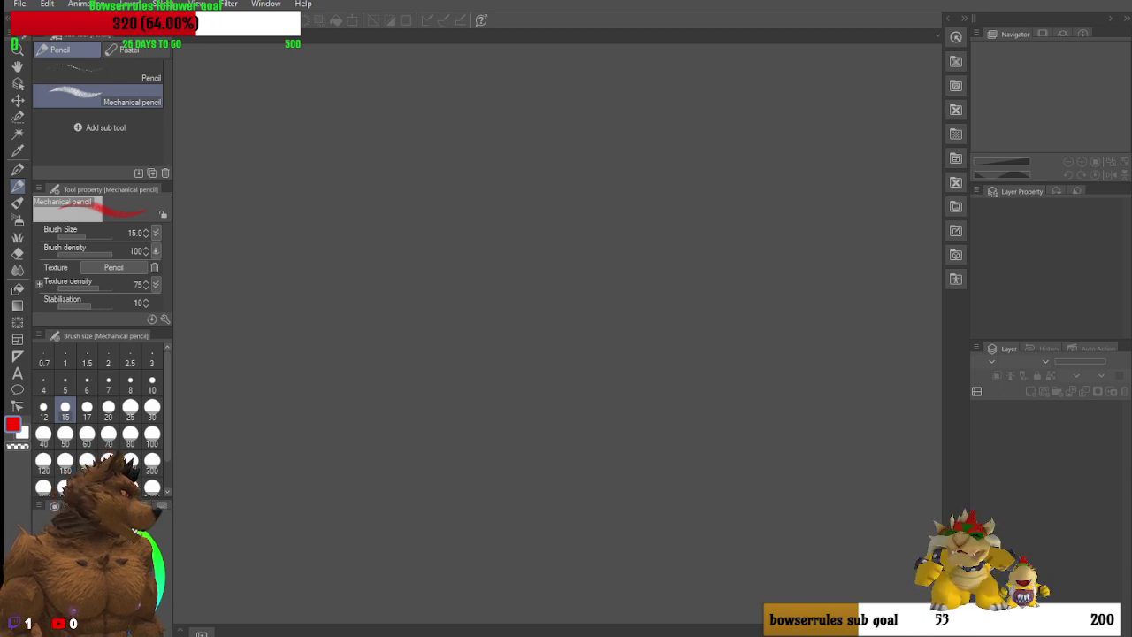
{"action": "key", "text": "ctrl+n"}
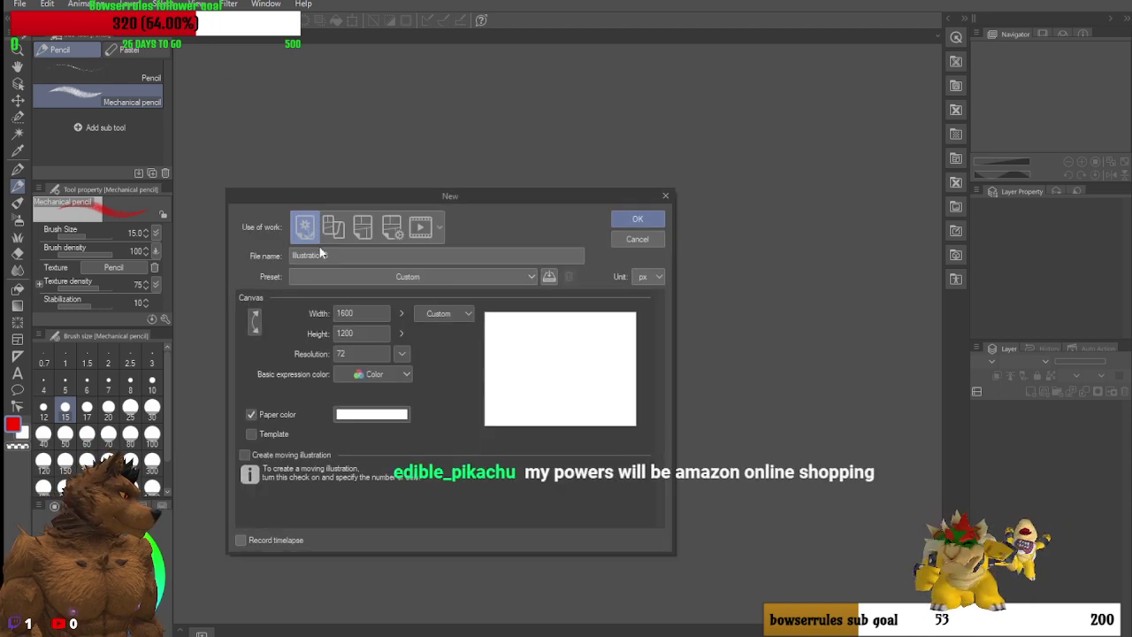
{"action": "left_click", "coordinate": [633, 221]}
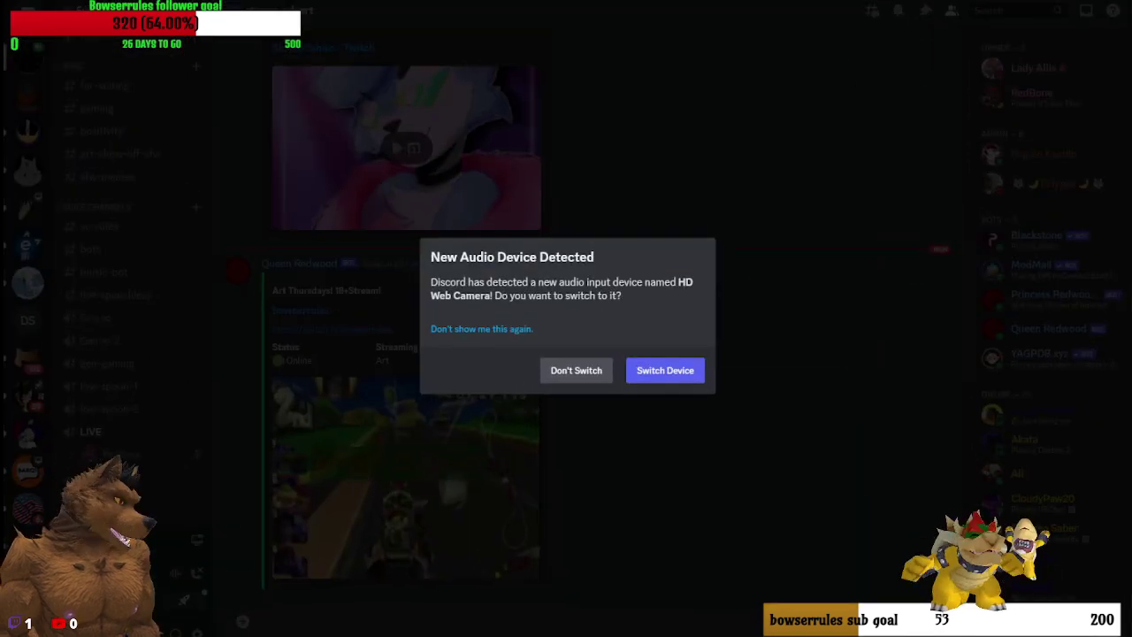
Step: Decline switching to the newly detected audio input device in Discord and return to the blank canvas
{"action": "left_click", "coordinate": [570, 370]}
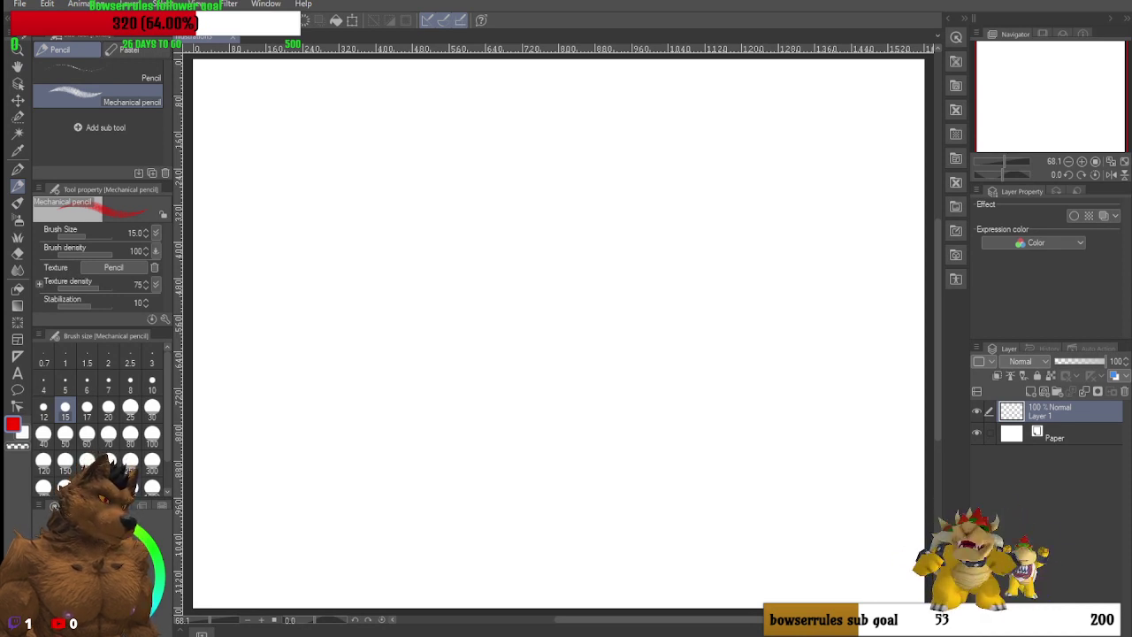
{"action": "key", "text": "alt+Tab"}
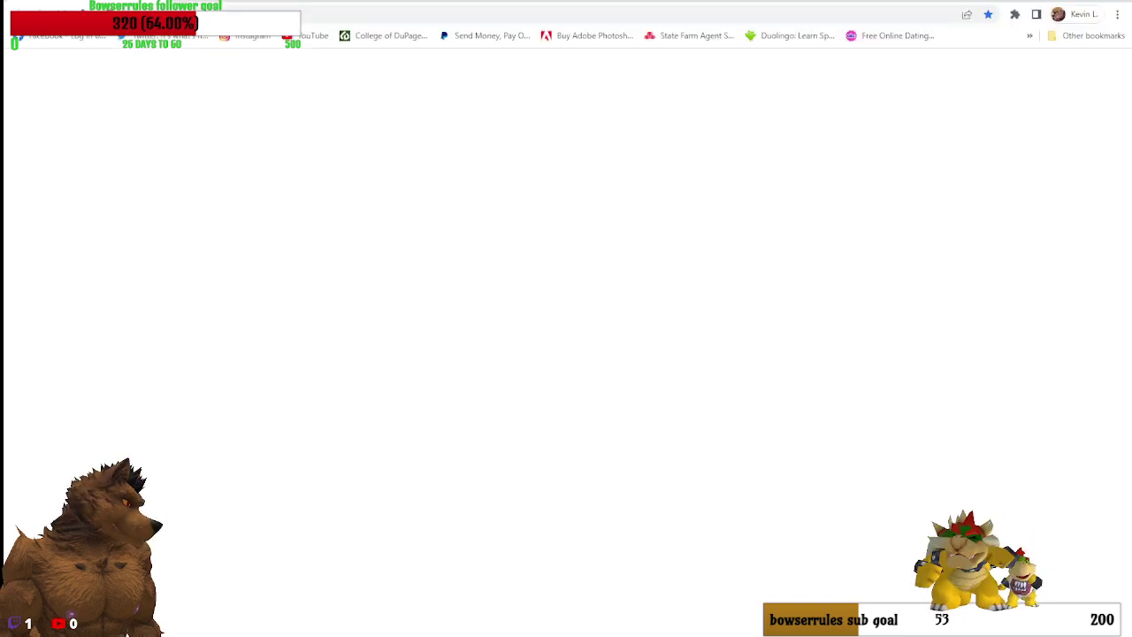
{"action": "key", "text": "alt+Tab"}
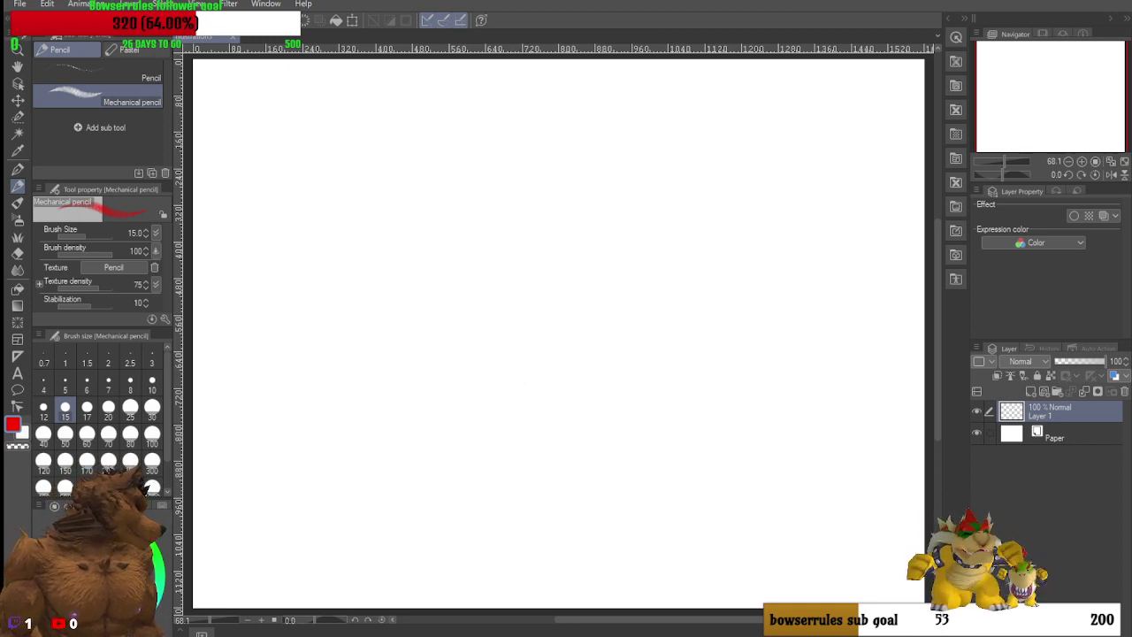
Step: Sketch a round head with crossing guide lines and an attached muzzle, using the mechanical pencil in black at size 12
{"action": "key", "text": "d"}
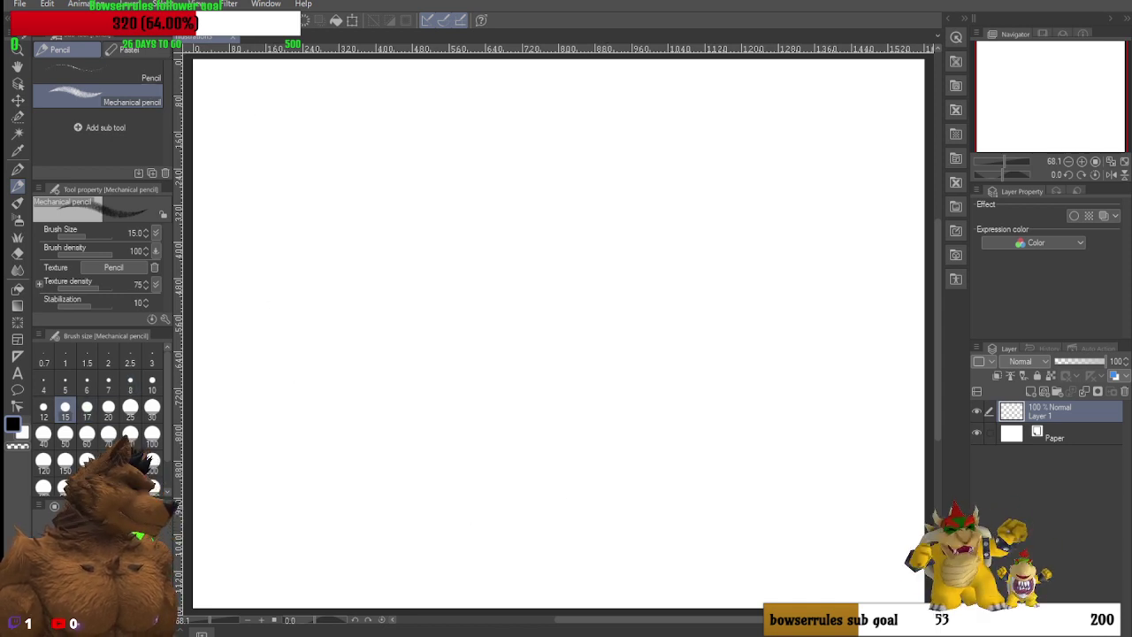
{"action": "mouse_move", "coordinate": [809, 633]}
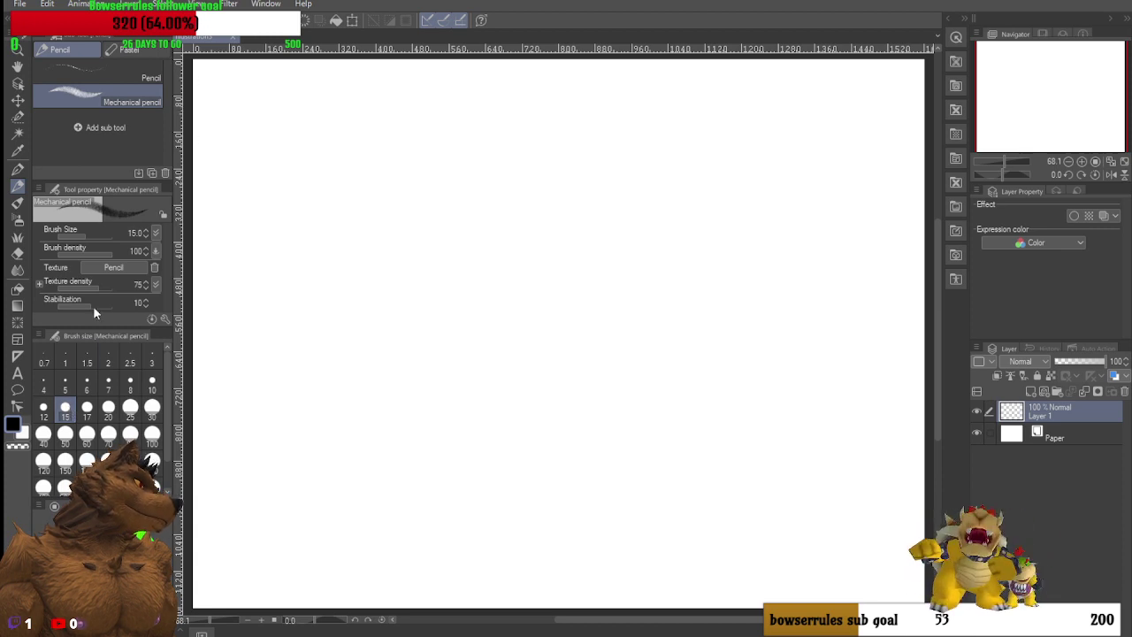
{"action": "left_click", "coordinate": [44, 408]}
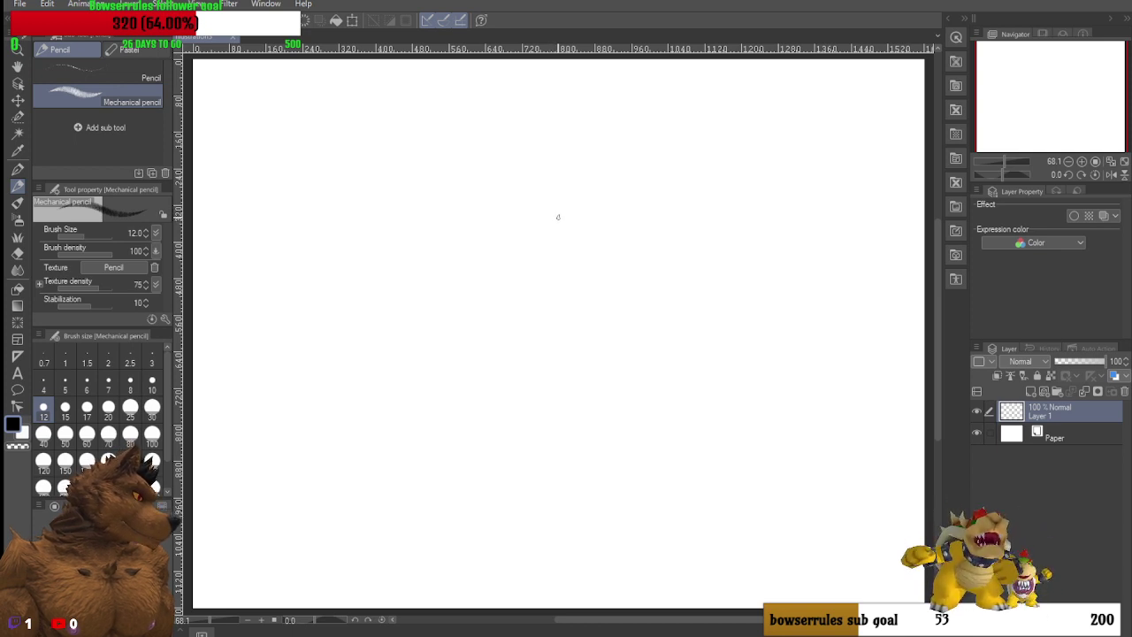
{"action": "mouse_move", "coordinate": [559, 200]}
{"action": "left_mouse_down"}
{"action": "mouse_move", "coordinate": [527, 199]}
{"action": "mouse_move", "coordinate": [510, 281]}
{"action": "mouse_move", "coordinate": [553, 308]}
{"action": "mouse_move", "coordinate": [618, 291]}
{"action": "mouse_move", "coordinate": [633, 233]}
{"action": "mouse_move", "coordinate": [617, 202]}
{"action": "mouse_move", "coordinate": [570, 183]}
{"action": "mouse_move", "coordinate": [542, 192]}
{"action": "mouse_move", "coordinate": [564, 181]}
{"action": "mouse_move", "coordinate": [533, 202]}
{"action": "mouse_move", "coordinate": [545, 302]}
{"action": "left_mouse_up"}
{"action": "mouse_move", "coordinate": [507, 253]}
{"action": "left_mouse_down"}
{"action": "mouse_move", "coordinate": [567, 245]}
{"action": "mouse_move", "coordinate": [633, 210]}
{"action": "left_mouse_up"}
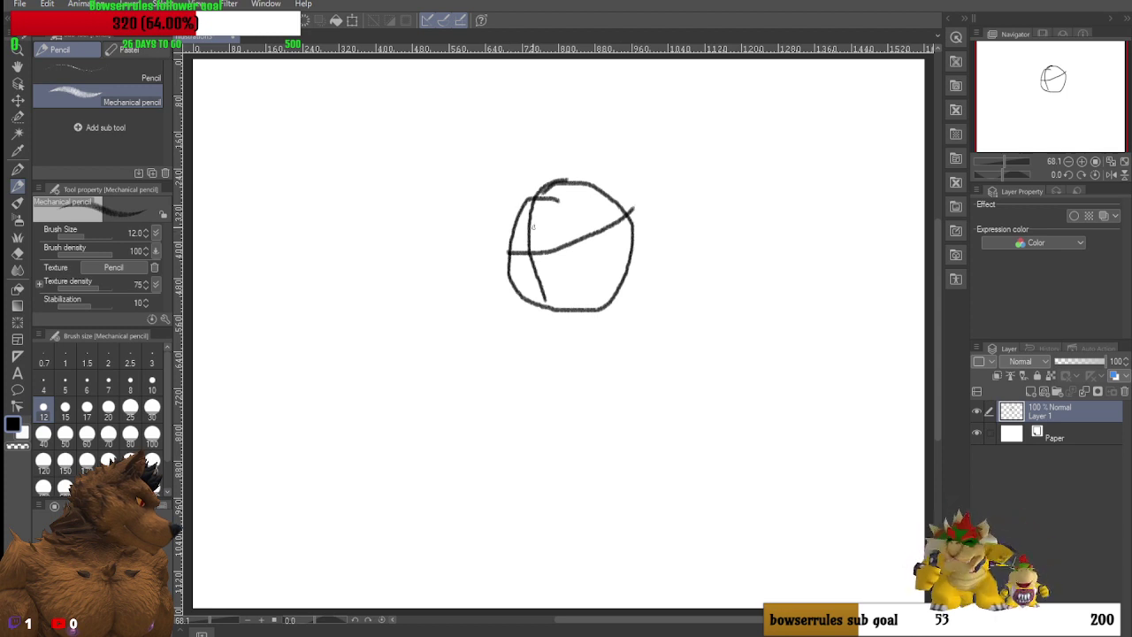
{"action": "mouse_move", "coordinate": [527, 233]}
{"action": "left_mouse_down"}
{"action": "mouse_move", "coordinate": [463, 321]}
{"action": "mouse_move", "coordinate": [462, 348]}
{"action": "mouse_move", "coordinate": [496, 368]}
{"action": "mouse_move", "coordinate": [579, 310]}
{"action": "left_mouse_up"}
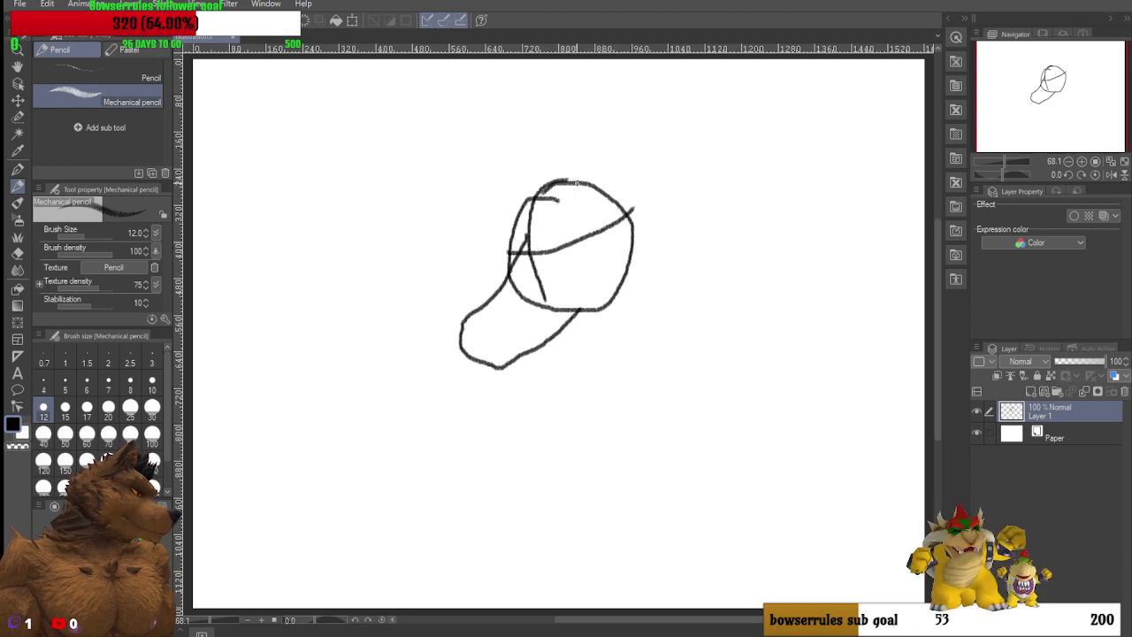
Step: Sketch a tall pointed near ear on top of the head and a small far ear at the front
{"action": "mouse_move", "coordinate": [575, 182]}
{"action": "left_mouse_down"}
{"action": "mouse_move", "coordinate": [575, 124]}
{"action": "mouse_move", "coordinate": [571, 200]}
{"action": "left_mouse_up"}
{"action": "left_click_drag", "start_coordinate": [580, 146], "coordinate": [581, 121]}
{"action": "left_click_drag", "start_coordinate": [583, 95], "coordinate": [608, 204]}
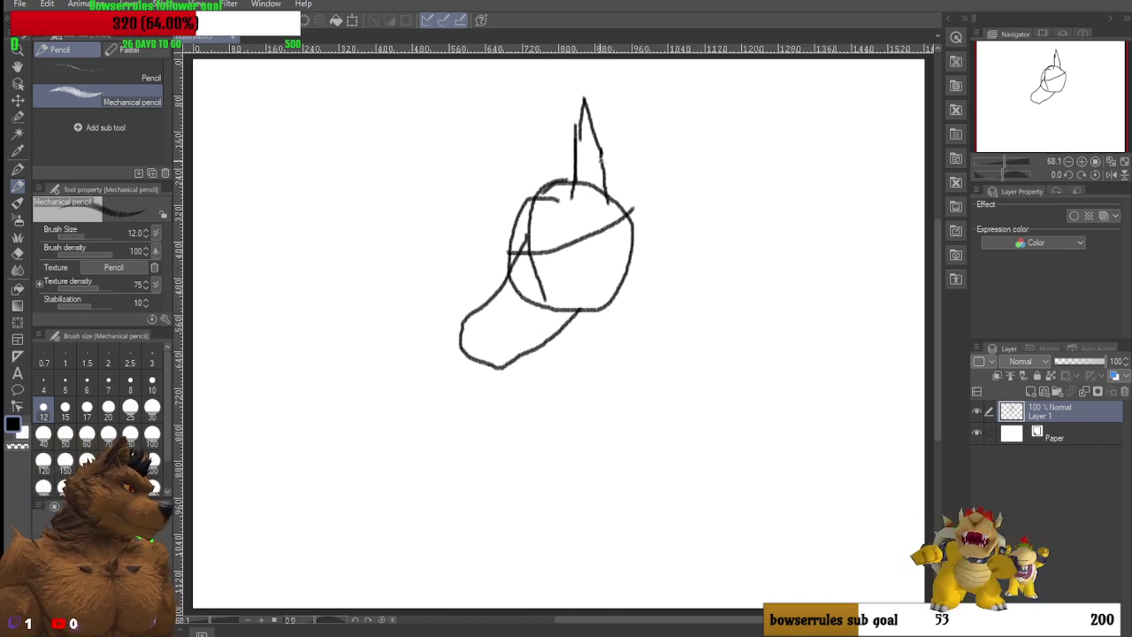
{"action": "left_click_drag", "start_coordinate": [604, 161], "coordinate": [611, 194]}
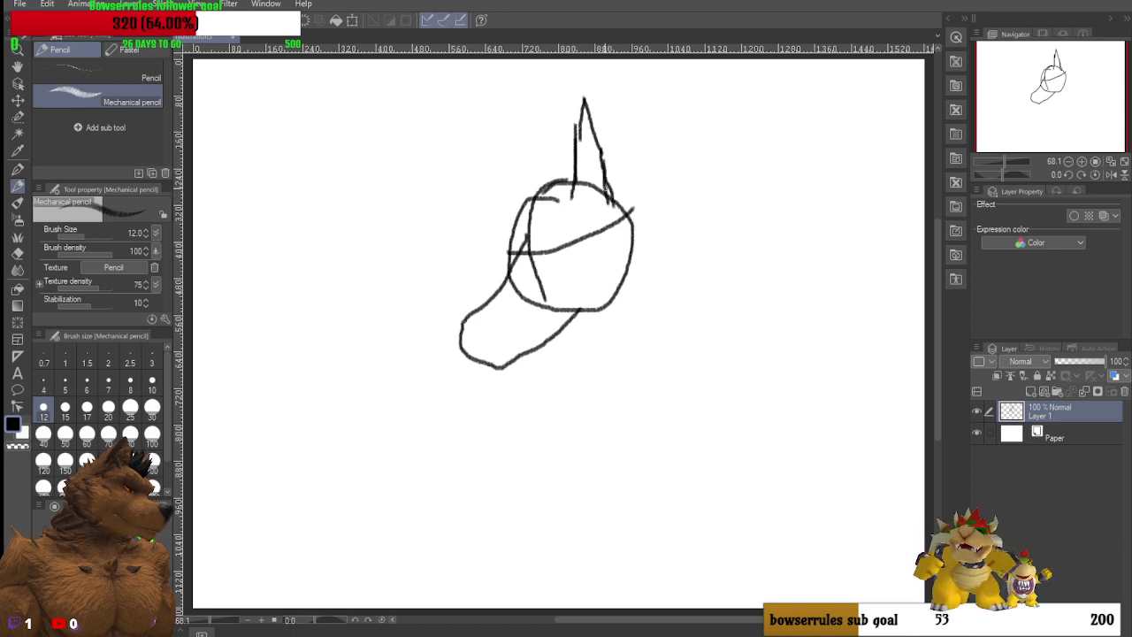
{"action": "mouse_move", "coordinate": [547, 182]}
{"action": "left_mouse_down"}
{"action": "mouse_move", "coordinate": [528, 158]}
{"action": "mouse_move", "coordinate": [536, 189]}
{"action": "left_mouse_up"}
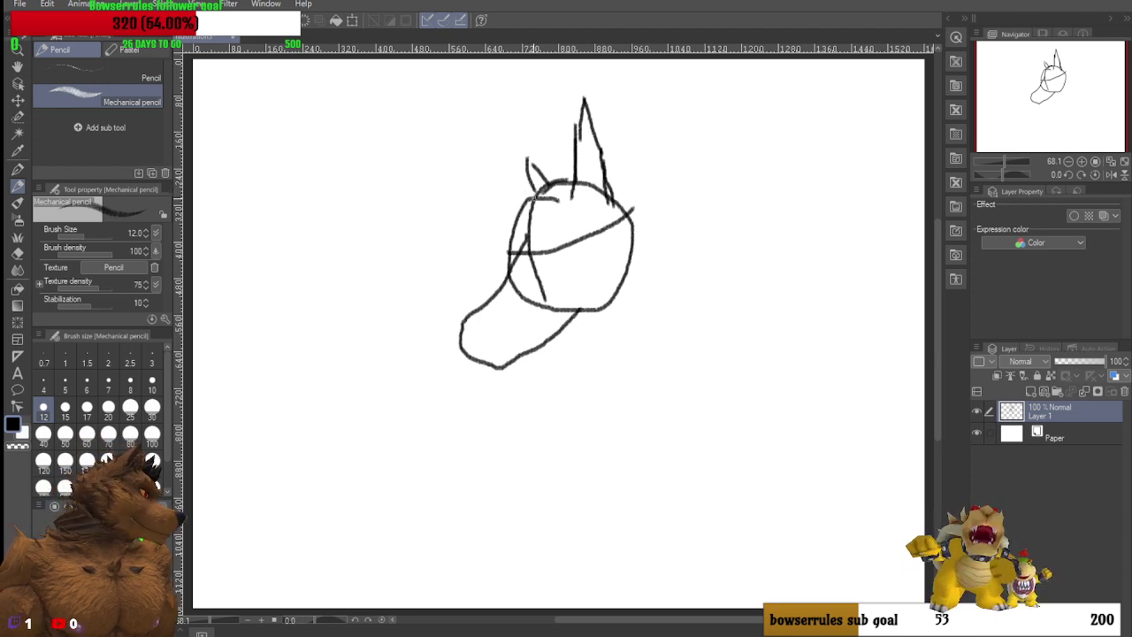
Step: Sketch the fur behind the head, the neck outline in short jagged strokes, and a spiky hair tuft over the forehead
{"action": "left_click_drag", "start_coordinate": [609, 190], "coordinate": [679, 180]}
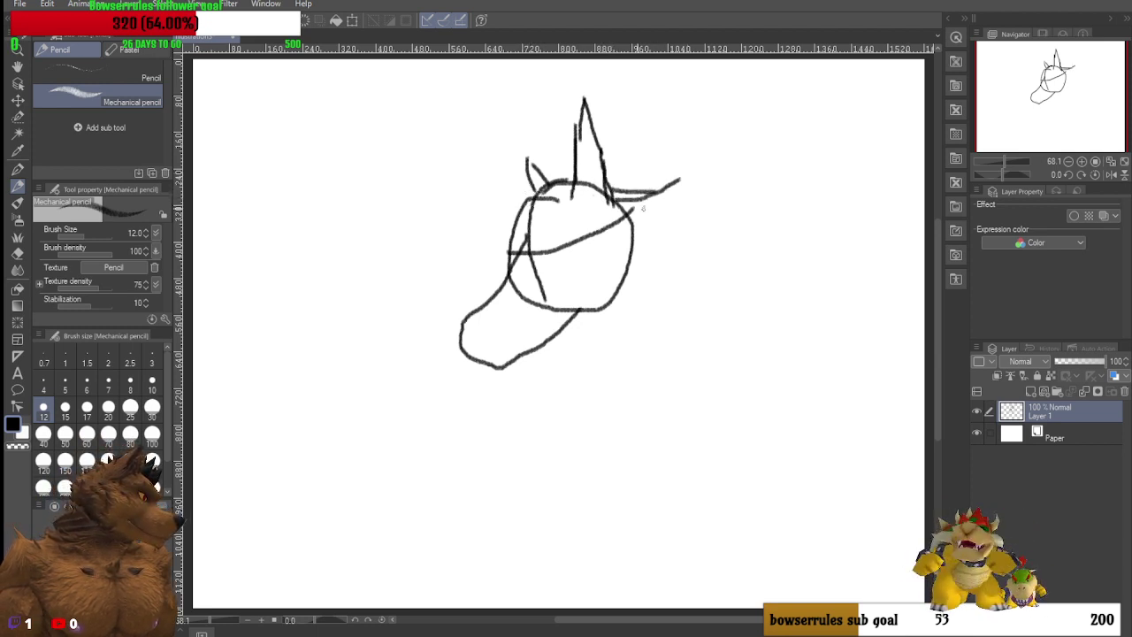
{"action": "mouse_move", "coordinate": [630, 212]}
{"action": "left_mouse_down"}
{"action": "mouse_move", "coordinate": [661, 189]}
{"action": "mouse_move", "coordinate": [653, 244]}
{"action": "mouse_move", "coordinate": [654, 224]}
{"action": "mouse_move", "coordinate": [626, 262]}
{"action": "mouse_move", "coordinate": [630, 295]}
{"action": "left_mouse_up"}
{"action": "mouse_move", "coordinate": [637, 249]}
{"action": "left_mouse_down"}
{"action": "mouse_move", "coordinate": [641, 280]}
{"action": "mouse_move", "coordinate": [605, 285]}
{"action": "mouse_move", "coordinate": [642, 302]}
{"action": "left_mouse_up"}
{"action": "mouse_move", "coordinate": [638, 265]}
{"action": "left_mouse_down"}
{"action": "mouse_move", "coordinate": [621, 308]}
{"action": "mouse_move", "coordinate": [562, 355]}
{"action": "mouse_move", "coordinate": [555, 405]}
{"action": "left_mouse_up"}
{"action": "left_click_drag", "start_coordinate": [573, 358], "coordinate": [545, 435]}
{"action": "mouse_move", "coordinate": [554, 395]}
{"action": "left_mouse_down"}
{"action": "mouse_move", "coordinate": [580, 461]}
{"action": "mouse_move", "coordinate": [555, 476]}
{"action": "left_mouse_up"}
{"action": "left_click_drag", "start_coordinate": [555, 476], "coordinate": [587, 449]}
{"action": "mouse_move", "coordinate": [594, 452]}
{"action": "left_mouse_down"}
{"action": "mouse_move", "coordinate": [647, 396]}
{"action": "mouse_move", "coordinate": [660, 400]}
{"action": "left_mouse_up"}
{"action": "left_click_drag", "start_coordinate": [676, 375], "coordinate": [673, 405]}
{"action": "left_click_drag", "start_coordinate": [679, 331], "coordinate": [681, 372]}
{"action": "left_click_drag", "start_coordinate": [663, 300], "coordinate": [681, 340]}
{"action": "mouse_move", "coordinate": [640, 260]}
{"action": "left_mouse_down"}
{"action": "mouse_move", "coordinate": [700, 306]}
{"action": "mouse_move", "coordinate": [687, 319]}
{"action": "left_mouse_up"}
{"action": "left_click_drag", "start_coordinate": [681, 294], "coordinate": [694, 366]}
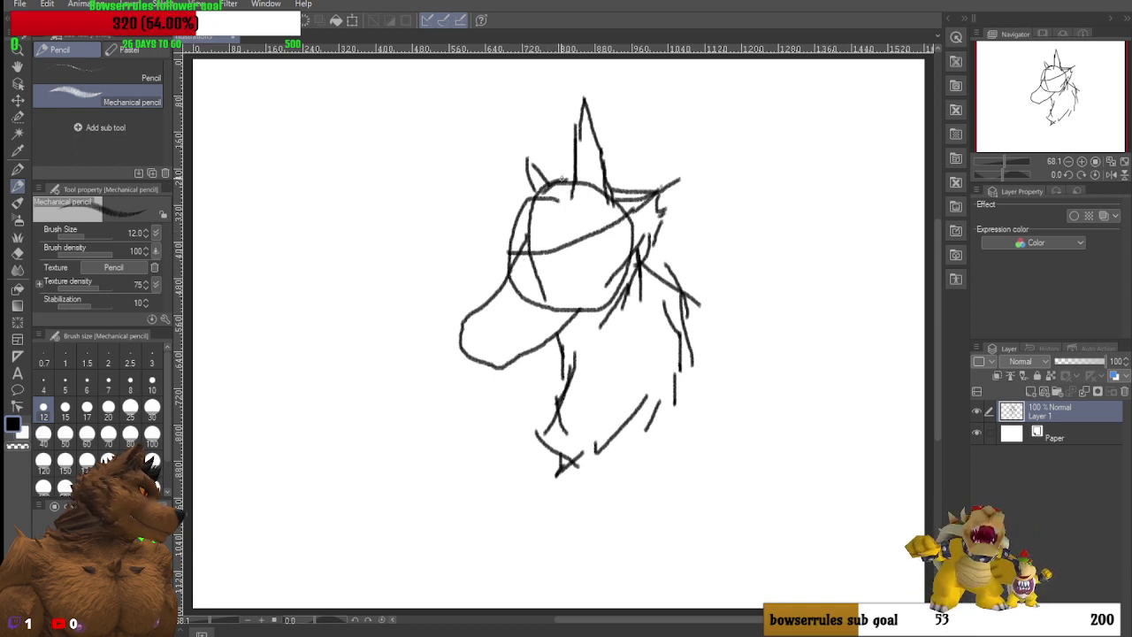
{"action": "mouse_move", "coordinate": [562, 178]}
{"action": "left_mouse_down"}
{"action": "mouse_move", "coordinate": [550, 160]}
{"action": "mouse_move", "coordinate": [577, 167]}
{"action": "mouse_move", "coordinate": [535, 168]}
{"action": "mouse_move", "coordinate": [554, 177]}
{"action": "mouse_move", "coordinate": [492, 189]}
{"action": "mouse_move", "coordinate": [502, 210]}
{"action": "mouse_move", "coordinate": [529, 208]}
{"action": "left_mouse_up"}
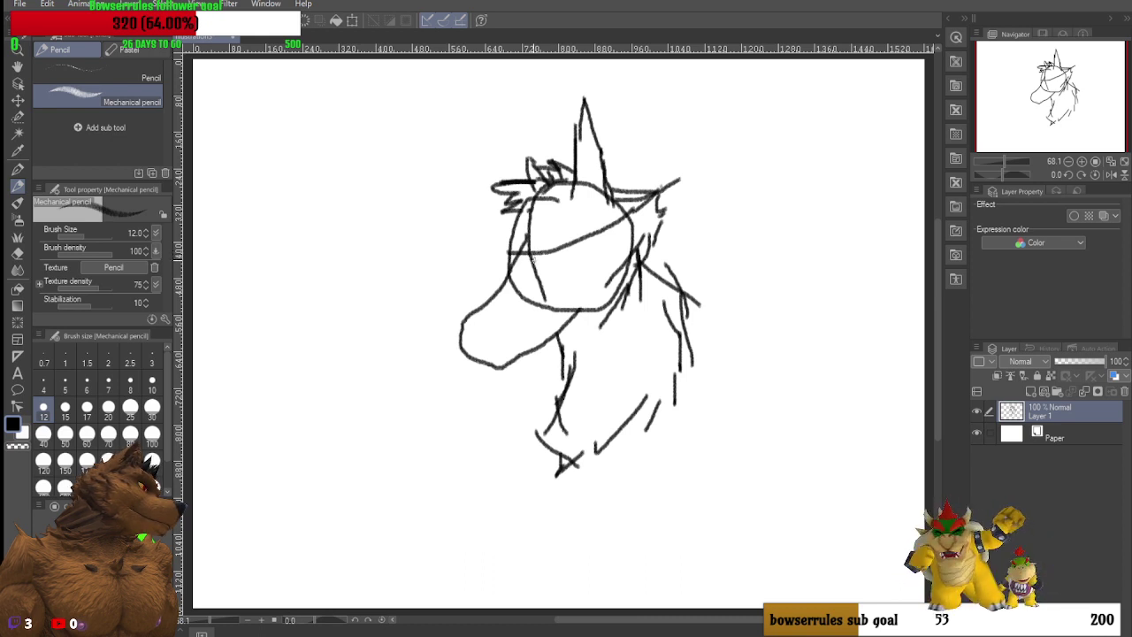
Step: Sketch a slanted line for the near eye on the guide lines and undo the trial lower-lid strokes
{"action": "mouse_move", "coordinate": [537, 255]}
{"action": "left_mouse_down"}
{"action": "mouse_move", "coordinate": [550, 231]}
{"action": "mouse_move", "coordinate": [553, 254]}
{"action": "mouse_move", "coordinate": [534, 262]}
{"action": "left_mouse_up"}
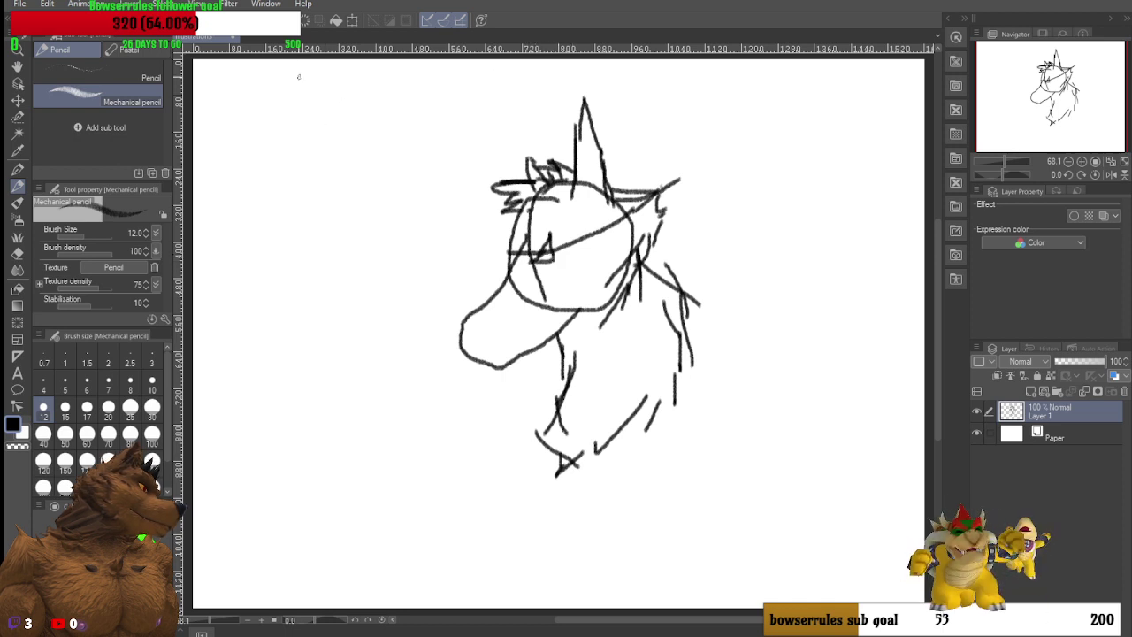
{"action": "key", "text": "ctrl+z"}
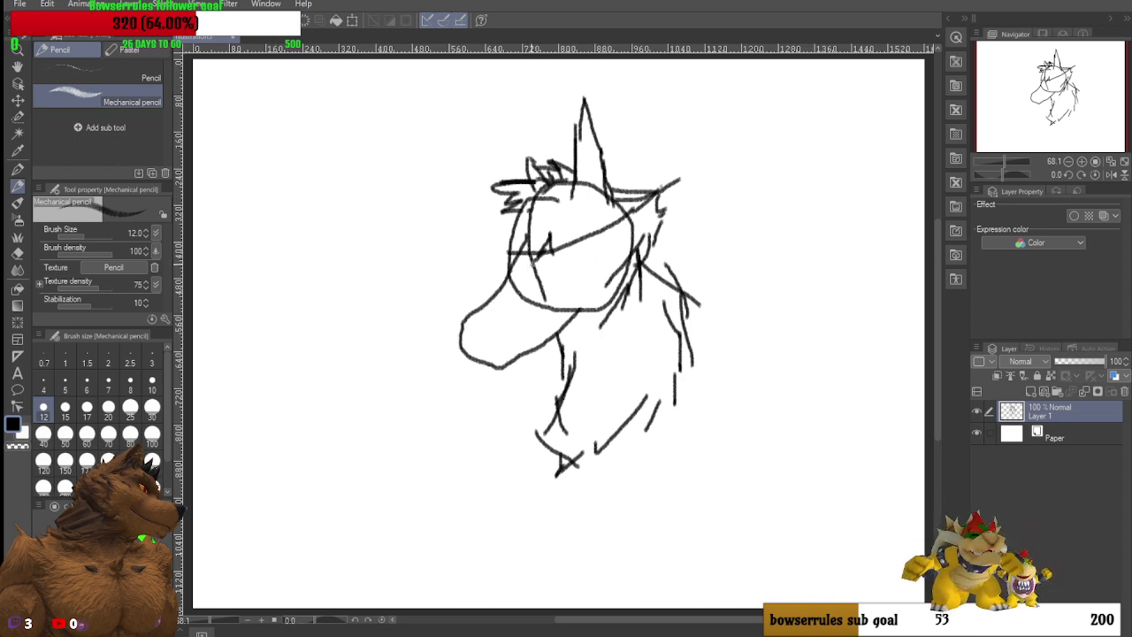
{"action": "left_click_drag", "start_coordinate": [529, 264], "coordinate": [549, 269]}
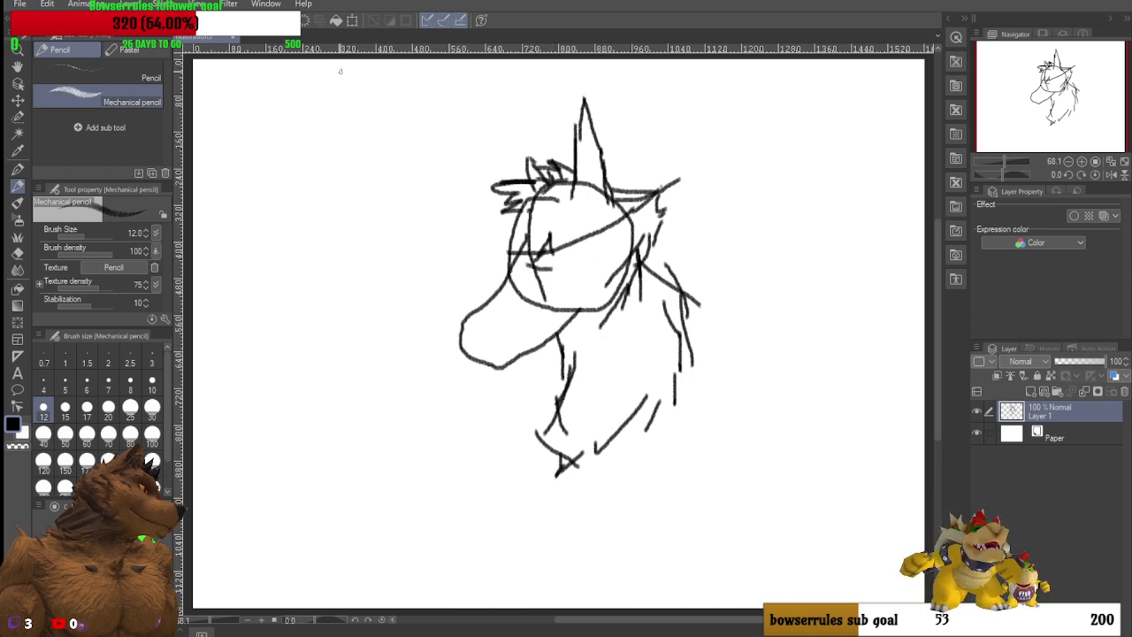
{"action": "key", "text": "ctrl+z"}
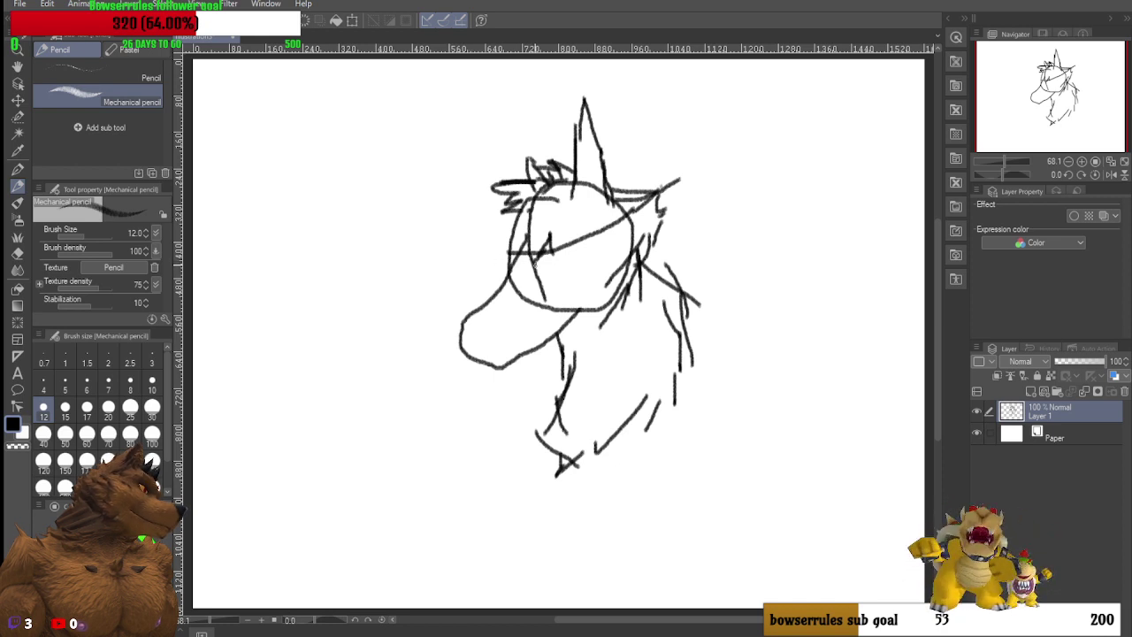
{"action": "left_click_drag", "start_coordinate": [543, 259], "coordinate": [554, 257]}
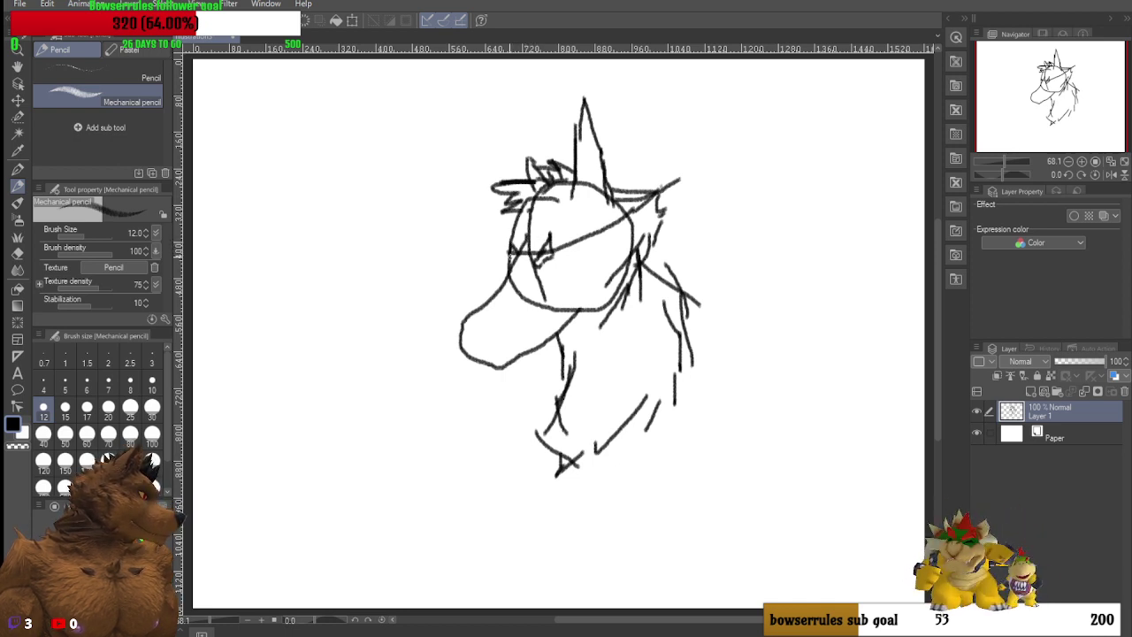
{"action": "key", "text": "ctrl+z"}
{"action": "key", "text": "ctrl+z"}
{"action": "key", "text": "ctrl+z"}
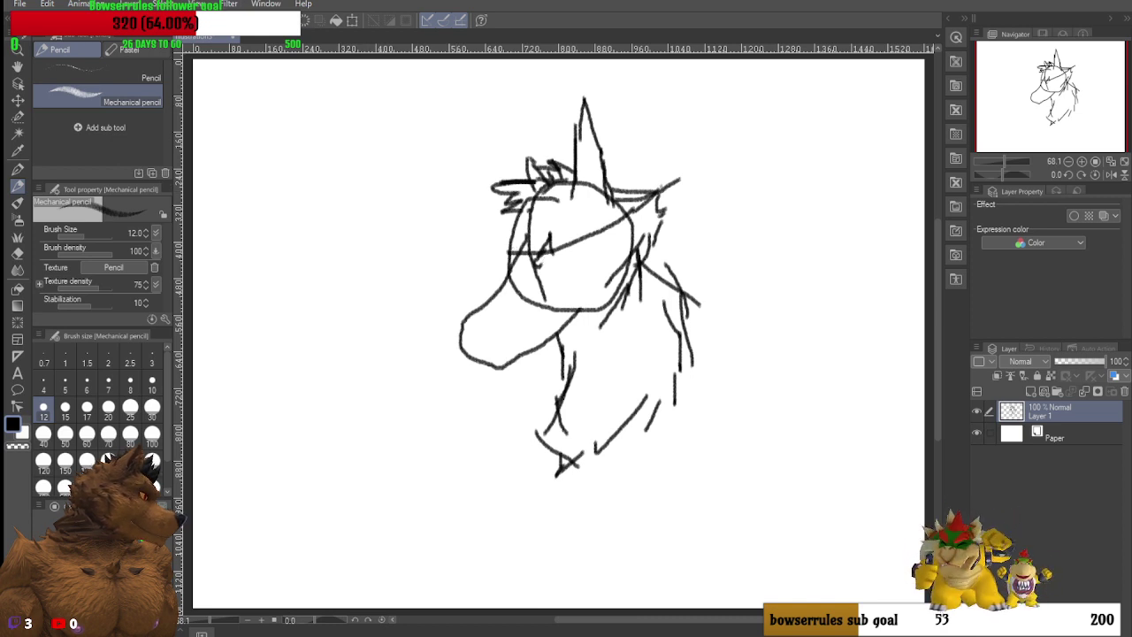
{"action": "key", "text": "ctrl+z"}
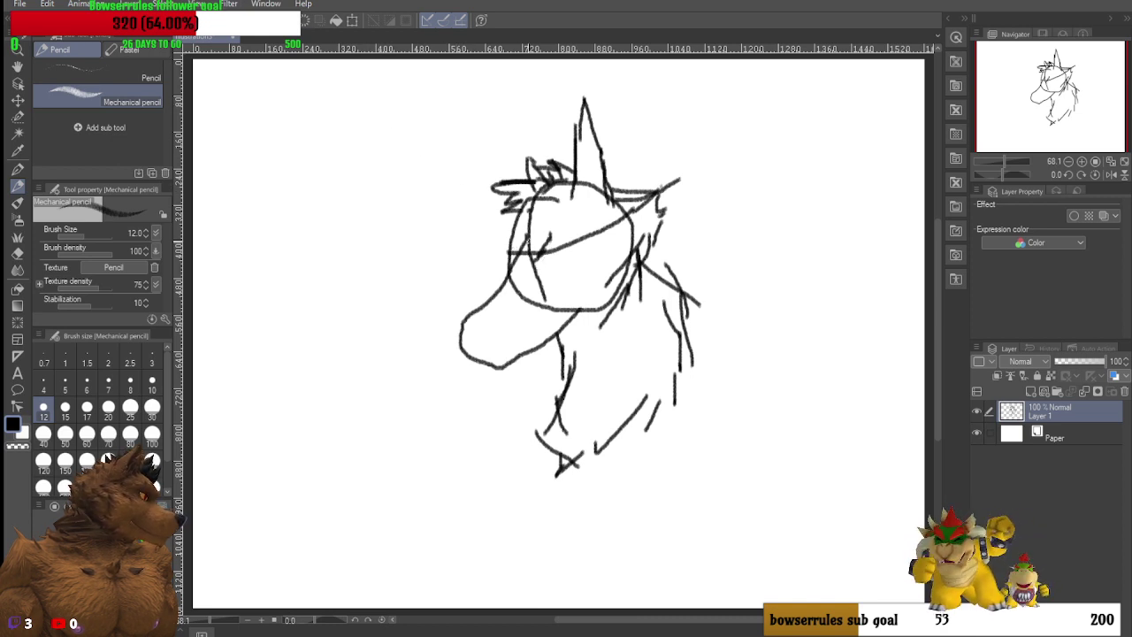
Step: Draw the near eye's outline and add thick, slanted brow strokes above both eyes
{"action": "left_click_drag", "start_coordinate": [554, 239], "coordinate": [557, 255]}
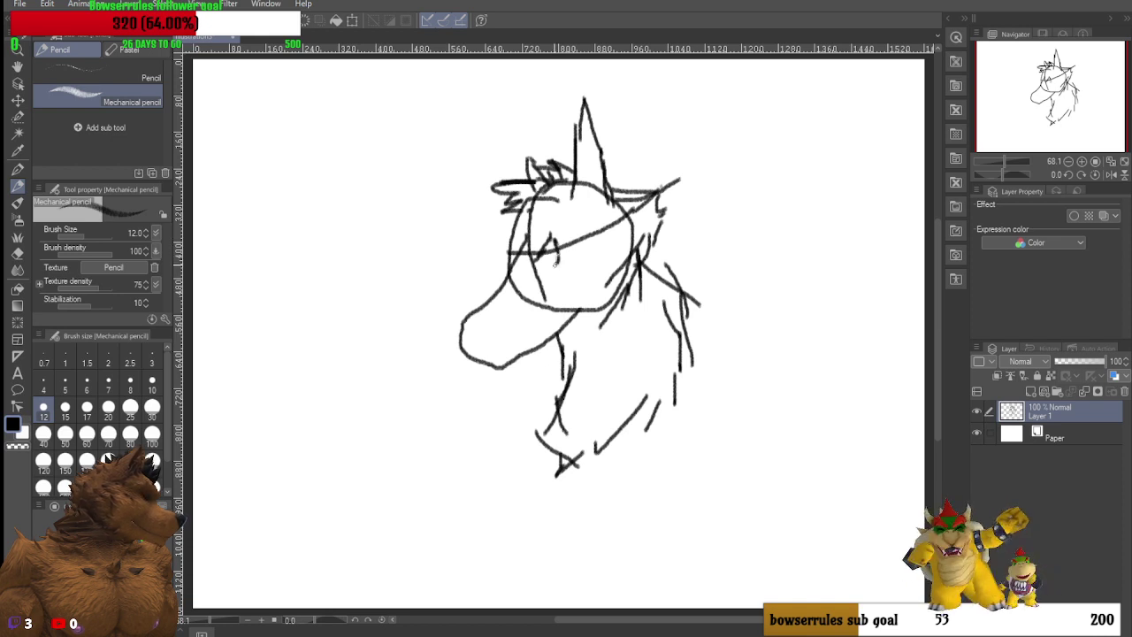
{"action": "left_click_drag", "start_coordinate": [554, 259], "coordinate": [523, 269]}
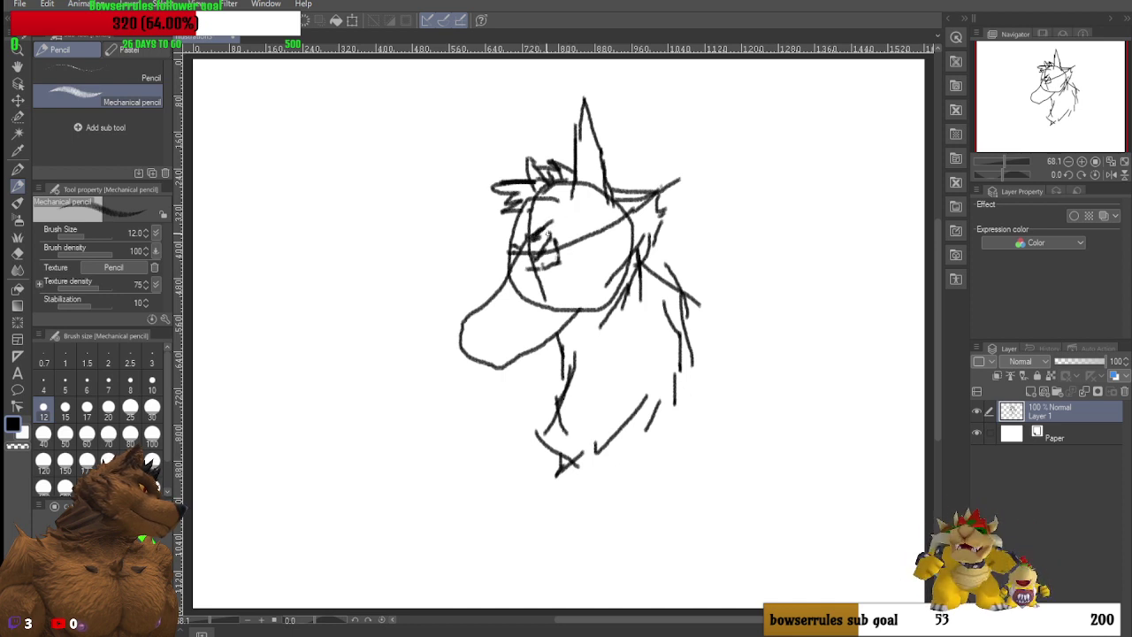
{"action": "mouse_move", "coordinate": [537, 234]}
{"action": "left_mouse_down"}
{"action": "mouse_move", "coordinate": [582, 216]}
{"action": "mouse_move", "coordinate": [564, 223]}
{"action": "left_mouse_up"}
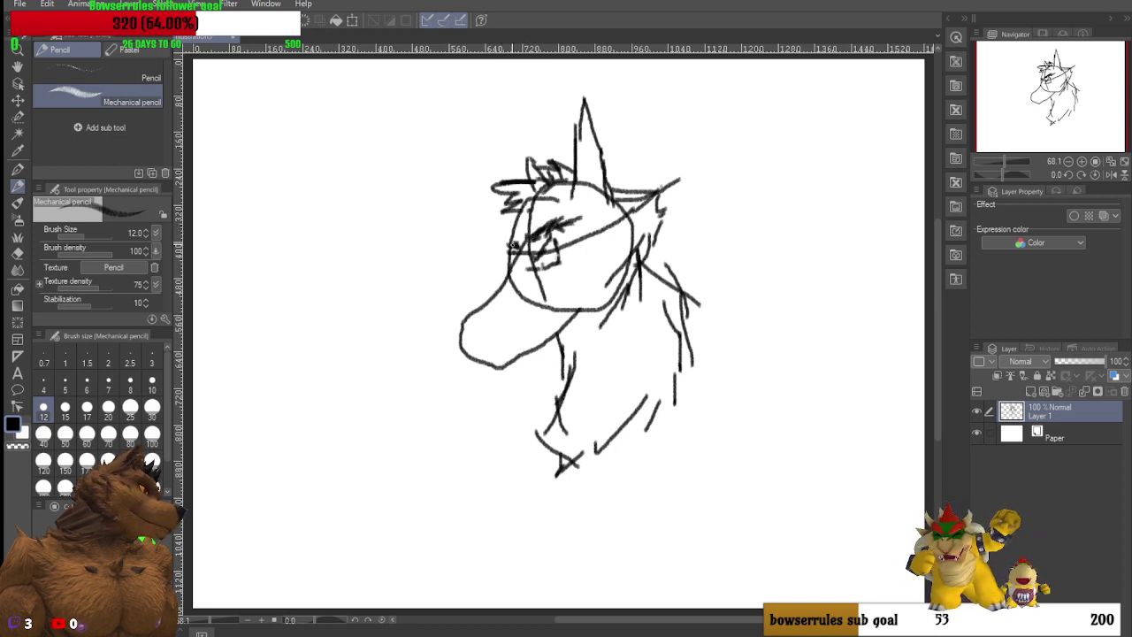
{"action": "left_click_drag", "start_coordinate": [517, 245], "coordinate": [495, 242]}
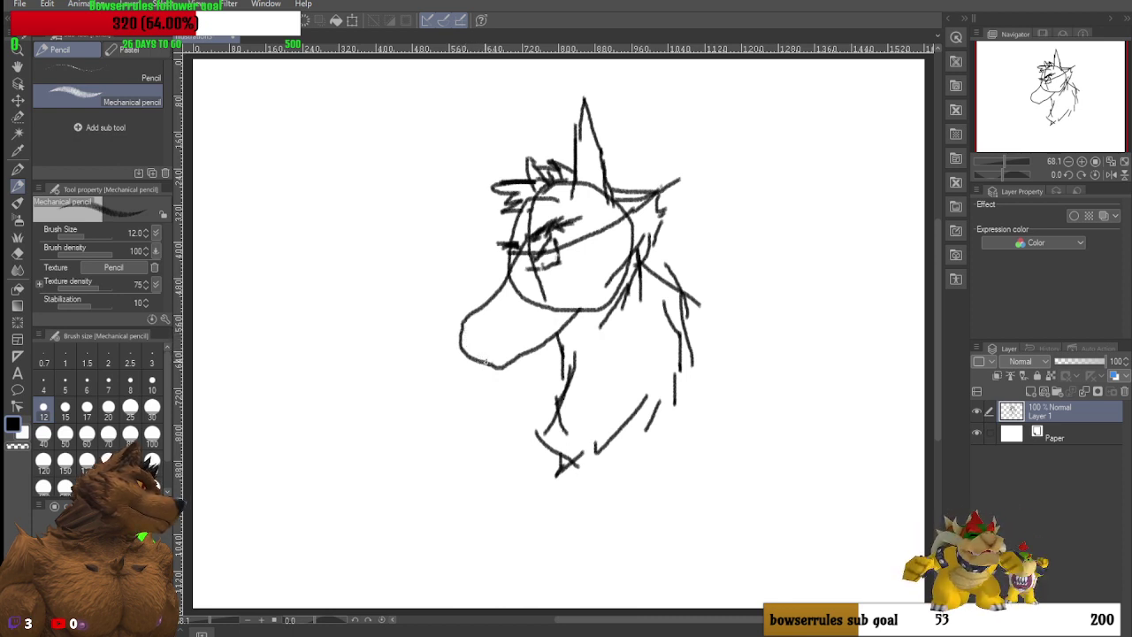
Step: Draw the mouth line along the muzzle, outline the nose at its tip, and fill in the nose and eye area with black
{"action": "left_click_drag", "start_coordinate": [487, 360], "coordinate": [513, 343]}
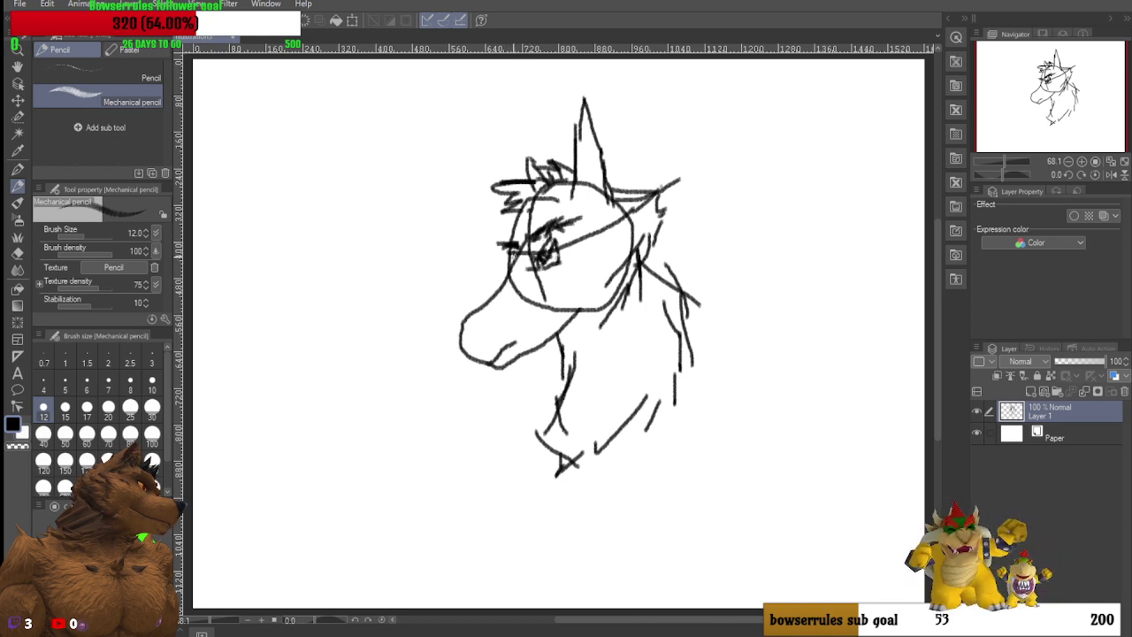
{"action": "left_click_drag", "start_coordinate": [515, 342], "coordinate": [558, 288]}
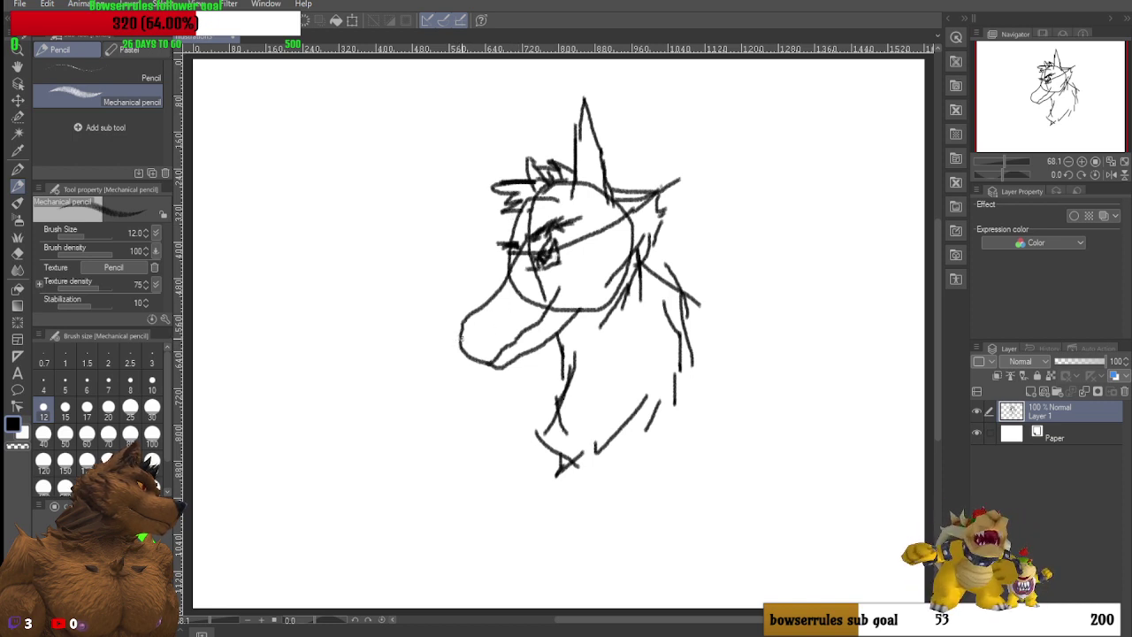
{"action": "mouse_move", "coordinate": [466, 350]}
{"action": "left_mouse_down"}
{"action": "mouse_move", "coordinate": [491, 318]}
{"action": "mouse_move", "coordinate": [469, 316]}
{"action": "mouse_move", "coordinate": [462, 345]}
{"action": "mouse_move", "coordinate": [492, 321]}
{"action": "mouse_move", "coordinate": [469, 319]}
{"action": "left_mouse_up"}
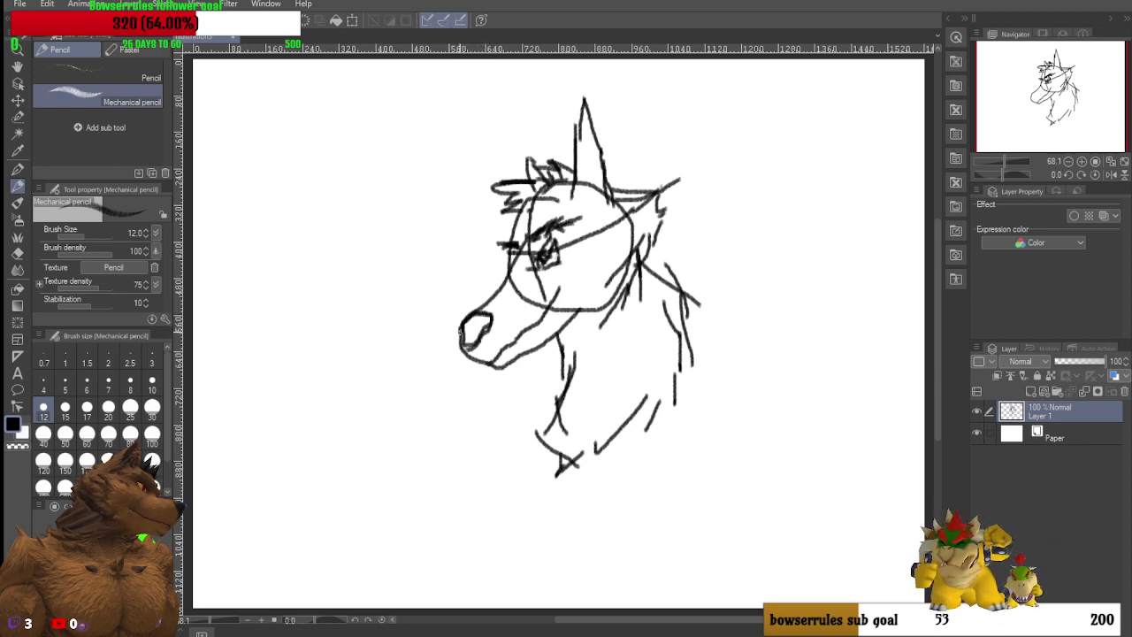
{"action": "mouse_move", "coordinate": [458, 340]}
{"action": "left_mouse_down"}
{"action": "mouse_move", "coordinate": [461, 350]}
{"action": "mouse_move", "coordinate": [482, 340]}
{"action": "mouse_move", "coordinate": [484, 324]}
{"action": "mouse_move", "coordinate": [475, 343]}
{"action": "mouse_move", "coordinate": [467, 334]}
{"action": "mouse_move", "coordinate": [473, 345]}
{"action": "mouse_move", "coordinate": [477, 328]}
{"action": "mouse_move", "coordinate": [463, 332]}
{"action": "mouse_move", "coordinate": [482, 320]}
{"action": "mouse_move", "coordinate": [466, 340]}
{"action": "mouse_move", "coordinate": [486, 326]}
{"action": "mouse_move", "coordinate": [479, 346]}
{"action": "left_mouse_up"}
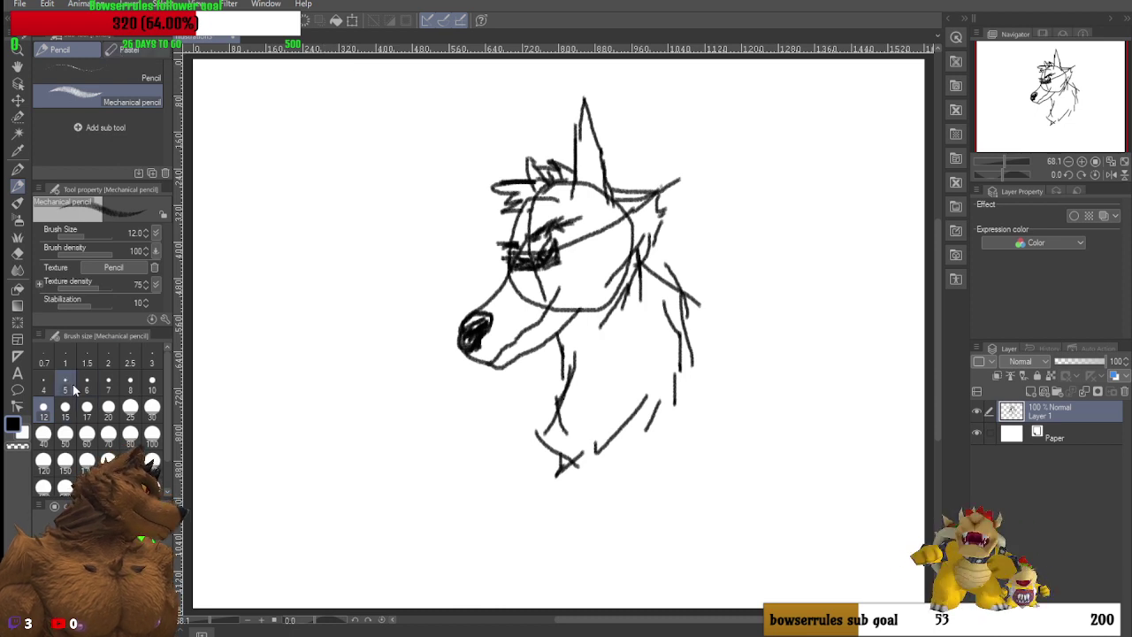
Step: Touch up the sketch with the hard eraser and add mechanical pencil fur strokes below the back of the cheek
{"action": "left_click", "coordinate": [17, 253]}
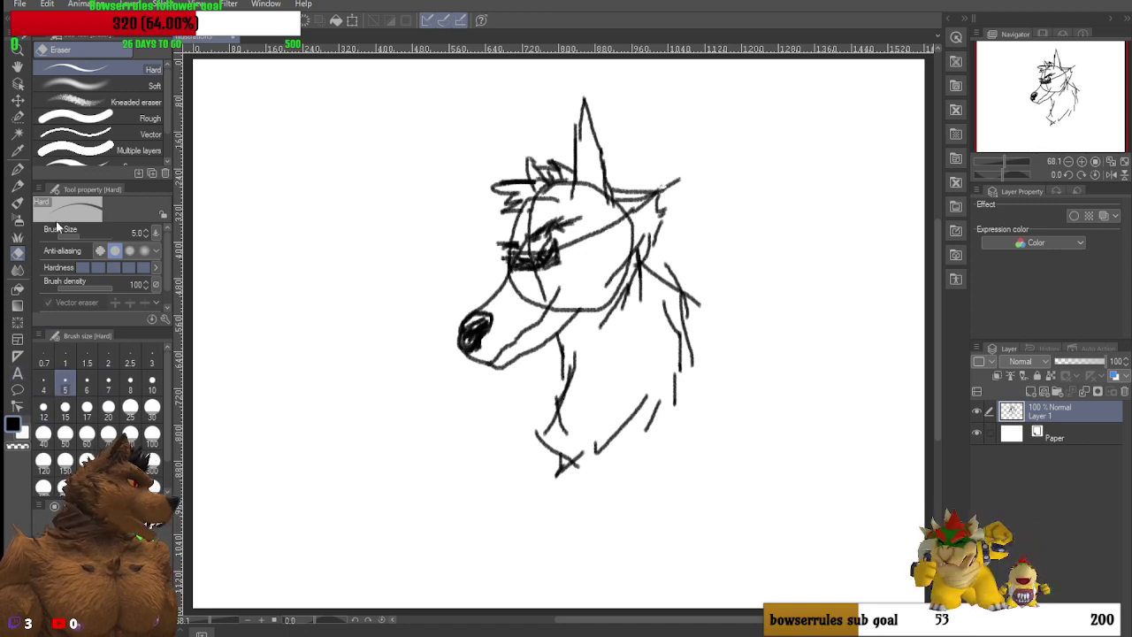
{"action": "left_click", "coordinate": [18, 187]}
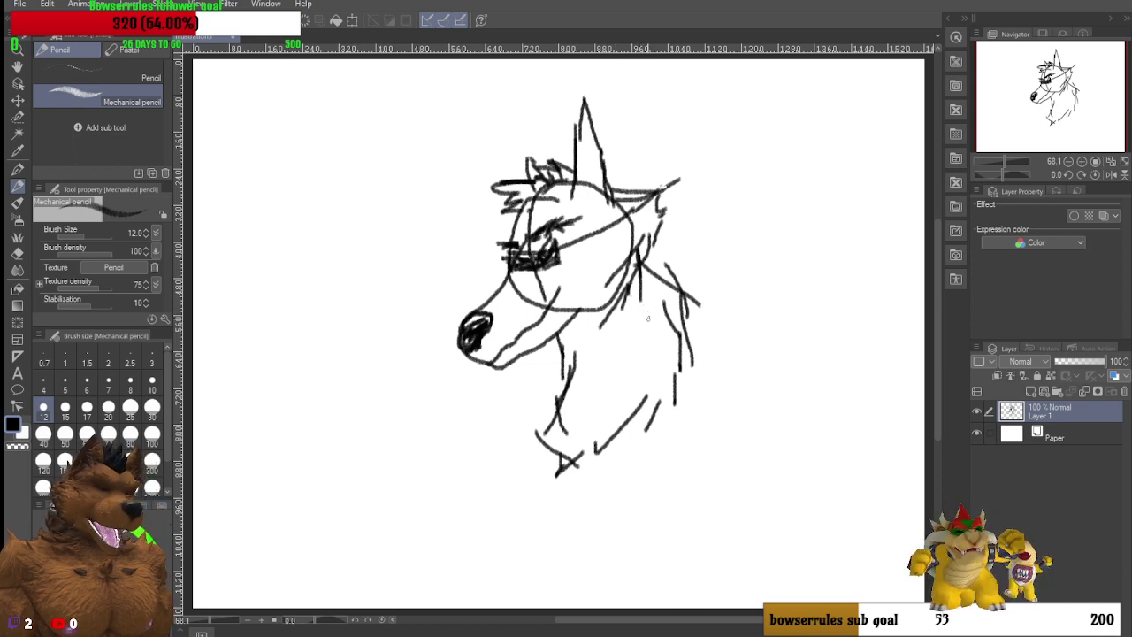
{"action": "left_click_drag", "start_coordinate": [643, 285], "coordinate": [615, 329]}
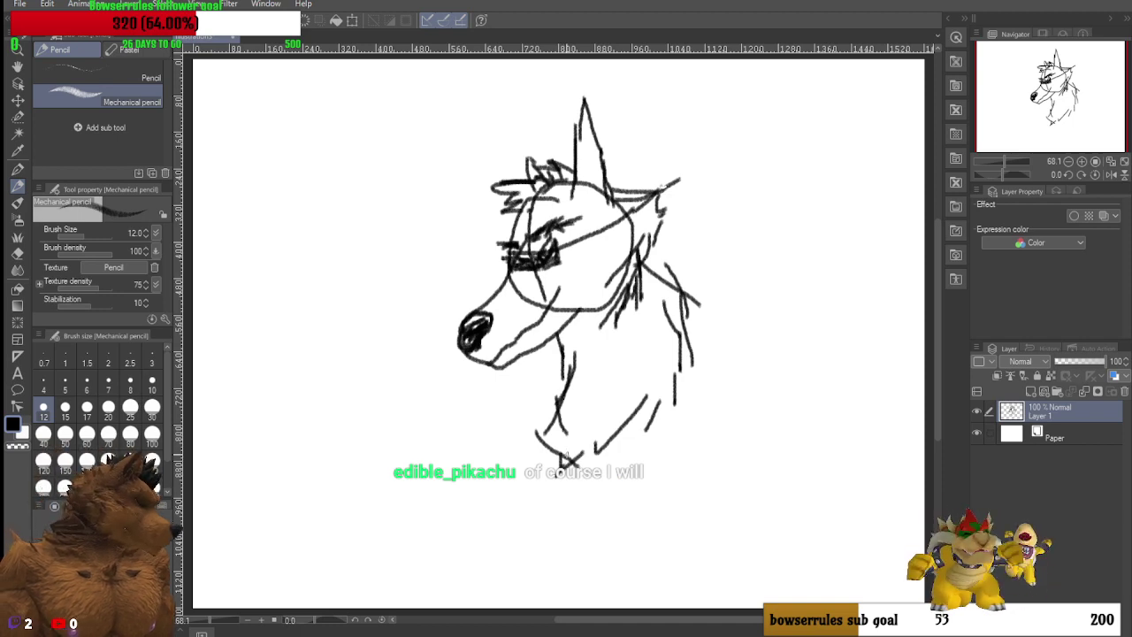
Step: Add jagged fur strokes along the chest, lower neck edge and back, and fill a black band extending behind the near eye
{"action": "mouse_move", "coordinate": [564, 449]}
{"action": "left_mouse_down"}
{"action": "mouse_move", "coordinate": [577, 467]}
{"action": "mouse_move", "coordinate": [611, 438]}
{"action": "left_mouse_up"}
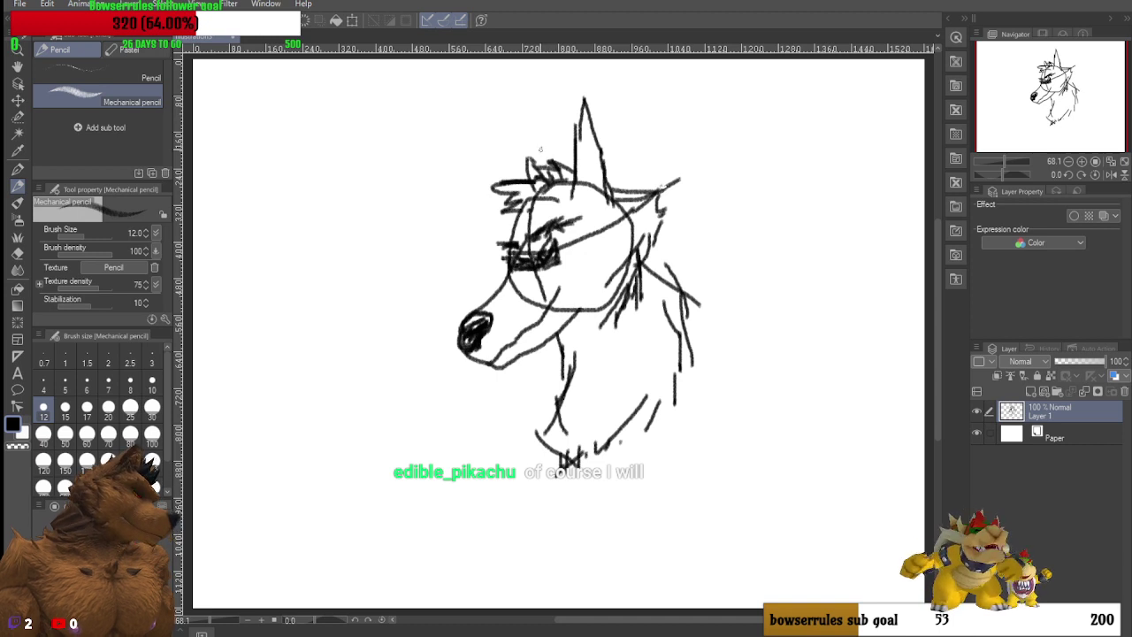
{"action": "mouse_move", "coordinate": [561, 254]}
{"action": "left_mouse_down"}
{"action": "mouse_move", "coordinate": [610, 223]}
{"action": "mouse_move", "coordinate": [589, 240]}
{"action": "mouse_move", "coordinate": [612, 239]}
{"action": "mouse_move", "coordinate": [561, 260]}
{"action": "mouse_move", "coordinate": [554, 242]}
{"action": "mouse_move", "coordinate": [511, 253]}
{"action": "left_mouse_up"}
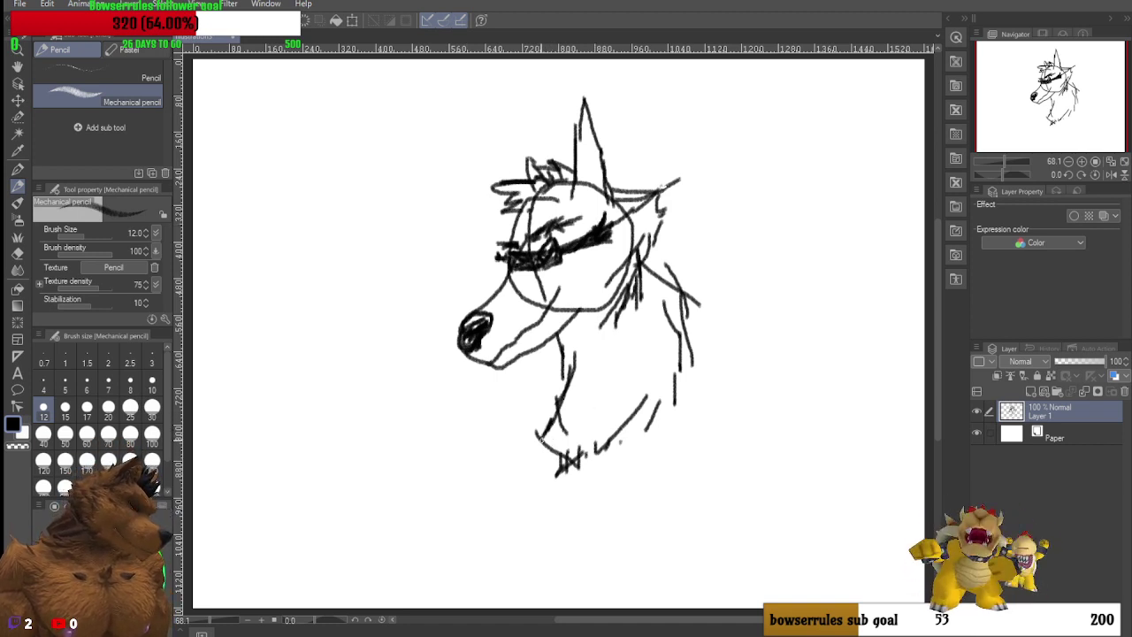
{"action": "mouse_move", "coordinate": [570, 467]}
{"action": "left_mouse_down"}
{"action": "mouse_move", "coordinate": [626, 433]}
{"action": "mouse_move", "coordinate": [643, 405]}
{"action": "mouse_move", "coordinate": [641, 441]}
{"action": "left_mouse_up"}
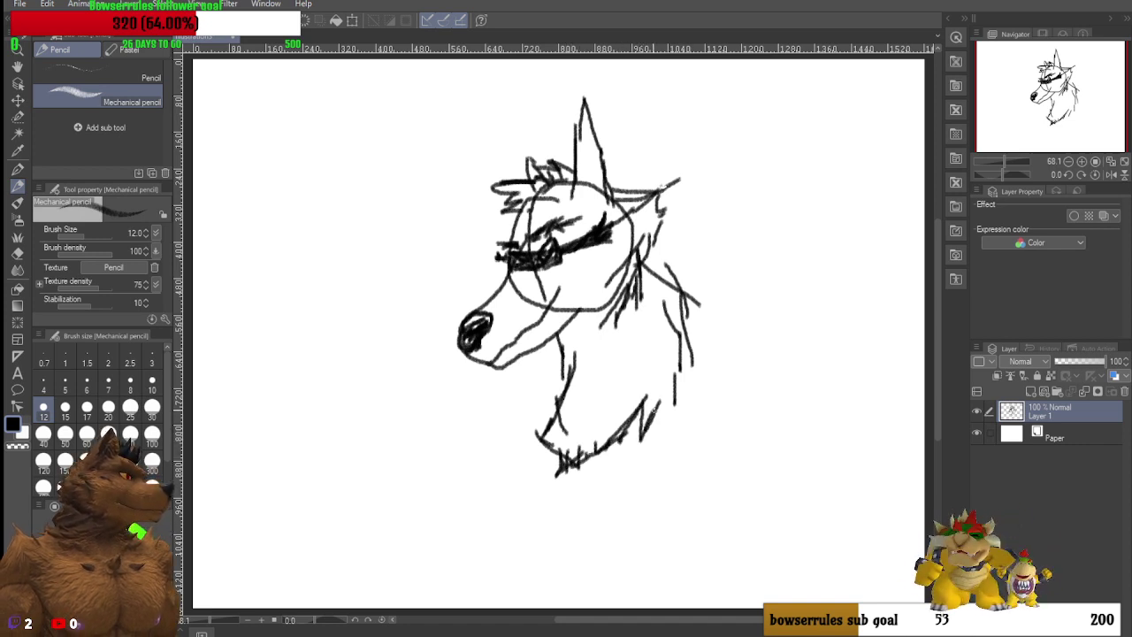
{"action": "mouse_move", "coordinate": [679, 376]}
{"action": "left_mouse_down"}
{"action": "mouse_move", "coordinate": [686, 353]}
{"action": "mouse_move", "coordinate": [698, 380]}
{"action": "mouse_move", "coordinate": [682, 310]}
{"action": "left_mouse_up"}
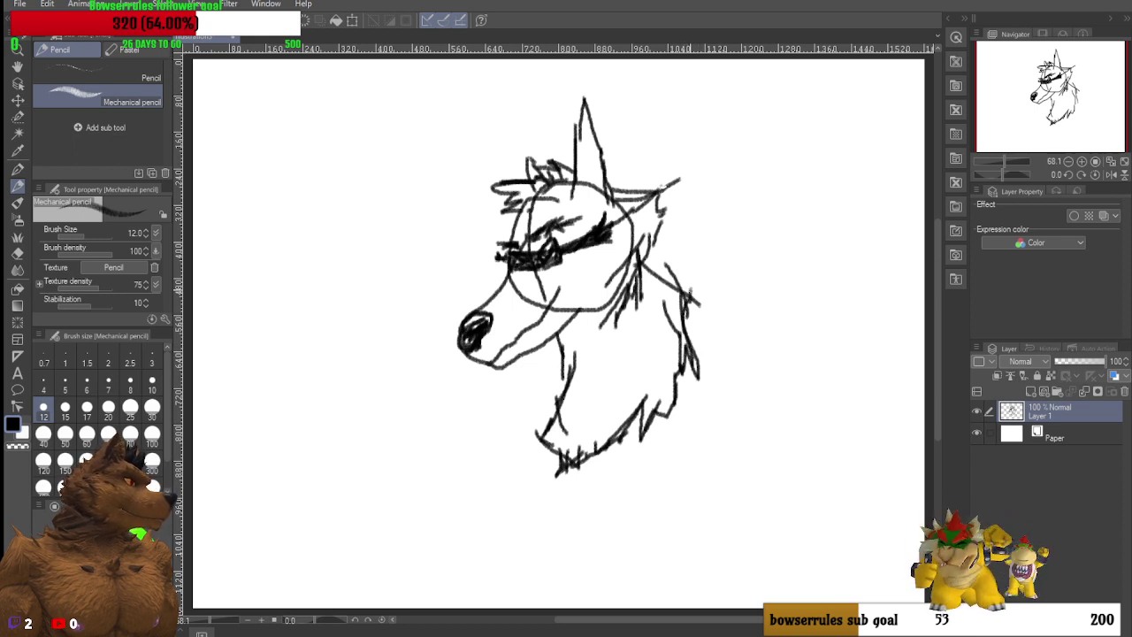
{"action": "left_click_drag", "start_coordinate": [620, 448], "coordinate": [572, 473]}
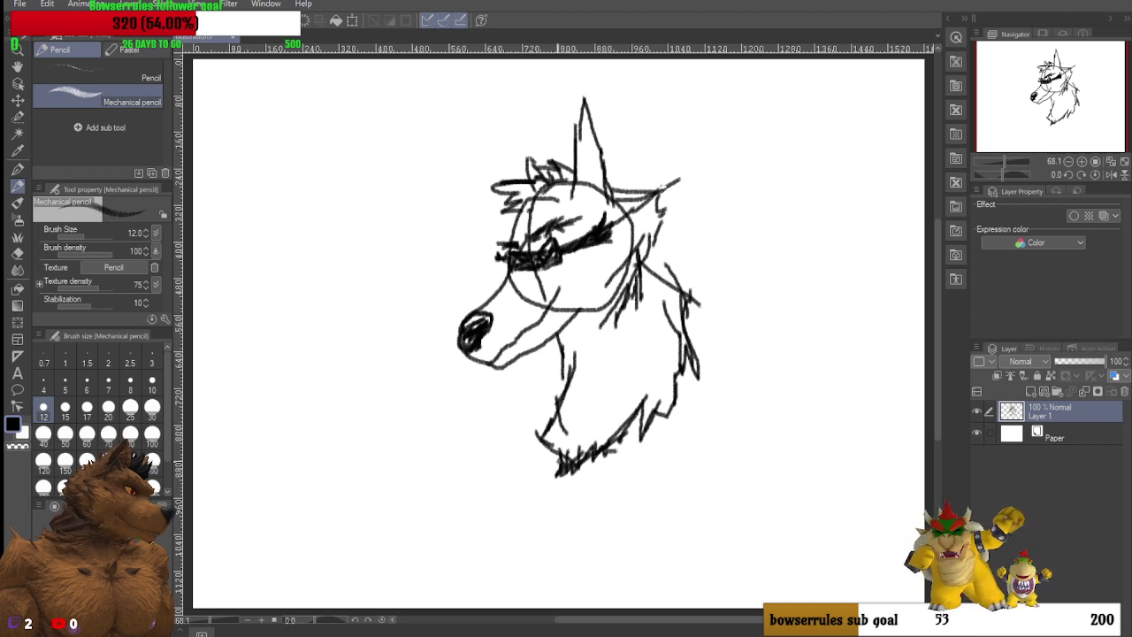
{"action": "mouse_move", "coordinate": [538, 447]}
{"action": "left_mouse_down"}
{"action": "mouse_move", "coordinate": [548, 426]}
{"action": "mouse_move", "coordinate": [562, 431]}
{"action": "mouse_move", "coordinate": [559, 378]}
{"action": "left_mouse_up"}
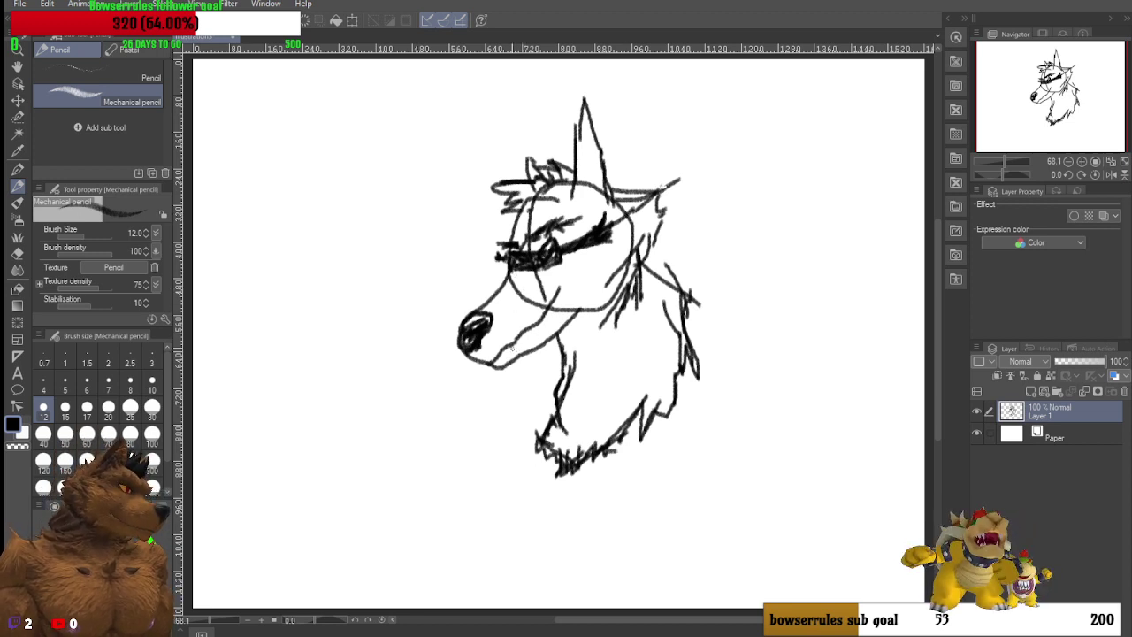
Step: Reduce the mechanical pencil to size 8 and draw three small pointed teeth hanging from the mouth line
{"action": "scroll", "coordinate": [502, 351], "scroll_direction": "up", "scroll_amount": 7}
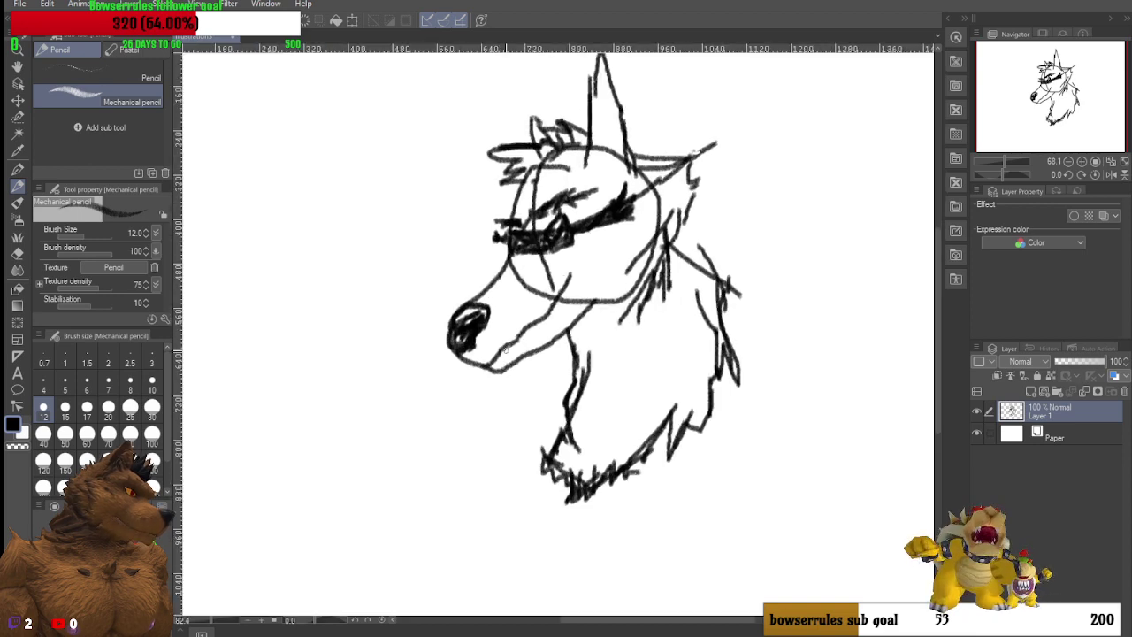
{"action": "scroll", "coordinate": [499, 351], "scroll_direction": "up", "scroll_amount": 1}
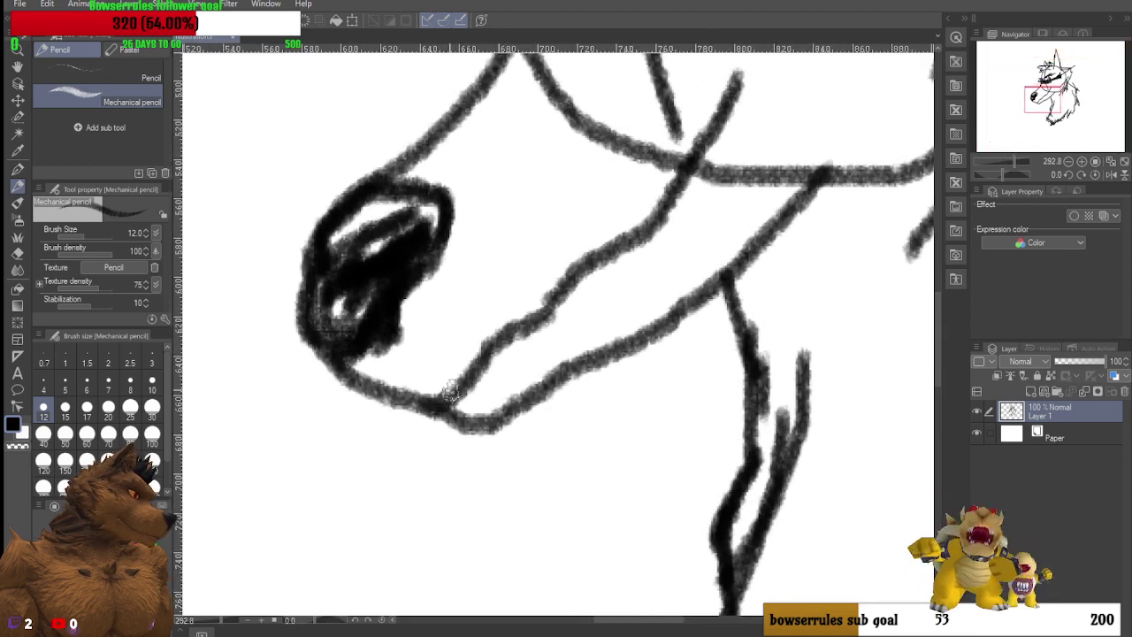
{"action": "key", "text": "bracketleft"}
{"action": "key", "text": "bracketleft"}
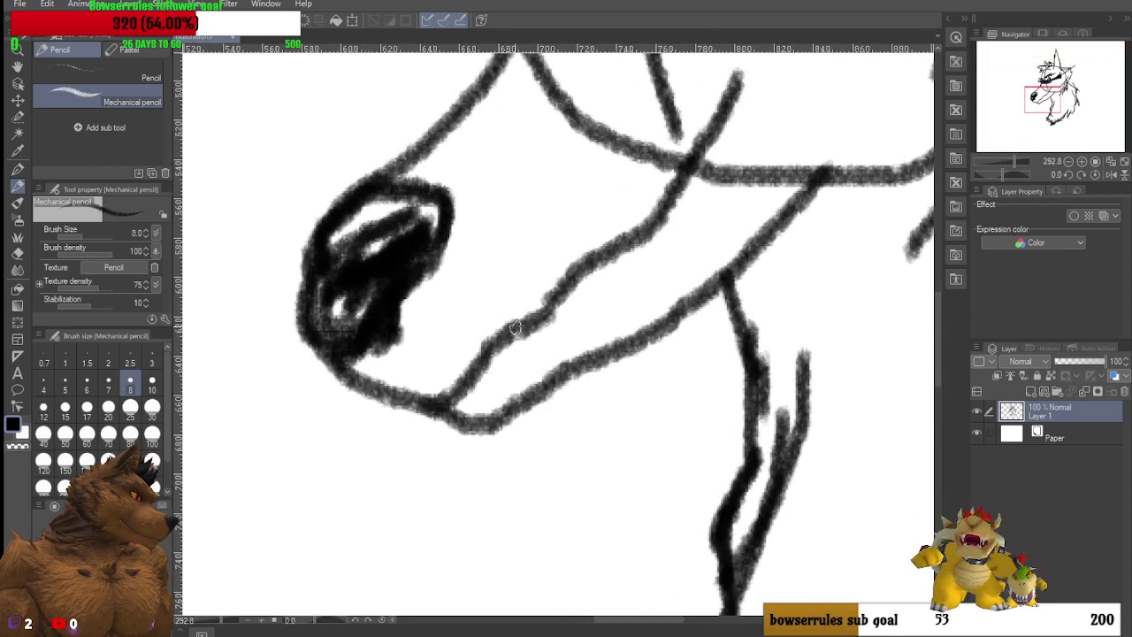
{"action": "mouse_move", "coordinate": [489, 360]}
{"action": "left_mouse_down"}
{"action": "mouse_move", "coordinate": [515, 369]}
{"action": "mouse_move", "coordinate": [573, 278]}
{"action": "mouse_move", "coordinate": [627, 268]}
{"action": "mouse_move", "coordinate": [625, 250]}
{"action": "mouse_move", "coordinate": [662, 234]}
{"action": "mouse_move", "coordinate": [663, 218]}
{"action": "mouse_move", "coordinate": [694, 213]}
{"action": "mouse_move", "coordinate": [690, 171]}
{"action": "left_mouse_up"}
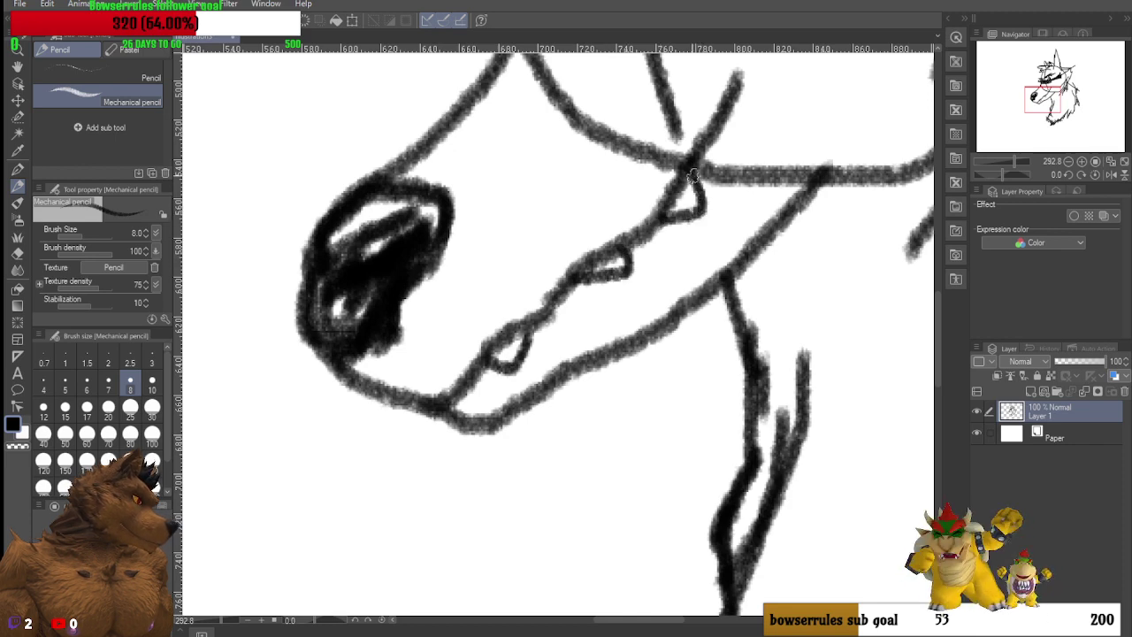
Step: Draw a short curved crease and a small tooth at the rear corner of the mouth
{"action": "scroll", "coordinate": [699, 189], "scroll_direction": "down", "scroll_amount": 2}
{"action": "scroll", "coordinate": [699, 189], "scroll_direction": "down", "scroll_amount": 4}
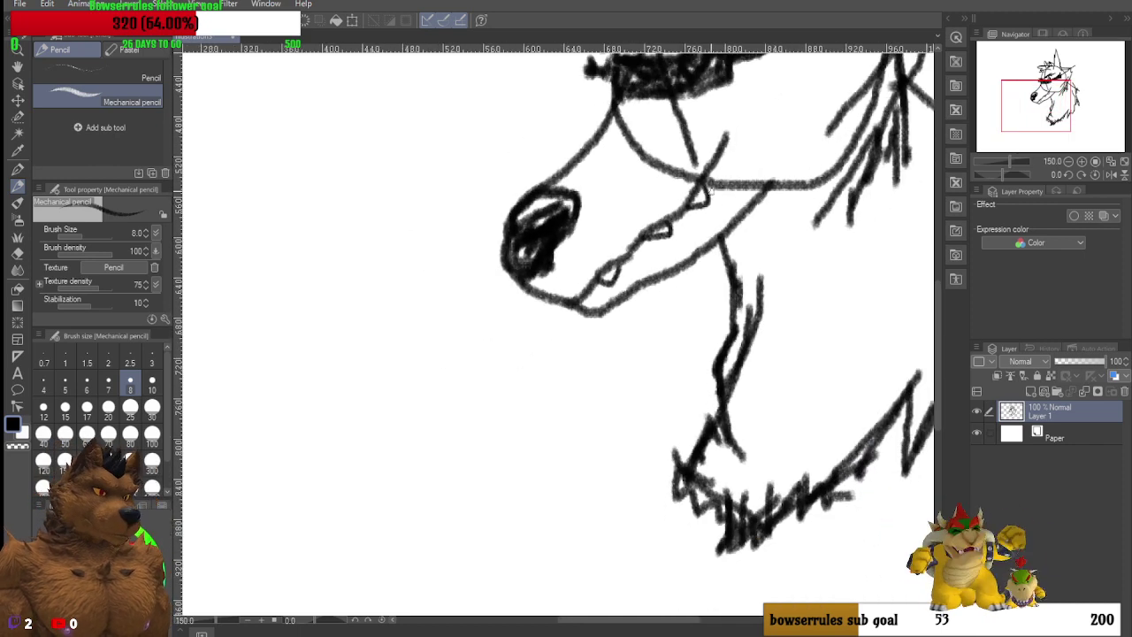
{"action": "scroll", "coordinate": [736, 154], "scroll_direction": "up", "scroll_amount": 1}
{"action": "scroll", "coordinate": [735, 154], "scroll_direction": "up", "scroll_amount": 5}
{"action": "mouse_move", "coordinate": [705, 159]}
{"action": "left_mouse_down"}
{"action": "mouse_move", "coordinate": [715, 91]}
{"action": "mouse_move", "coordinate": [695, 82]}
{"action": "mouse_move", "coordinate": [735, 102]}
{"action": "mouse_move", "coordinate": [737, 125]}
{"action": "mouse_move", "coordinate": [711, 139]}
{"action": "mouse_move", "coordinate": [723, 174]}
{"action": "mouse_move", "coordinate": [723, 122]}
{"action": "left_mouse_up"}
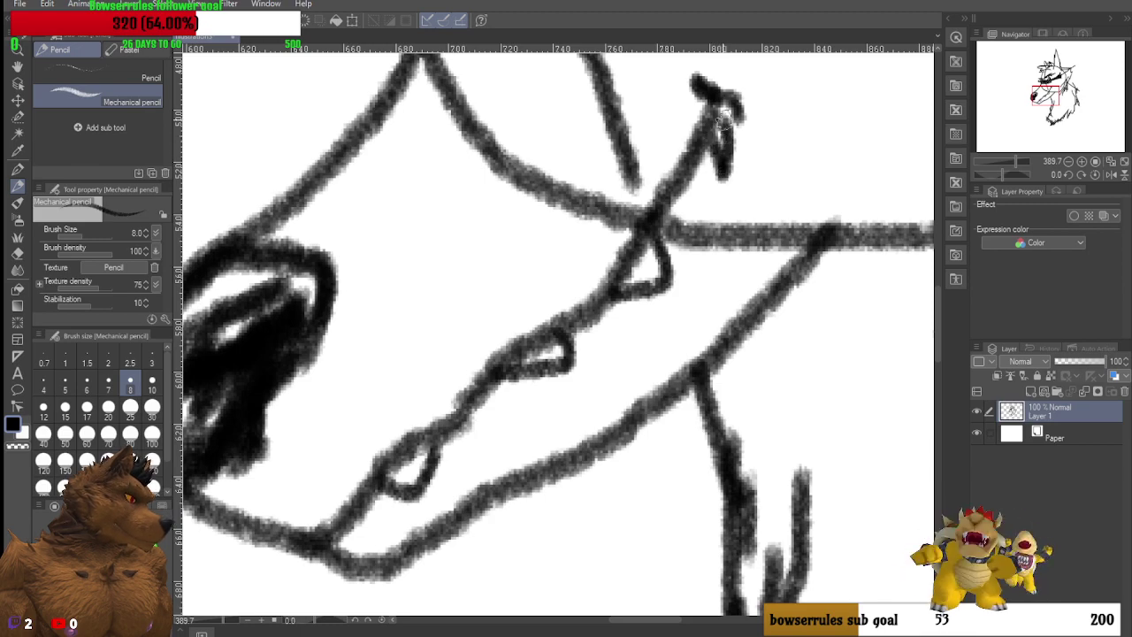
Step: Add short fur strokes to the tuft behind the cheek and up toward the rear ear
{"action": "scroll", "coordinate": [685, 199], "scroll_direction": "down", "scroll_amount": 4}
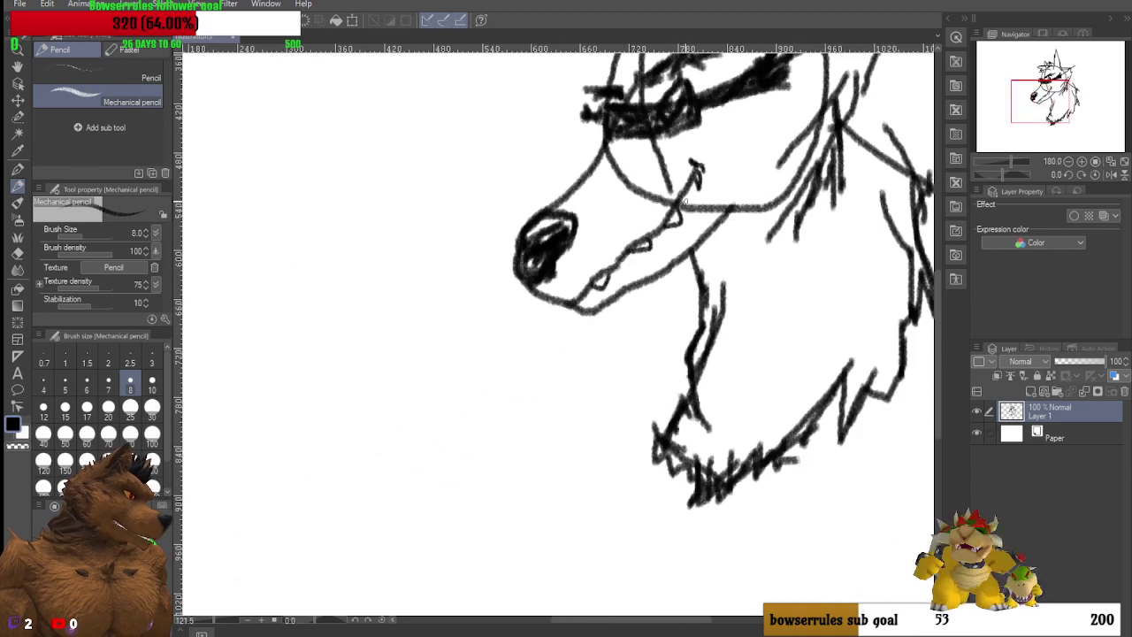
{"action": "scroll", "coordinate": [686, 199], "scroll_direction": "down", "scroll_amount": 3}
{"action": "scroll", "coordinate": [698, 194], "scroll_direction": "up", "scroll_amount": 2}
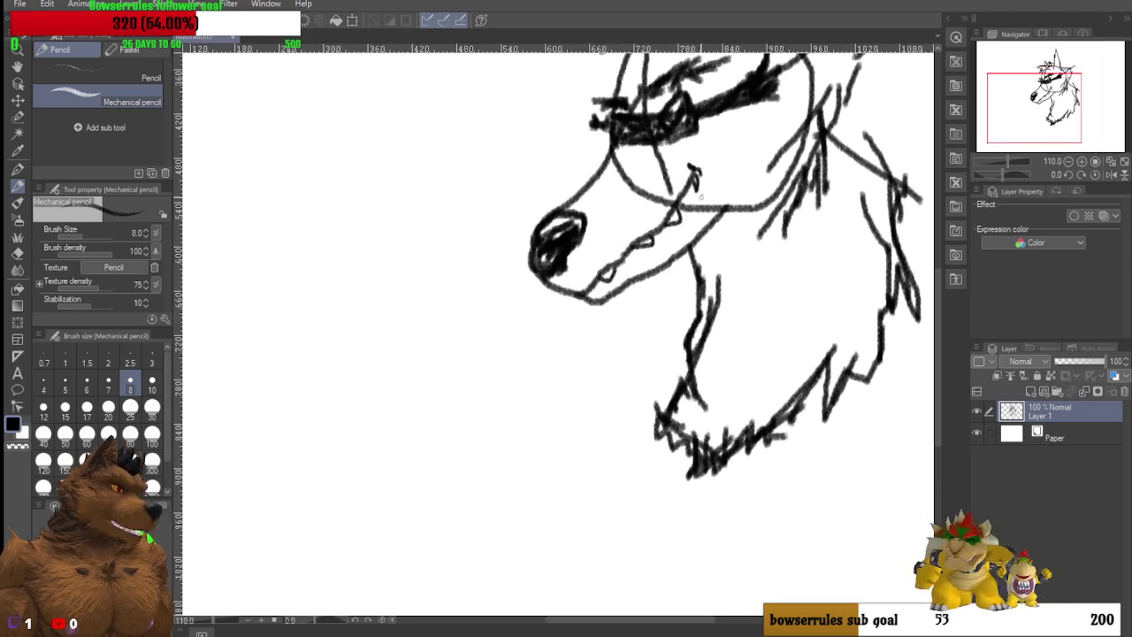
{"action": "scroll", "coordinate": [707, 195], "scroll_direction": "up", "scroll_amount": 2}
{"action": "left_click_drag", "start_coordinate": [791, 225], "coordinate": [800, 255]}
{"action": "left_click_drag", "start_coordinate": [836, 196], "coordinate": [823, 214]}
{"action": "left_click_drag", "start_coordinate": [860, 104], "coordinate": [872, 127]}
{"action": "left_click_drag", "start_coordinate": [872, 93], "coordinate": [881, 119]}
{"action": "mouse_move", "coordinate": [878, 73]}
{"action": "left_mouse_down"}
{"action": "mouse_move", "coordinate": [886, 108]}
{"action": "mouse_move", "coordinate": [889, 96]}
{"action": "left_mouse_up"}
{"action": "mouse_move", "coordinate": [888, 87]}
{"action": "left_mouse_down"}
{"action": "mouse_move", "coordinate": [894, 114]}
{"action": "mouse_move", "coordinate": [916, 131]}
{"action": "left_mouse_up"}
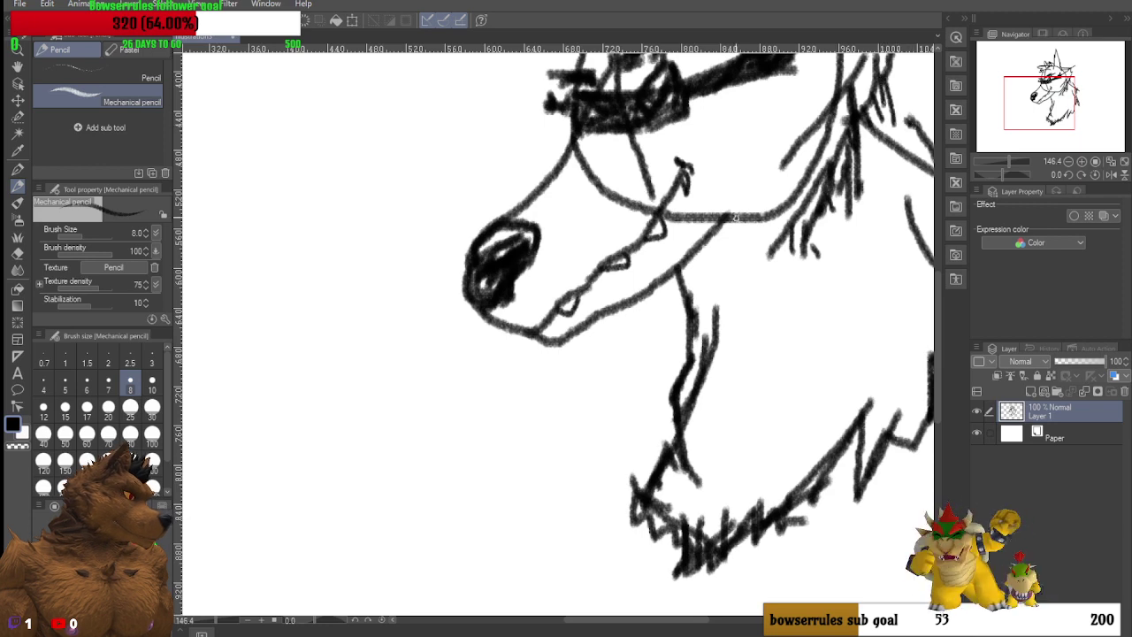
Step: Thicken the fur along the back of the neck and reinforce the outline of the rear ear
{"action": "scroll", "coordinate": [735, 217], "scroll_direction": "down", "scroll_amount": 4}
{"action": "scroll", "coordinate": [735, 217], "scroll_direction": "up", "scroll_amount": 2}
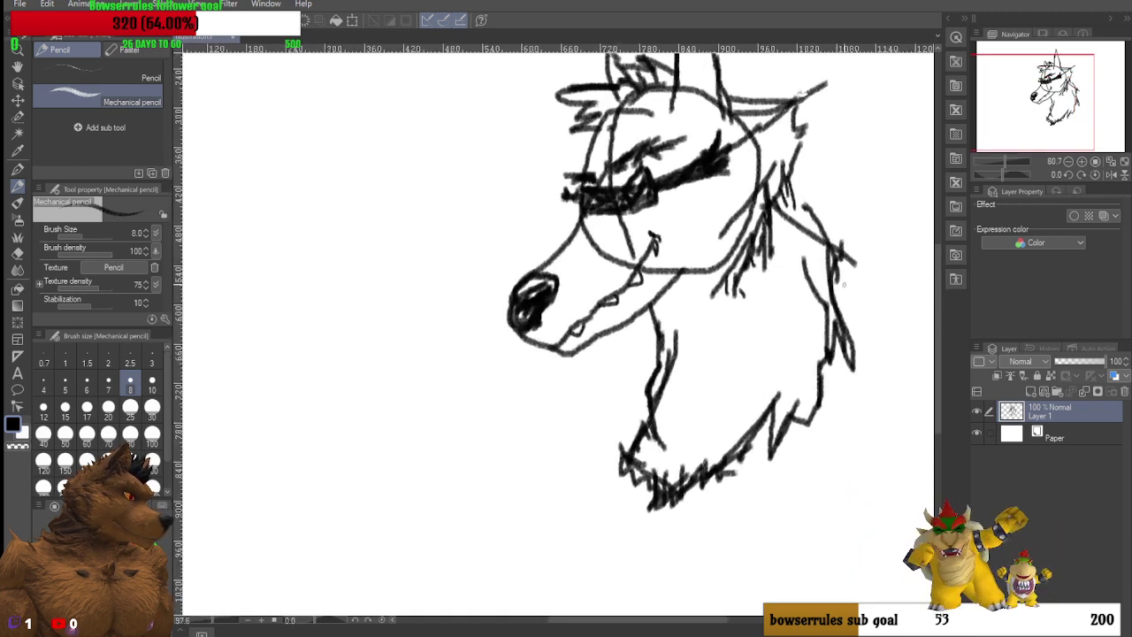
{"action": "scroll", "coordinate": [678, 281], "scroll_direction": "up", "scroll_amount": 1}
{"action": "left_click_drag", "start_coordinate": [831, 267], "coordinate": [842, 306]}
{"action": "left_click_drag", "start_coordinate": [830, 237], "coordinate": [837, 265]}
{"action": "mouse_move", "coordinate": [799, 221]}
{"action": "left_mouse_down"}
{"action": "mouse_move", "coordinate": [815, 226]}
{"action": "mouse_move", "coordinate": [801, 225]}
{"action": "mouse_move", "coordinate": [794, 96]}
{"action": "mouse_move", "coordinate": [819, 74]}
{"action": "left_mouse_up"}
{"action": "mouse_move", "coordinate": [820, 74]}
{"action": "left_mouse_down"}
{"action": "mouse_move", "coordinate": [752, 99]}
{"action": "mouse_move", "coordinate": [745, 92]}
{"action": "mouse_move", "coordinate": [735, 97]}
{"action": "left_mouse_up"}
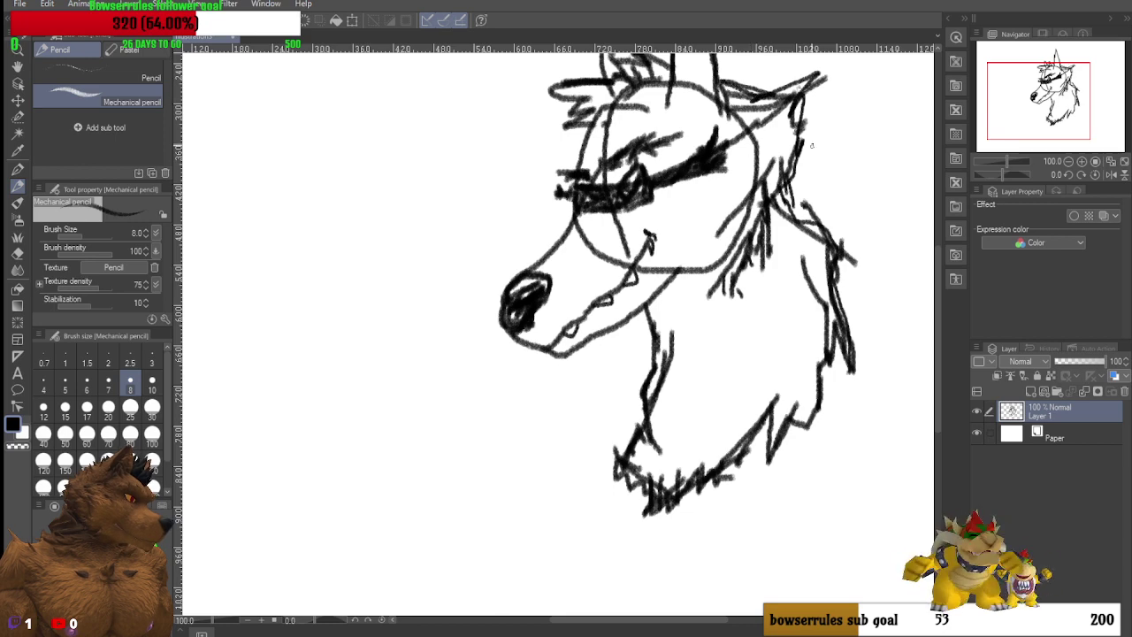
Step: Set the hard eraser to size 8 and erase the guide lines inside the rear ear and across the upright ear's base
{"action": "scroll", "coordinate": [807, 147], "scroll_direction": "up", "scroll_amount": 2}
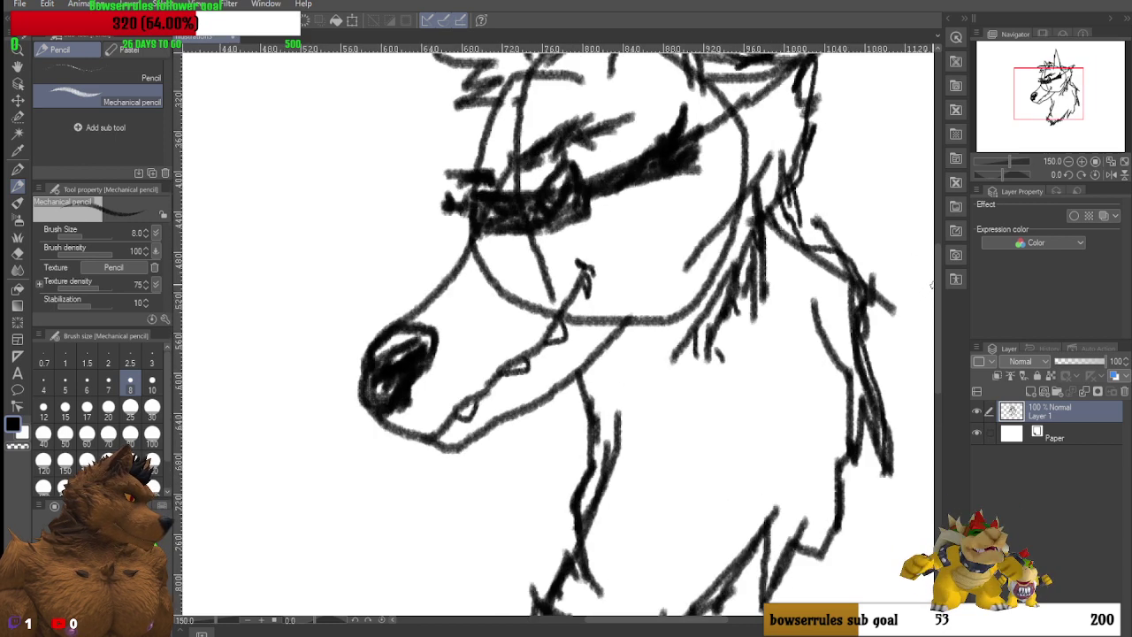
{"action": "scroll", "coordinate": [935, 283], "scroll_direction": "up", "scroll_amount": 2}
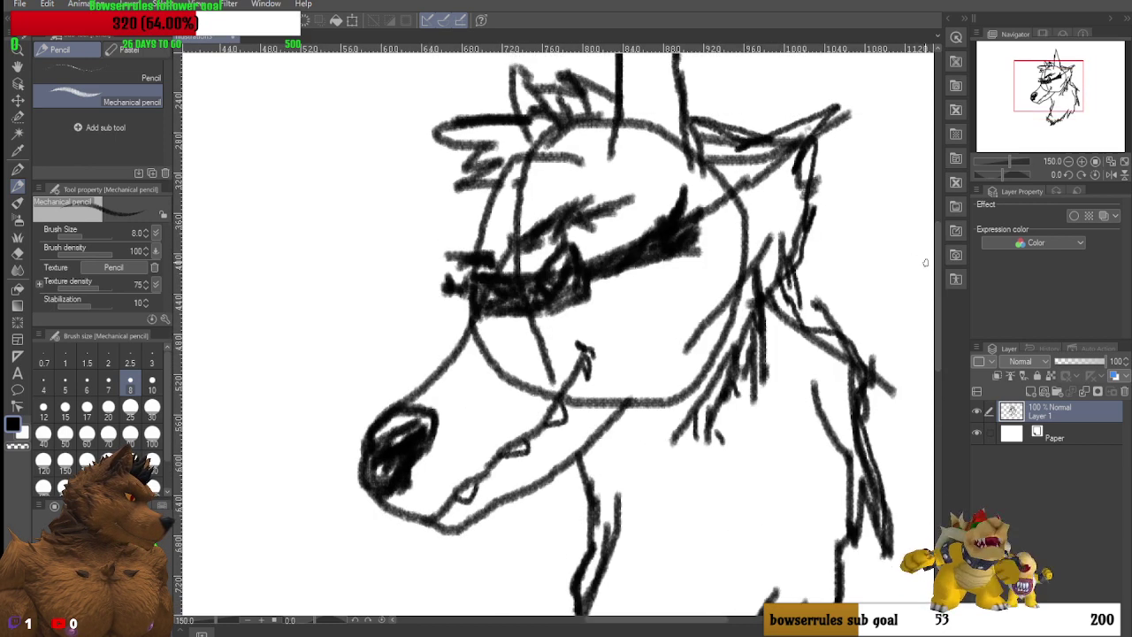
{"action": "left_click", "coordinate": [15, 254]}
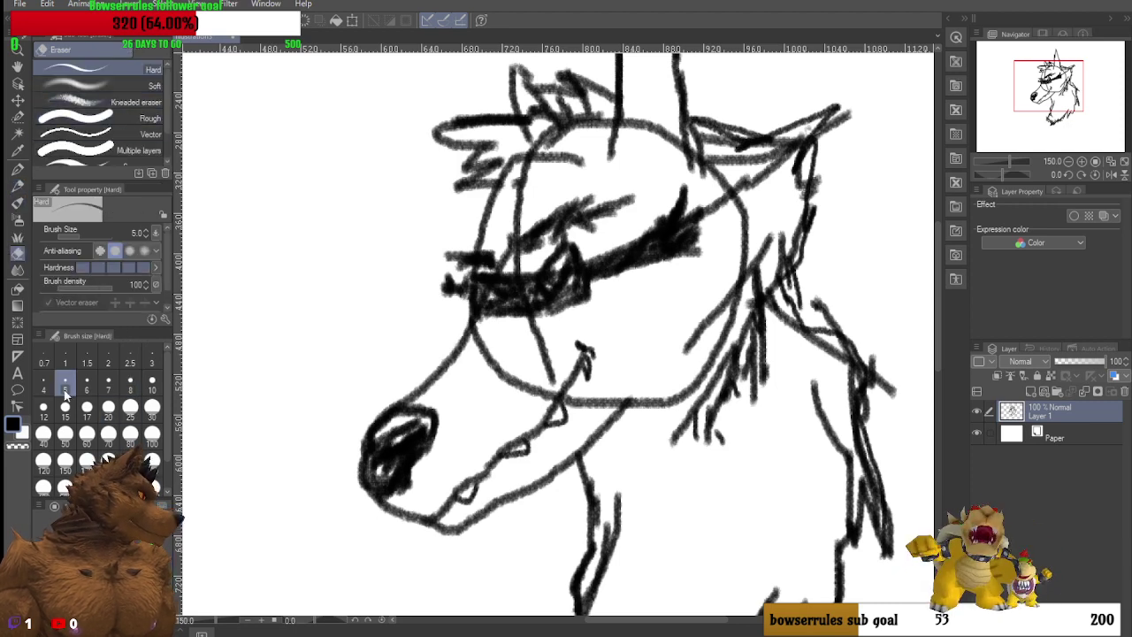
{"action": "left_click", "coordinate": [133, 388]}
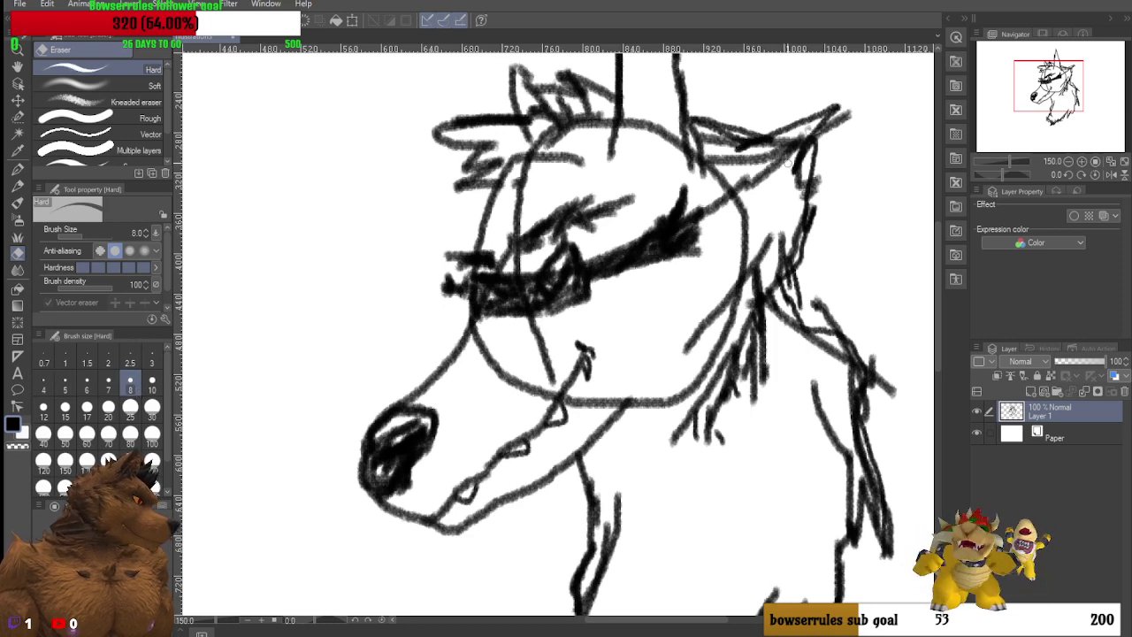
{"action": "mouse_move", "coordinate": [782, 155]}
{"action": "left_mouse_down"}
{"action": "mouse_move", "coordinate": [741, 183]}
{"action": "mouse_move", "coordinate": [770, 178]}
{"action": "left_mouse_up"}
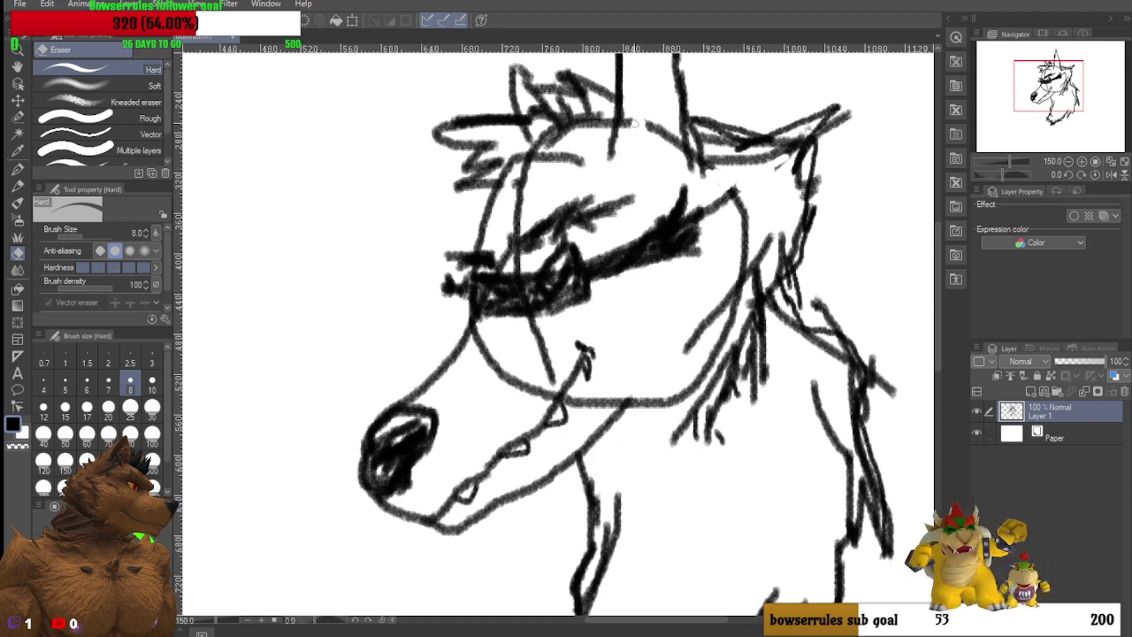
{"action": "left_click_drag", "start_coordinate": [639, 120], "coordinate": [679, 140]}
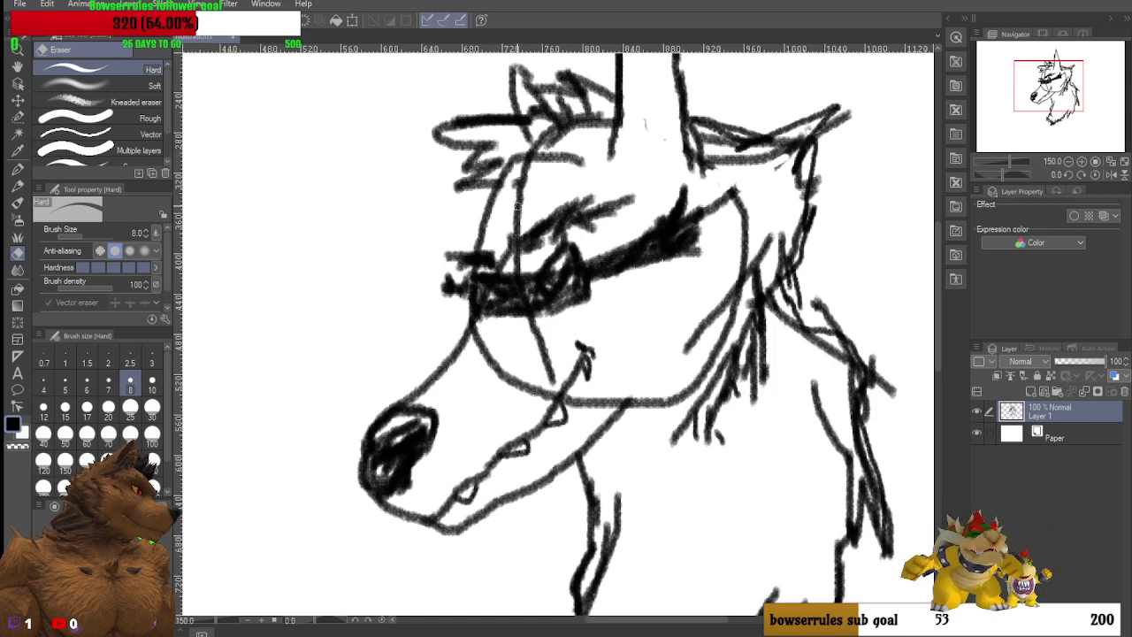
Step: Erase the vertical guide line and leftover construction curves from the forehead down to the near brow
{"action": "mouse_move", "coordinate": [519, 187]}
{"action": "left_mouse_down"}
{"action": "mouse_move", "coordinate": [524, 173]}
{"action": "mouse_move", "coordinate": [516, 212]}
{"action": "left_mouse_up"}
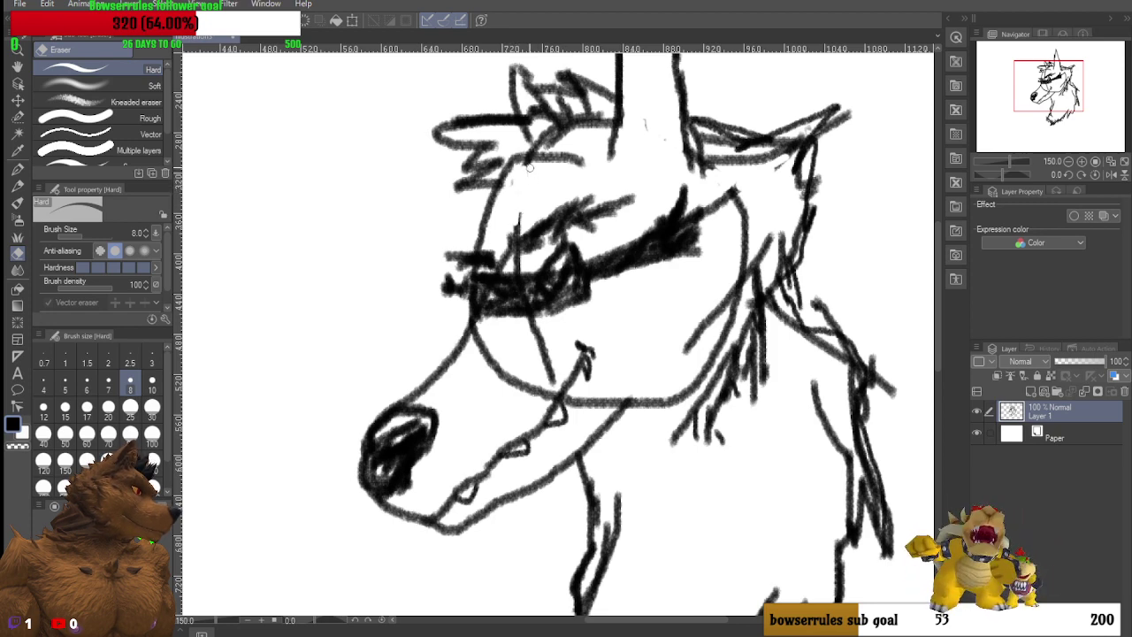
{"action": "mouse_move", "coordinate": [577, 162]}
{"action": "left_mouse_down"}
{"action": "mouse_move", "coordinate": [535, 155]}
{"action": "mouse_move", "coordinate": [584, 162]}
{"action": "mouse_move", "coordinate": [538, 164]}
{"action": "mouse_move", "coordinate": [532, 156]}
{"action": "mouse_move", "coordinate": [578, 158]}
{"action": "mouse_move", "coordinate": [542, 154]}
{"action": "mouse_move", "coordinate": [557, 152]}
{"action": "mouse_move", "coordinate": [540, 143]}
{"action": "mouse_move", "coordinate": [531, 166]}
{"action": "mouse_move", "coordinate": [574, 155]}
{"action": "mouse_move", "coordinate": [583, 166]}
{"action": "mouse_move", "coordinate": [587, 155]}
{"action": "mouse_move", "coordinate": [519, 173]}
{"action": "mouse_move", "coordinate": [560, 143]}
{"action": "mouse_move", "coordinate": [543, 140]}
{"action": "mouse_move", "coordinate": [607, 125]}
{"action": "mouse_move", "coordinate": [558, 132]}
{"action": "mouse_move", "coordinate": [507, 167]}
{"action": "left_mouse_up"}
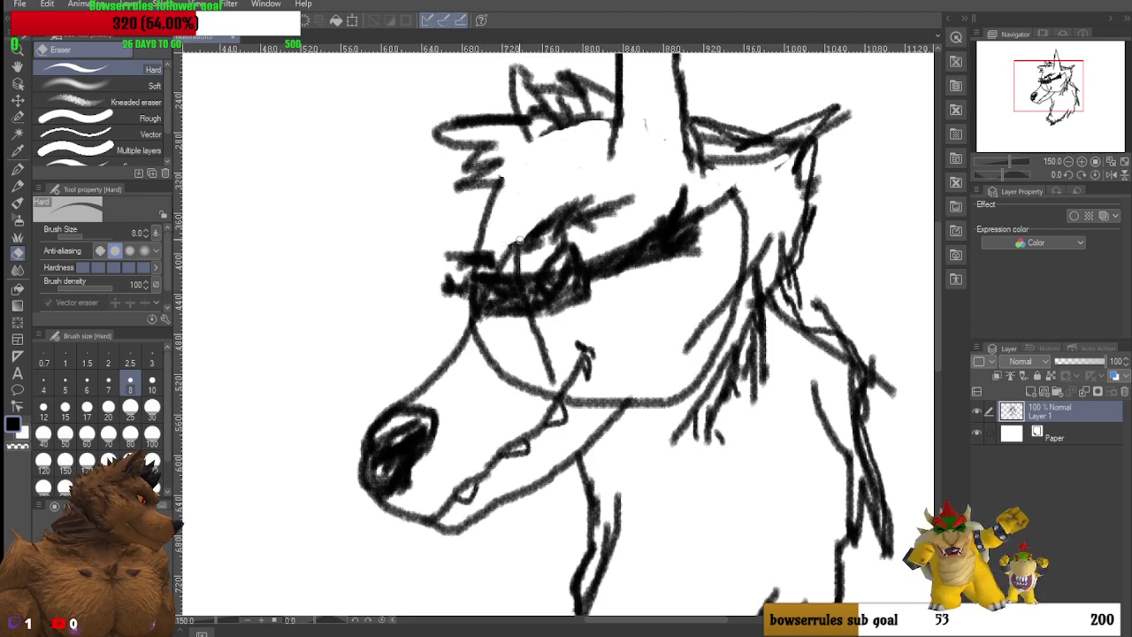
{"action": "left_click_drag", "start_coordinate": [526, 237], "coordinate": [530, 237]}
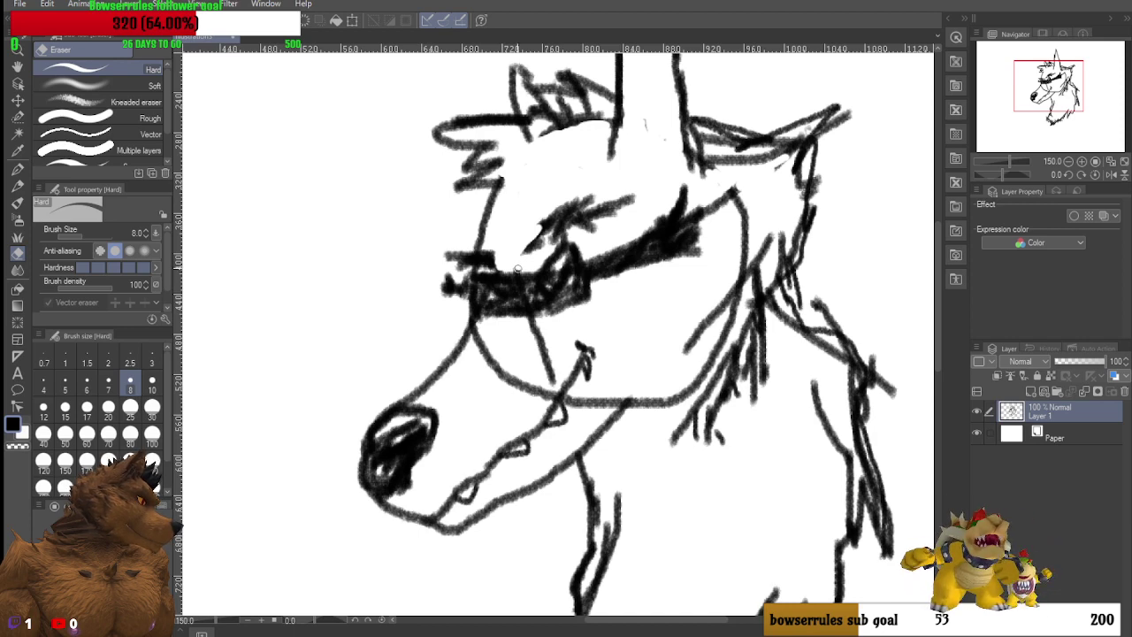
Step: Erase the guide line running from below the near eye to the mouth, raising the eraser size to 10
{"action": "left_click_drag", "start_coordinate": [538, 365], "coordinate": [554, 382]}
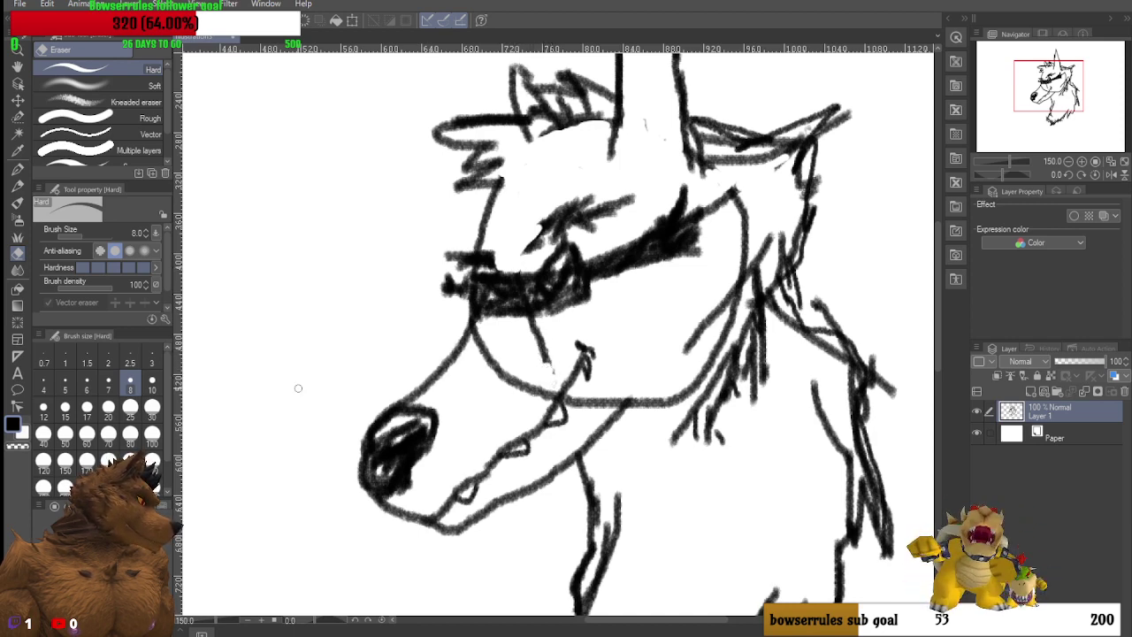
{"action": "left_click", "coordinate": [152, 380]}
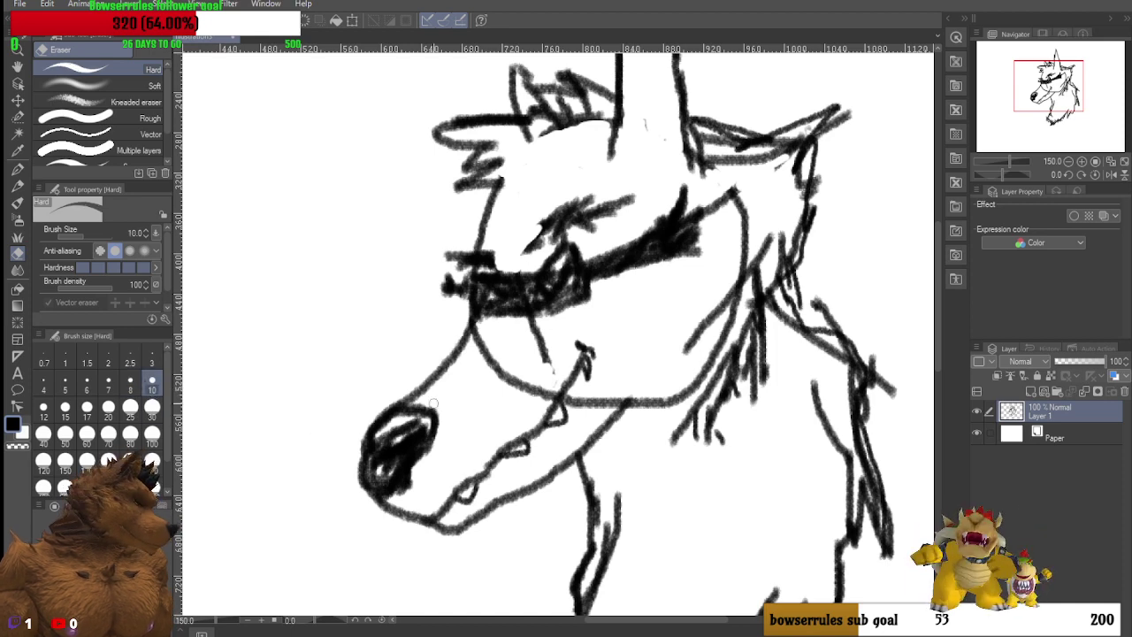
{"action": "mouse_move", "coordinate": [534, 353]}
{"action": "left_mouse_down"}
{"action": "mouse_move", "coordinate": [550, 367]}
{"action": "mouse_move", "coordinate": [524, 340]}
{"action": "mouse_move", "coordinate": [542, 334]}
{"action": "mouse_move", "coordinate": [530, 324]}
{"action": "left_mouse_up"}
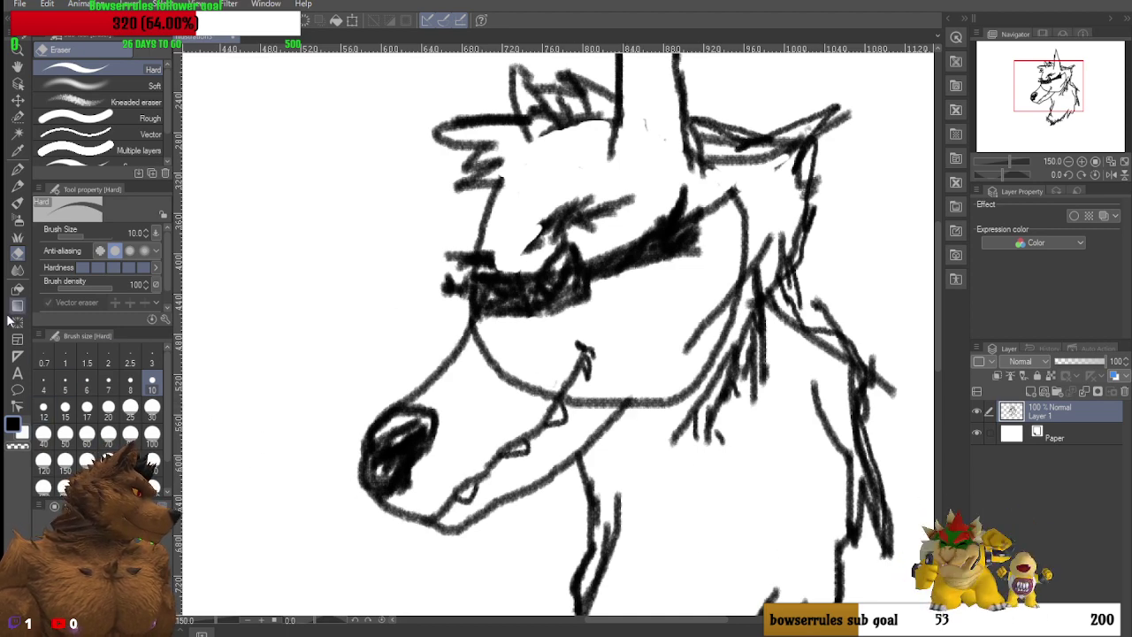
Step: Set the eraser size to 12 and erase the lower arc of the head circle across the muzzle and cheek
{"action": "left_click", "coordinate": [43, 409]}
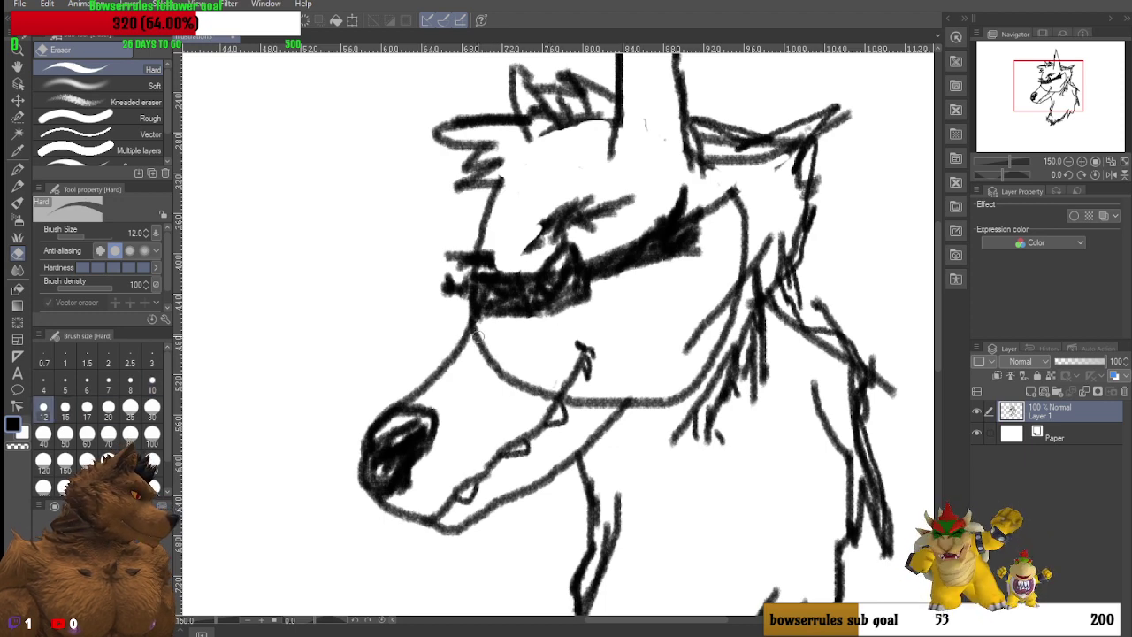
{"action": "mouse_move", "coordinate": [478, 349]}
{"action": "left_mouse_down"}
{"action": "mouse_move", "coordinate": [510, 361]}
{"action": "mouse_move", "coordinate": [500, 386]}
{"action": "mouse_move", "coordinate": [515, 374]}
{"action": "mouse_move", "coordinate": [504, 371]}
{"action": "mouse_move", "coordinate": [499, 387]}
{"action": "mouse_move", "coordinate": [511, 396]}
{"action": "mouse_move", "coordinate": [523, 383]}
{"action": "mouse_move", "coordinate": [539, 397]}
{"action": "mouse_move", "coordinate": [562, 385]}
{"action": "mouse_move", "coordinate": [603, 395]}
{"action": "mouse_move", "coordinate": [585, 400]}
{"action": "mouse_move", "coordinate": [480, 361]}
{"action": "mouse_move", "coordinate": [481, 387]}
{"action": "mouse_move", "coordinate": [548, 388]}
{"action": "mouse_move", "coordinate": [556, 411]}
{"action": "mouse_move", "coordinate": [609, 371]}
{"action": "mouse_move", "coordinate": [599, 402]}
{"action": "mouse_move", "coordinate": [659, 349]}
{"action": "mouse_move", "coordinate": [625, 400]}
{"action": "mouse_move", "coordinate": [639, 405]}
{"action": "mouse_move", "coordinate": [688, 350]}
{"action": "mouse_move", "coordinate": [669, 394]}
{"action": "mouse_move", "coordinate": [703, 352]}
{"action": "mouse_move", "coordinate": [677, 399]}
{"action": "left_mouse_up"}
{"action": "scroll", "coordinate": [587, 405], "scroll_direction": "up", "scroll_amount": 5}
{"action": "scroll", "coordinate": [587, 405], "scroll_direction": "up", "scroll_amount": 2}
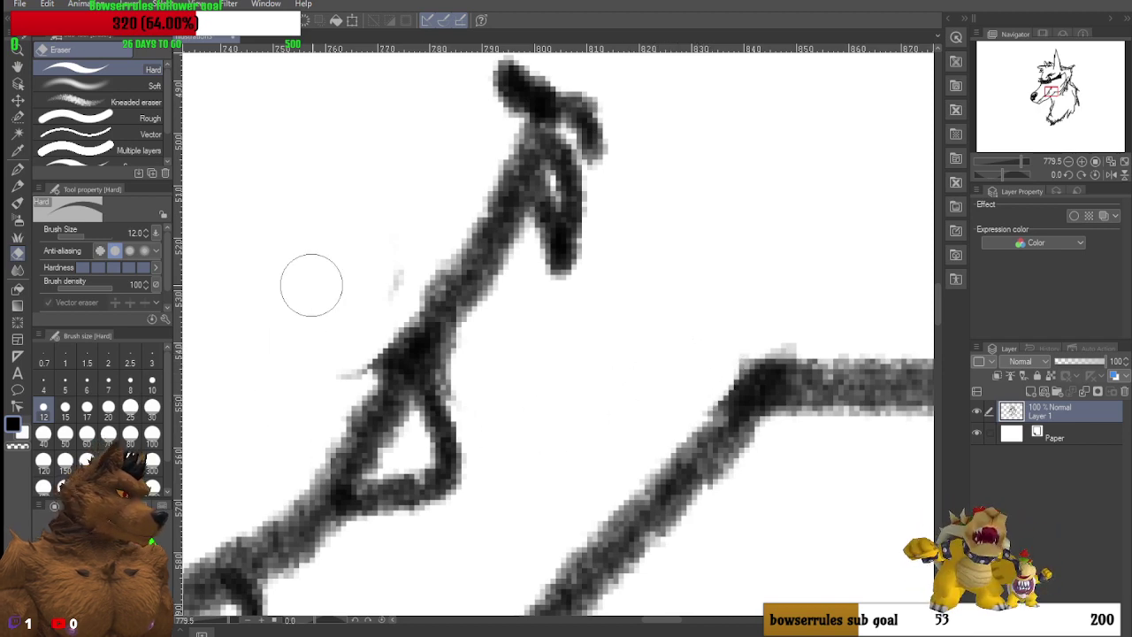
{"action": "mouse_move", "coordinate": [335, 275]}
{"action": "left_mouse_down"}
{"action": "mouse_move", "coordinate": [366, 291]}
{"action": "mouse_move", "coordinate": [386, 273]}
{"action": "mouse_move", "coordinate": [327, 360]}
{"action": "mouse_move", "coordinate": [339, 358]}
{"action": "mouse_move", "coordinate": [360, 313]}
{"action": "mouse_move", "coordinate": [326, 397]}
{"action": "mouse_move", "coordinate": [394, 288]}
{"action": "mouse_move", "coordinate": [324, 387]}
{"action": "mouse_move", "coordinate": [373, 338]}
{"action": "mouse_move", "coordinate": [345, 373]}
{"action": "left_mouse_up"}
{"action": "scroll", "coordinate": [745, 252], "scroll_direction": "down", "scroll_amount": 6}
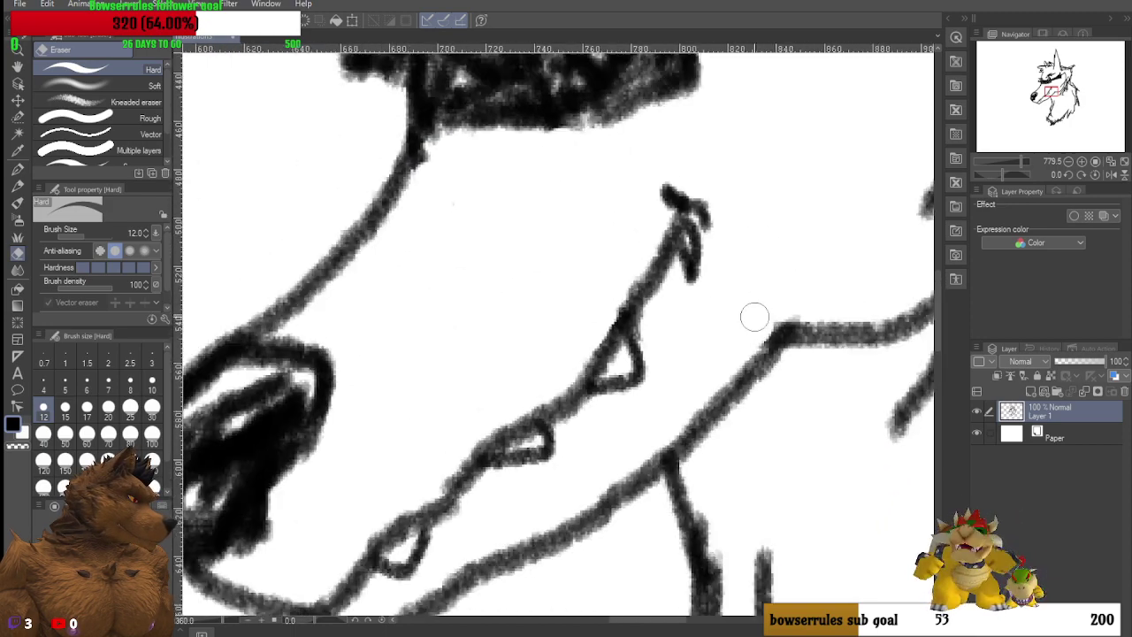
{"action": "scroll", "coordinate": [769, 469], "scroll_direction": "down", "scroll_amount": 3}
{"action": "scroll", "coordinate": [781, 442], "scroll_direction": "up", "scroll_amount": 2}
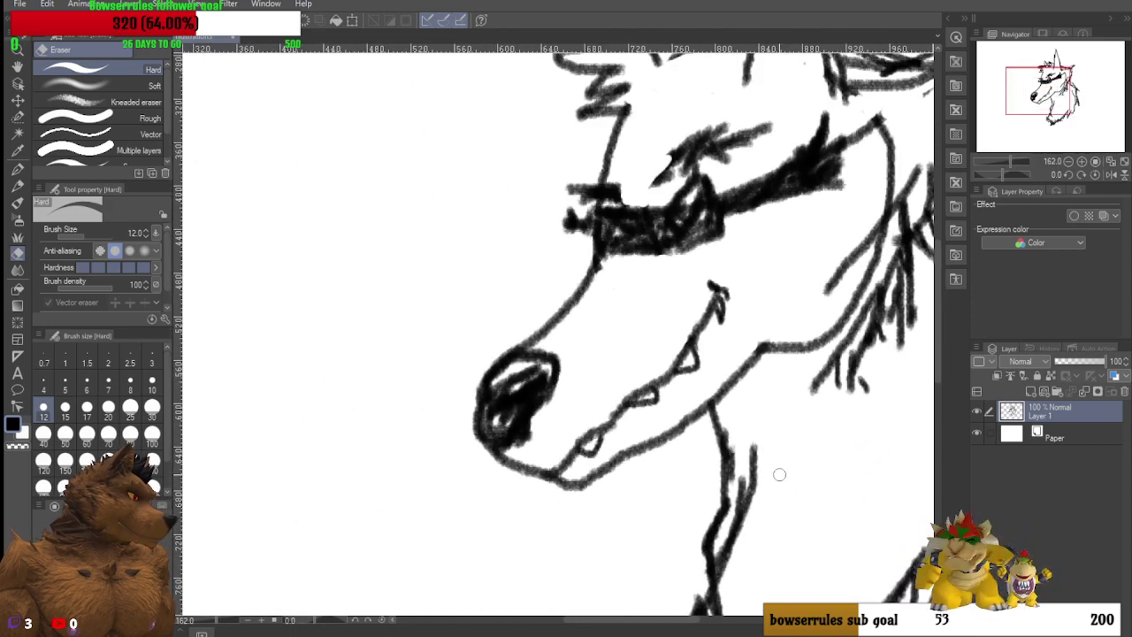
{"action": "scroll", "coordinate": [634, 205], "scroll_direction": "down", "scroll_amount": 3}
{"action": "scroll", "coordinate": [813, 146], "scroll_direction": "up", "scroll_amount": 5}
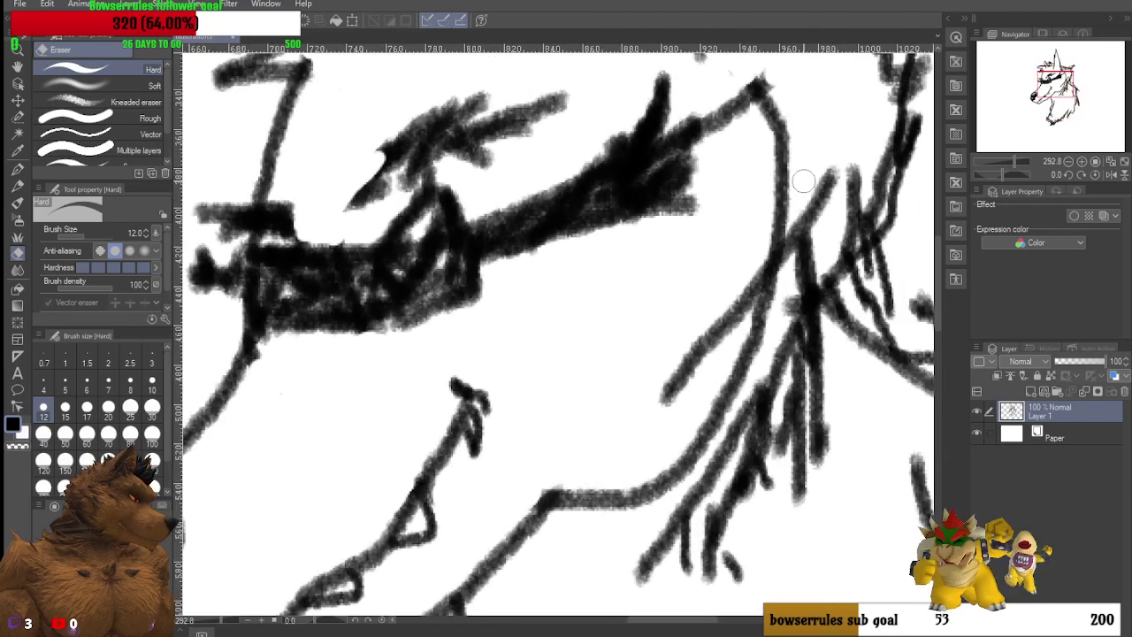
{"action": "scroll", "coordinate": [795, 124], "scroll_direction": "down", "scroll_amount": 2}
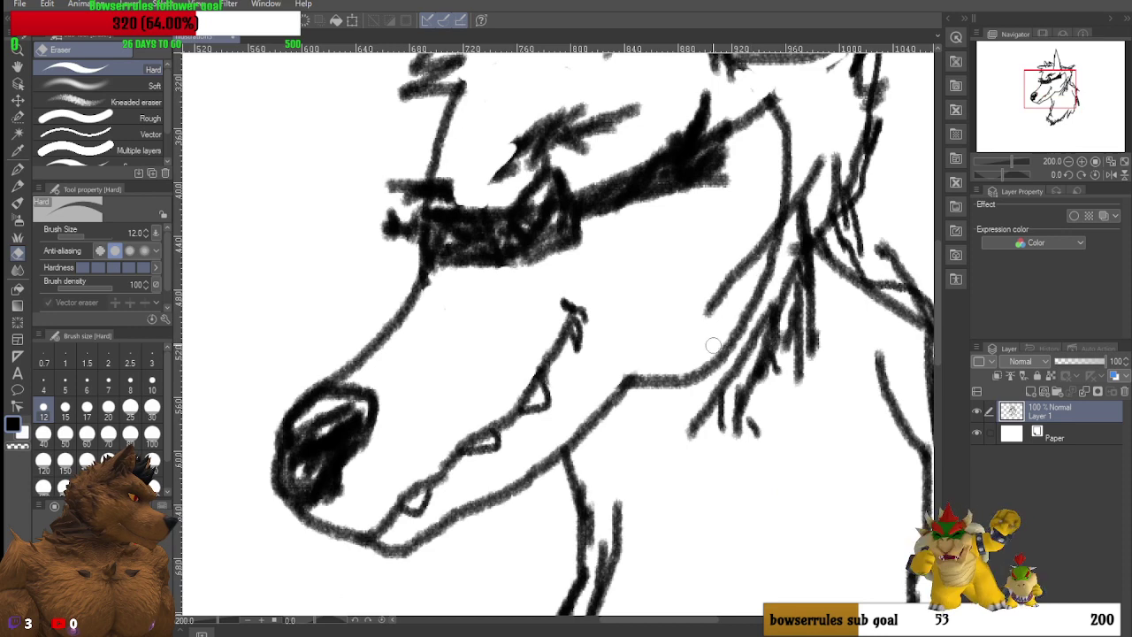
Step: Set the drawing colour to red, spray speckles over the blank area in front of the face at size 250, and undo the last stroke
{"action": "scroll", "coordinate": [654, 371], "scroll_direction": "down", "scroll_amount": 1}
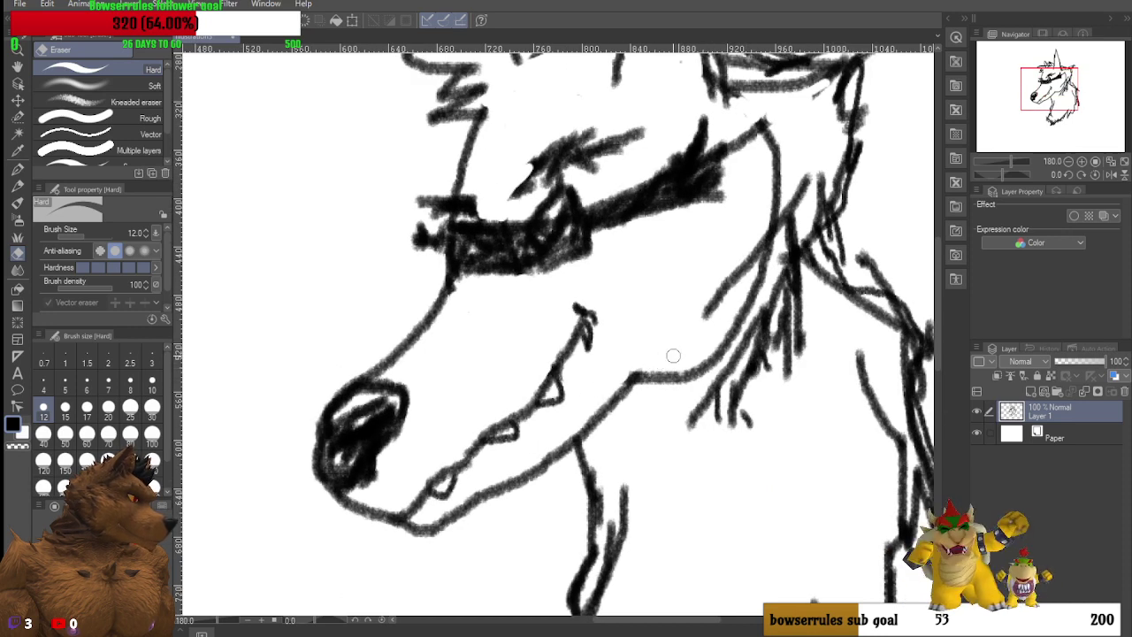
{"action": "scroll", "coordinate": [672, 354], "scroll_direction": "down", "scroll_amount": 2}
{"action": "scroll", "coordinate": [725, 407], "scroll_direction": "down", "scroll_amount": 1}
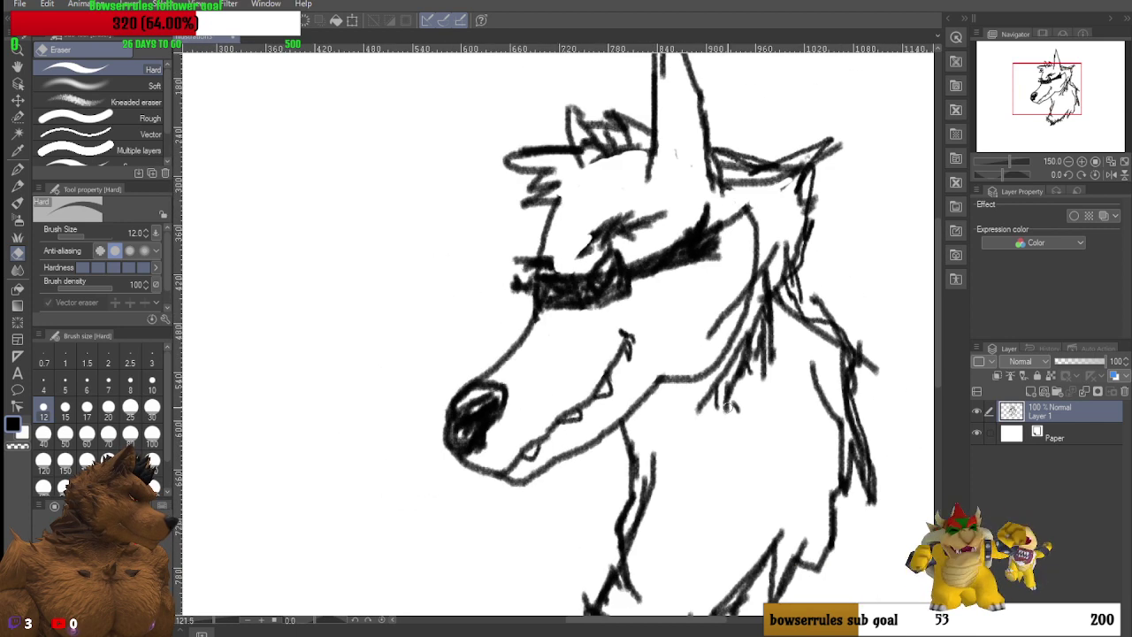
{"action": "scroll", "coordinate": [723, 398], "scroll_direction": "down", "scroll_amount": 3}
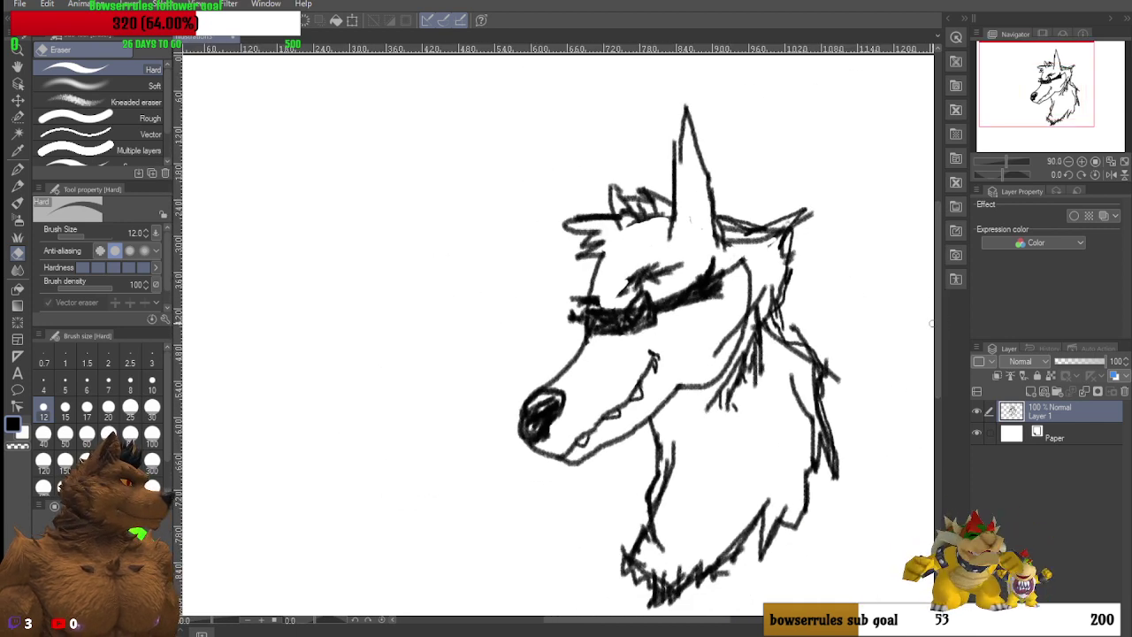
{"action": "left_click_drag", "start_coordinate": [936, 333], "coordinate": [936, 352]}
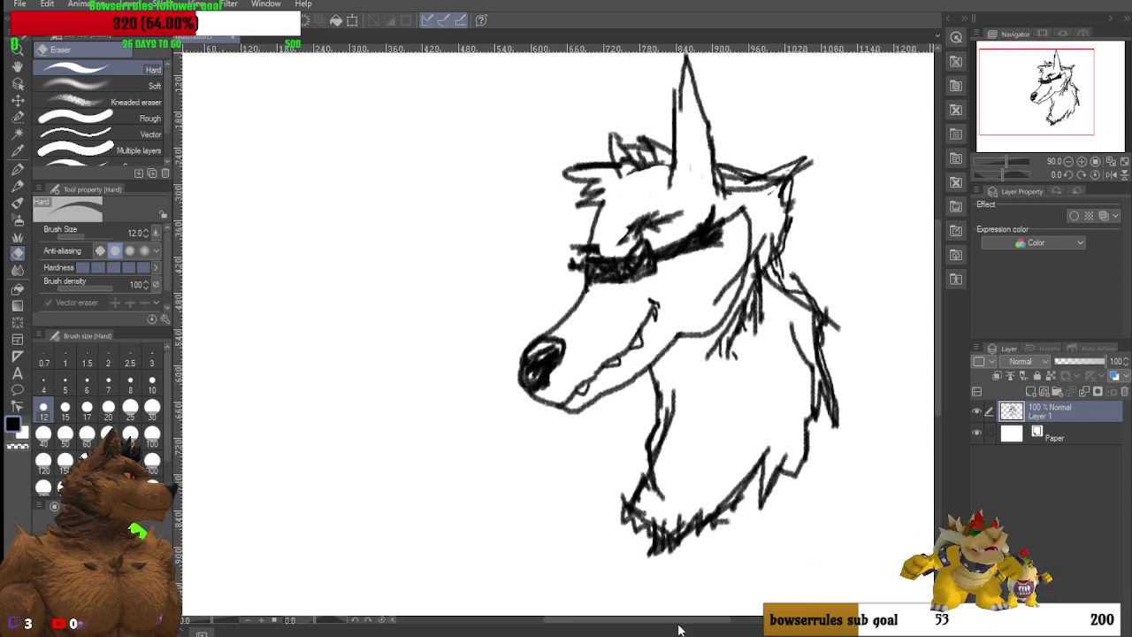
{"action": "left_click_drag", "start_coordinate": [682, 625], "coordinate": [698, 619]}
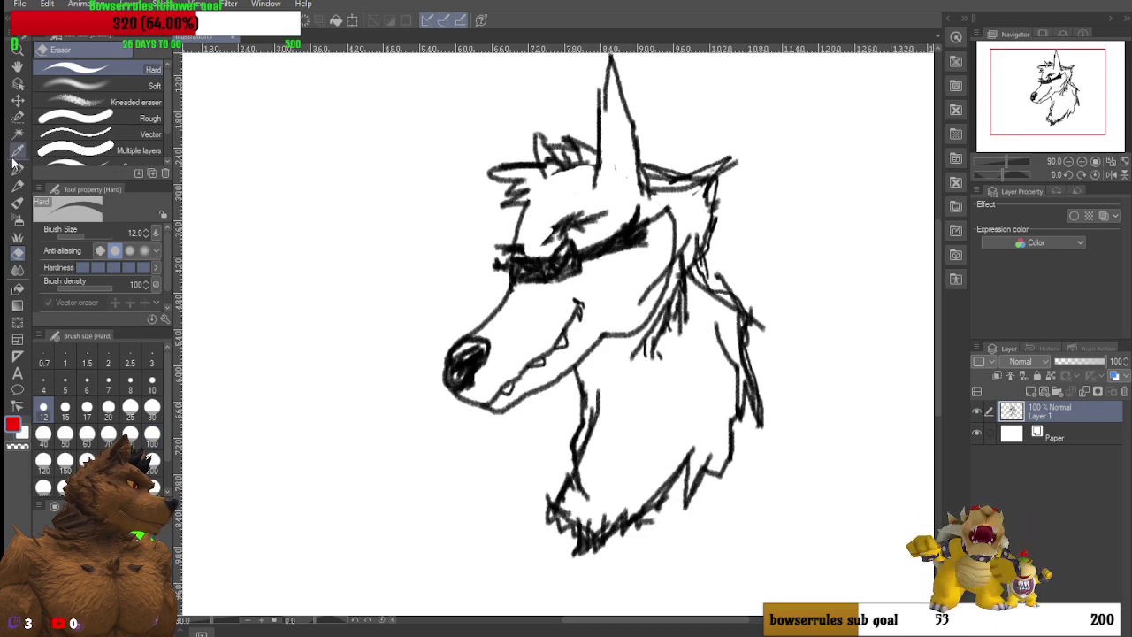
{"action": "left_click", "coordinate": [16, 220]}
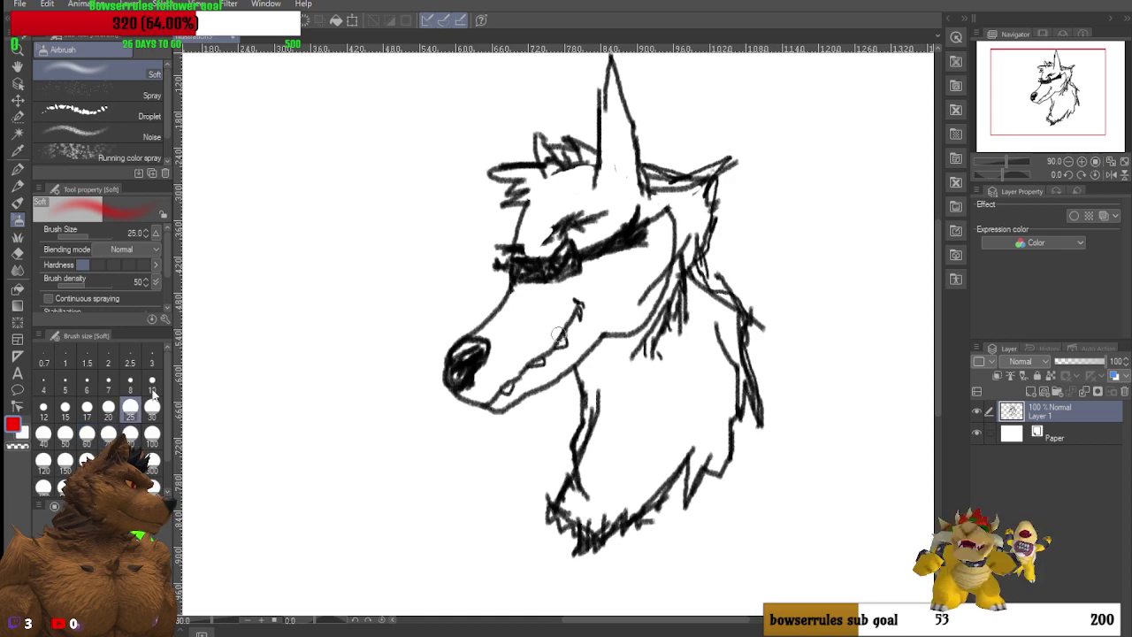
{"action": "left_click", "coordinate": [126, 95]}
{"action": "mouse_move", "coordinate": [349, 234]}
{"action": "left_mouse_down"}
{"action": "mouse_move", "coordinate": [336, 217]}
{"action": "mouse_move", "coordinate": [358, 228]}
{"action": "mouse_move", "coordinate": [354, 208]}
{"action": "mouse_move", "coordinate": [389, 123]}
{"action": "mouse_move", "coordinate": [375, 129]}
{"action": "mouse_move", "coordinate": [385, 247]}
{"action": "mouse_move", "coordinate": [446, 260]}
{"action": "mouse_move", "coordinate": [433, 230]}
{"action": "left_mouse_up"}
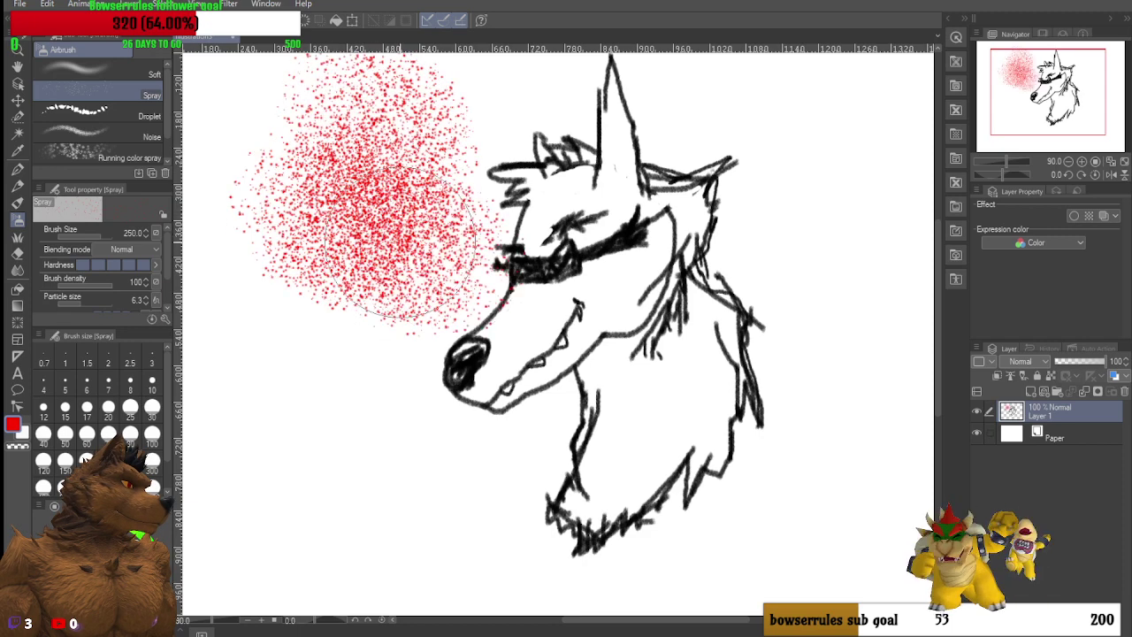
{"action": "key", "text": "ctrl+z"}
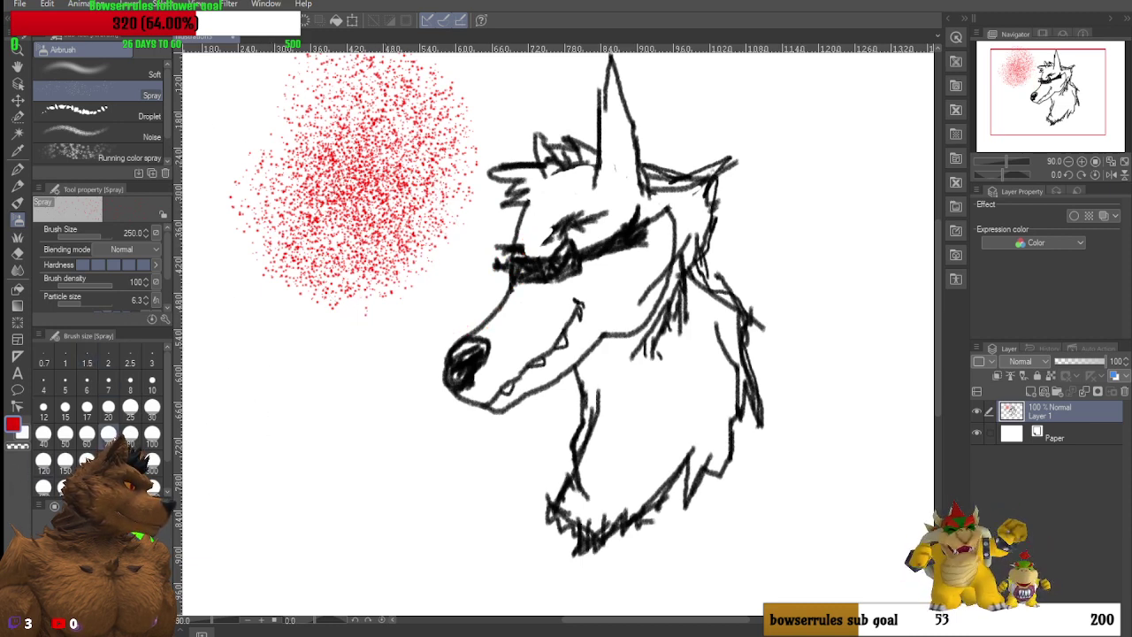
Step: Reduce the spray size to 50 and 15, adding finer red speckles along the underside of the red cloud
{"action": "left_click", "coordinate": [130, 433]}
{"action": "left_click", "coordinate": [130, 409]}
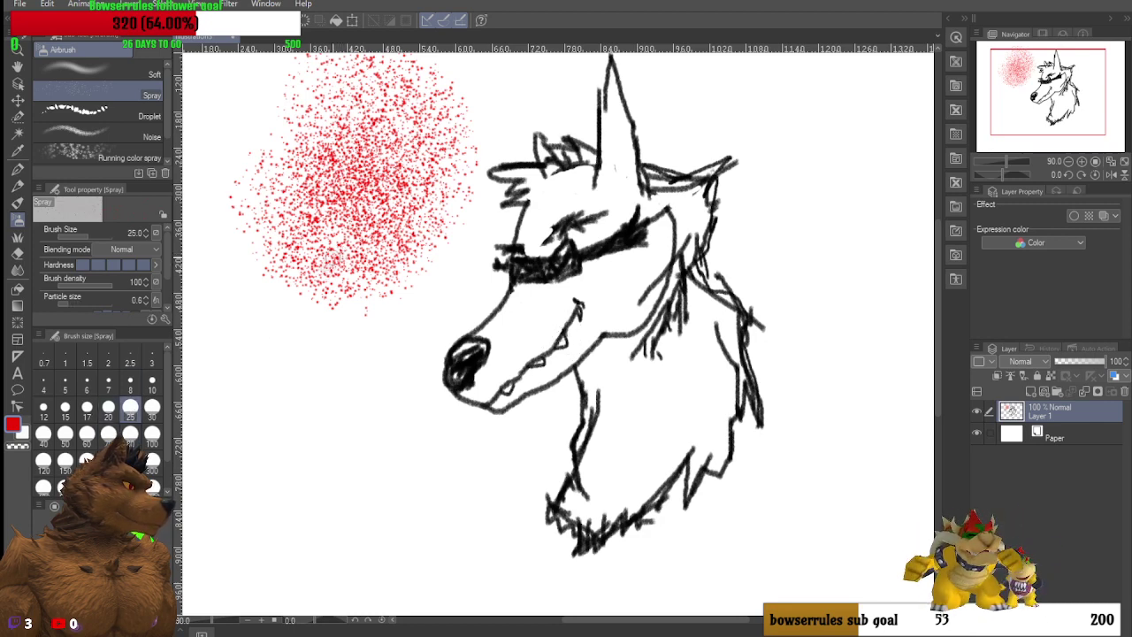
{"action": "left_click", "coordinate": [152, 408]}
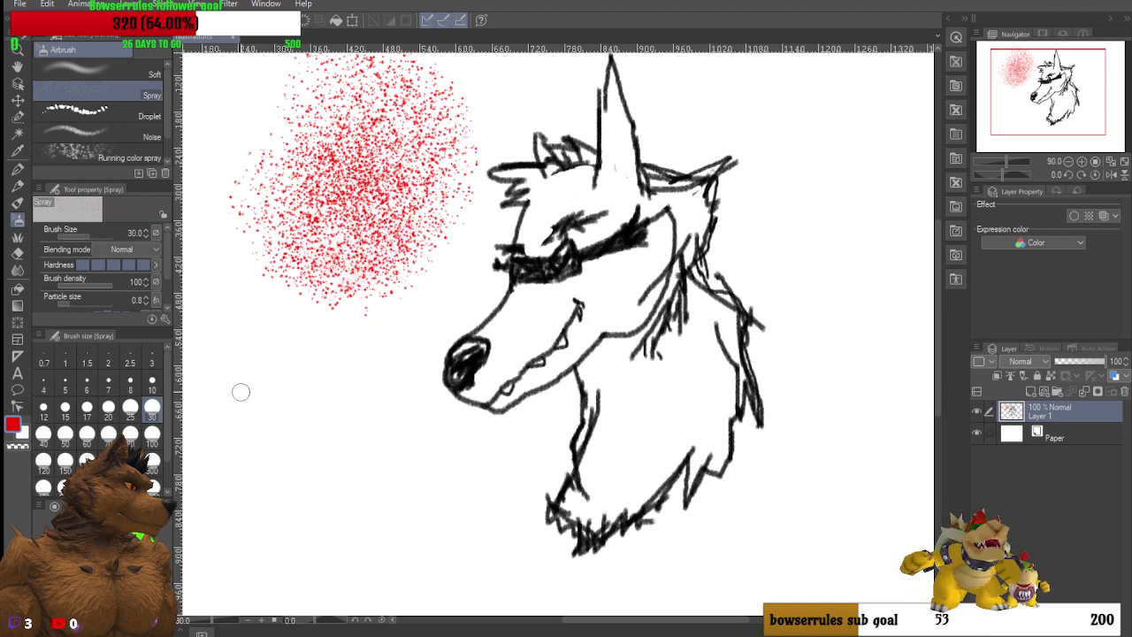
{"action": "left_click", "coordinate": [64, 435]}
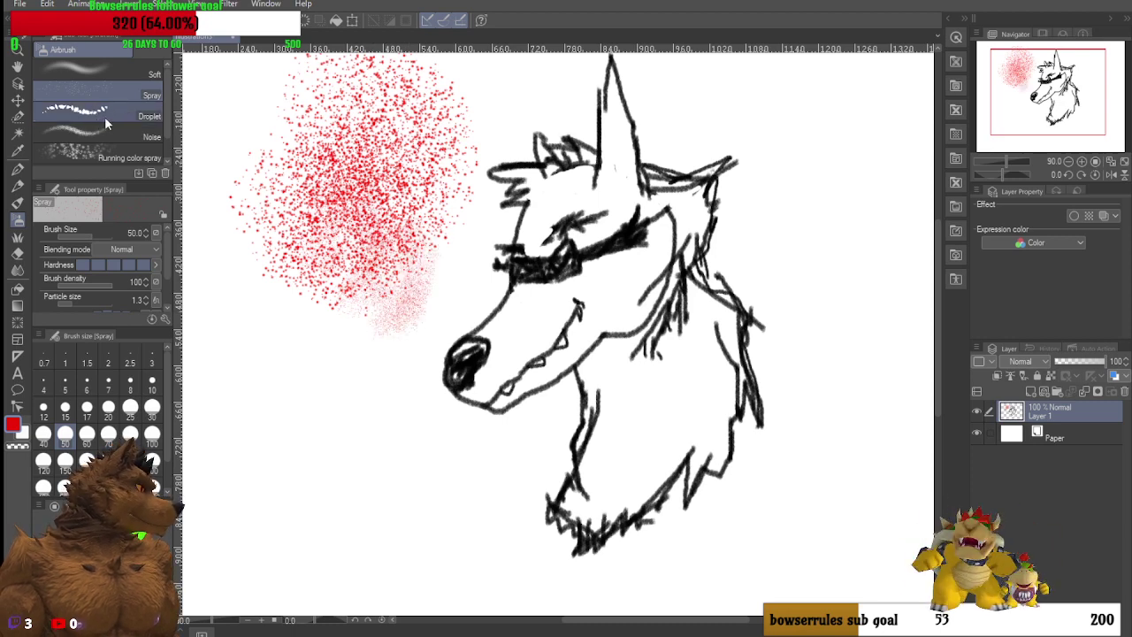
{"action": "left_click", "coordinate": [143, 228]}
{"action": "mouse_move", "coordinate": [399, 281]}
{"action": "left_mouse_down"}
{"action": "mouse_move", "coordinate": [344, 316]}
{"action": "mouse_move", "coordinate": [310, 288]}
{"action": "left_mouse_up"}
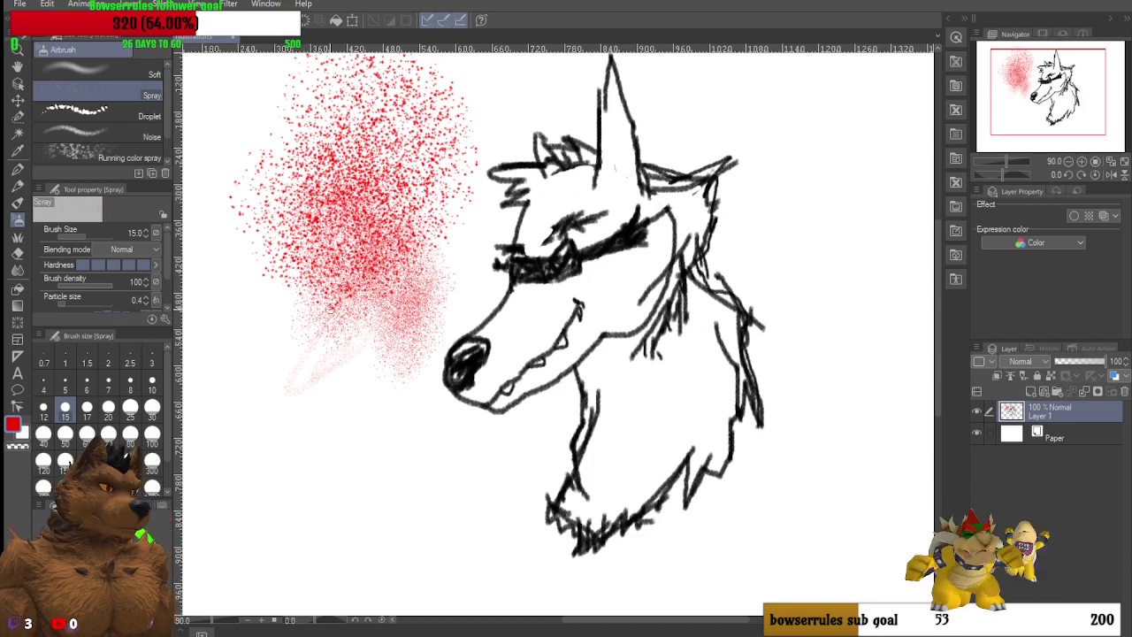
Step: Thicken the centre of the red cloud with spray size 221.4, and extend its outer lower side with size 135.8
{"action": "mouse_move", "coordinate": [110, 231]}
{"action": "left_mouse_down"}
{"action": "mouse_move", "coordinate": [137, 229]}
{"action": "mouse_move", "coordinate": [100, 245]}
{"action": "left_mouse_up"}
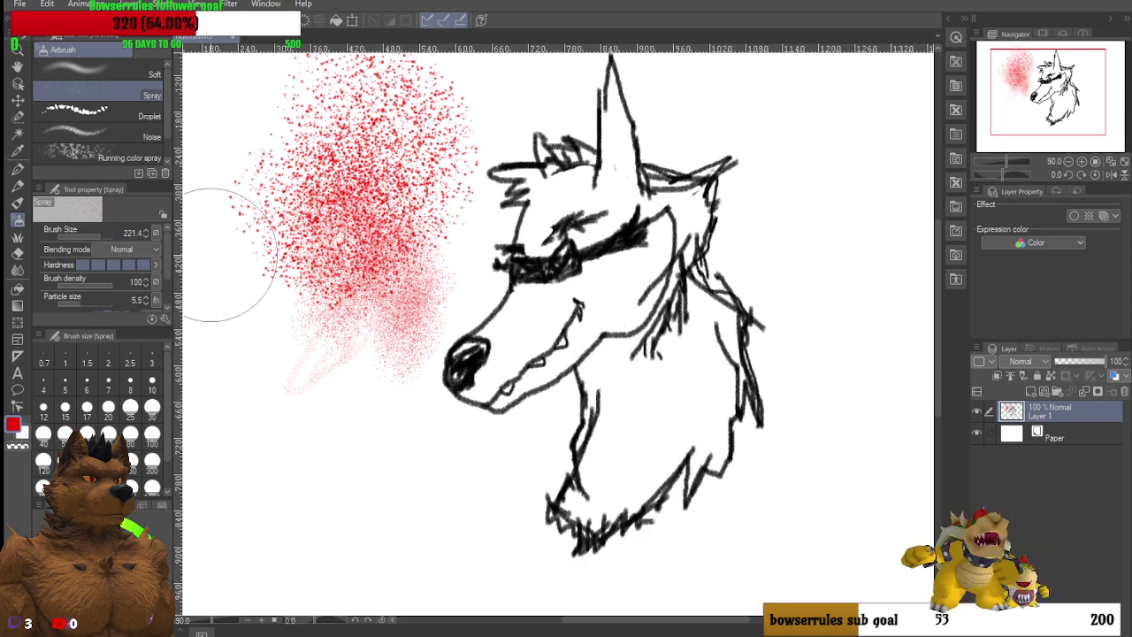
{"action": "mouse_move", "coordinate": [301, 241]}
{"action": "left_mouse_down"}
{"action": "mouse_move", "coordinate": [281, 298]}
{"action": "mouse_move", "coordinate": [333, 339]}
{"action": "mouse_move", "coordinate": [373, 279]}
{"action": "mouse_move", "coordinate": [366, 316]}
{"action": "mouse_move", "coordinate": [420, 208]}
{"action": "mouse_move", "coordinate": [424, 239]}
{"action": "left_mouse_up"}
{"action": "mouse_move", "coordinate": [109, 239]}
{"action": "left_mouse_down"}
{"action": "mouse_move", "coordinate": [133, 237]}
{"action": "mouse_move", "coordinate": [97, 233]}
{"action": "left_mouse_up"}
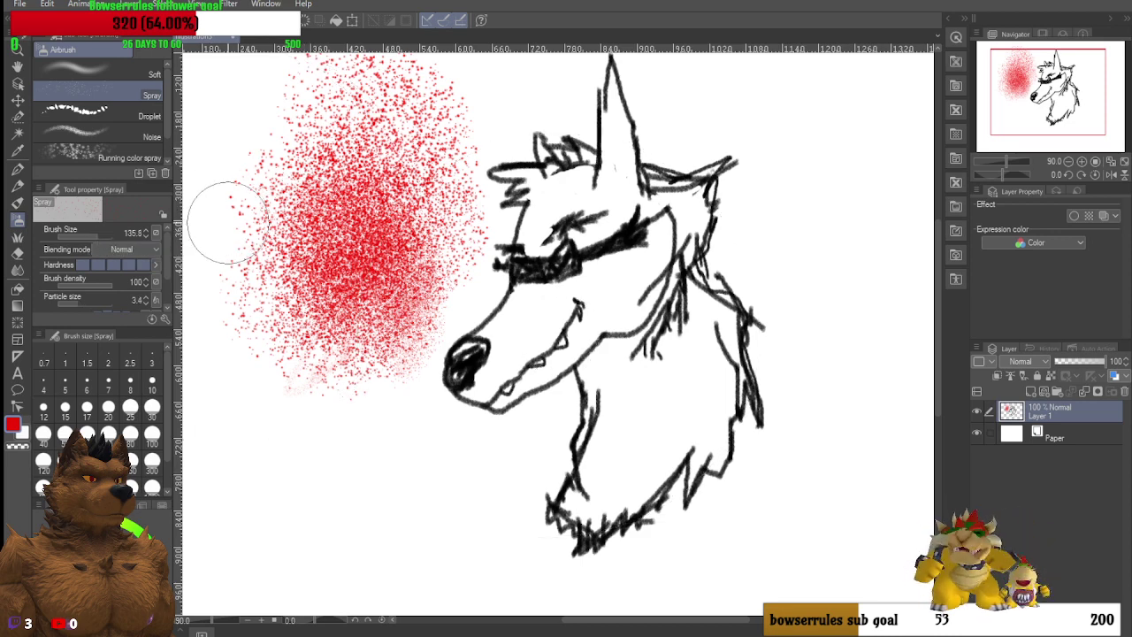
{"action": "mouse_move", "coordinate": [256, 261]}
{"action": "left_mouse_down"}
{"action": "mouse_move", "coordinate": [240, 292]}
{"action": "mouse_move", "coordinate": [252, 247]}
{"action": "mouse_move", "coordinate": [243, 232]}
{"action": "left_mouse_up"}
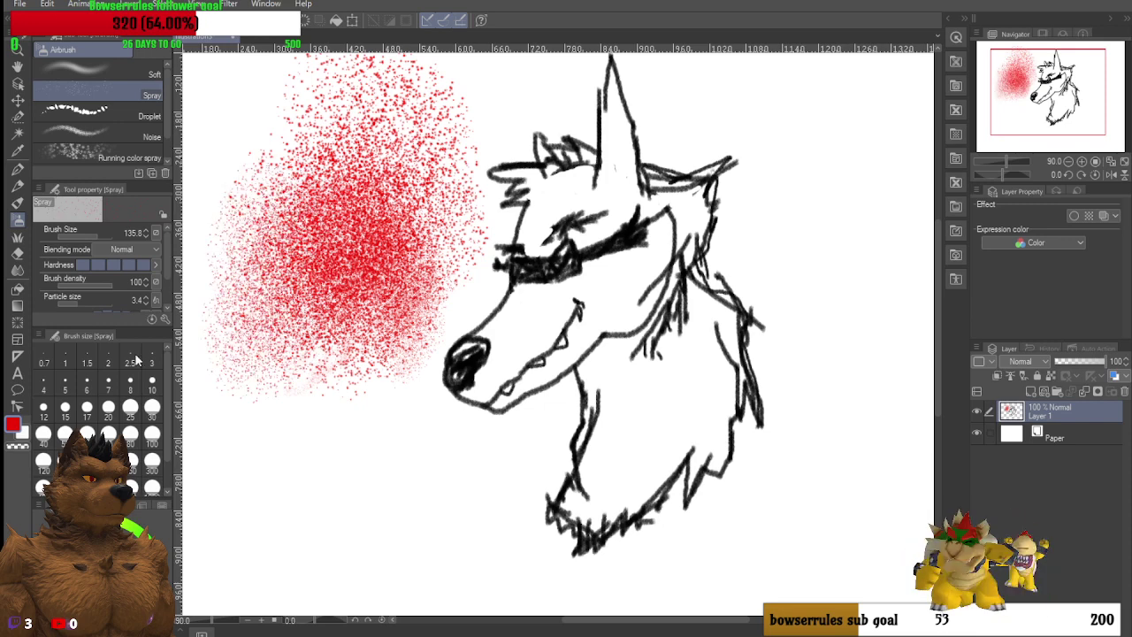
Step: Set the spray size to 300 and spray red down in front of the face, beneath the neck and up behind the head
{"action": "mouse_move", "coordinate": [319, 248]}
{"action": "left_mouse_down"}
{"action": "mouse_move", "coordinate": [240, 157]}
{"action": "mouse_move", "coordinate": [371, 141]}
{"action": "mouse_move", "coordinate": [407, 150]}
{"action": "mouse_move", "coordinate": [247, 133]}
{"action": "mouse_move", "coordinate": [239, 185]}
{"action": "mouse_move", "coordinate": [252, 119]}
{"action": "mouse_move", "coordinate": [319, 150]}
{"action": "mouse_move", "coordinate": [416, 159]}
{"action": "mouse_move", "coordinate": [292, 265]}
{"action": "mouse_move", "coordinate": [283, 229]}
{"action": "mouse_move", "coordinate": [382, 258]}
{"action": "mouse_move", "coordinate": [424, 124]}
{"action": "mouse_move", "coordinate": [371, 142]}
{"action": "mouse_move", "coordinate": [478, 98]}
{"action": "mouse_move", "coordinate": [347, 95]}
{"action": "mouse_move", "coordinate": [247, 265]}
{"action": "mouse_move", "coordinate": [256, 380]}
{"action": "mouse_move", "coordinate": [270, 402]}
{"action": "mouse_move", "coordinate": [292, 433]}
{"action": "mouse_move", "coordinate": [378, 492]}
{"action": "mouse_move", "coordinate": [395, 478]}
{"action": "left_mouse_up"}
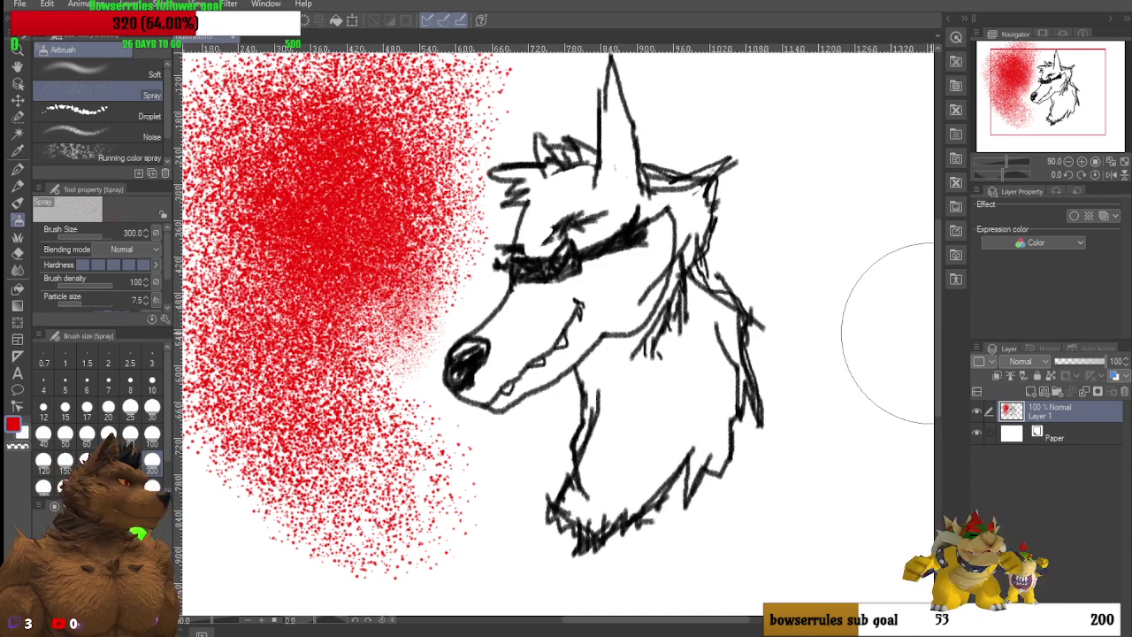
{"action": "left_click_drag", "start_coordinate": [939, 340], "coordinate": [939, 389]}
{"action": "mouse_move", "coordinate": [568, 542]}
{"action": "left_mouse_down"}
{"action": "mouse_move", "coordinate": [670, 541]}
{"action": "mouse_move", "coordinate": [445, 573]}
{"action": "mouse_move", "coordinate": [435, 555]}
{"action": "mouse_move", "coordinate": [402, 566]}
{"action": "mouse_move", "coordinate": [783, 526]}
{"action": "mouse_move", "coordinate": [752, 575]}
{"action": "mouse_move", "coordinate": [880, 411]}
{"action": "mouse_move", "coordinate": [831, 530]}
{"action": "mouse_move", "coordinate": [878, 343]}
{"action": "mouse_move", "coordinate": [844, 212]}
{"action": "mouse_move", "coordinate": [884, 203]}
{"action": "left_mouse_up"}
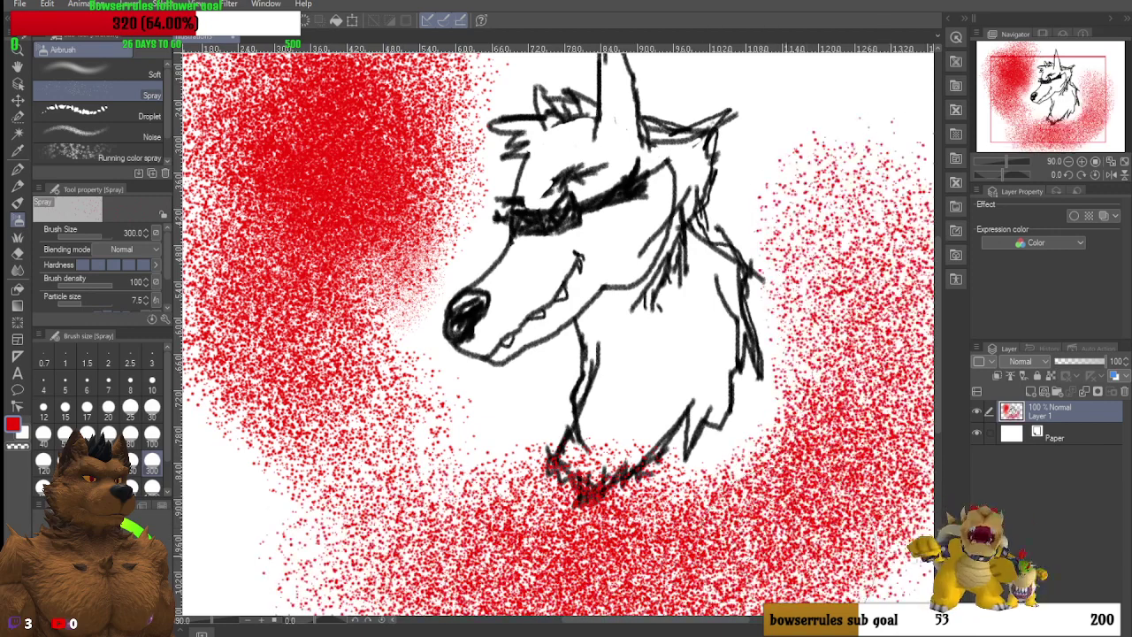
Step: Densely fill the canvas's left side, lower area and right side with red spray at size 300, leaving the head mostly clear
{"action": "left_click_drag", "start_coordinate": [576, 621], "coordinate": [366, 516]}
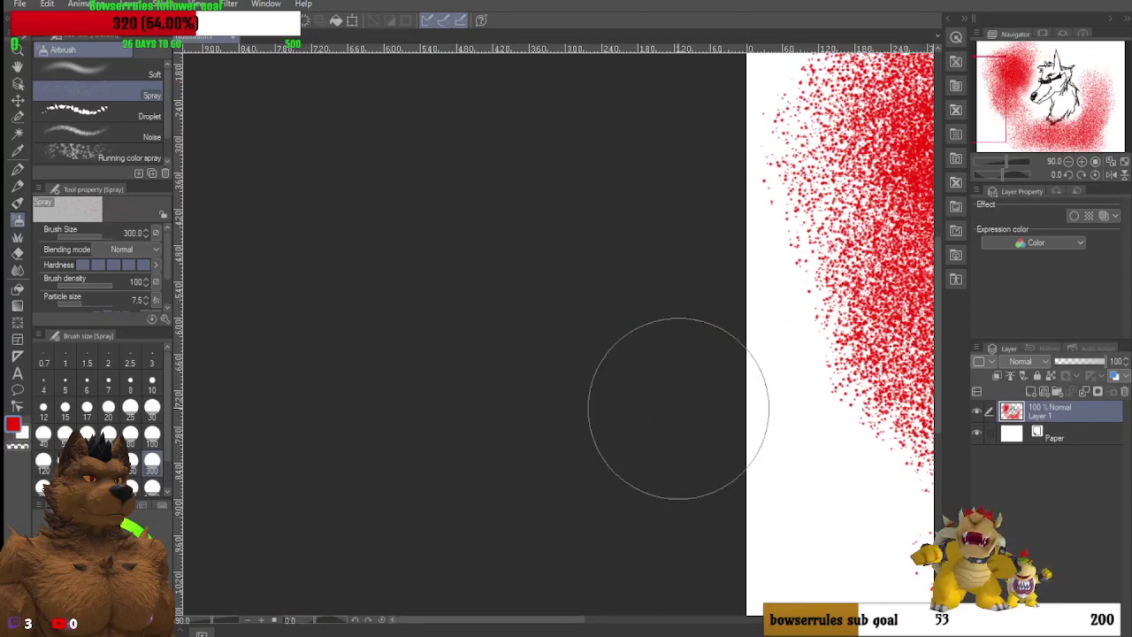
{"action": "left_click_drag", "start_coordinate": [548, 620], "coordinate": [711, 614]}
{"action": "mouse_move", "coordinate": [469, 460]}
{"action": "left_mouse_down"}
{"action": "mouse_move", "coordinate": [380, 553]}
{"action": "mouse_move", "coordinate": [300, 548]}
{"action": "mouse_move", "coordinate": [274, 522]}
{"action": "mouse_move", "coordinate": [274, 486]}
{"action": "mouse_move", "coordinate": [292, 504]}
{"action": "mouse_move", "coordinate": [283, 257]}
{"action": "mouse_move", "coordinate": [367, 460]}
{"action": "mouse_move", "coordinate": [681, 513]}
{"action": "mouse_move", "coordinate": [594, 597]}
{"action": "mouse_move", "coordinate": [288, 531]}
{"action": "mouse_move", "coordinate": [330, 517]}
{"action": "mouse_move", "coordinate": [308, 515]}
{"action": "mouse_move", "coordinate": [336, 535]}
{"action": "mouse_move", "coordinate": [274, 588]}
{"action": "mouse_move", "coordinate": [465, 504]}
{"action": "mouse_move", "coordinate": [461, 535]}
{"action": "mouse_move", "coordinate": [442, 537]}
{"action": "mouse_move", "coordinate": [440, 572]}
{"action": "mouse_move", "coordinate": [563, 418]}
{"action": "mouse_move", "coordinate": [494, 451]}
{"action": "mouse_move", "coordinate": [541, 466]}
{"action": "mouse_move", "coordinate": [575, 340]}
{"action": "mouse_move", "coordinate": [397, 404]}
{"action": "mouse_move", "coordinate": [504, 447]}
{"action": "left_mouse_up"}
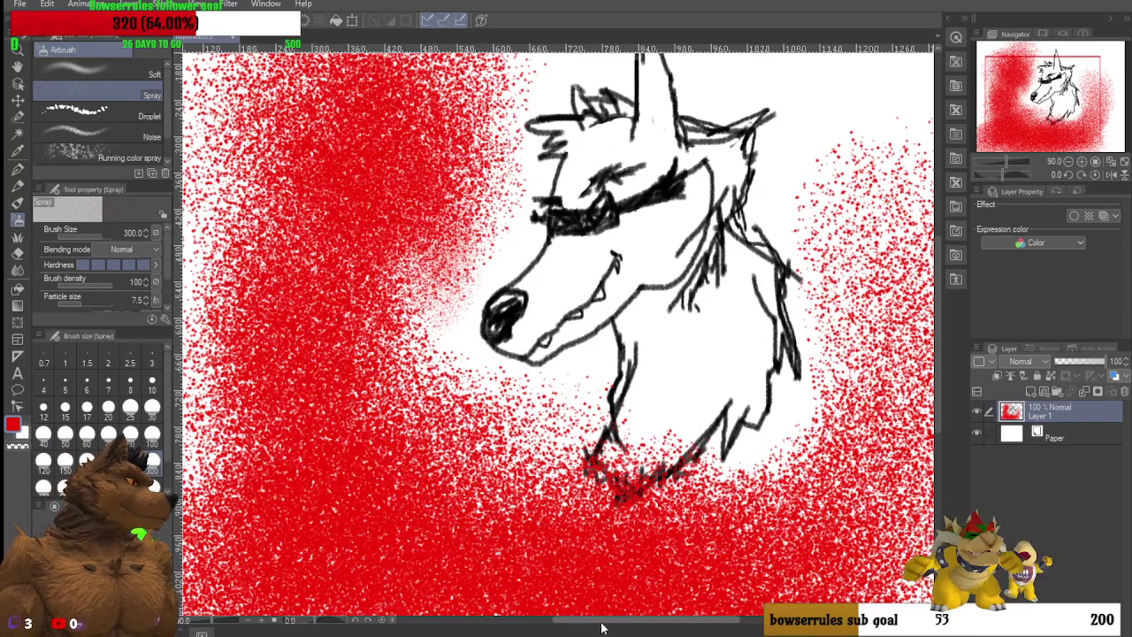
{"action": "left_click_drag", "start_coordinate": [601, 628], "coordinate": [690, 621]}
{"action": "mouse_move", "coordinate": [720, 239]}
{"action": "left_mouse_down"}
{"action": "mouse_move", "coordinate": [690, 173]}
{"action": "mouse_move", "coordinate": [809, 380]}
{"action": "mouse_move", "coordinate": [681, 539]}
{"action": "mouse_move", "coordinate": [699, 531]}
{"action": "mouse_move", "coordinate": [739, 159]}
{"action": "mouse_move", "coordinate": [699, 115]}
{"action": "mouse_move", "coordinate": [748, 230]}
{"action": "mouse_move", "coordinate": [699, 124]}
{"action": "mouse_move", "coordinate": [725, 266]}
{"action": "mouse_move", "coordinate": [796, 415]}
{"action": "mouse_move", "coordinate": [840, 425]}
{"action": "mouse_move", "coordinate": [646, 159]}
{"action": "mouse_move", "coordinate": [504, 142]}
{"action": "mouse_move", "coordinate": [522, 186]}
{"action": "mouse_move", "coordinate": [619, 212]}
{"action": "left_mouse_up"}
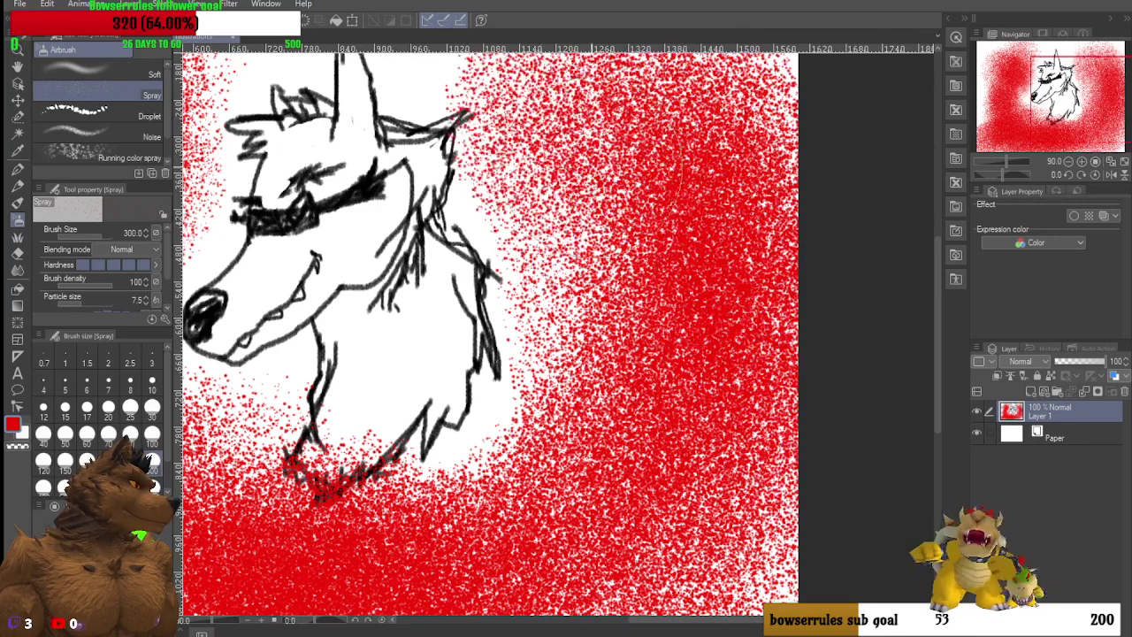
Step: Spray fine red speckles at size 153.4 over the white background behind the upright ear, merging with the existing red
{"action": "scroll", "coordinate": [468, 46], "scroll_direction": "up", "scroll_amount": 5}
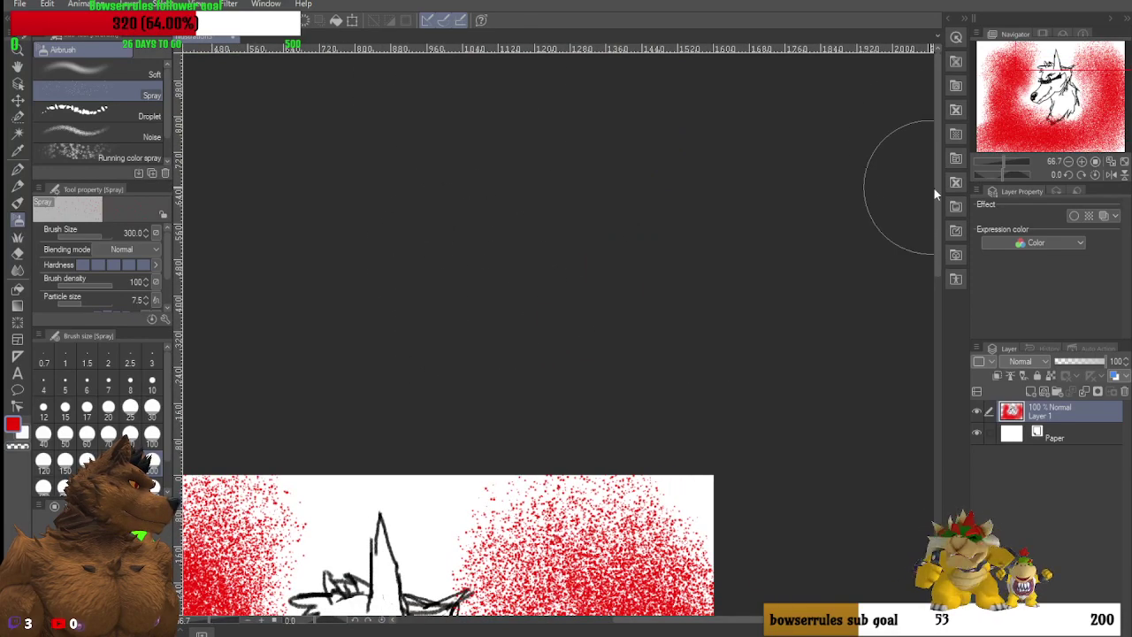
{"action": "scroll", "coordinate": [934, 213], "scroll_direction": "down", "scroll_amount": 4}
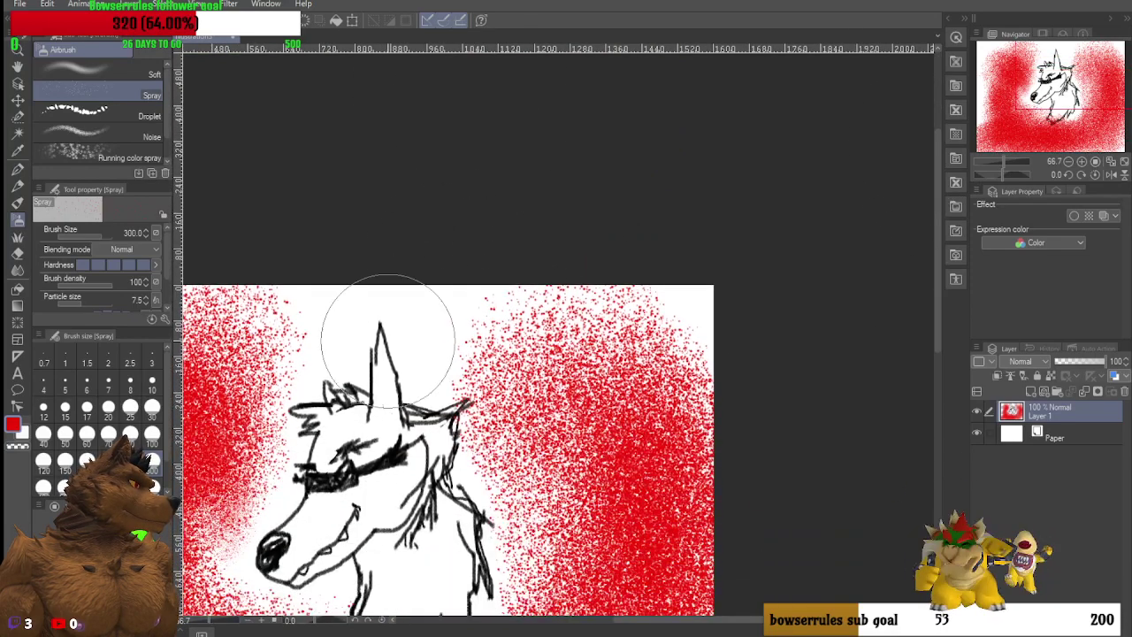
{"action": "scroll", "coordinate": [420, 345], "scroll_direction": "down", "scroll_amount": 5}
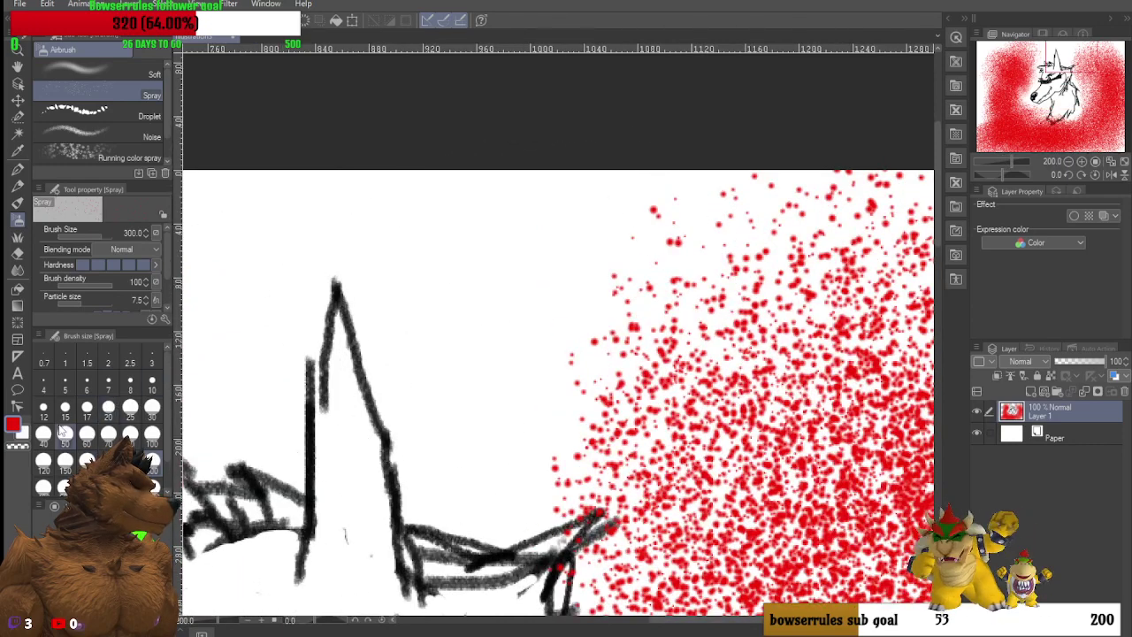
{"action": "left_click_drag", "start_coordinate": [542, 308], "coordinate": [462, 460]}
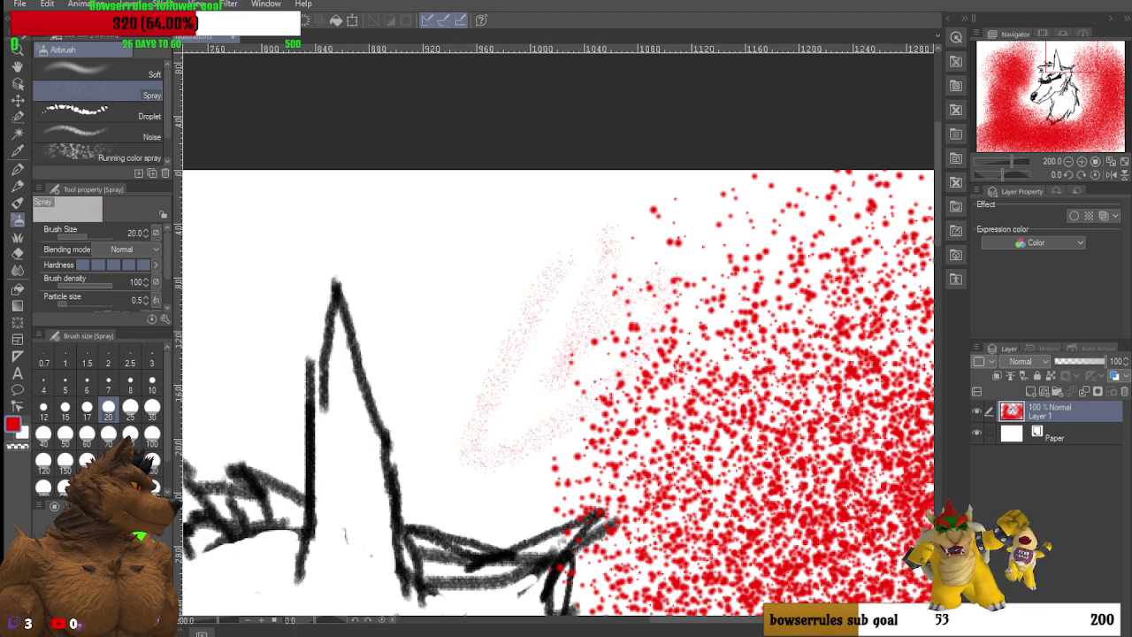
{"action": "key", "text": "ctrl+z"}
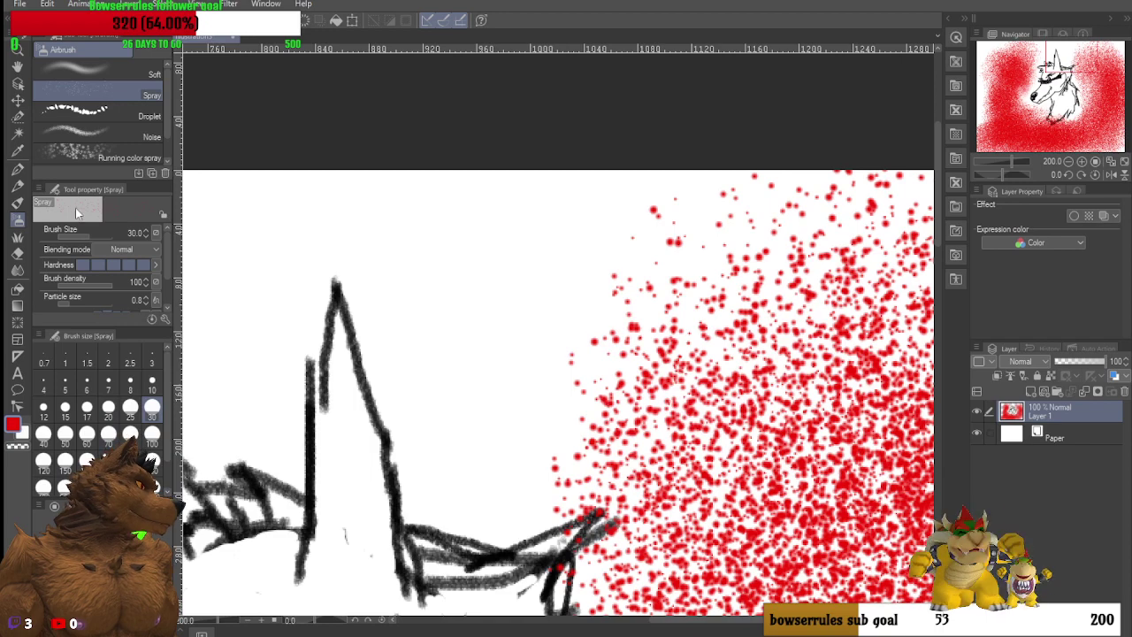
{"action": "mouse_move", "coordinate": [576, 359]}
{"action": "left_mouse_down"}
{"action": "mouse_move", "coordinate": [543, 338]}
{"action": "mouse_move", "coordinate": [497, 409]}
{"action": "mouse_move", "coordinate": [614, 305]}
{"action": "mouse_move", "coordinate": [499, 481]}
{"action": "mouse_move", "coordinate": [655, 265]}
{"action": "mouse_move", "coordinate": [725, 300]}
{"action": "mouse_move", "coordinate": [787, 292]}
{"action": "mouse_move", "coordinate": [471, 276]}
{"action": "mouse_move", "coordinate": [490, 256]}
{"action": "mouse_move", "coordinate": [415, 243]}
{"action": "mouse_move", "coordinate": [354, 257]}
{"action": "left_mouse_up"}
{"action": "mouse_move", "coordinate": [257, 239]}
{"action": "left_mouse_down"}
{"action": "mouse_move", "coordinate": [234, 261]}
{"action": "mouse_move", "coordinate": [265, 221]}
{"action": "mouse_move", "coordinate": [256, 234]}
{"action": "mouse_move", "coordinate": [676, 398]}
{"action": "left_mouse_up"}
{"action": "mouse_move", "coordinate": [851, 405]}
{"action": "left_mouse_down"}
{"action": "mouse_move", "coordinate": [774, 327]}
{"action": "mouse_move", "coordinate": [866, 394]}
{"action": "left_mouse_up"}
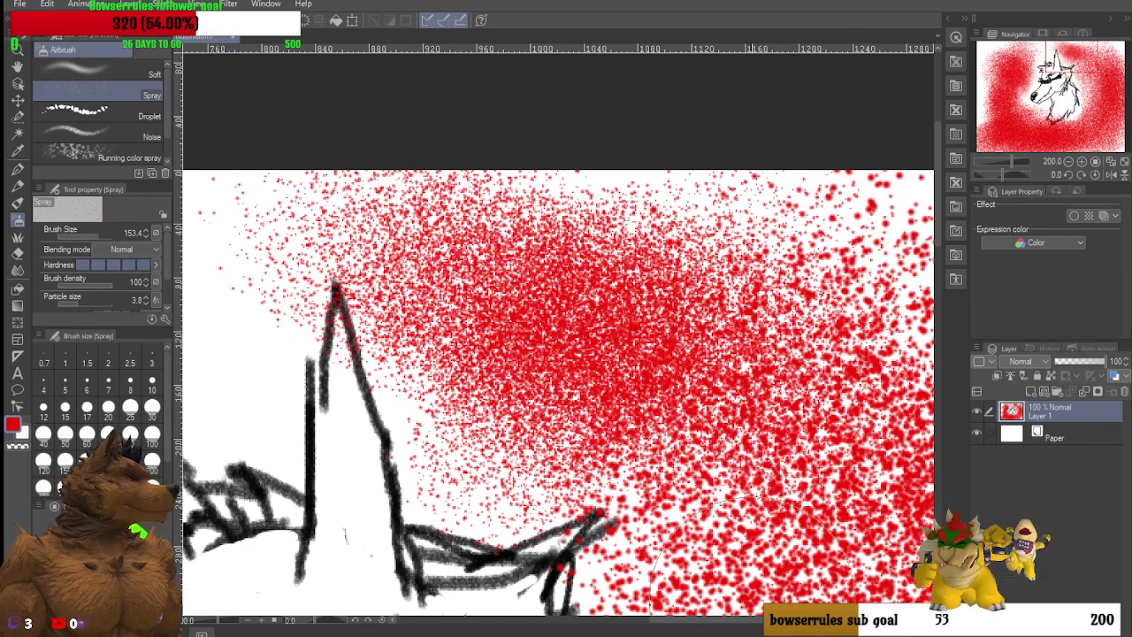
Step: Spray matching red speckles over the background in front of the upright ear and lightly across the ear
{"action": "left_click_drag", "start_coordinate": [707, 624], "coordinate": [672, 623]}
{"action": "mouse_move", "coordinate": [601, 393]}
{"action": "left_mouse_down"}
{"action": "mouse_move", "coordinate": [398, 265]}
{"action": "mouse_move", "coordinate": [424, 371]}
{"action": "mouse_move", "coordinate": [257, 239]}
{"action": "mouse_move", "coordinate": [661, 496]}
{"action": "mouse_move", "coordinate": [536, 496]}
{"action": "mouse_move", "coordinate": [469, 478]}
{"action": "mouse_move", "coordinate": [482, 468]}
{"action": "mouse_move", "coordinate": [557, 552]}
{"action": "mouse_move", "coordinate": [522, 226]}
{"action": "mouse_move", "coordinate": [574, 256]}
{"action": "mouse_move", "coordinate": [539, 159]}
{"action": "mouse_move", "coordinate": [478, 168]}
{"action": "left_mouse_up"}
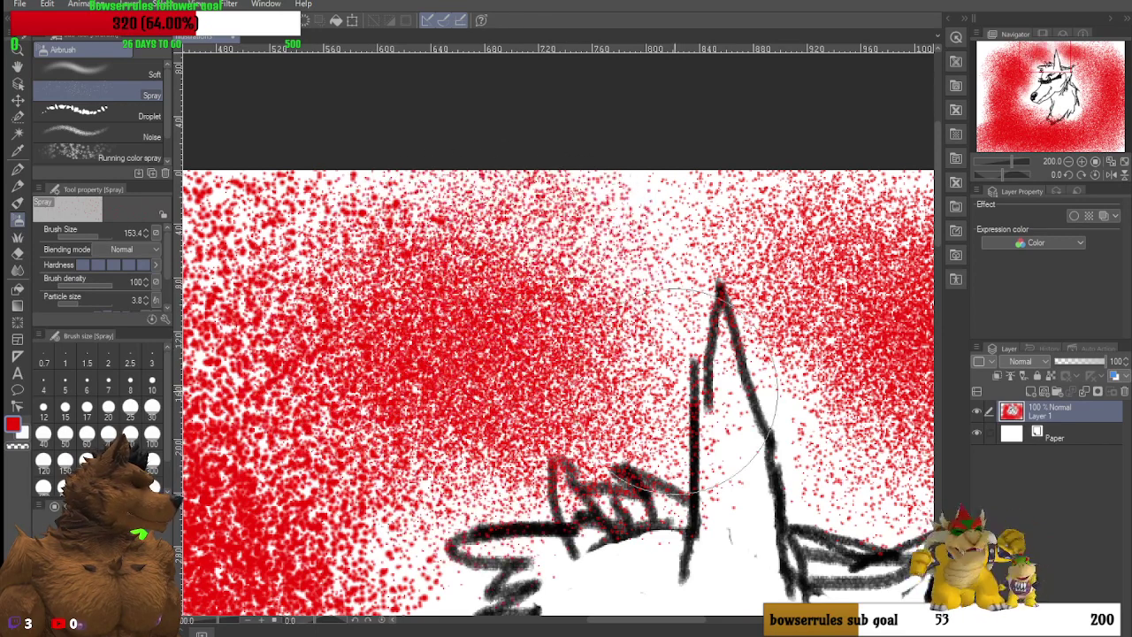
{"action": "mouse_move", "coordinate": [716, 416]}
{"action": "left_mouse_down"}
{"action": "mouse_move", "coordinate": [738, 439]}
{"action": "mouse_move", "coordinate": [685, 314]}
{"action": "mouse_move", "coordinate": [818, 371]}
{"action": "mouse_move", "coordinate": [817, 394]}
{"action": "mouse_move", "coordinate": [734, 424]}
{"action": "left_mouse_up"}
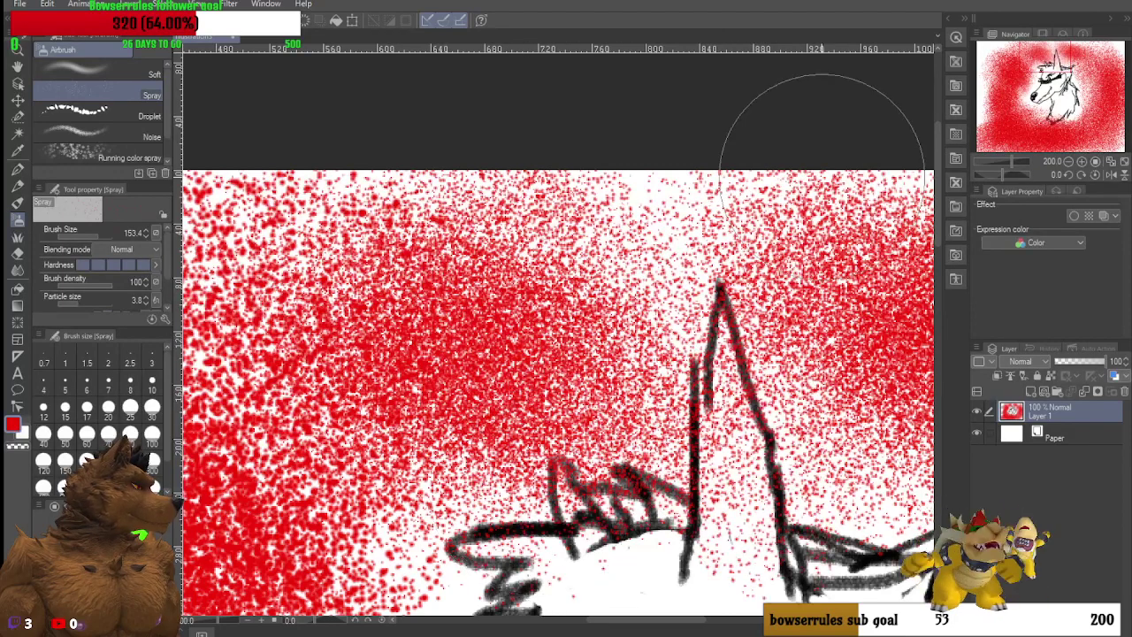
Step: Spray red speckles over the forehead, and fine darker red speckles at size 20 around the brow and near eye
{"action": "scroll", "coordinate": [884, 212], "scroll_direction": "down", "scroll_amount": 2}
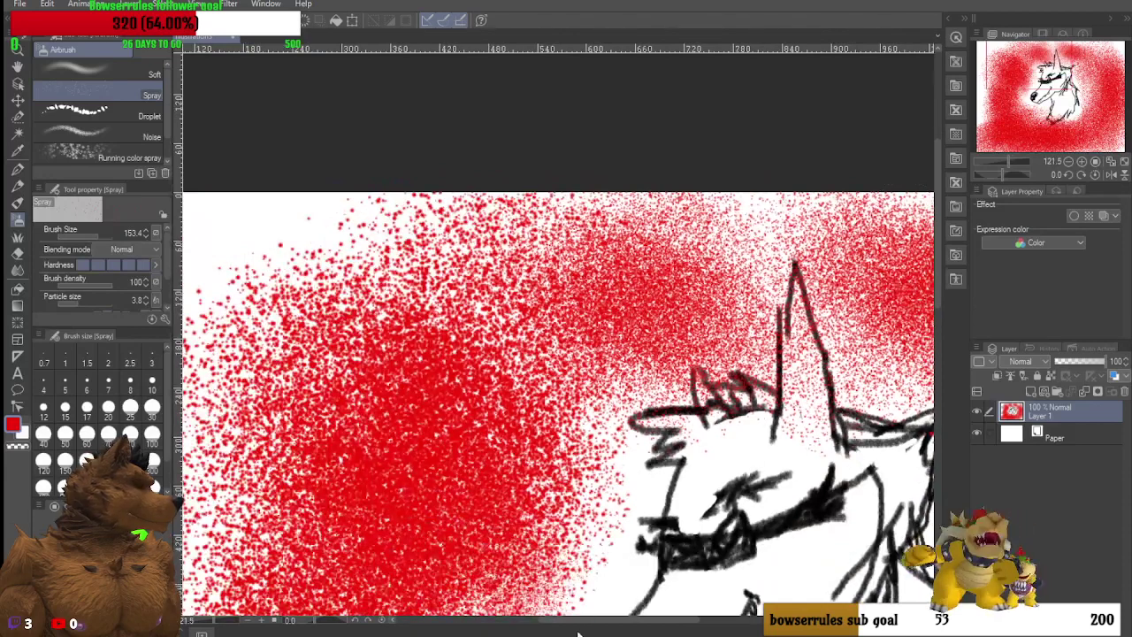
{"action": "scroll", "coordinate": [586, 624], "scroll_direction": "down", "scroll_amount": 3}
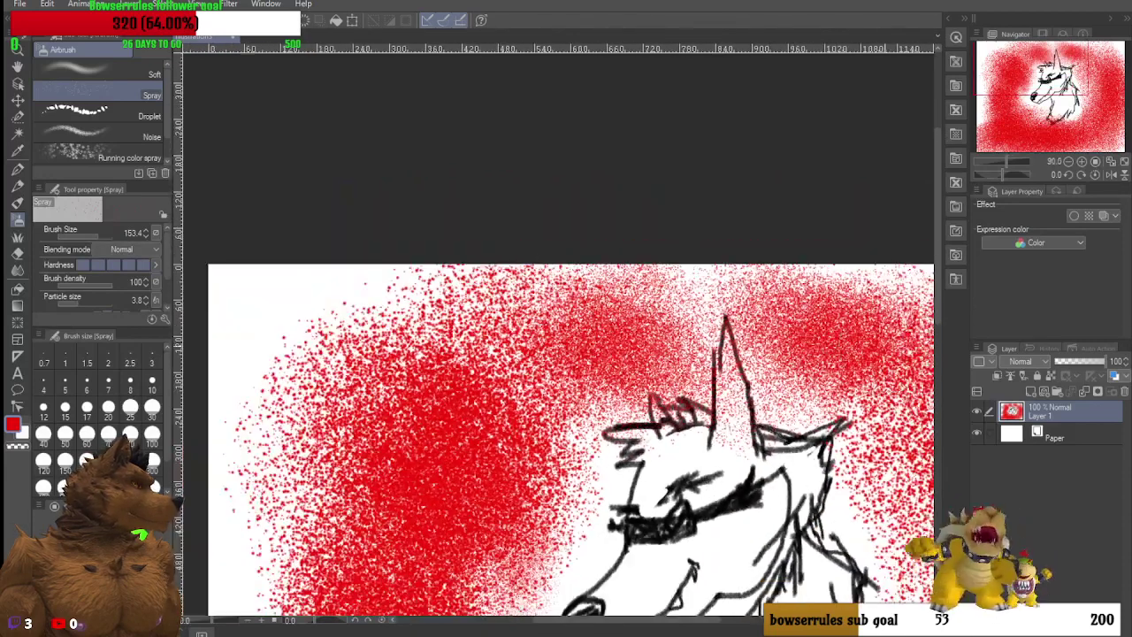
{"action": "scroll", "coordinate": [756, 336], "scroll_direction": "up", "scroll_amount": 5}
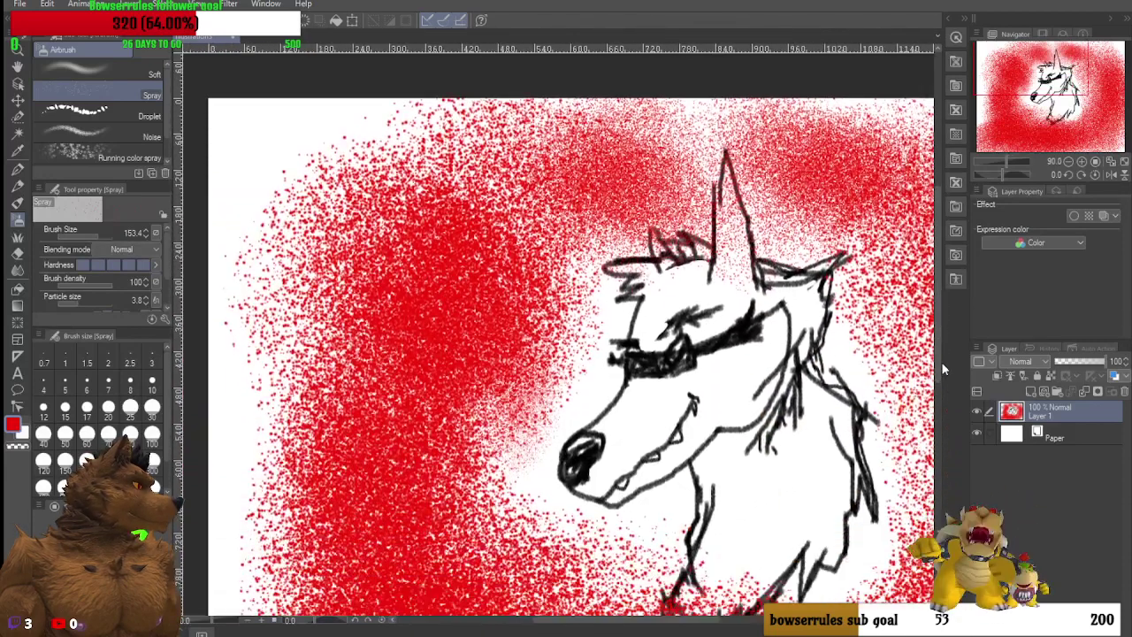
{"action": "scroll", "coordinate": [756, 336], "scroll_direction": "up", "scroll_amount": 4}
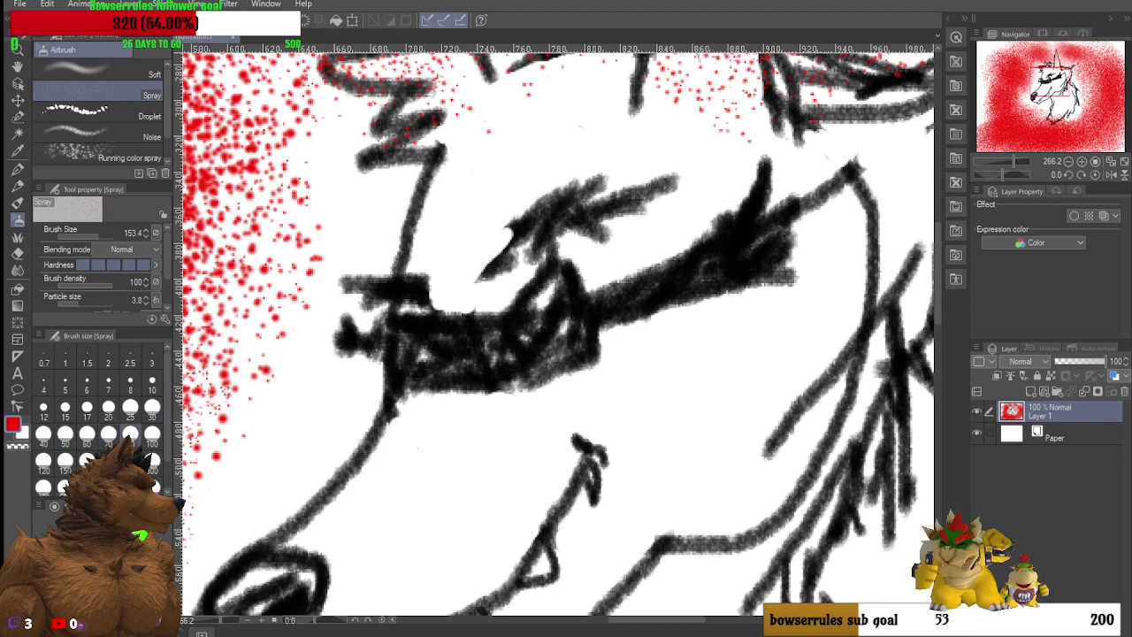
{"action": "left_click", "coordinate": [130, 434]}
{"action": "mouse_move", "coordinate": [682, 165]}
{"action": "left_mouse_down"}
{"action": "mouse_move", "coordinate": [644, 226]}
{"action": "mouse_move", "coordinate": [564, 221]}
{"action": "mouse_move", "coordinate": [478, 172]}
{"action": "mouse_move", "coordinate": [473, 155]}
{"action": "mouse_move", "coordinate": [440, 202]}
{"action": "mouse_move", "coordinate": [406, 161]}
{"action": "mouse_move", "coordinate": [277, 181]}
{"action": "mouse_move", "coordinate": [288, 248]}
{"action": "mouse_move", "coordinate": [321, 287]}
{"action": "mouse_move", "coordinate": [299, 306]}
{"action": "mouse_move", "coordinate": [307, 328]}
{"action": "mouse_move", "coordinate": [344, 341]}
{"action": "left_mouse_up"}
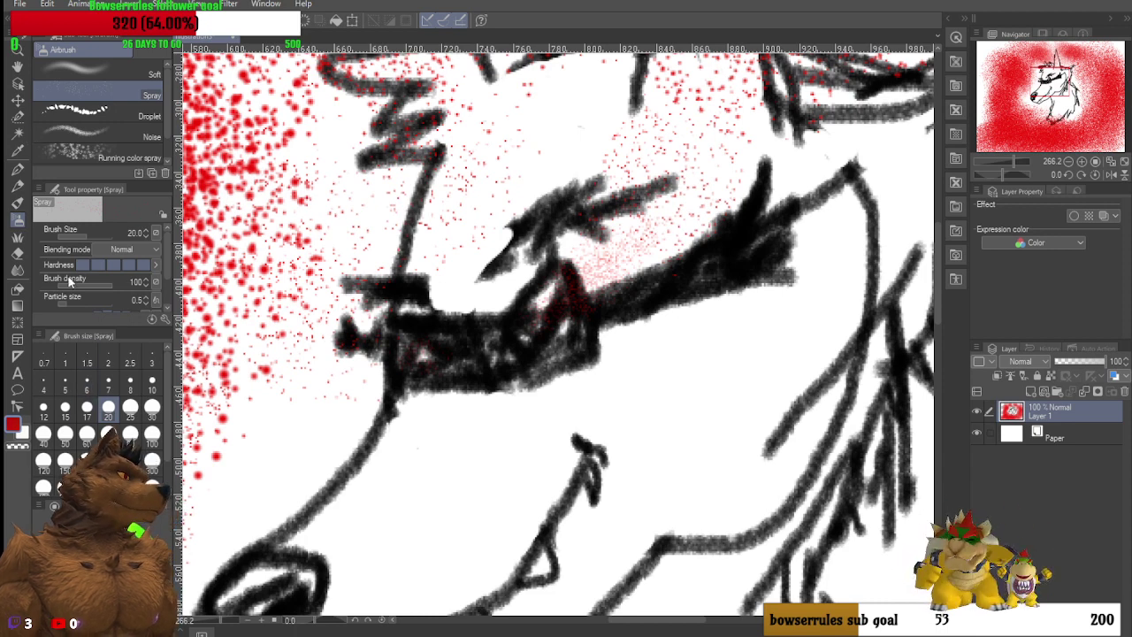
Step: Paint two solid red eye dots inside the black eye band with the Round mixing brush at size 20
{"action": "left_click", "coordinate": [18, 203]}
{"action": "left_click", "coordinate": [92, 74]}
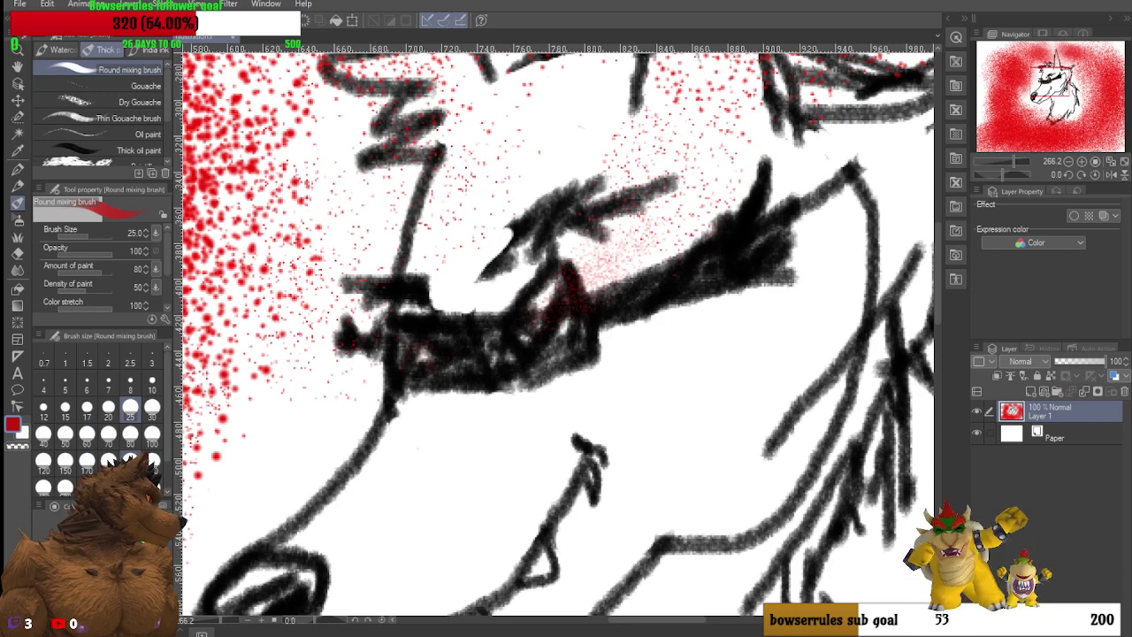
{"action": "left_click", "coordinate": [108, 408]}
{"action": "scroll", "coordinate": [425, 354], "scroll_direction": "up", "scroll_amount": 8}
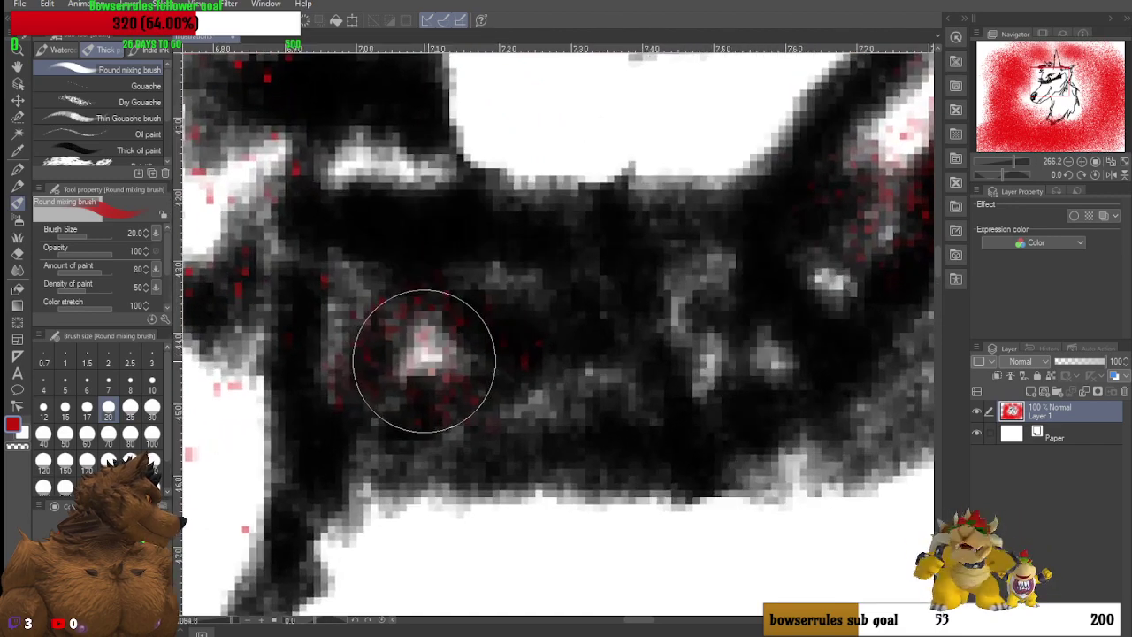
{"action": "left_click", "coordinate": [430, 358]}
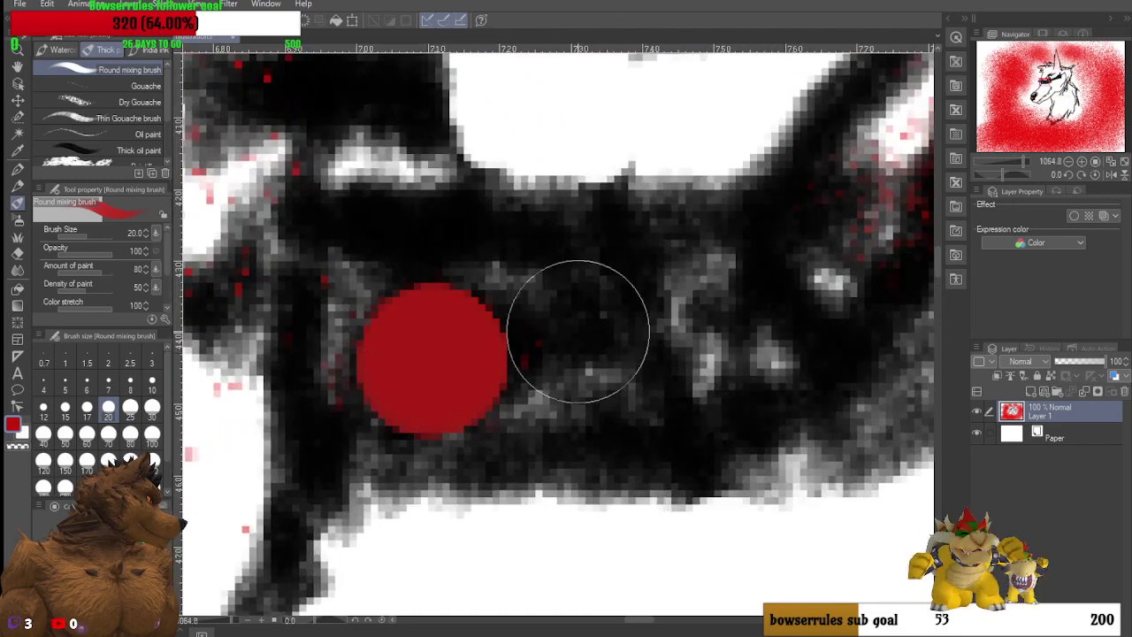
{"action": "scroll", "coordinate": [795, 294], "scroll_direction": "down", "scroll_amount": 3}
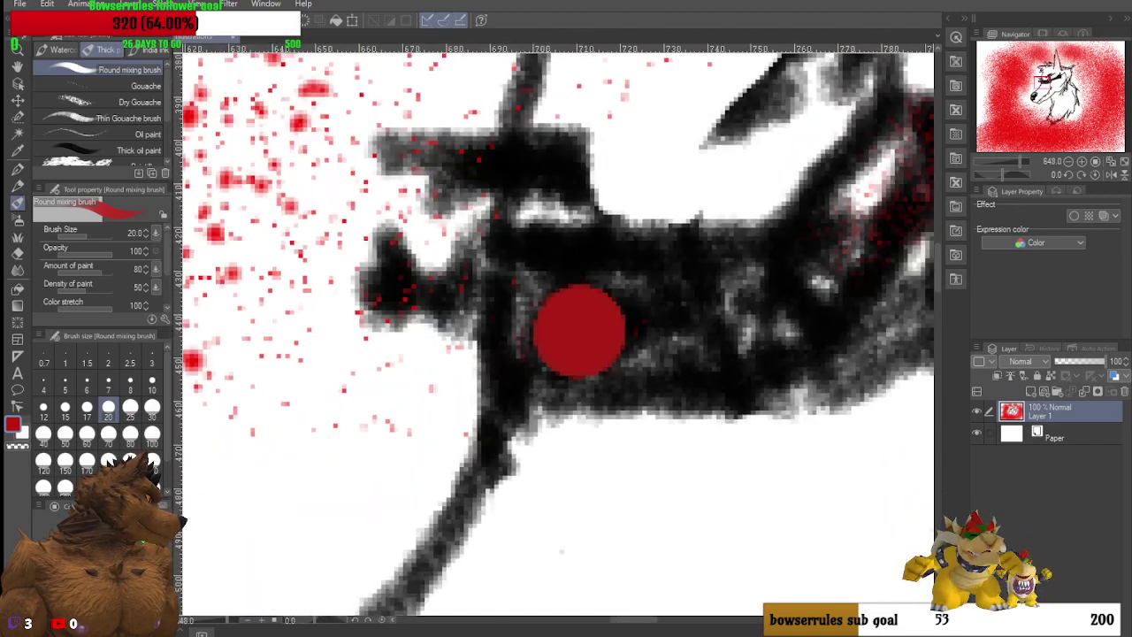
{"action": "left_click_drag", "start_coordinate": [602, 626], "coordinate": [644, 622]}
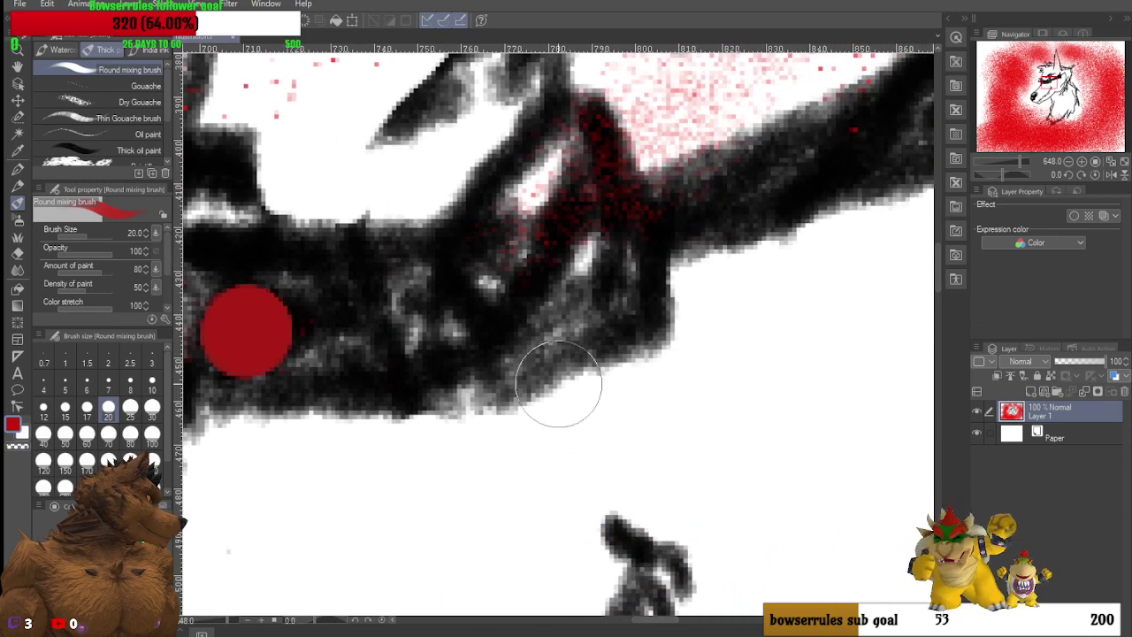
{"action": "left_click", "coordinate": [487, 291]}
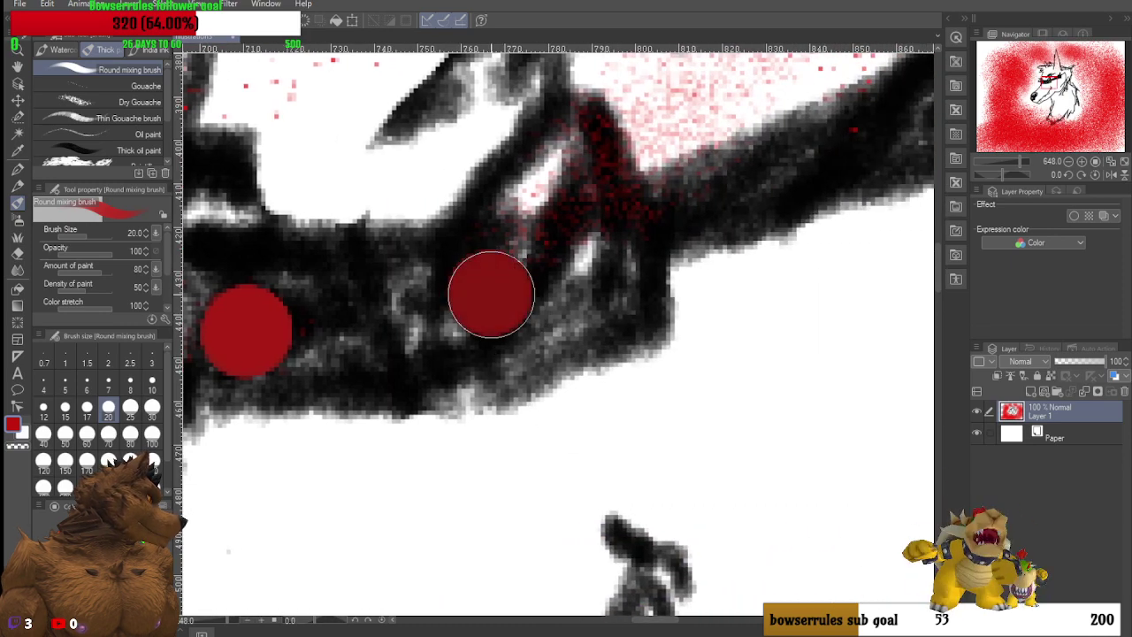
{"action": "scroll", "coordinate": [489, 334], "scroll_direction": "down", "scroll_amount": 2}
{"action": "scroll", "coordinate": [489, 334], "scroll_direction": "down", "scroll_amount": 8}
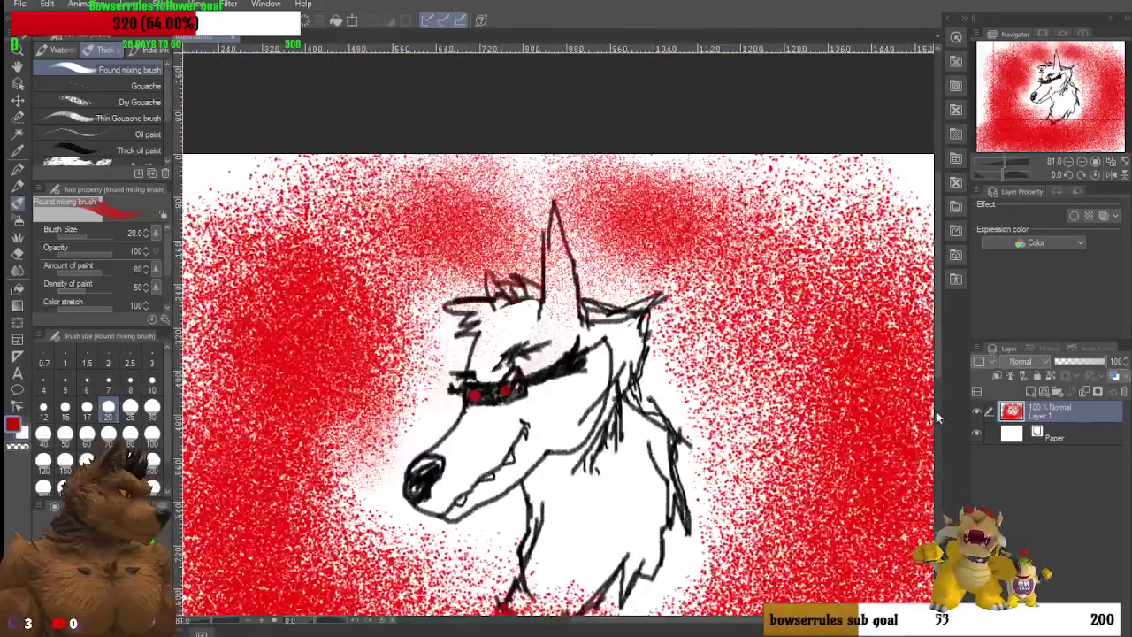
{"action": "left_click_drag", "start_coordinate": [937, 318], "coordinate": [938, 343]}
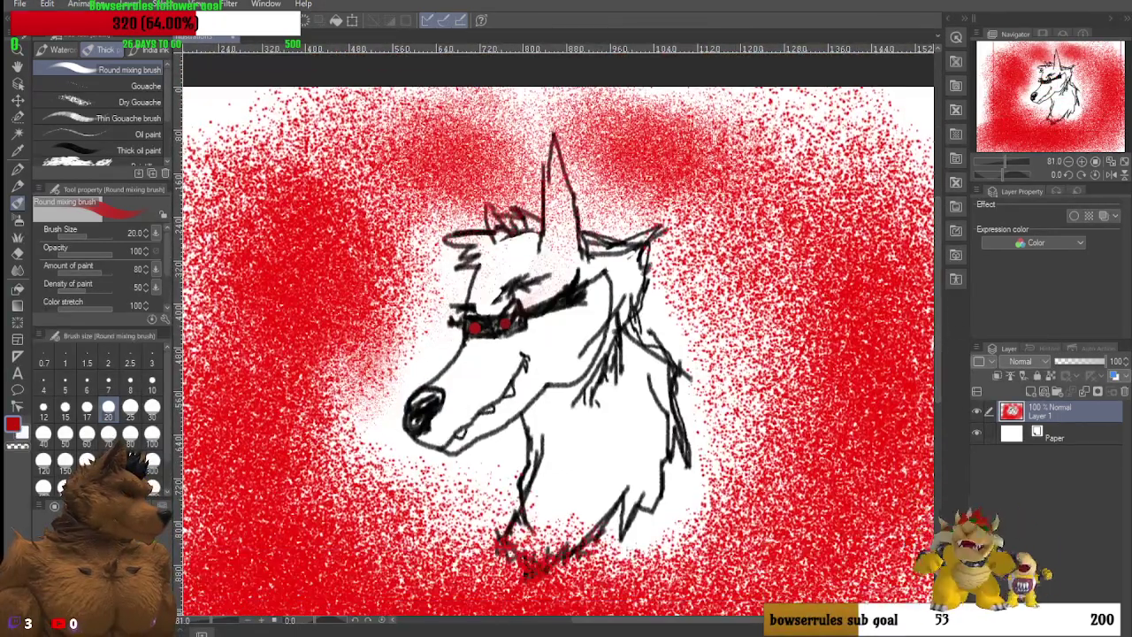
Step: Spray fine dark red speckles at size 20 around the forehead fur and over the eye band
{"action": "scroll", "coordinate": [478, 252], "scroll_direction": "up", "scroll_amount": 4}
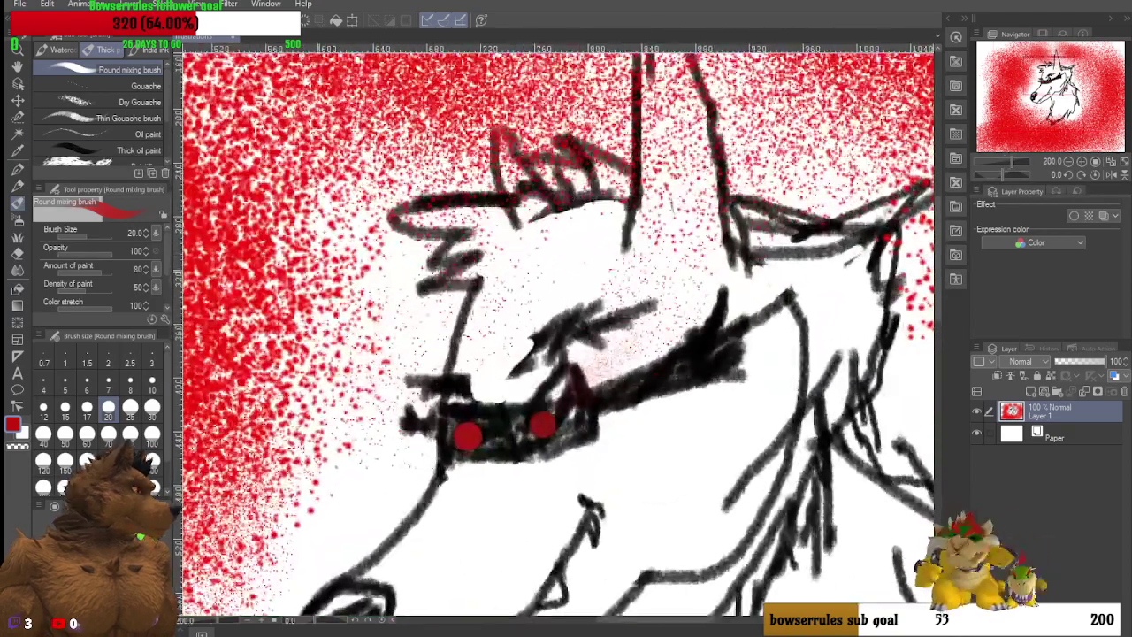
{"action": "left_click", "coordinate": [18, 220]}
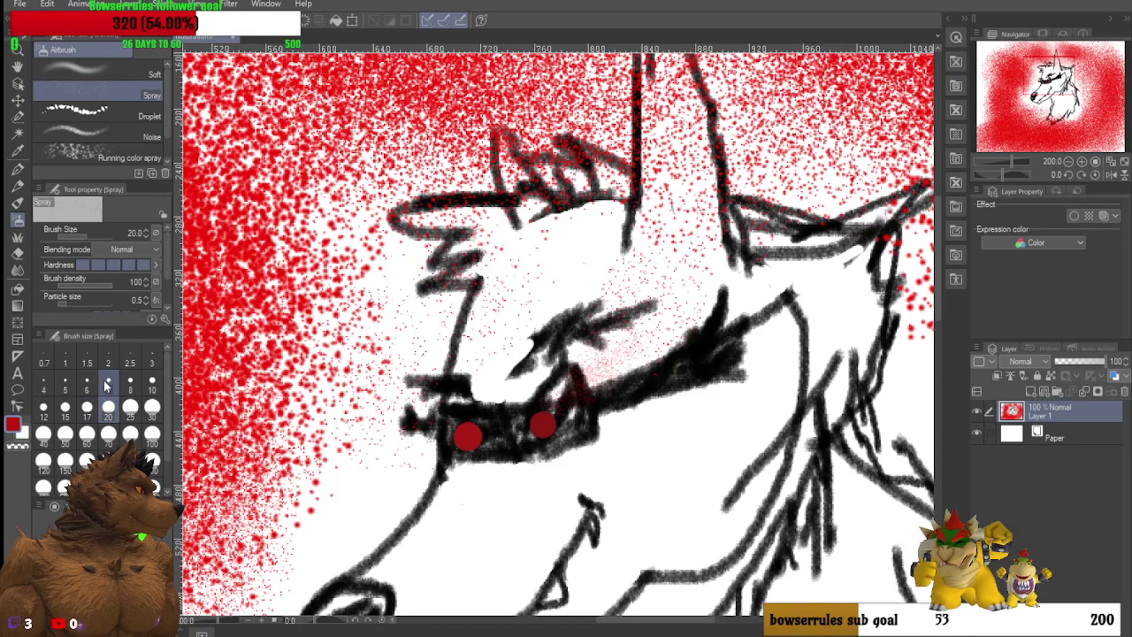
{"action": "mouse_move", "coordinate": [504, 232]}
{"action": "left_mouse_down"}
{"action": "mouse_move", "coordinate": [416, 245]}
{"action": "mouse_move", "coordinate": [430, 299]}
{"action": "mouse_move", "coordinate": [425, 222]}
{"action": "left_mouse_up"}
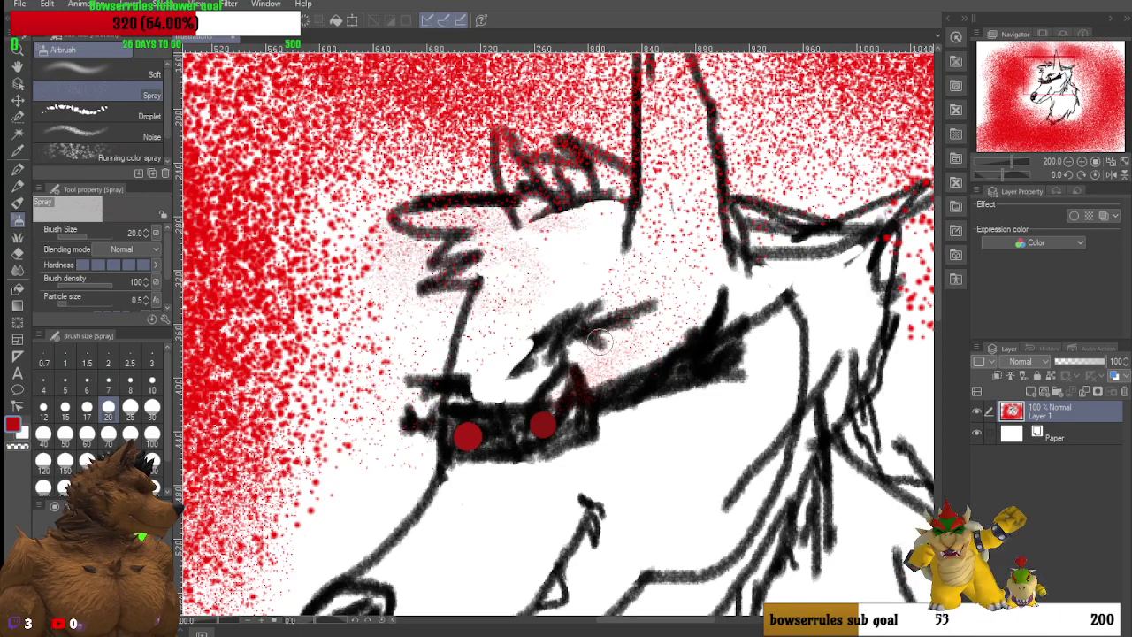
{"action": "scroll", "coordinate": [714, 371], "scroll_direction": "down", "scroll_amount": 2}
{"action": "scroll", "coordinate": [715, 371], "scroll_direction": "down", "scroll_amount": 3}
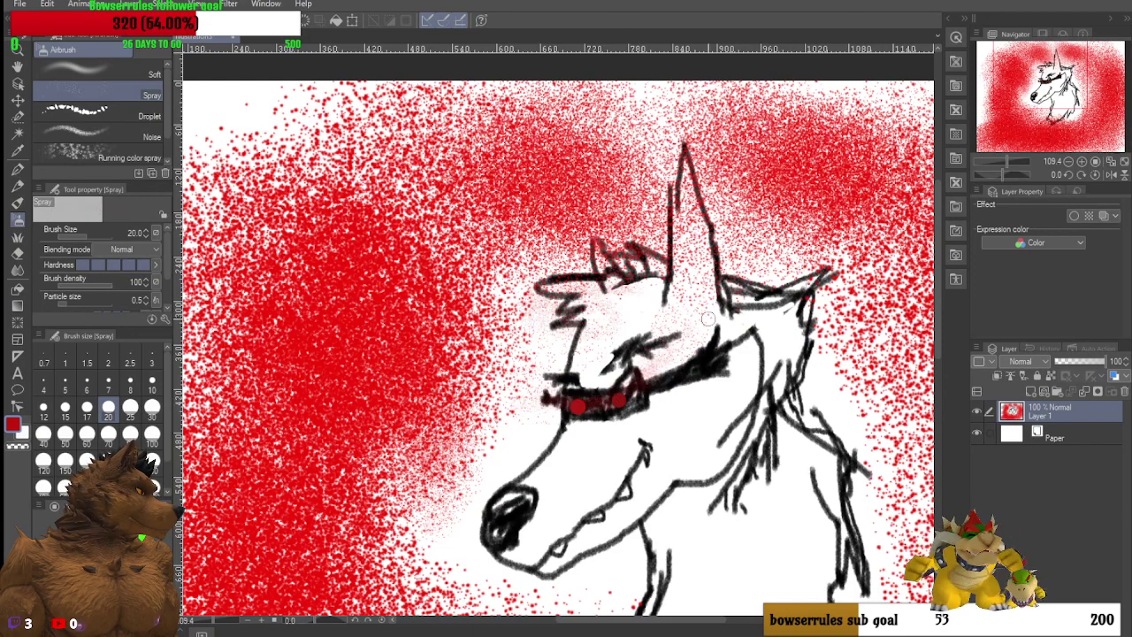
{"action": "scroll", "coordinate": [718, 313], "scroll_direction": "down", "scroll_amount": 2}
{"action": "mouse_move", "coordinate": [937, 303]}
{"action": "left_mouse_down"}
{"action": "mouse_move", "coordinate": [936, 348]}
{"action": "mouse_move", "coordinate": [937, 338]}
{"action": "left_mouse_up"}
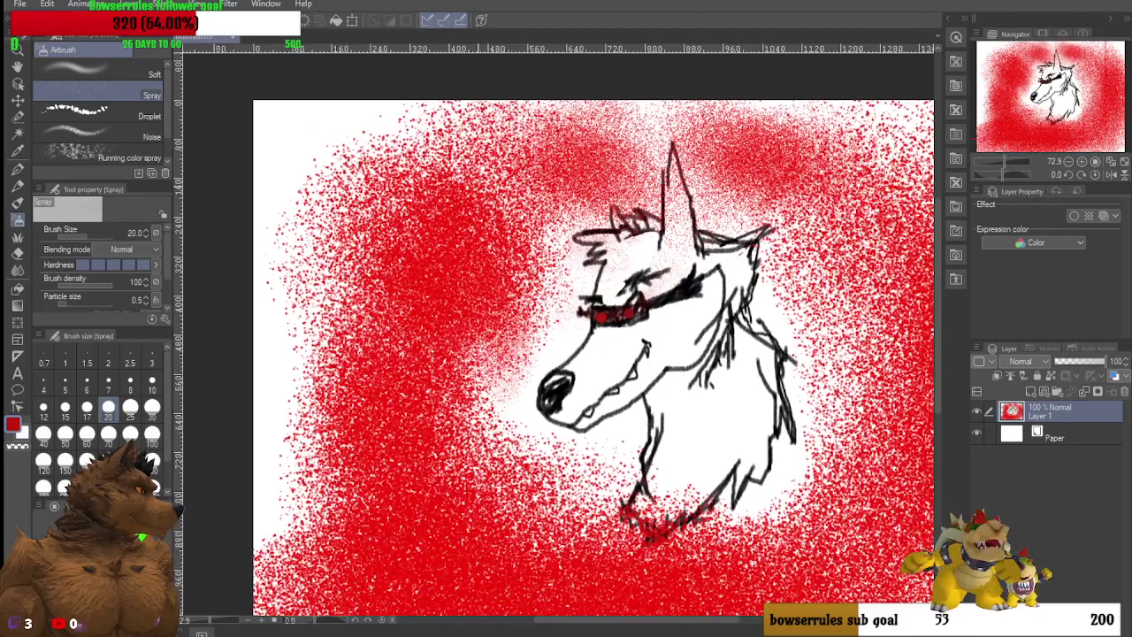
Step: Spray darker red speckles over the background near the canvas's upper-left corner and left edge, using brush sizes 100 and 170
{"action": "scroll", "coordinate": [469, 184], "scroll_direction": "up", "scroll_amount": 1}
{"action": "scroll", "coordinate": [281, 153], "scroll_direction": "up", "scroll_amount": 3}
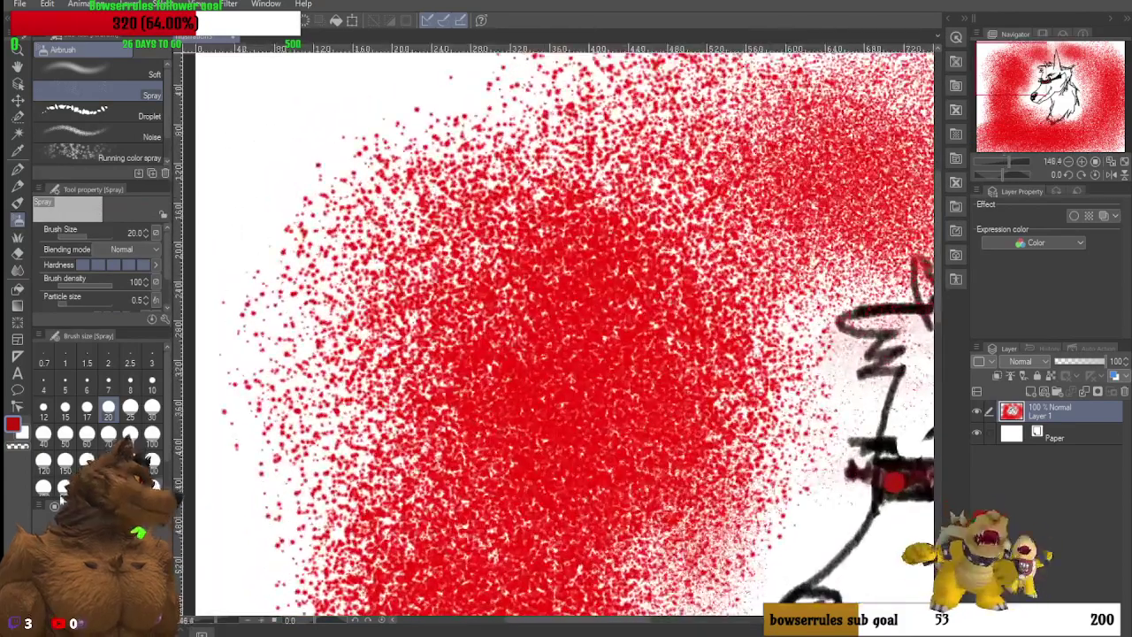
{"action": "left_click", "coordinate": [87, 460]}
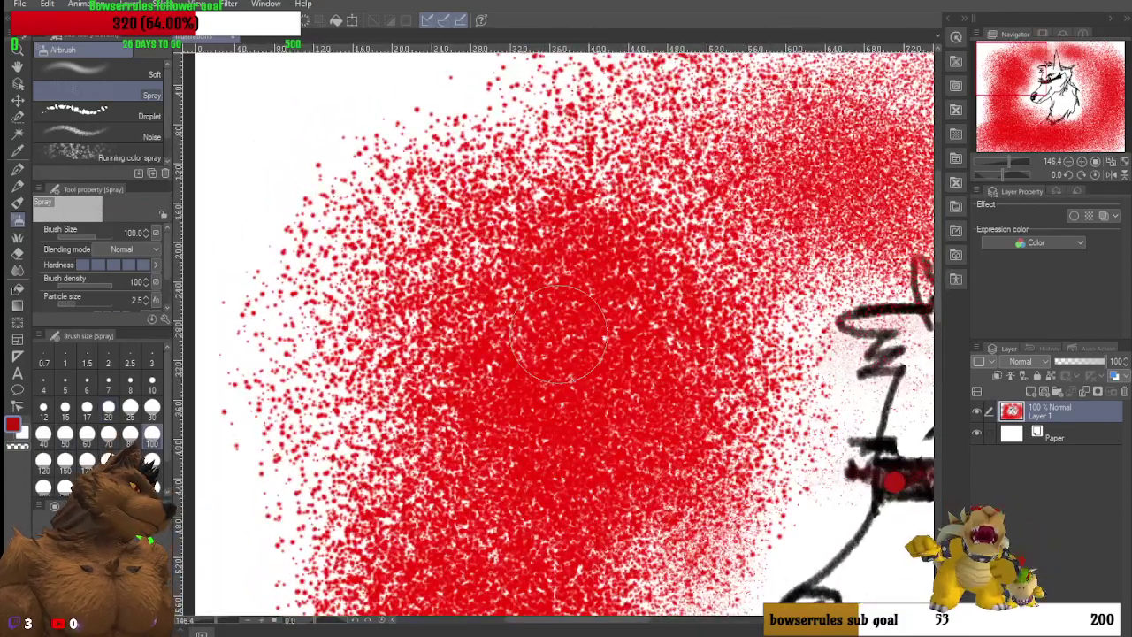
{"action": "mouse_move", "coordinate": [432, 281]}
{"action": "left_mouse_down"}
{"action": "mouse_move", "coordinate": [336, 362]}
{"action": "mouse_move", "coordinate": [265, 540]}
{"action": "mouse_move", "coordinate": [239, 230]}
{"action": "mouse_move", "coordinate": [398, 129]}
{"action": "mouse_move", "coordinate": [353, 132]}
{"action": "mouse_move", "coordinate": [460, 133]}
{"action": "mouse_move", "coordinate": [406, 159]}
{"action": "mouse_move", "coordinate": [265, 186]}
{"action": "mouse_move", "coordinate": [256, 381]}
{"action": "mouse_move", "coordinate": [416, 495]}
{"action": "mouse_move", "coordinate": [389, 336]}
{"action": "mouse_move", "coordinate": [318, 459]}
{"action": "mouse_move", "coordinate": [301, 468]}
{"action": "mouse_move", "coordinate": [230, 371]}
{"action": "mouse_move", "coordinate": [300, 469]}
{"action": "left_mouse_up"}
{"action": "scroll", "coordinate": [261, 336], "scroll_direction": "up", "scroll_amount": 2}
{"action": "scroll", "coordinate": [389, 336], "scroll_direction": "down", "scroll_amount": 2}
{"action": "mouse_move", "coordinate": [336, 521]}
{"action": "left_mouse_down"}
{"action": "mouse_move", "coordinate": [283, 566]}
{"action": "mouse_move", "coordinate": [309, 530]}
{"action": "left_mouse_up"}
{"action": "mouse_move", "coordinate": [619, 176]}
{"action": "left_mouse_down"}
{"action": "mouse_move", "coordinate": [468, 93]}
{"action": "mouse_move", "coordinate": [345, 177]}
{"action": "mouse_move", "coordinate": [381, 305]}
{"action": "left_mouse_up"}
Step: Outline a small human figure with outstretched arms and two legs in the upper-left background, using the black Mechanical pencil at size 8
{"action": "scroll", "coordinate": [380, 305], "scroll_direction": "up", "scroll_amount": 2}
{"action": "scroll", "coordinate": [665, 472], "scroll_direction": "up", "scroll_amount": 3}
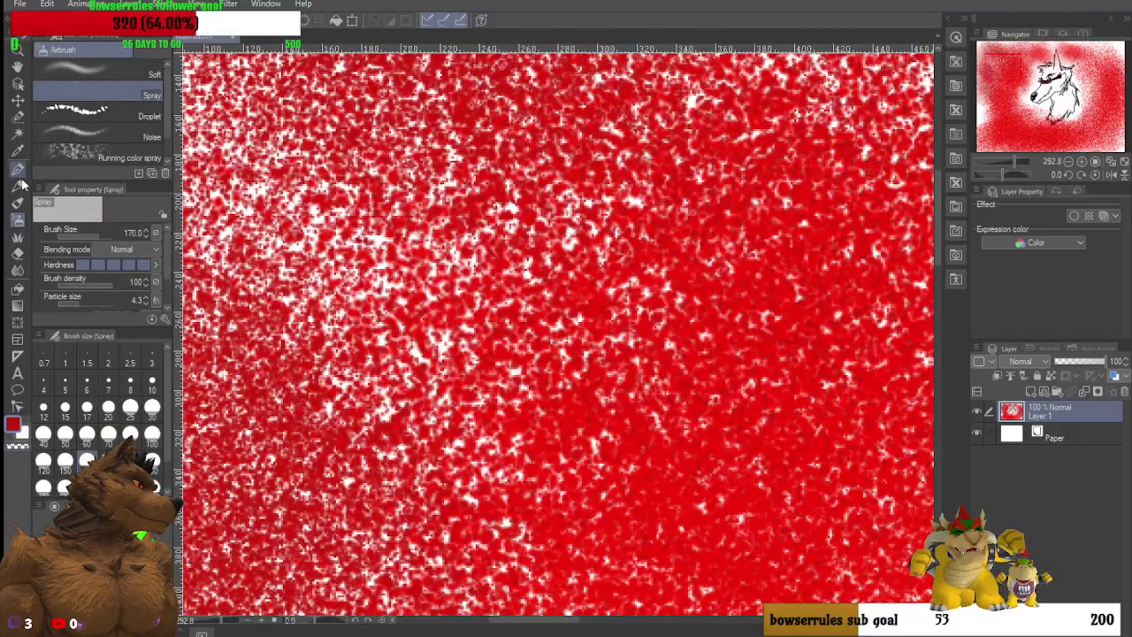
{"action": "left_click", "coordinate": [17, 186]}
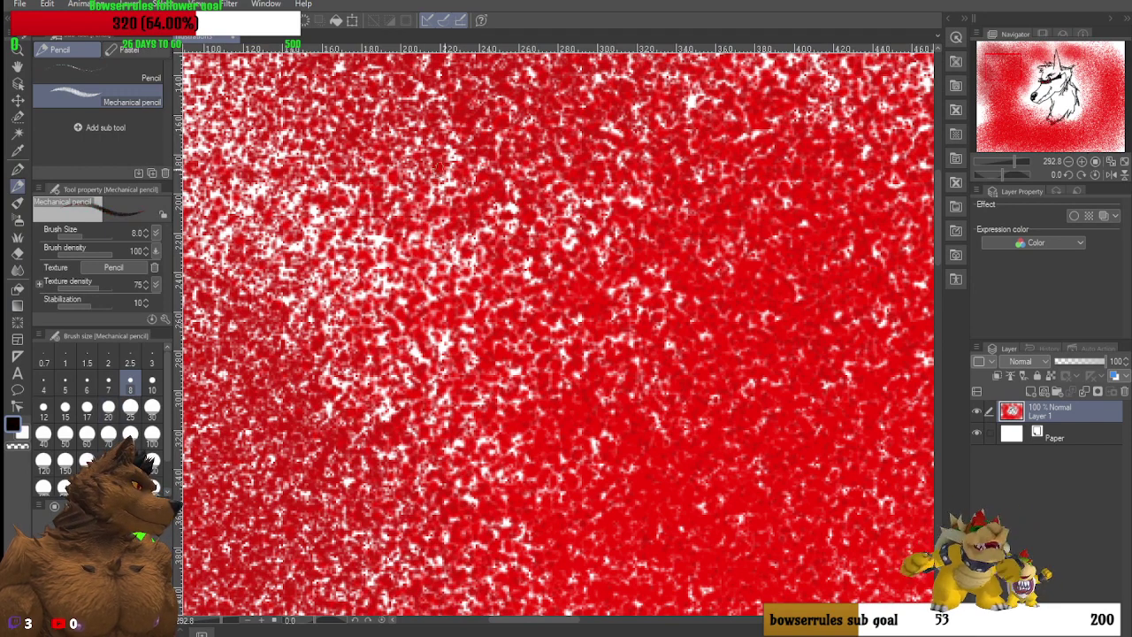
{"action": "mouse_move", "coordinate": [379, 97]}
{"action": "left_mouse_down"}
{"action": "mouse_move", "coordinate": [374, 135]}
{"action": "mouse_move", "coordinate": [374, 111]}
{"action": "mouse_move", "coordinate": [419, 97]}
{"action": "mouse_move", "coordinate": [456, 135]}
{"action": "mouse_move", "coordinate": [447, 165]}
{"action": "mouse_move", "coordinate": [517, 159]}
{"action": "mouse_move", "coordinate": [565, 189]}
{"action": "mouse_move", "coordinate": [651, 205]}
{"action": "mouse_move", "coordinate": [645, 217]}
{"action": "mouse_move", "coordinate": [546, 221]}
{"action": "left_mouse_up"}
{"action": "mouse_move", "coordinate": [373, 131]}
{"action": "left_mouse_down"}
{"action": "mouse_move", "coordinate": [249, 124]}
{"action": "mouse_move", "coordinate": [229, 164]}
{"action": "mouse_move", "coordinate": [348, 203]}
{"action": "mouse_move", "coordinate": [321, 278]}
{"action": "mouse_move", "coordinate": [340, 354]}
{"action": "mouse_move", "coordinate": [333, 369]}
{"action": "mouse_move", "coordinate": [365, 373]}
{"action": "mouse_move", "coordinate": [384, 355]}
{"action": "mouse_move", "coordinate": [392, 278]}
{"action": "mouse_move", "coordinate": [423, 264]}
{"action": "mouse_move", "coordinate": [436, 262]}
{"action": "mouse_move", "coordinate": [445, 320]}
{"action": "mouse_move", "coordinate": [496, 314]}
{"action": "mouse_move", "coordinate": [471, 234]}
{"action": "mouse_move", "coordinate": [483, 205]}
{"action": "mouse_move", "coordinate": [545, 212]}
{"action": "left_mouse_up"}
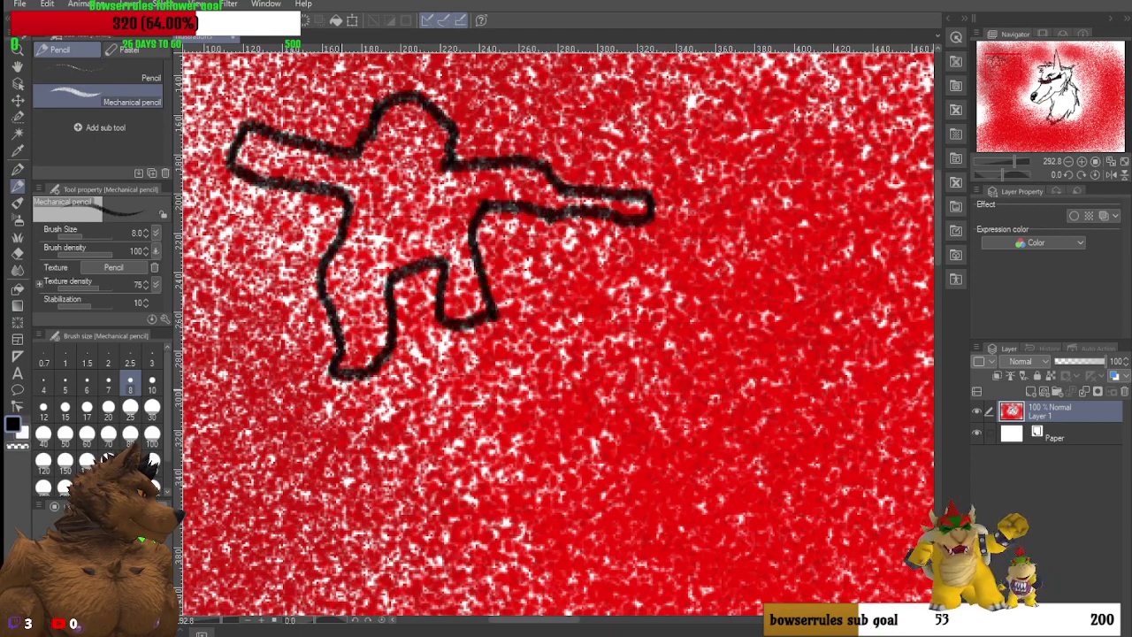
Step: Add a foot to each of the small figure's legs and draw a waistline across its torso
{"action": "mouse_move", "coordinate": [334, 387]}
{"action": "left_mouse_down"}
{"action": "mouse_move", "coordinate": [357, 423]}
{"action": "mouse_move", "coordinate": [398, 363]}
{"action": "left_mouse_up"}
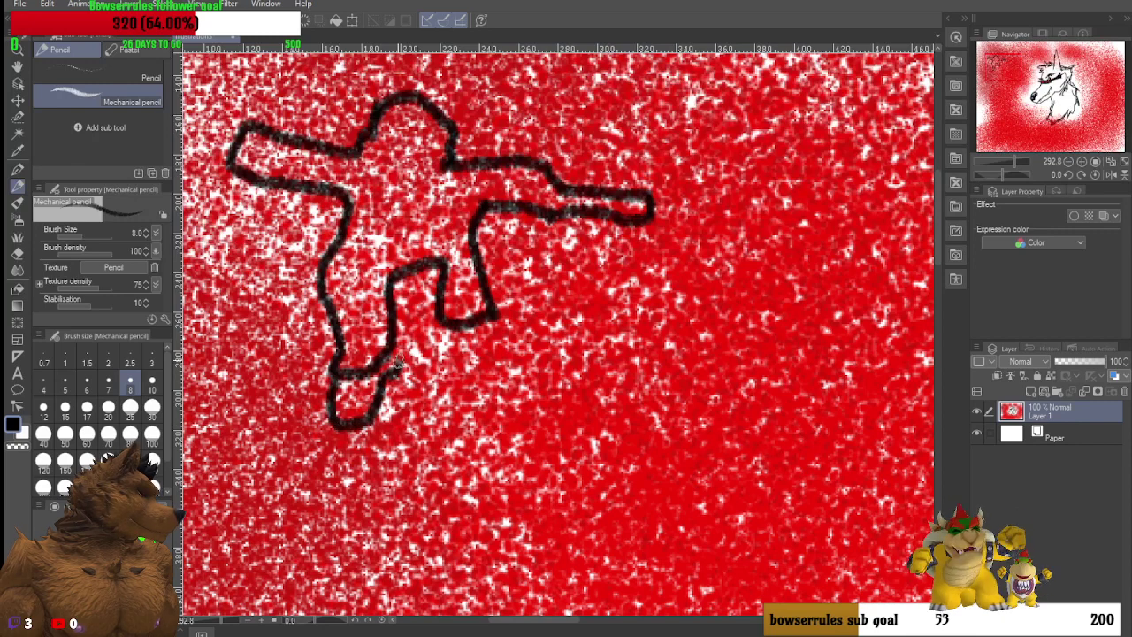
{"action": "mouse_move", "coordinate": [449, 320]}
{"action": "left_mouse_down"}
{"action": "mouse_move", "coordinate": [470, 362]}
{"action": "mouse_move", "coordinate": [536, 363]}
{"action": "mouse_move", "coordinate": [534, 342]}
{"action": "mouse_move", "coordinate": [487, 308]}
{"action": "left_mouse_up"}
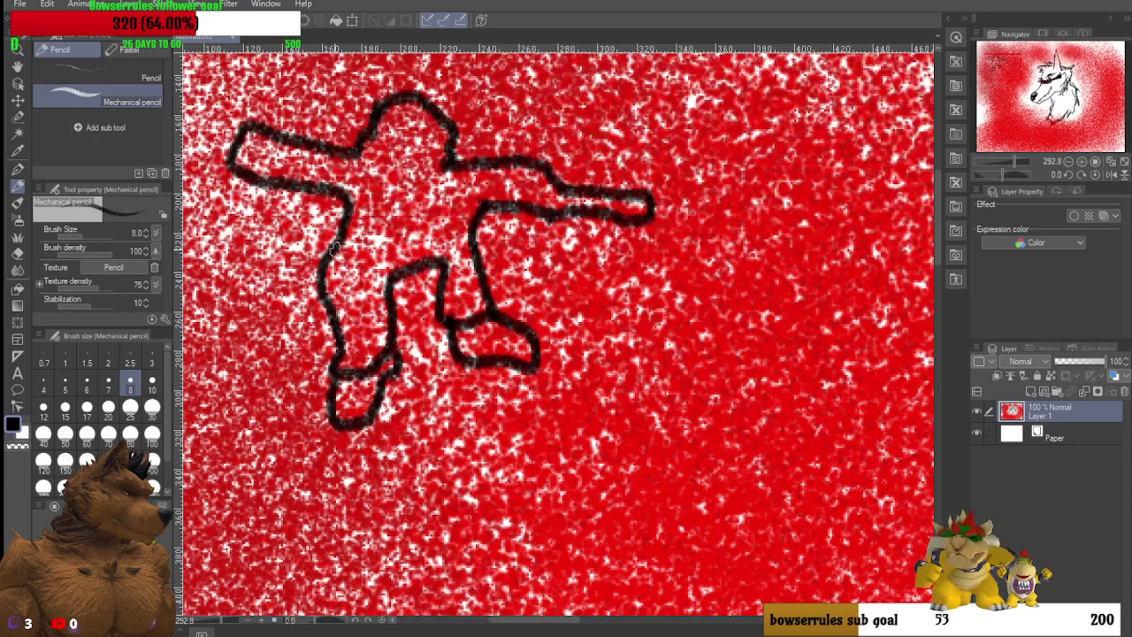
{"action": "left_click_drag", "start_coordinate": [334, 246], "coordinate": [455, 247]}
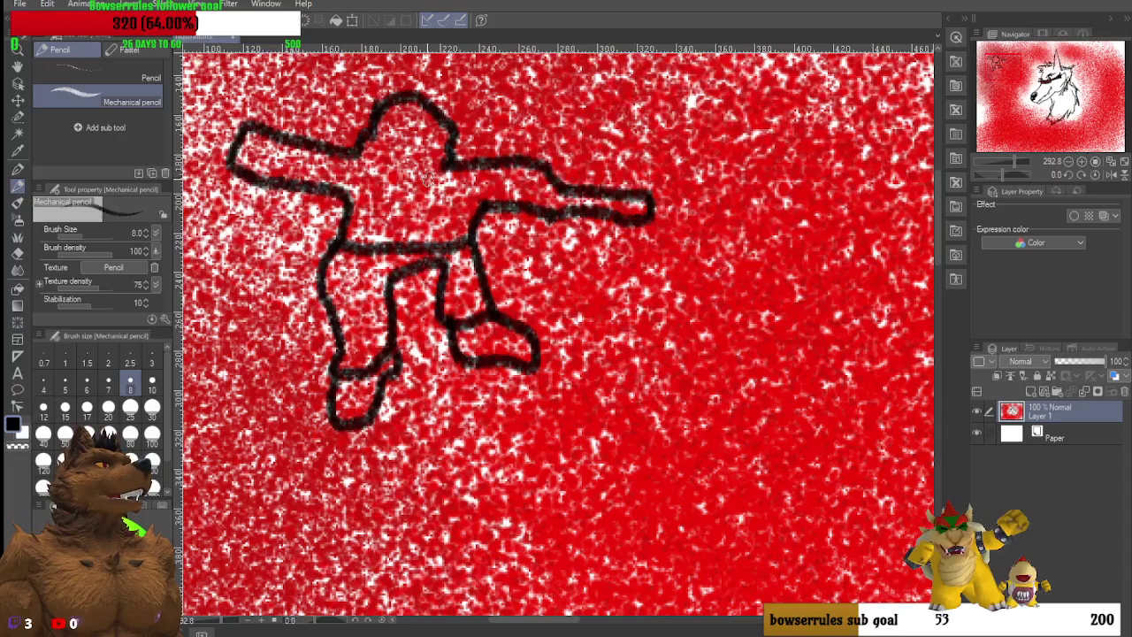
Step: Fill in spiky black hair on the small figure's head and draw the side of the face and the chin
{"action": "scroll", "coordinate": [424, 177], "scroll_direction": "down", "scroll_amount": 4}
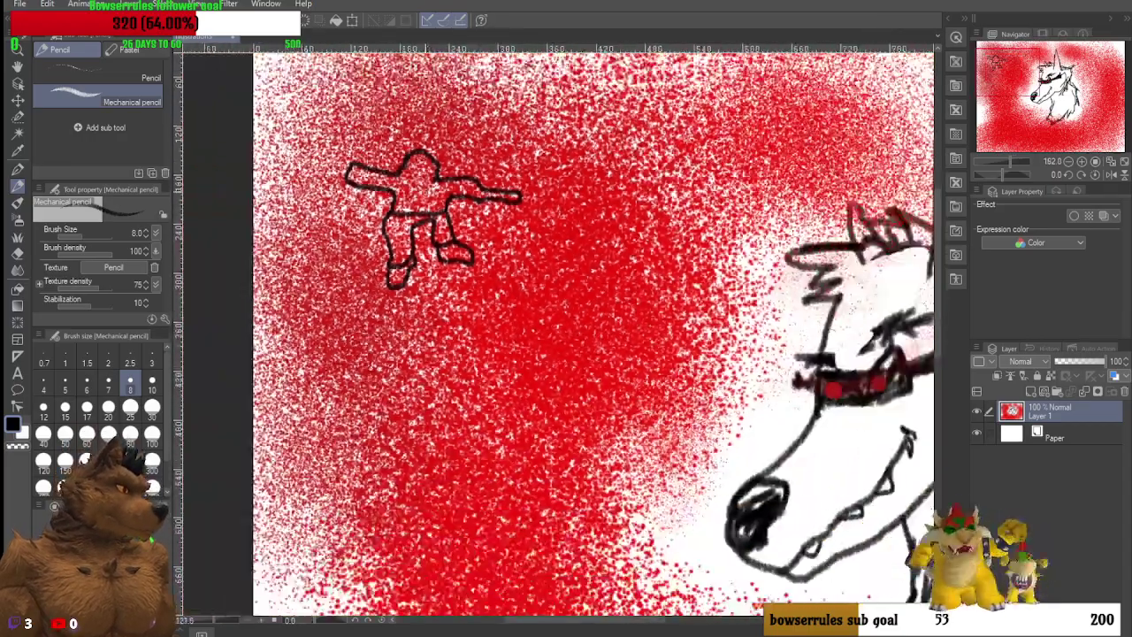
{"action": "scroll", "coordinate": [433, 212], "scroll_direction": "down", "scroll_amount": 2}
{"action": "scroll", "coordinate": [433, 212], "scroll_direction": "up", "scroll_amount": 3}
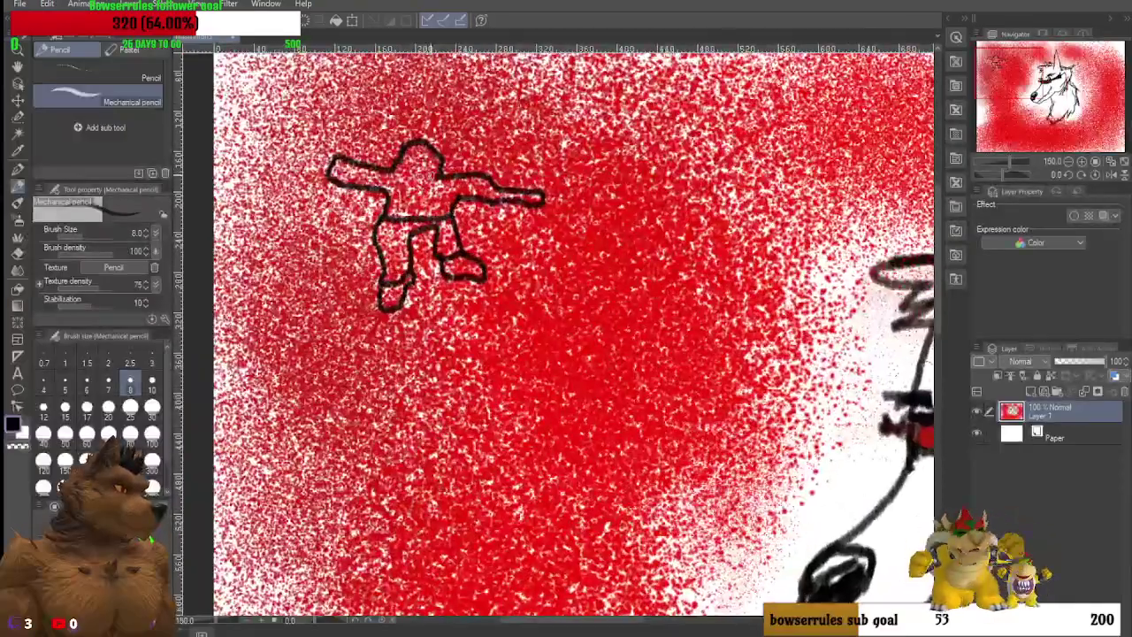
{"action": "scroll", "coordinate": [434, 212], "scroll_direction": "up", "scroll_amount": 3}
{"action": "scroll", "coordinate": [433, 212], "scroll_direction": "down", "scroll_amount": 3}
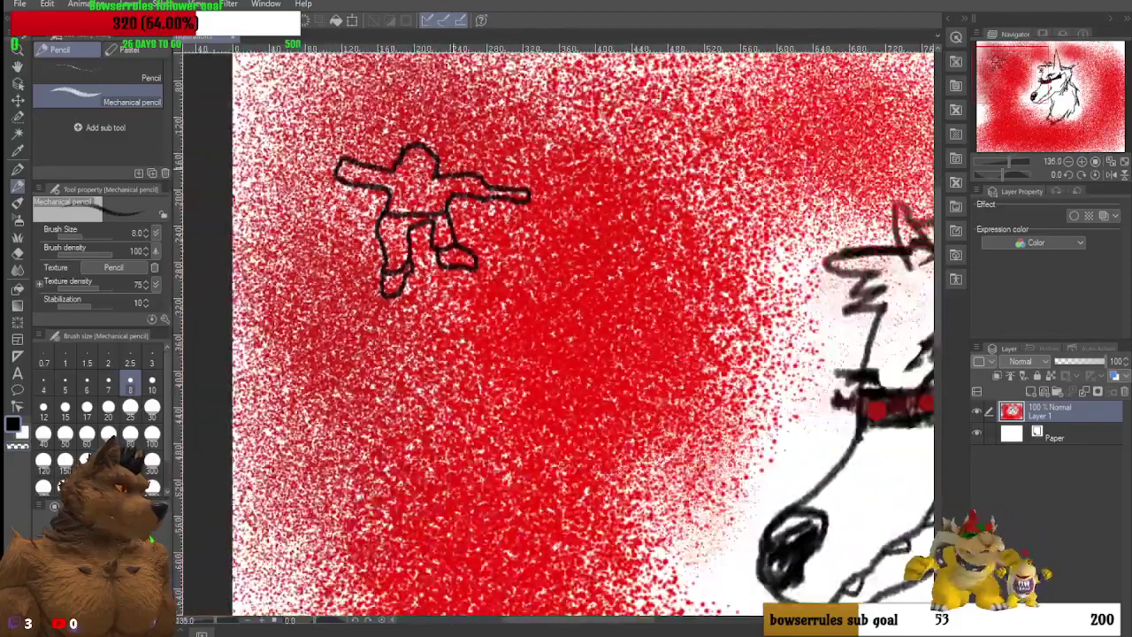
{"action": "scroll", "coordinate": [460, 159], "scroll_direction": "up", "scroll_amount": 3}
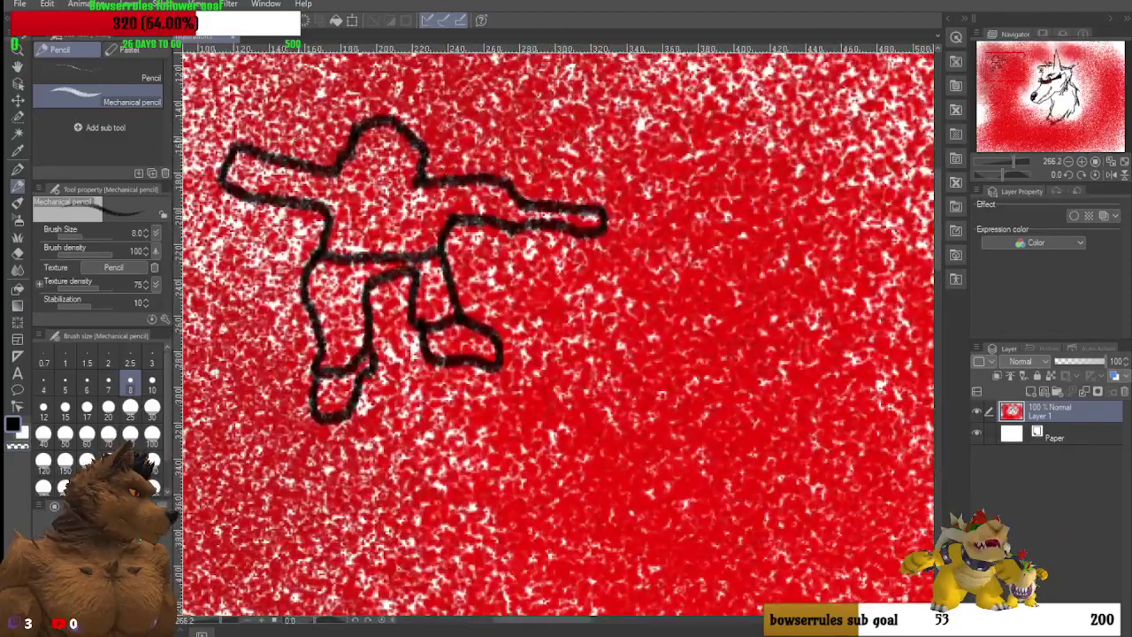
{"action": "scroll", "coordinate": [396, 291], "scroll_direction": "down", "scroll_amount": 1}
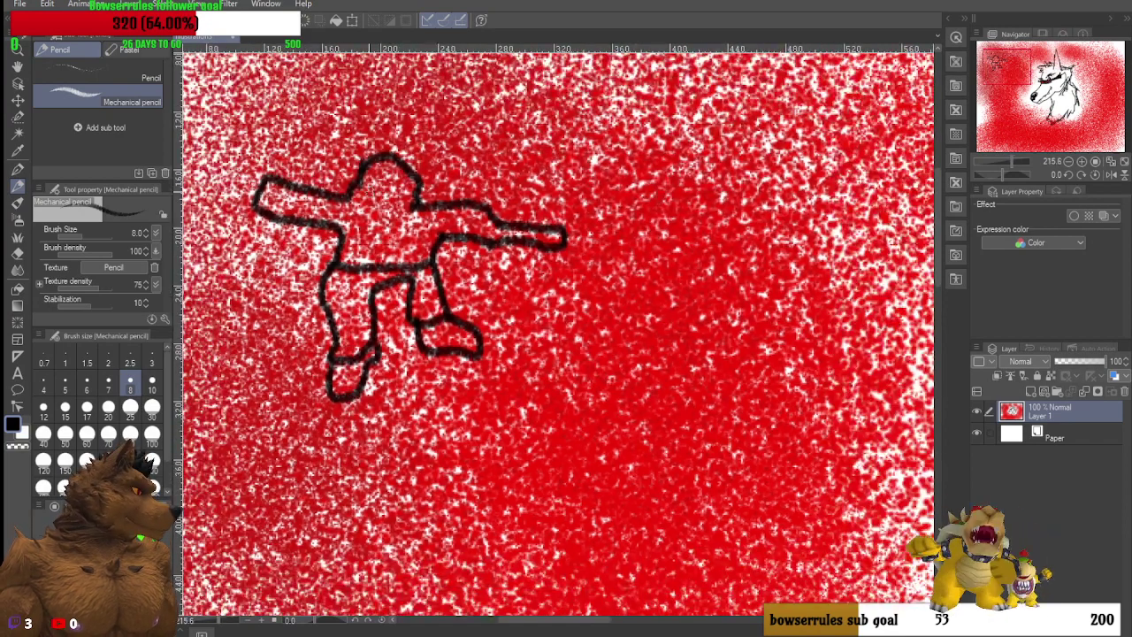
{"action": "scroll", "coordinate": [349, 177], "scroll_direction": "up", "scroll_amount": 3}
{"action": "mouse_move", "coordinate": [350, 170]}
{"action": "left_mouse_down"}
{"action": "mouse_move", "coordinate": [379, 88]}
{"action": "mouse_move", "coordinate": [368, 134]}
{"action": "mouse_move", "coordinate": [403, 96]}
{"action": "mouse_move", "coordinate": [386, 122]}
{"action": "mouse_move", "coordinate": [461, 99]}
{"action": "mouse_move", "coordinate": [410, 136]}
{"action": "mouse_move", "coordinate": [456, 134]}
{"action": "mouse_move", "coordinate": [438, 146]}
{"action": "mouse_move", "coordinate": [465, 161]}
{"action": "mouse_move", "coordinate": [444, 117]}
{"action": "mouse_move", "coordinate": [425, 106]}
{"action": "mouse_move", "coordinate": [382, 107]}
{"action": "mouse_move", "coordinate": [392, 134]}
{"action": "mouse_move", "coordinate": [414, 146]}
{"action": "mouse_move", "coordinate": [377, 133]}
{"action": "mouse_move", "coordinate": [378, 188]}
{"action": "mouse_move", "coordinate": [352, 173]}
{"action": "mouse_move", "coordinate": [359, 184]}
{"action": "mouse_move", "coordinate": [409, 151]}
{"action": "mouse_move", "coordinate": [440, 171]}
{"action": "mouse_move", "coordinate": [373, 169]}
{"action": "left_mouse_up"}
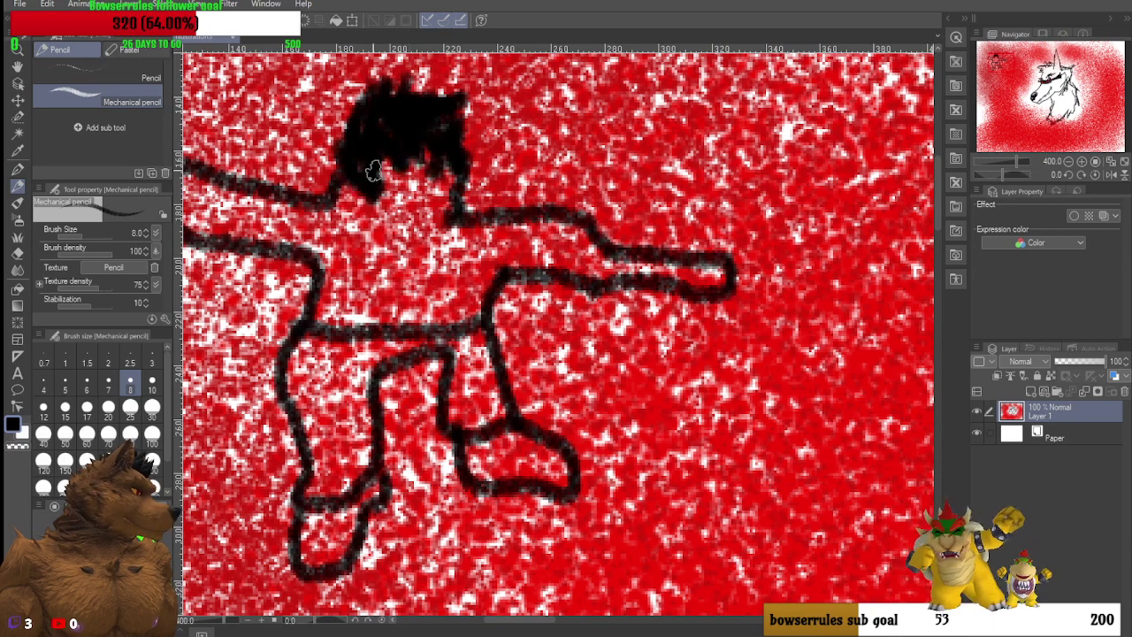
{"action": "mouse_move", "coordinate": [453, 162]}
{"action": "left_mouse_down"}
{"action": "mouse_move", "coordinate": [458, 191]}
{"action": "mouse_move", "coordinate": [443, 208]}
{"action": "mouse_move", "coordinate": [452, 237]}
{"action": "left_mouse_up"}
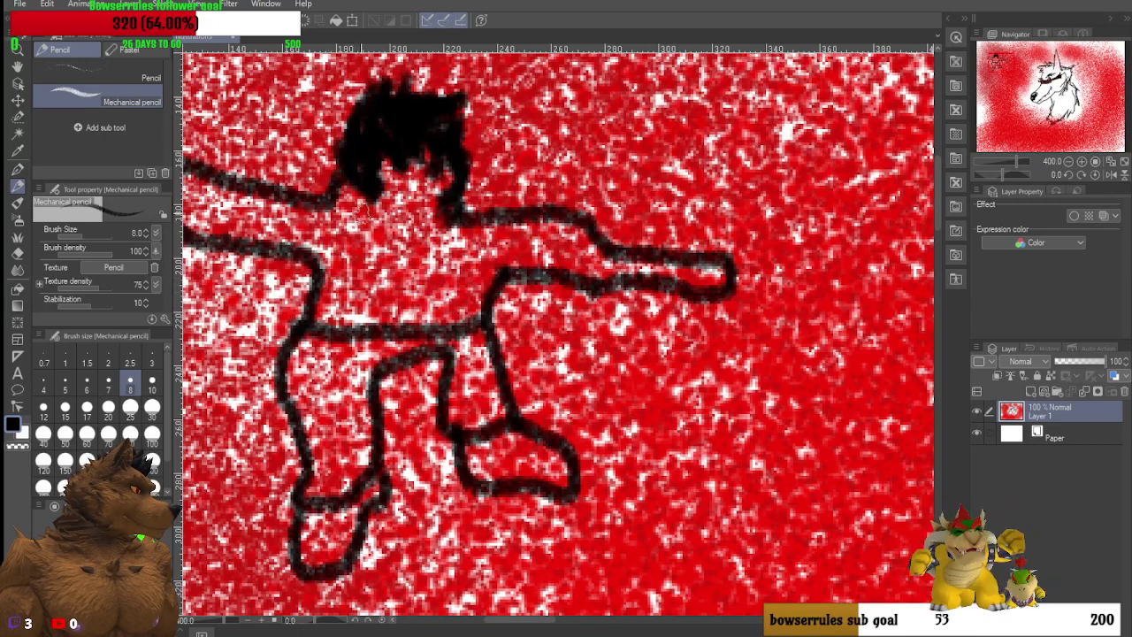
{"action": "mouse_move", "coordinate": [355, 202]}
{"action": "left_mouse_down"}
{"action": "mouse_move", "coordinate": [374, 223]}
{"action": "mouse_move", "coordinate": [364, 211]}
{"action": "mouse_move", "coordinate": [388, 216]}
{"action": "mouse_move", "coordinate": [373, 214]}
{"action": "mouse_move", "coordinate": [393, 234]}
{"action": "mouse_move", "coordinate": [444, 209]}
{"action": "mouse_move", "coordinate": [404, 231]}
{"action": "mouse_move", "coordinate": [446, 226]}
{"action": "left_mouse_up"}
Step: Draw a round hand on the small figure's raised arm and darken a black cuff on each arm
{"action": "scroll", "coordinate": [402, 232], "scroll_direction": "down", "scroll_amount": 2}
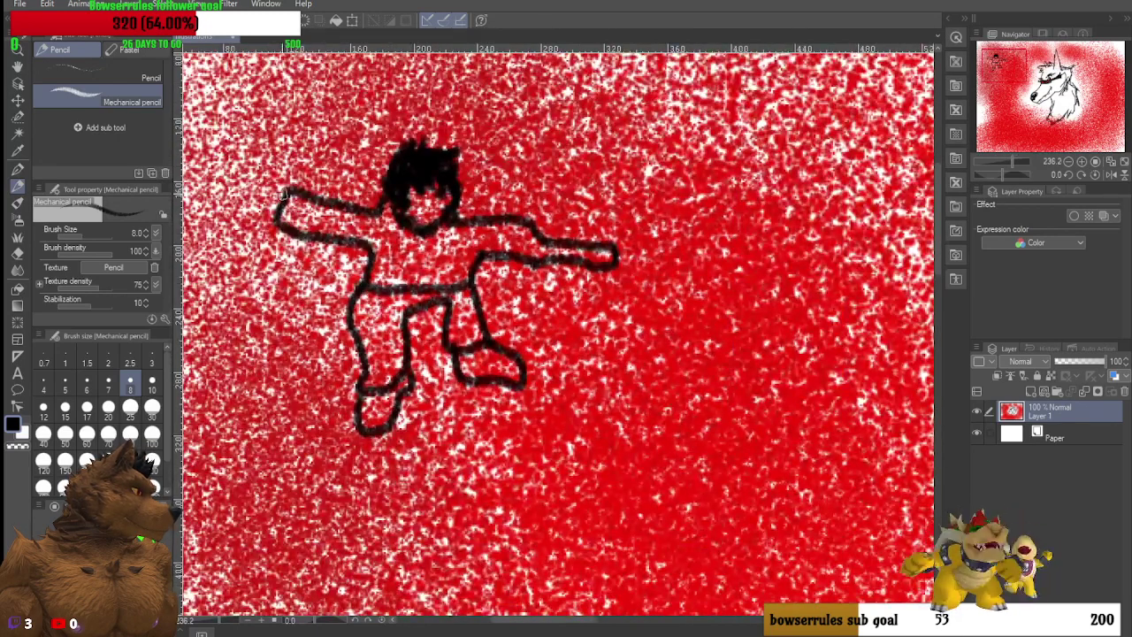
{"action": "mouse_move", "coordinate": [262, 166]}
{"action": "left_mouse_down"}
{"action": "mouse_move", "coordinate": [251, 194]}
{"action": "mouse_move", "coordinate": [260, 182]}
{"action": "mouse_move", "coordinate": [292, 202]}
{"action": "left_mouse_up"}
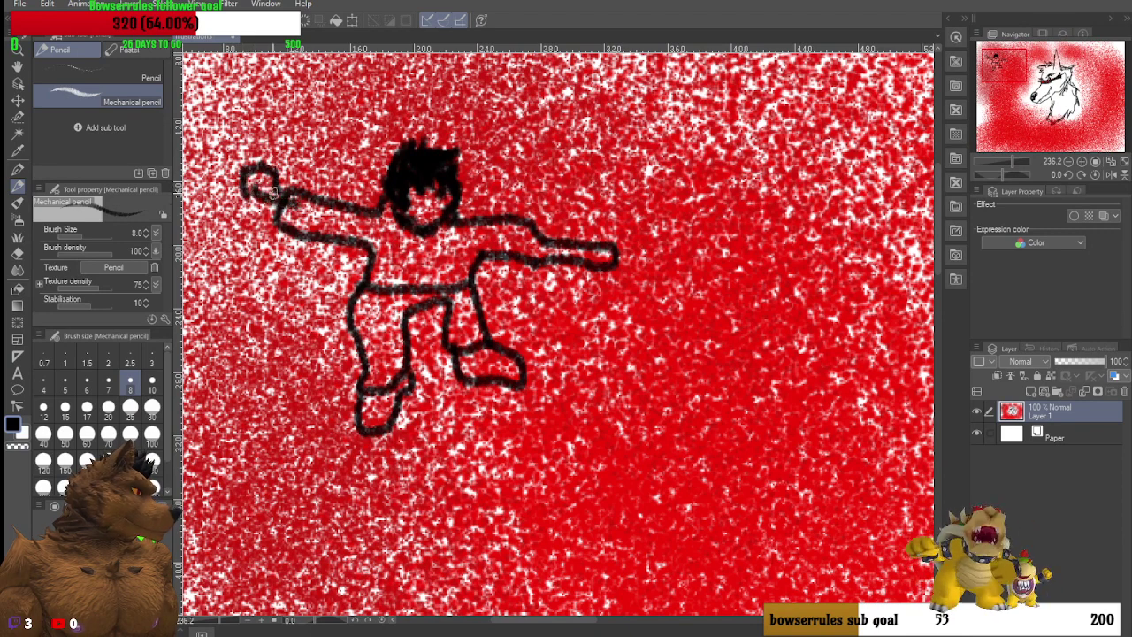
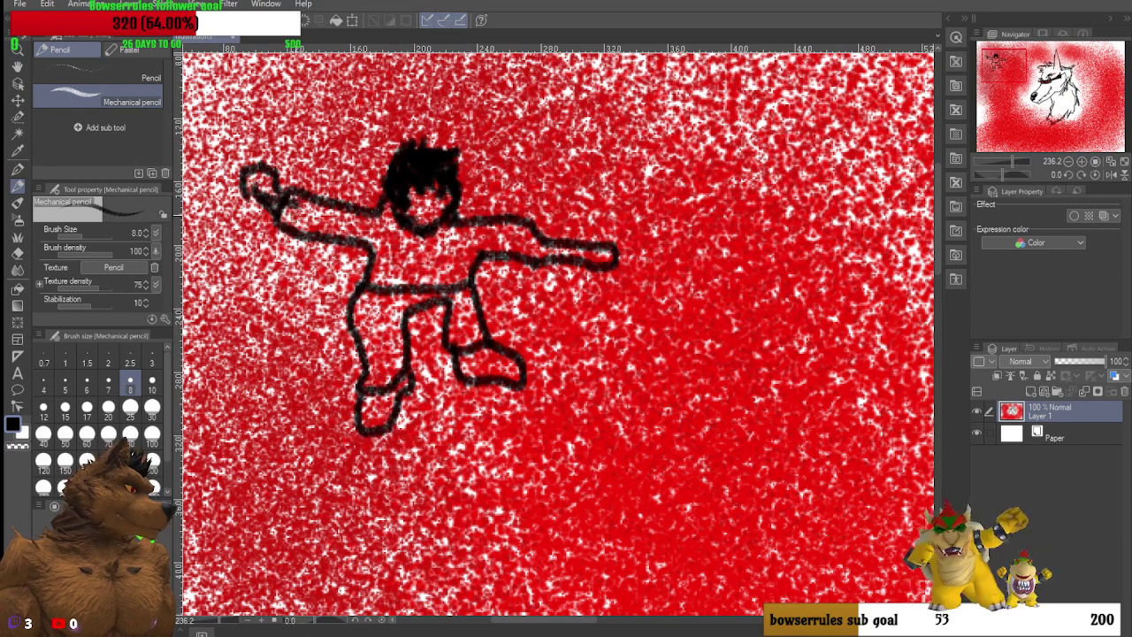
{"action": "left_click_drag", "start_coordinate": [281, 211], "coordinate": [299, 214]}
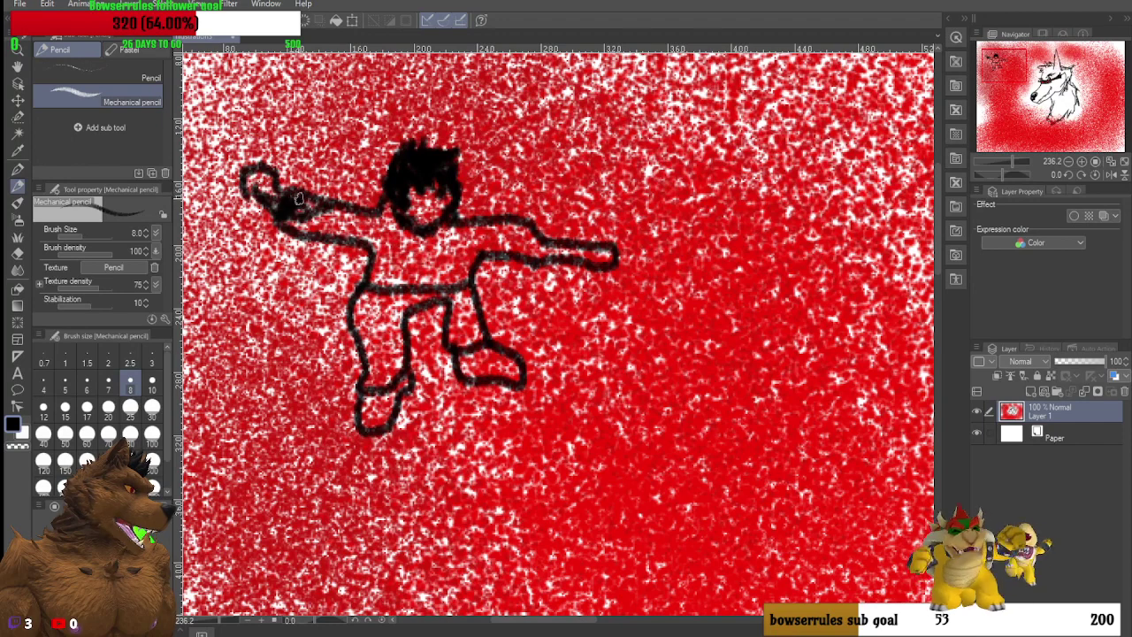
{"action": "left_click_drag", "start_coordinate": [529, 245], "coordinate": [508, 247]}
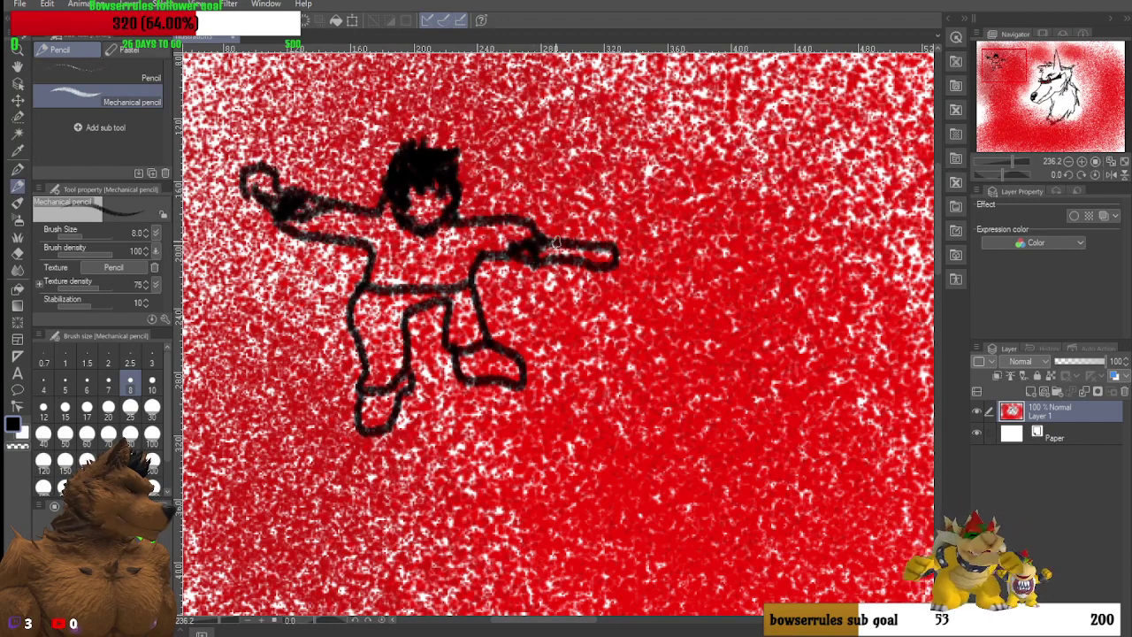
{"action": "scroll", "coordinate": [509, 233], "scroll_direction": "down", "scroll_amount": 3}
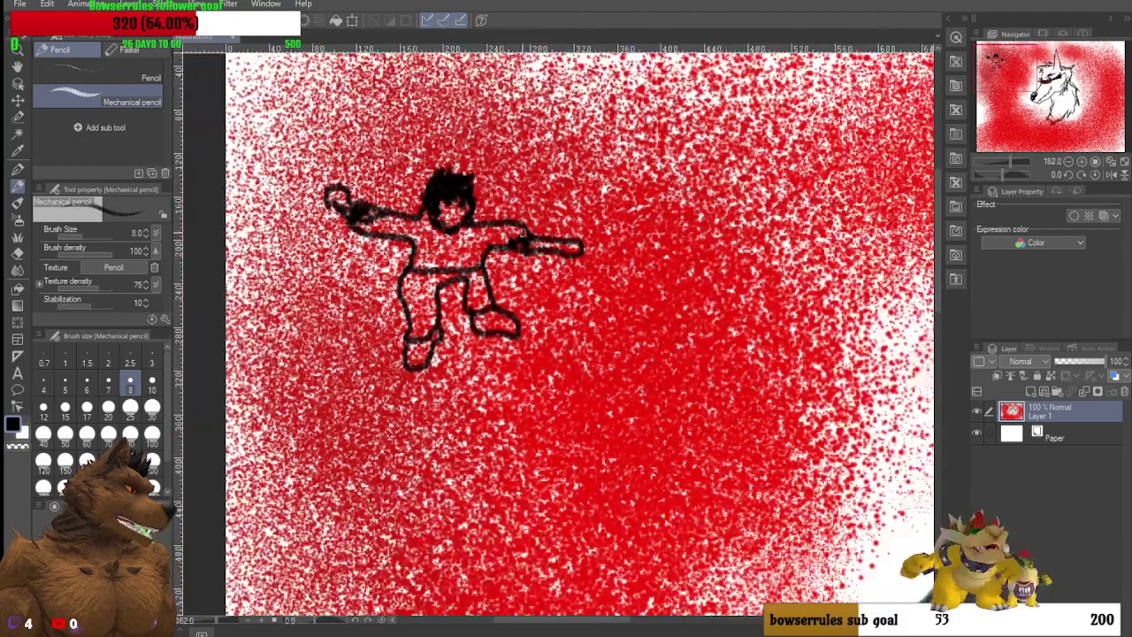
{"action": "scroll", "coordinate": [623, 252], "scroll_direction": "down", "scroll_amount": 2}
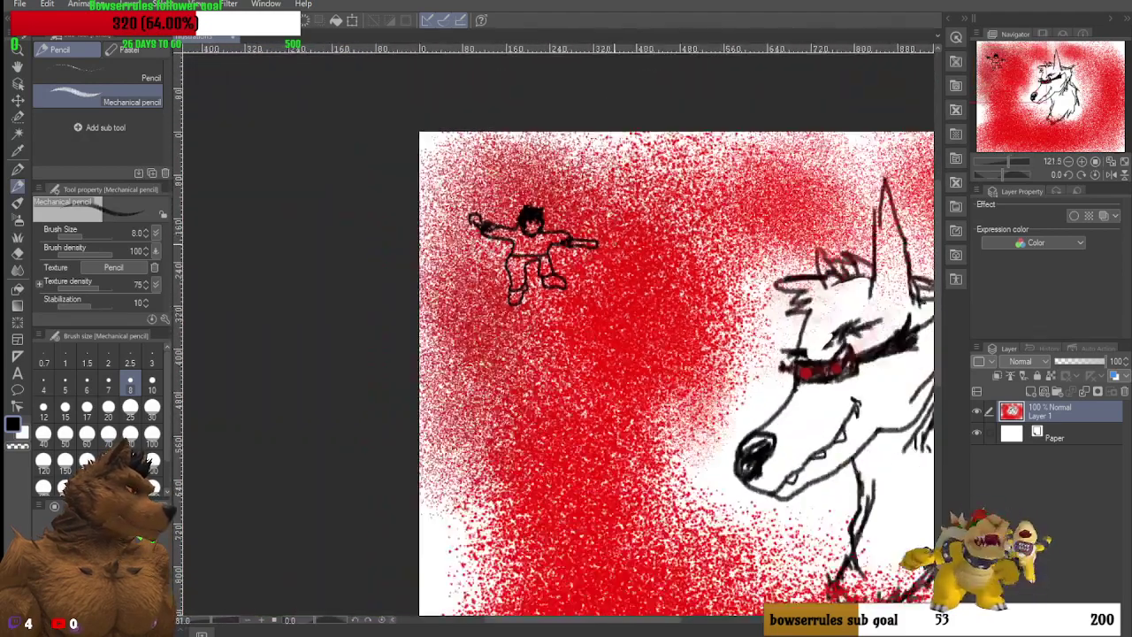
Step: Letter "Oh" in black above the small figure's outstretched arm, using the Mechanical pencil at size 17
{"action": "scroll", "coordinate": [814, 394], "scroll_direction": "down", "scroll_amount": 1}
{"action": "scroll", "coordinate": [814, 394], "scroll_direction": "up", "scroll_amount": 3}
{"action": "scroll", "coordinate": [557, 332], "scroll_direction": "down", "scroll_amount": 3}
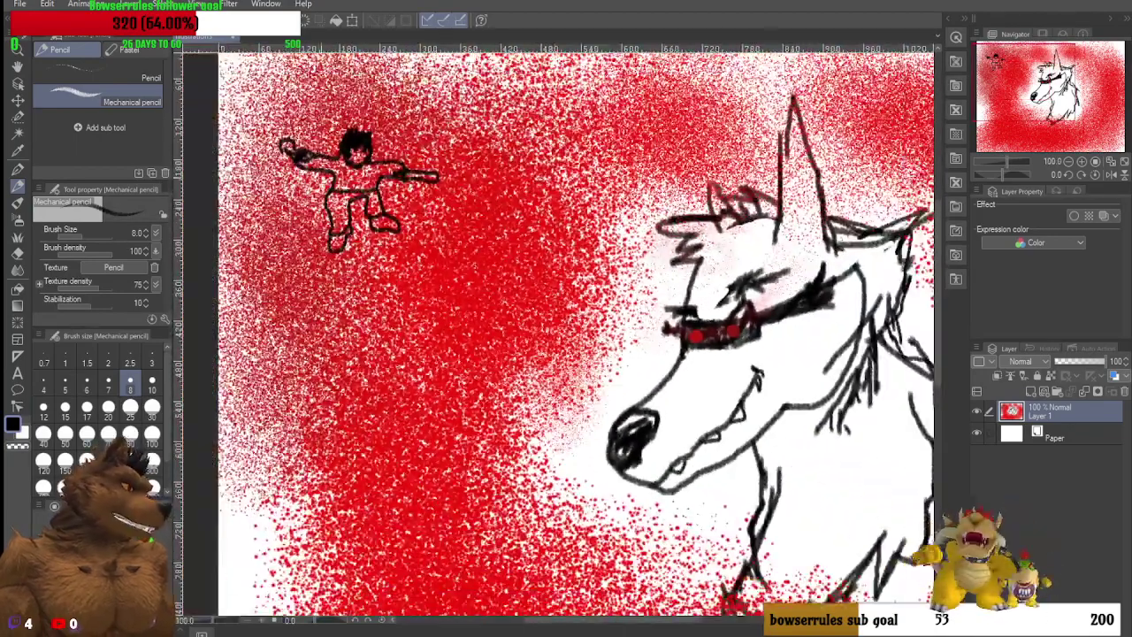
{"action": "scroll", "coordinate": [575, 332], "scroll_direction": "up", "scroll_amount": 1}
{"action": "scroll", "coordinate": [575, 332], "scroll_direction": "down", "scroll_amount": 1}
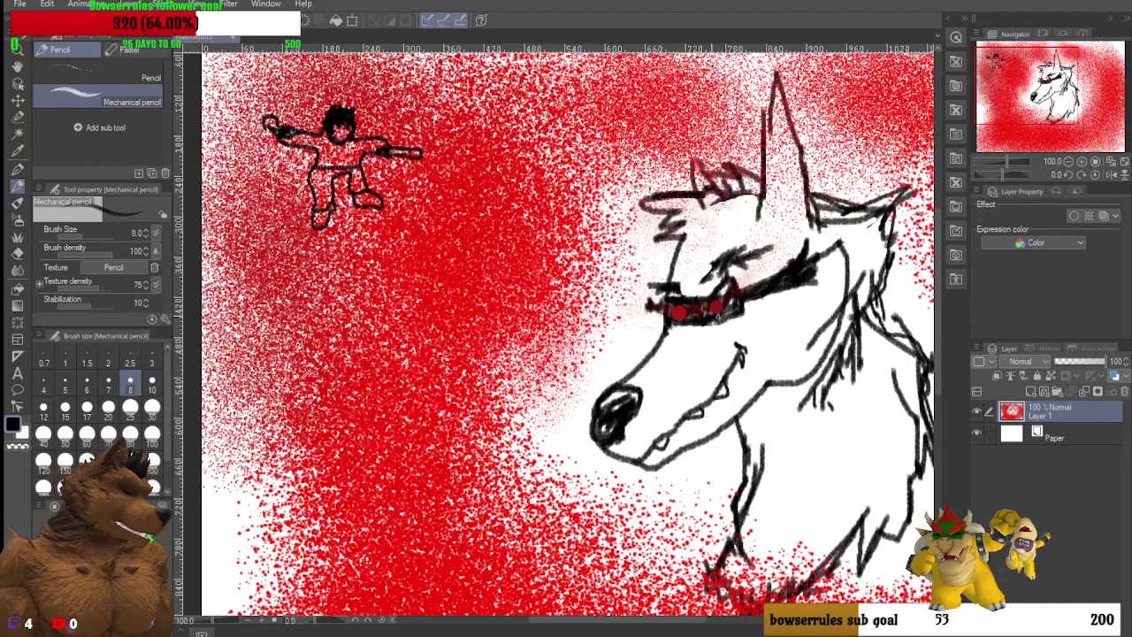
{"action": "scroll", "coordinate": [265, 100], "scroll_direction": "up", "scroll_amount": 6}
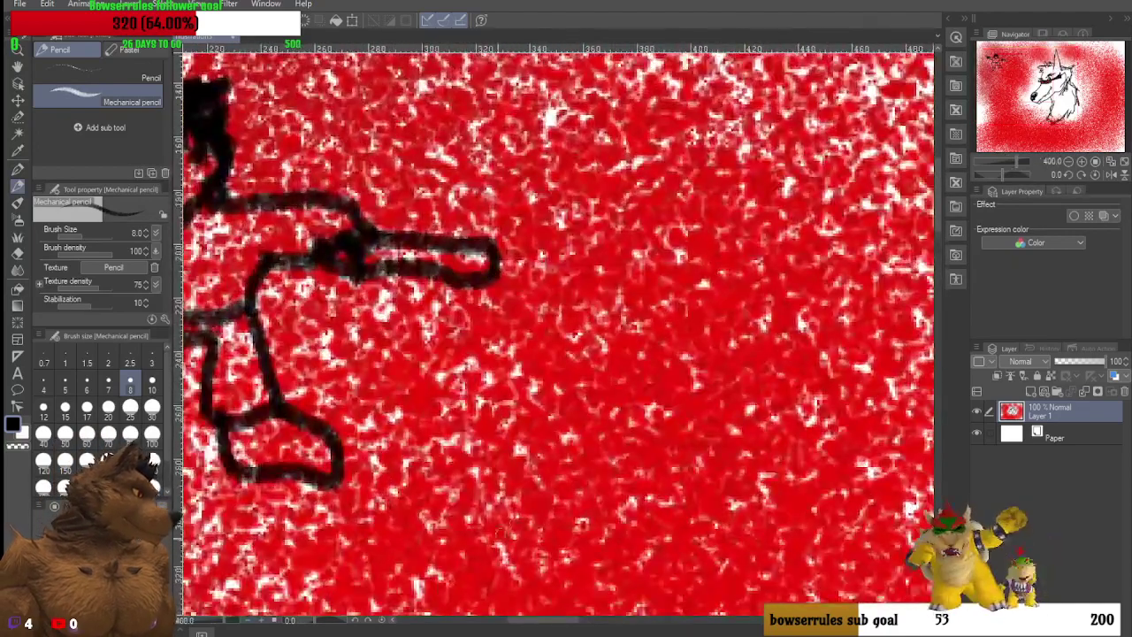
{"action": "scroll", "coordinate": [557, 332], "scroll_direction": "left", "scroll_amount": 5}
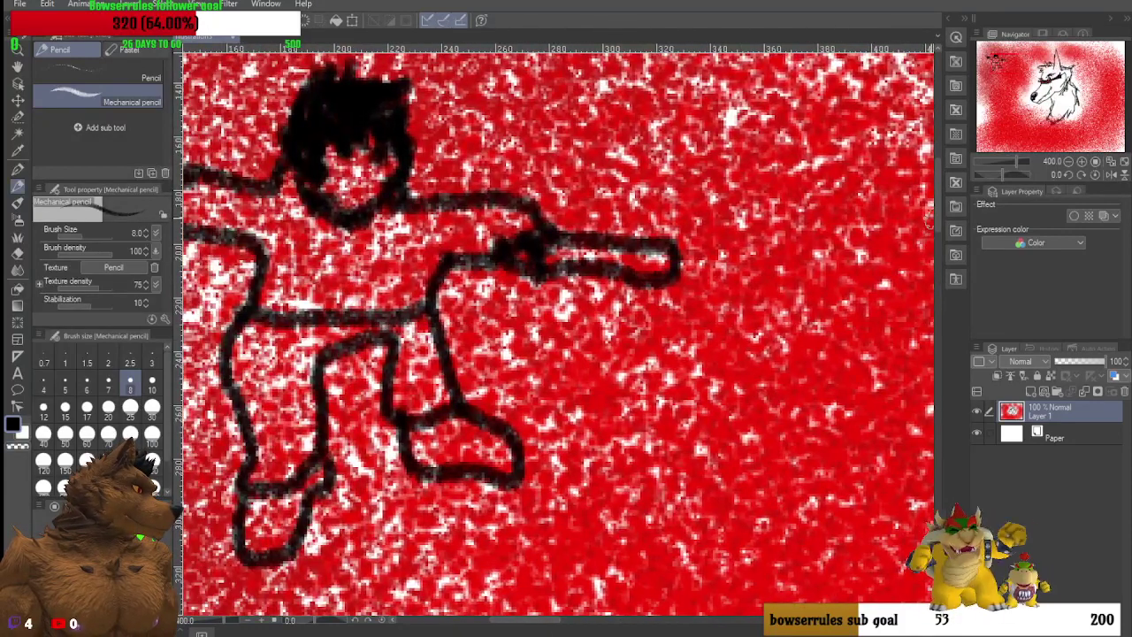
{"action": "scroll", "coordinate": [876, 212], "scroll_direction": "up", "scroll_amount": 4}
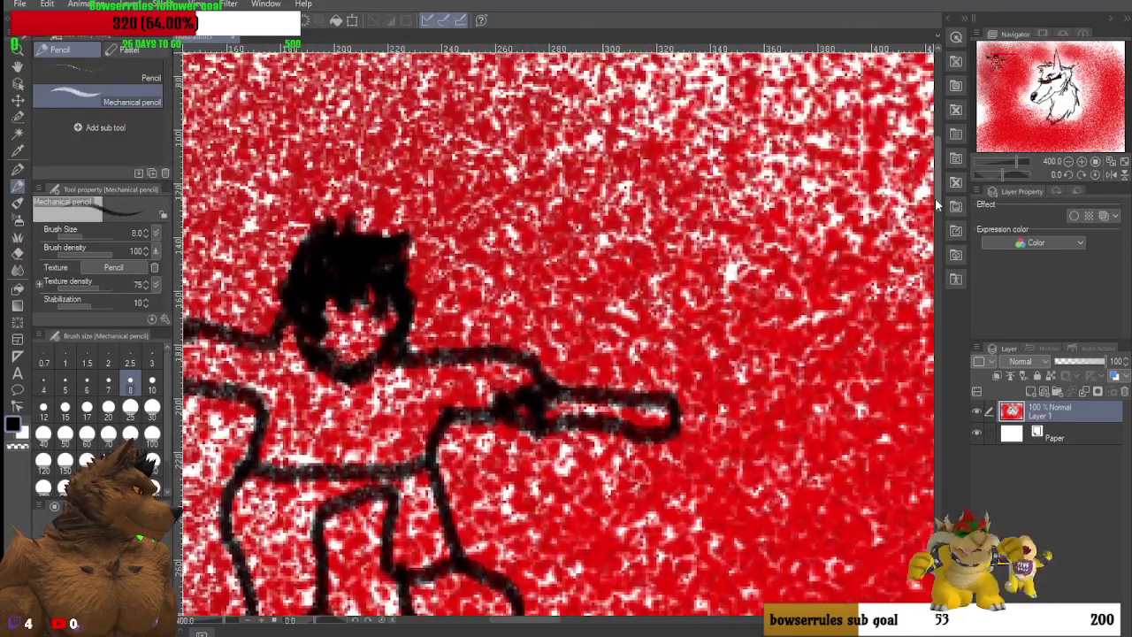
{"action": "left_click", "coordinate": [64, 412]}
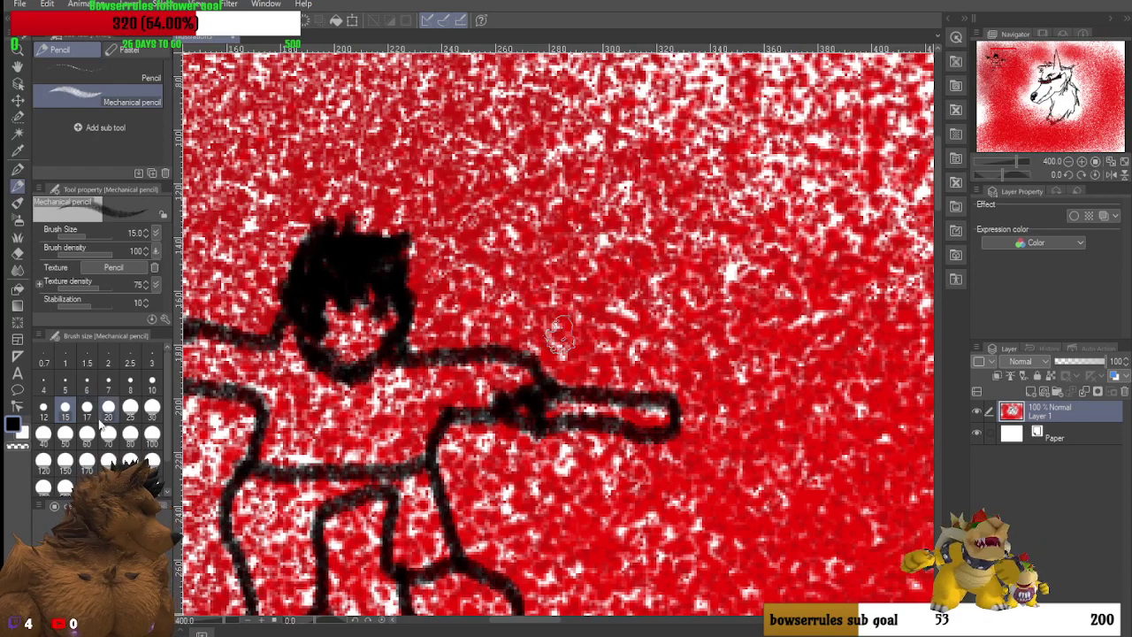
{"action": "left_click", "coordinate": [108, 412]}
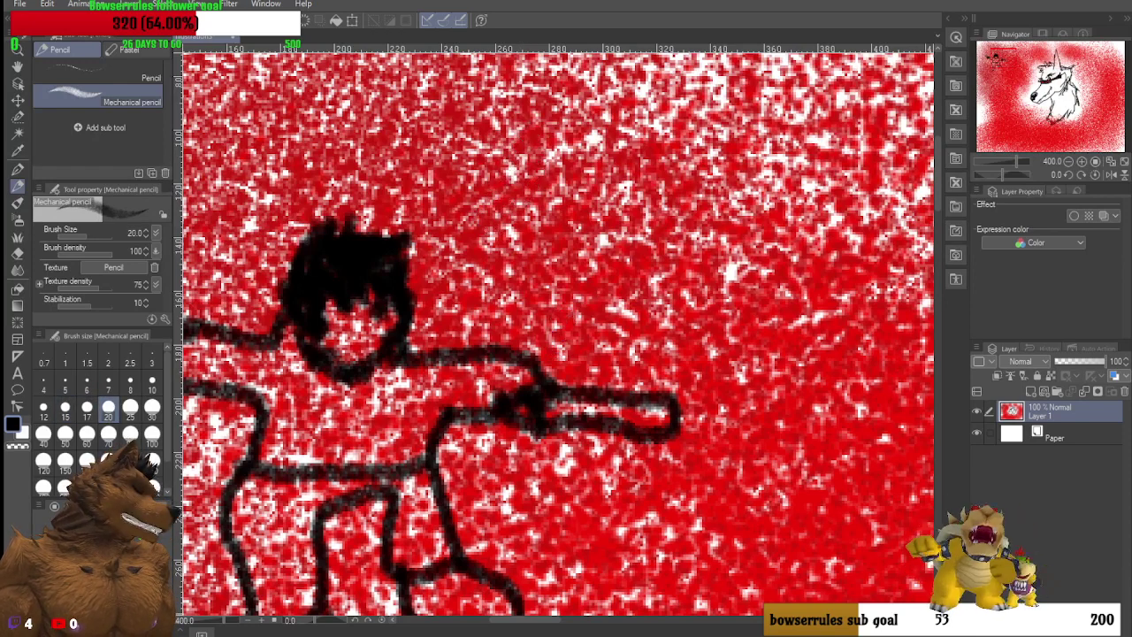
{"action": "left_click", "coordinate": [86, 410]}
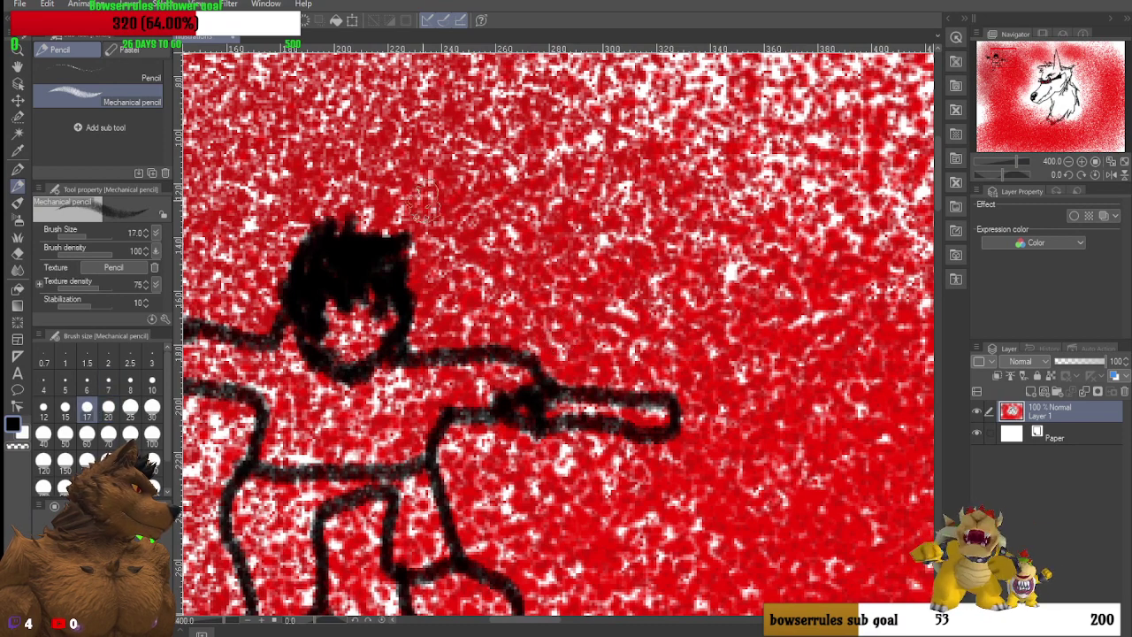
{"action": "mouse_move", "coordinate": [521, 126]}
{"action": "left_mouse_down"}
{"action": "mouse_move", "coordinate": [535, 190]}
{"action": "mouse_move", "coordinate": [575, 154]}
{"action": "mouse_move", "coordinate": [553, 97]}
{"action": "mouse_move", "coordinate": [531, 115]}
{"action": "mouse_move", "coordinate": [529, 164]}
{"action": "mouse_move", "coordinate": [562, 163]}
{"action": "mouse_move", "coordinate": [570, 115]}
{"action": "mouse_move", "coordinate": [601, 93]}
{"action": "mouse_move", "coordinate": [614, 185]}
{"action": "left_mouse_up"}
{"action": "left_click_drag", "start_coordinate": [638, 126], "coordinate": [663, 184]}
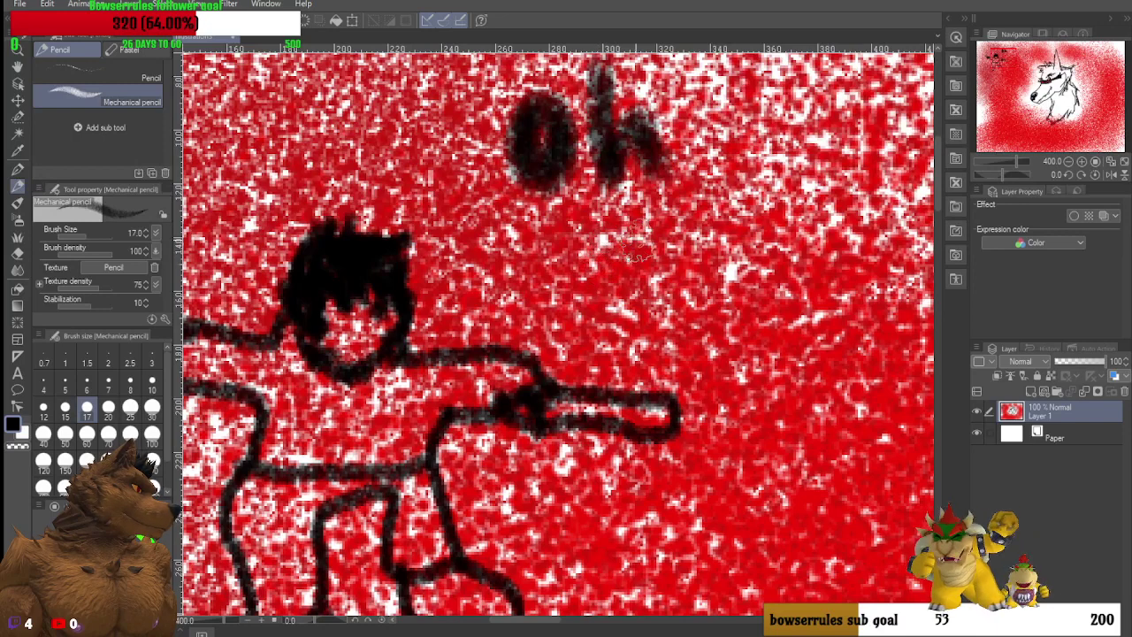
Step: Letter "Shit" on a slant below "Oh", thicken its S, and extend the O of "Oh" upward
{"action": "mouse_move", "coordinate": [633, 232]}
{"action": "left_mouse_down"}
{"action": "mouse_move", "coordinate": [629, 246]}
{"action": "mouse_move", "coordinate": [685, 292]}
{"action": "mouse_move", "coordinate": [623, 296]}
{"action": "mouse_move", "coordinate": [681, 266]}
{"action": "left_mouse_up"}
{"action": "mouse_move", "coordinate": [699, 219]}
{"action": "left_mouse_down"}
{"action": "mouse_move", "coordinate": [738, 305]}
{"action": "mouse_move", "coordinate": [751, 241]}
{"action": "mouse_move", "coordinate": [765, 278]}
{"action": "mouse_move", "coordinate": [795, 225]}
{"action": "mouse_move", "coordinate": [796, 256]}
{"action": "mouse_move", "coordinate": [815, 282]}
{"action": "left_mouse_up"}
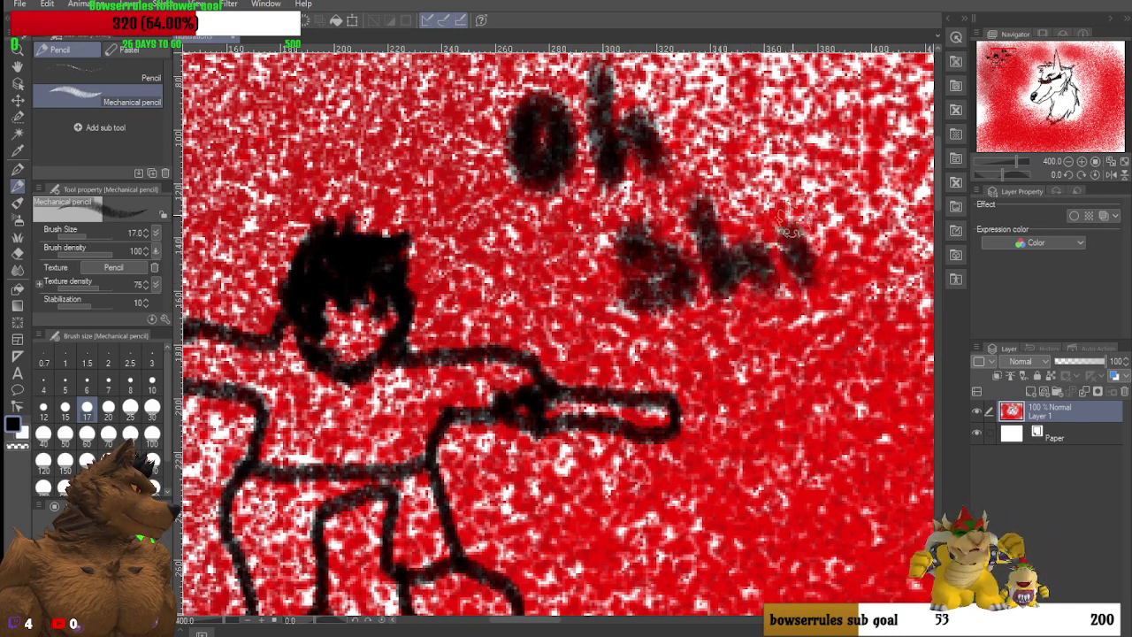
{"action": "left_click_drag", "start_coordinate": [775, 188], "coordinate": [776, 191]}
{"action": "left_click_drag", "start_coordinate": [829, 133], "coordinate": [898, 287]}
{"action": "mouse_move", "coordinate": [809, 258]}
{"action": "left_mouse_down"}
{"action": "mouse_move", "coordinate": [862, 196]}
{"action": "mouse_move", "coordinate": [916, 160]}
{"action": "left_mouse_up"}
{"action": "mouse_move", "coordinate": [651, 245]}
{"action": "left_mouse_down"}
{"action": "mouse_move", "coordinate": [670, 214]}
{"action": "mouse_move", "coordinate": [626, 234]}
{"action": "mouse_move", "coordinate": [675, 271]}
{"action": "mouse_move", "coordinate": [676, 296]}
{"action": "mouse_move", "coordinate": [620, 320]}
{"action": "mouse_move", "coordinate": [602, 307]}
{"action": "mouse_move", "coordinate": [636, 311]}
{"action": "mouse_move", "coordinate": [651, 292]}
{"action": "mouse_move", "coordinate": [639, 215]}
{"action": "left_mouse_up"}
{"action": "scroll", "coordinate": [659, 316], "scroll_direction": "down", "scroll_amount": 2}
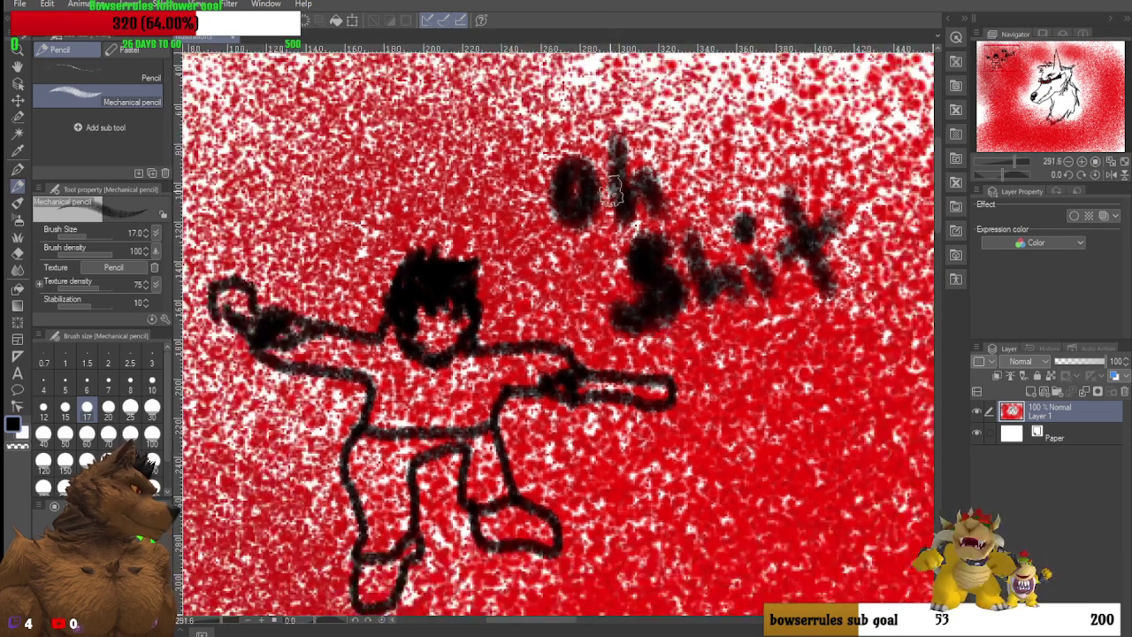
{"action": "mouse_move", "coordinate": [579, 159]}
{"action": "left_mouse_down"}
{"action": "mouse_move", "coordinate": [557, 177]}
{"action": "mouse_move", "coordinate": [570, 212]}
{"action": "mouse_move", "coordinate": [588, 155]}
{"action": "left_mouse_up"}
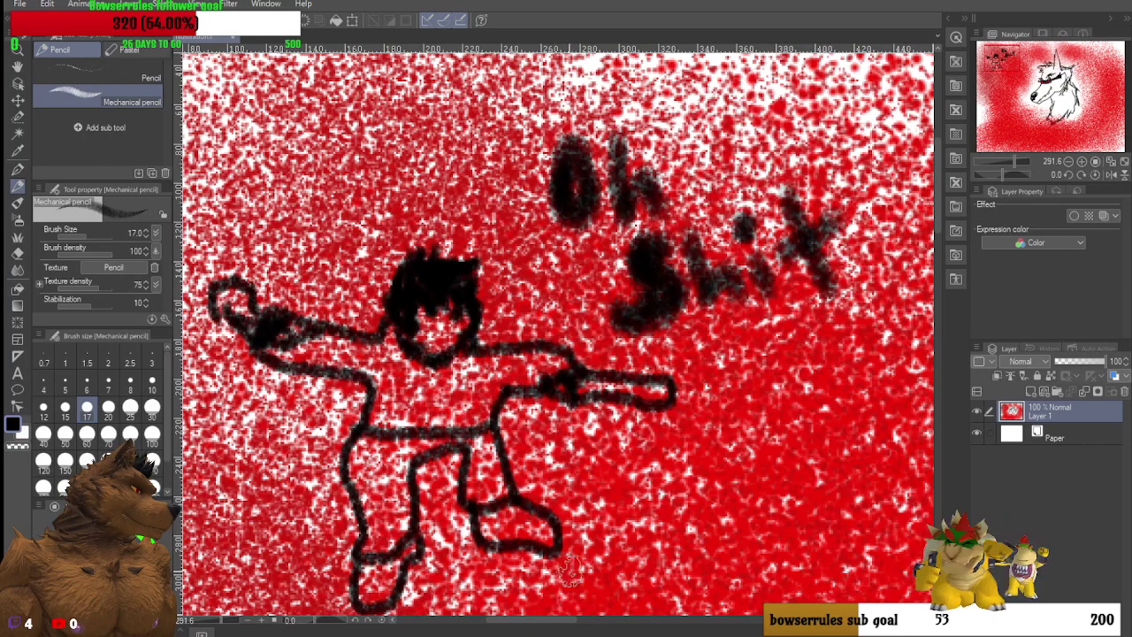
Step: Draw three slanted exclamation marks with dots after the lettering, using the Mechanical pencil at size 10
{"action": "left_click_drag", "start_coordinate": [537, 624], "coordinate": [570, 621]}
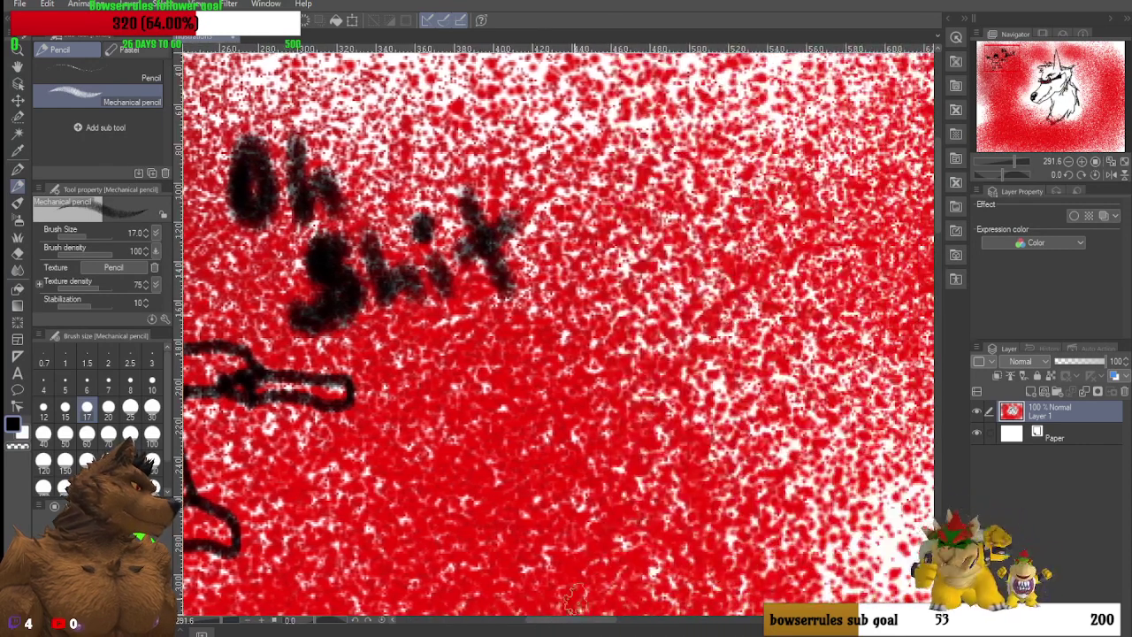
{"action": "left_click", "coordinate": [152, 389]}
{"action": "left_click_drag", "start_coordinate": [513, 124], "coordinate": [565, 226]}
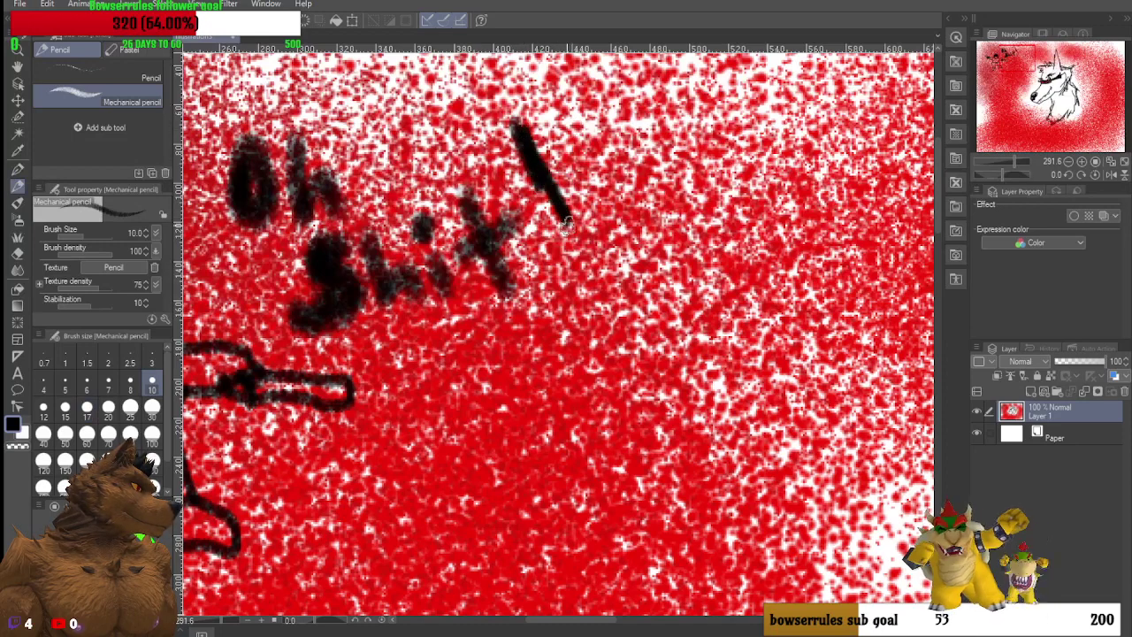
{"action": "mouse_move", "coordinate": [551, 128]}
{"action": "left_mouse_down"}
{"action": "mouse_move", "coordinate": [588, 196]}
{"action": "mouse_move", "coordinate": [549, 131]}
{"action": "mouse_move", "coordinate": [583, 208]}
{"action": "left_mouse_up"}
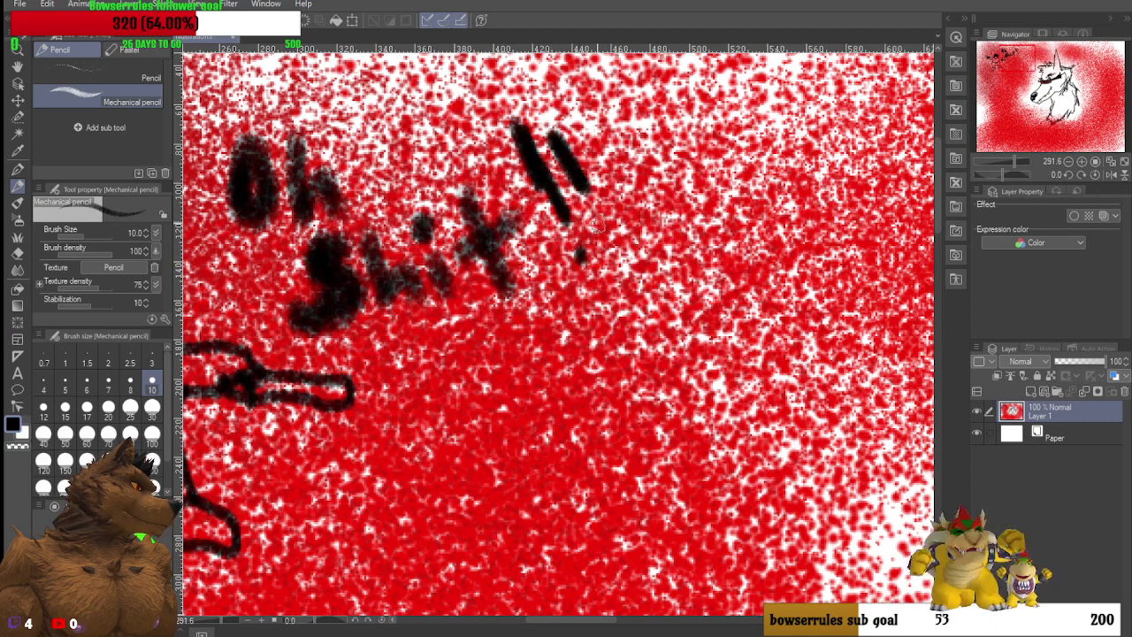
{"action": "mouse_move", "coordinate": [573, 139]}
{"action": "left_mouse_down"}
{"action": "mouse_move", "coordinate": [624, 213]}
{"action": "mouse_move", "coordinate": [612, 188]}
{"action": "mouse_move", "coordinate": [600, 212]}
{"action": "mouse_move", "coordinate": [611, 223]}
{"action": "mouse_move", "coordinate": [640, 217]}
{"action": "mouse_move", "coordinate": [639, 228]}
{"action": "mouse_move", "coordinate": [603, 216]}
{"action": "left_mouse_up"}
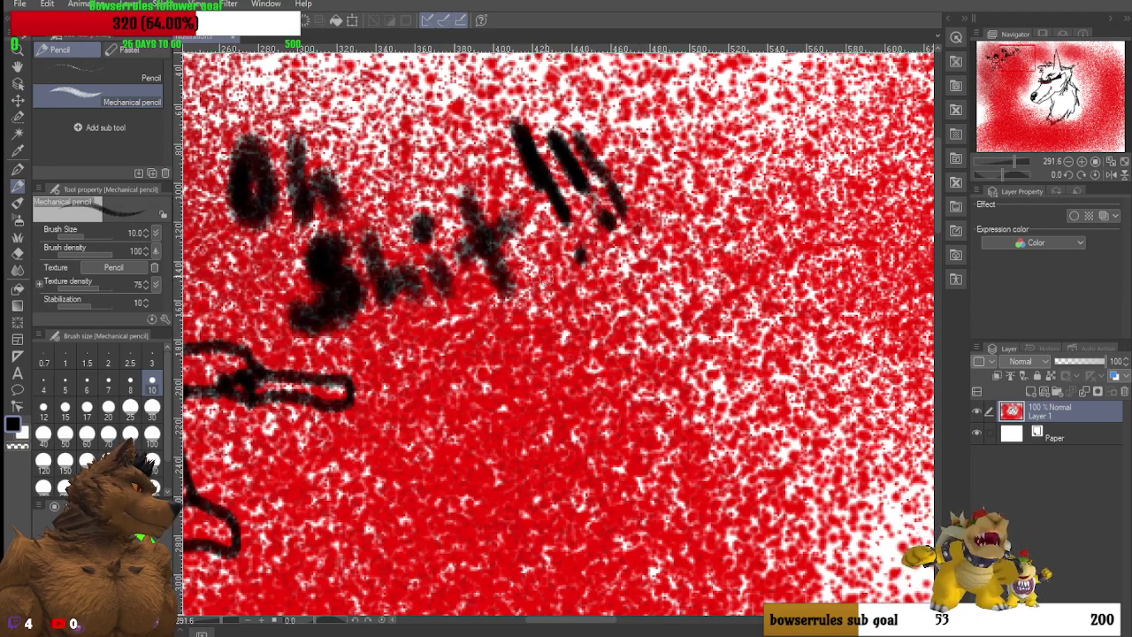
{"action": "left_click_drag", "start_coordinate": [641, 232], "coordinate": [635, 226]}
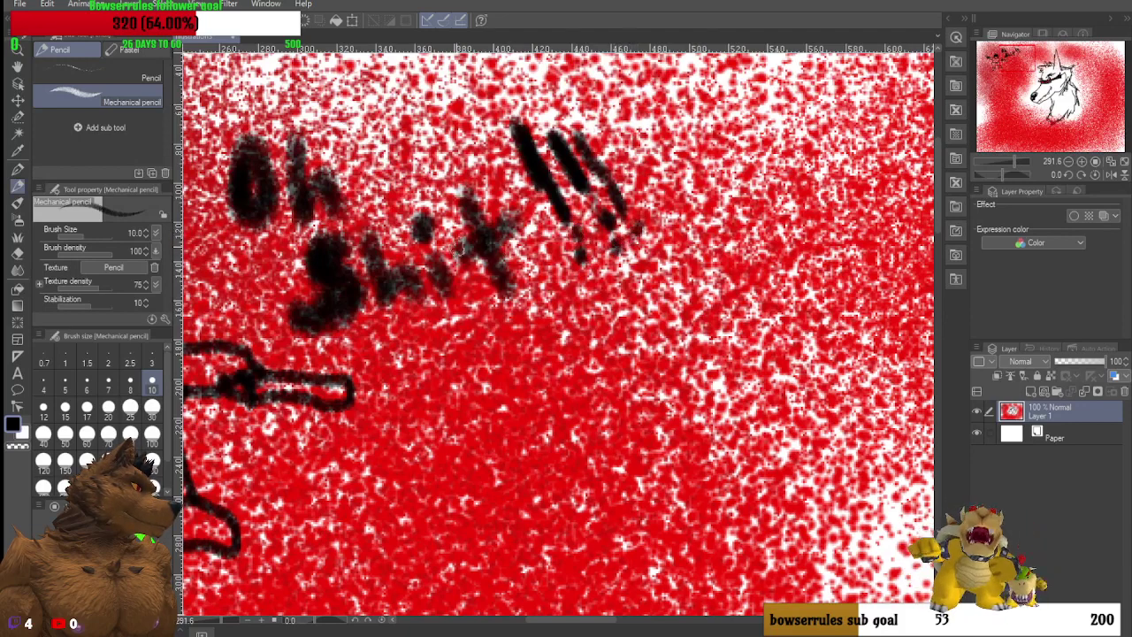
Step: Go over the letters of "Shit" and "Oh" with solid black strokes to darken them
{"action": "mouse_move", "coordinate": [459, 217]}
{"action": "left_mouse_down"}
{"action": "mouse_move", "coordinate": [508, 283]}
{"action": "mouse_move", "coordinate": [472, 229]}
{"action": "mouse_move", "coordinate": [503, 280]}
{"action": "mouse_move", "coordinate": [465, 262]}
{"action": "mouse_move", "coordinate": [499, 235]}
{"action": "mouse_move", "coordinate": [461, 252]}
{"action": "mouse_move", "coordinate": [511, 219]}
{"action": "left_mouse_up"}
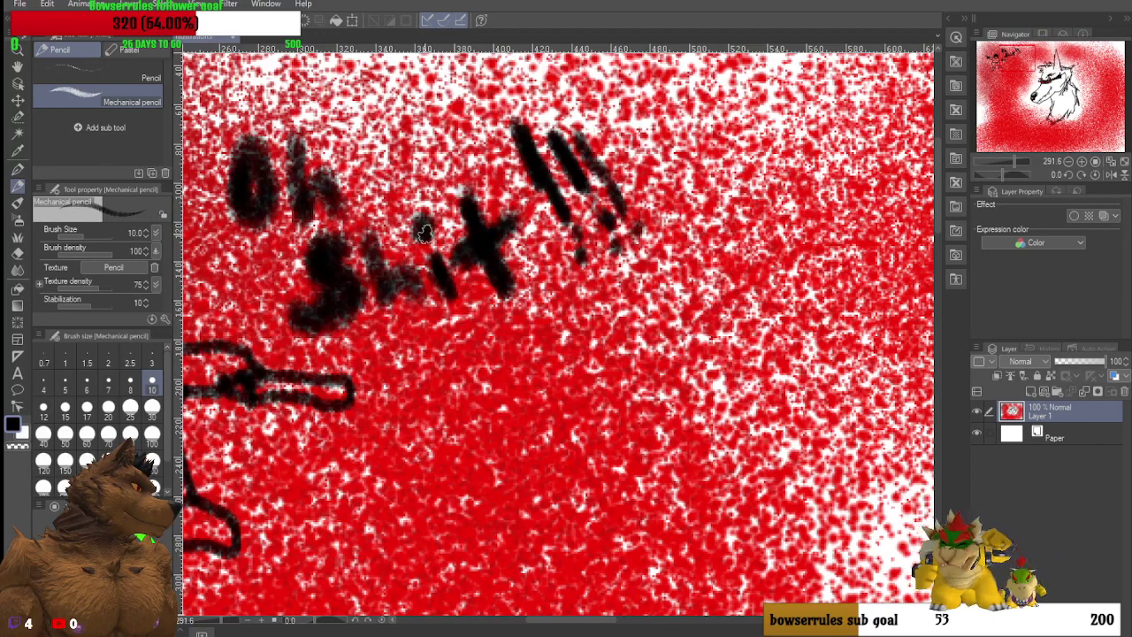
{"action": "mouse_move", "coordinate": [378, 247]}
{"action": "left_mouse_down"}
{"action": "mouse_move", "coordinate": [406, 315]}
{"action": "mouse_move", "coordinate": [414, 280]}
{"action": "mouse_move", "coordinate": [426, 310]}
{"action": "mouse_move", "coordinate": [416, 286]}
{"action": "mouse_move", "coordinate": [349, 303]}
{"action": "mouse_move", "coordinate": [338, 324]}
{"action": "mouse_move", "coordinate": [315, 320]}
{"action": "mouse_move", "coordinate": [341, 283]}
{"action": "mouse_move", "coordinate": [326, 259]}
{"action": "mouse_move", "coordinate": [365, 227]}
{"action": "mouse_move", "coordinate": [336, 226]}
{"action": "mouse_move", "coordinate": [324, 263]}
{"action": "left_mouse_up"}
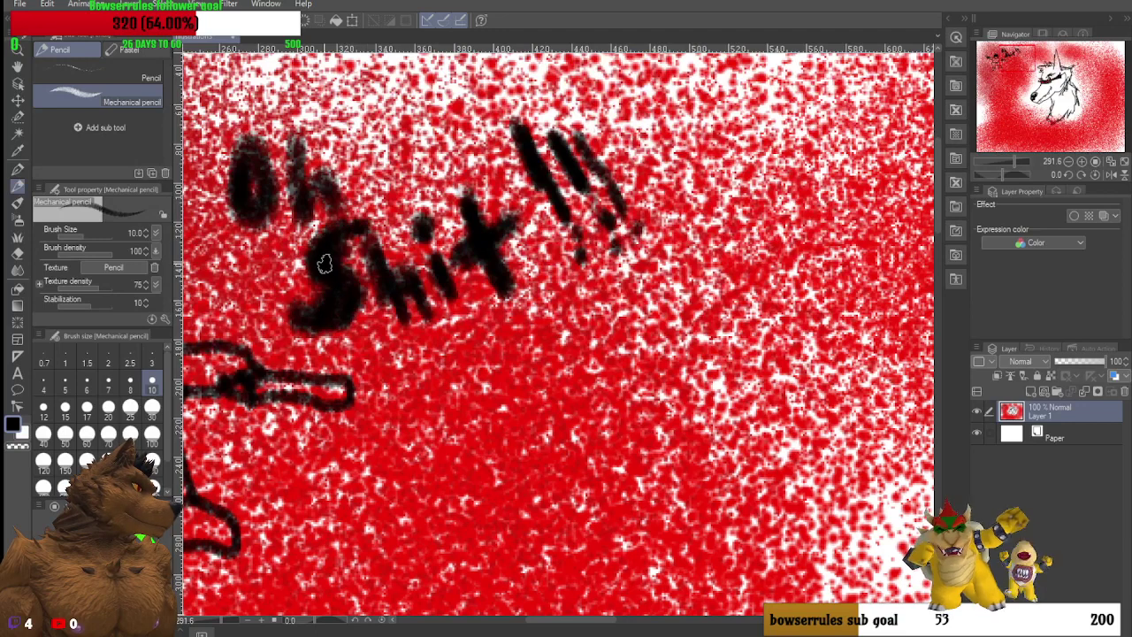
{"action": "mouse_move", "coordinate": [290, 143]}
{"action": "left_mouse_down"}
{"action": "mouse_move", "coordinate": [307, 209]}
{"action": "mouse_move", "coordinate": [327, 193]}
{"action": "left_mouse_up"}
{"action": "mouse_move", "coordinate": [265, 150]}
{"action": "left_mouse_down"}
{"action": "mouse_move", "coordinate": [245, 182]}
{"action": "mouse_move", "coordinate": [264, 215]}
{"action": "mouse_move", "coordinate": [259, 168]}
{"action": "left_mouse_up"}
Step: Outline a jagged speech bubble around the "Oh Shit!!!" lettering beside the figure's head, using the Mechanical pencil at size 7
{"action": "scroll", "coordinate": [267, 196], "scroll_direction": "down", "scroll_amount": 2}
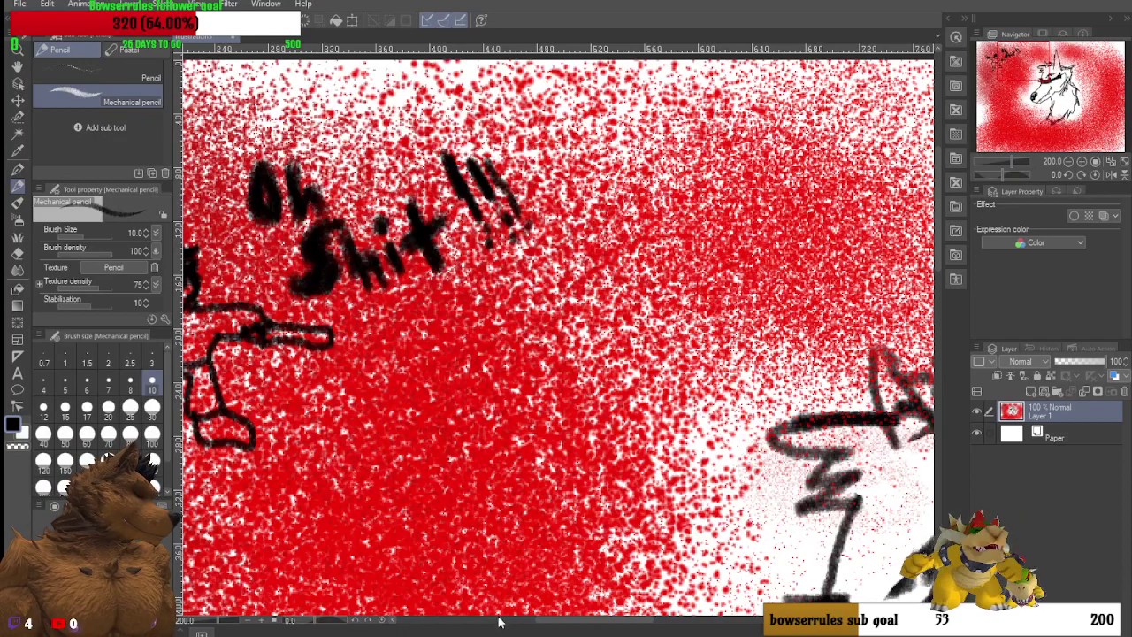
{"action": "left_click_drag", "start_coordinate": [570, 622], "coordinate": [531, 624]}
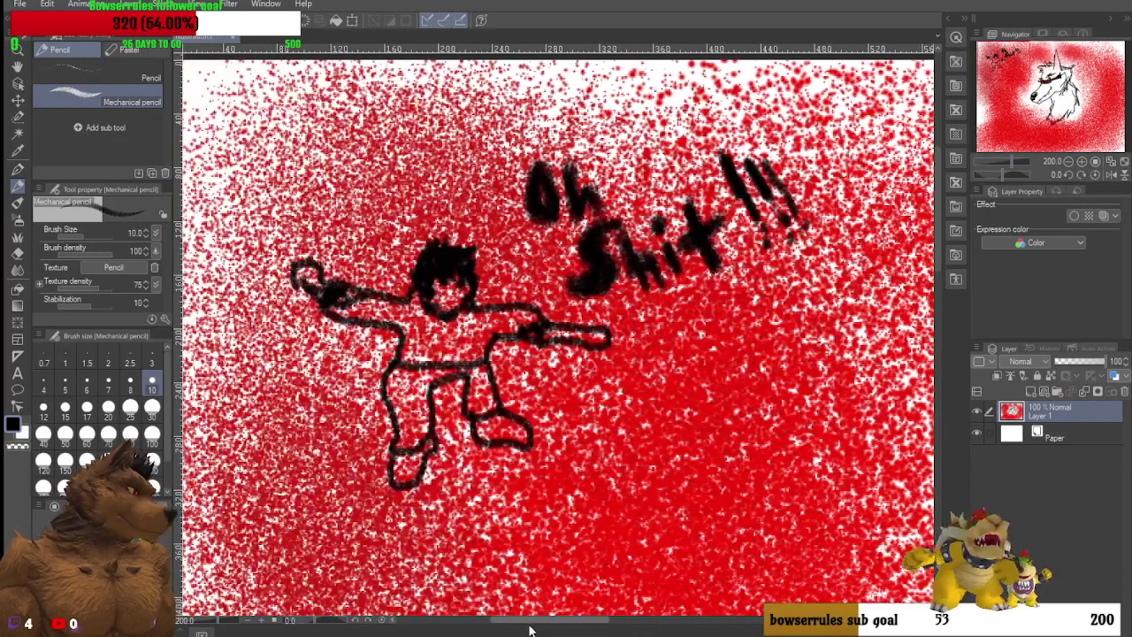
{"action": "scroll", "coordinate": [475, 283], "scroll_direction": "up", "scroll_amount": 3}
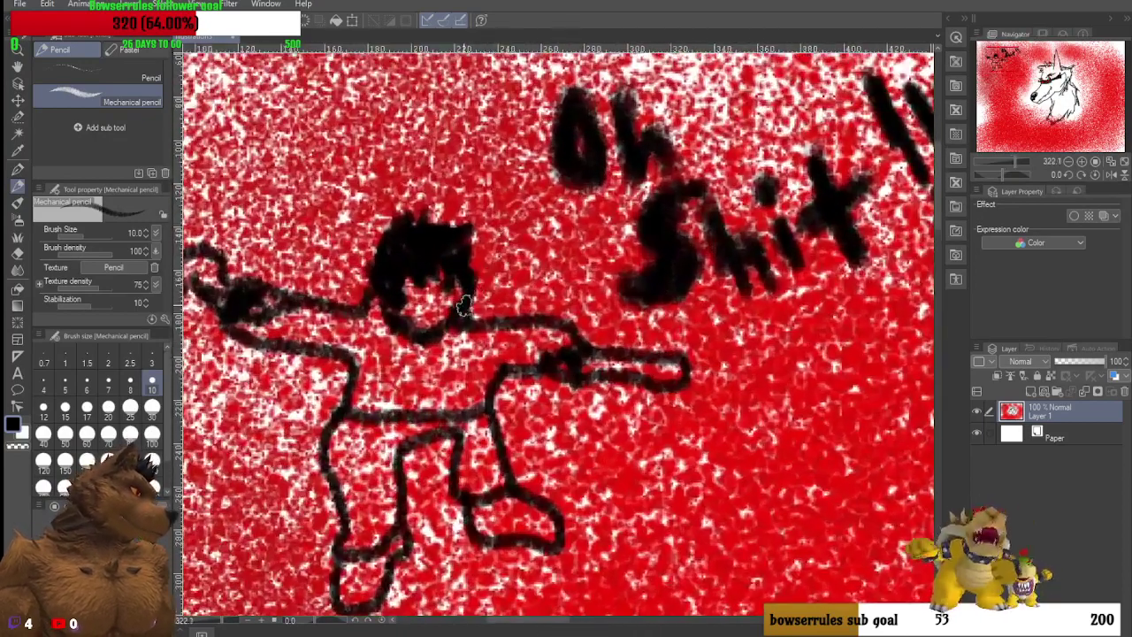
{"action": "left_click", "coordinate": [108, 389]}
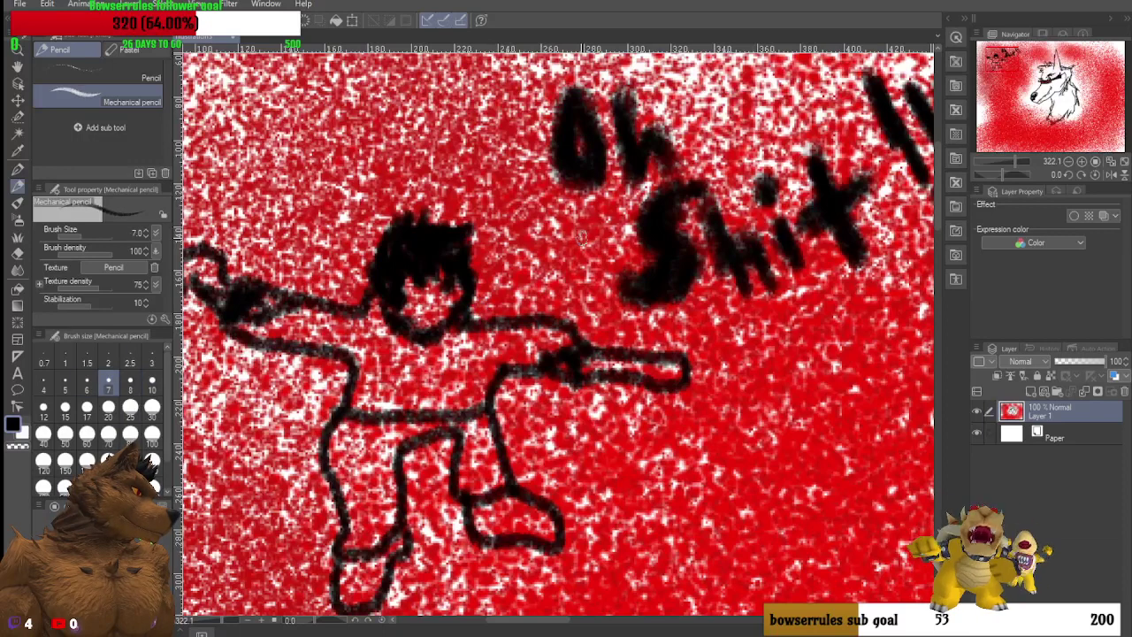
{"action": "mouse_move", "coordinate": [466, 305]}
{"action": "left_mouse_down"}
{"action": "mouse_move", "coordinate": [518, 277]}
{"action": "mouse_move", "coordinate": [495, 295]}
{"action": "mouse_move", "coordinate": [574, 296]}
{"action": "mouse_move", "coordinate": [563, 286]}
{"action": "mouse_move", "coordinate": [637, 322]}
{"action": "mouse_move", "coordinate": [699, 317]}
{"action": "mouse_move", "coordinate": [699, 329]}
{"action": "mouse_move", "coordinate": [727, 336]}
{"action": "mouse_move", "coordinate": [733, 370]}
{"action": "mouse_move", "coordinate": [804, 395]}
{"action": "mouse_move", "coordinate": [905, 339]}
{"action": "left_mouse_up"}
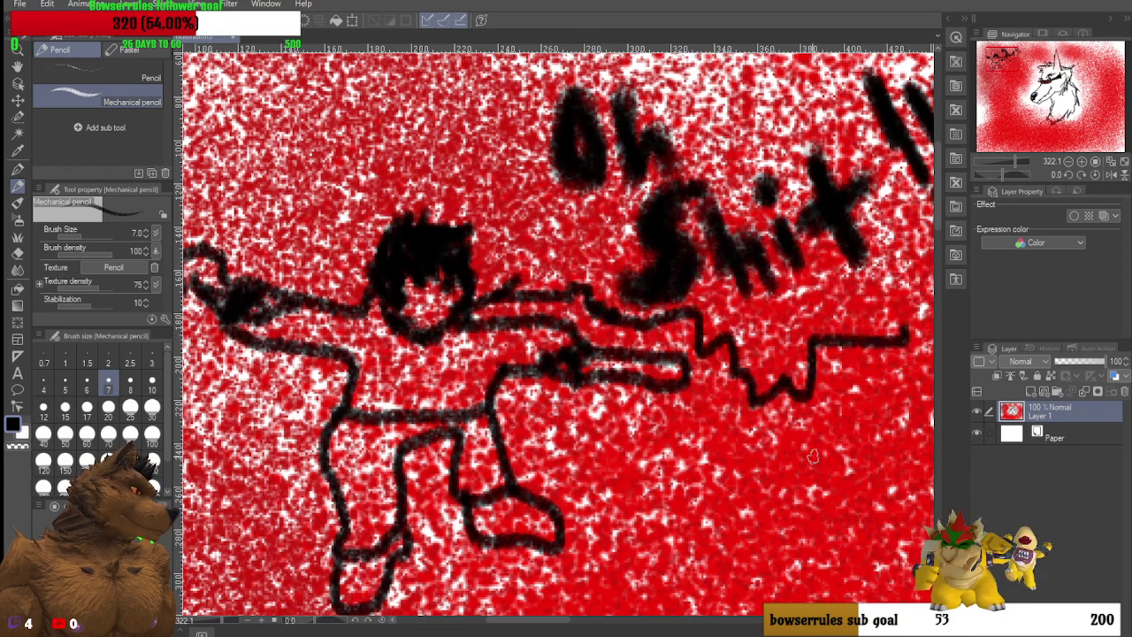
{"action": "scroll", "coordinate": [813, 456], "scroll_direction": "down", "scroll_amount": 1}
{"action": "left_click_drag", "start_coordinate": [833, 246], "coordinate": [633, 245]}
{"action": "mouse_move", "coordinate": [694, 350]}
{"action": "left_mouse_down"}
{"action": "mouse_move", "coordinate": [804, 264]}
{"action": "mouse_move", "coordinate": [794, 178]}
{"action": "mouse_move", "coordinate": [708, 117]}
{"action": "mouse_move", "coordinate": [550, 102]}
{"action": "mouse_move", "coordinate": [450, 122]}
{"action": "mouse_move", "coordinate": [430, 102]}
{"action": "mouse_move", "coordinate": [309, 88]}
{"action": "mouse_move", "coordinate": [308, 171]}
{"action": "mouse_move", "coordinate": [352, 217]}
{"action": "mouse_move", "coordinate": [357, 293]}
{"action": "left_mouse_up"}
{"action": "scroll", "coordinate": [478, 274], "scroll_direction": "down", "scroll_amount": 3}
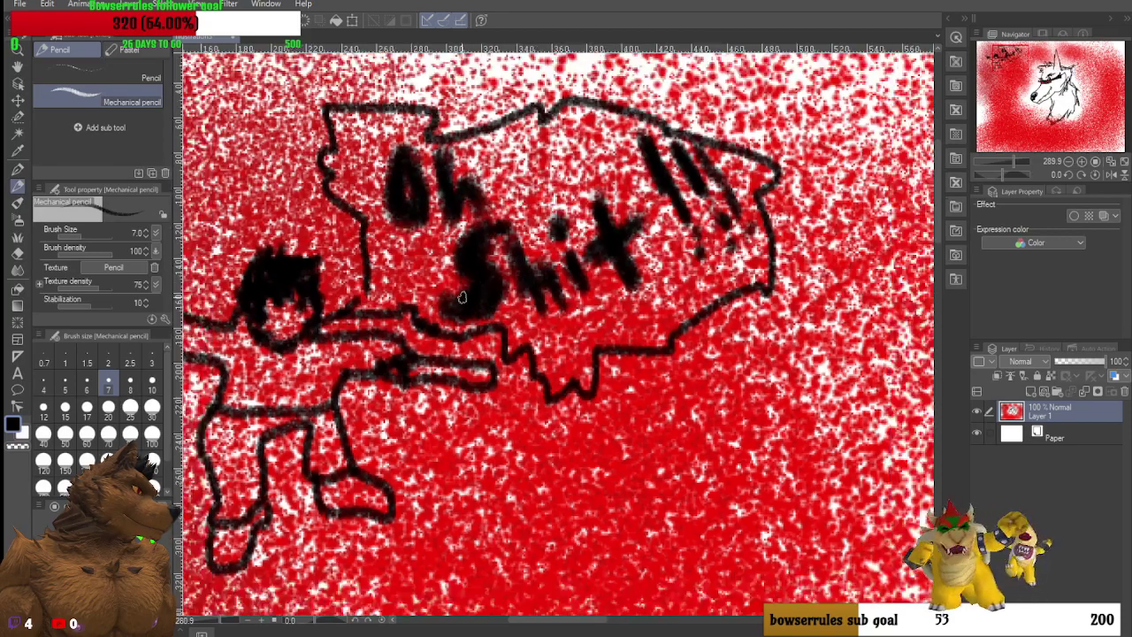
Step: Spray denser red speckles over the background in front of the wolf's muzzle, using the Spray airbrush at size 170
{"action": "scroll", "coordinate": [407, 353], "scroll_direction": "down", "scroll_amount": 2}
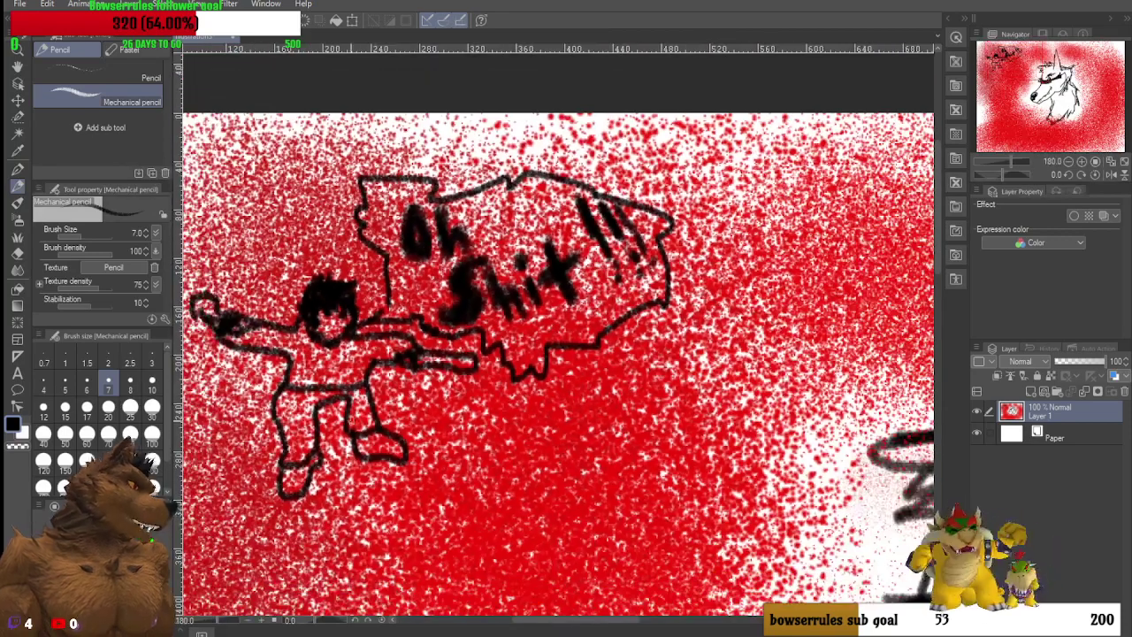
{"action": "scroll", "coordinate": [482, 406], "scroll_direction": "down", "scroll_amount": 5}
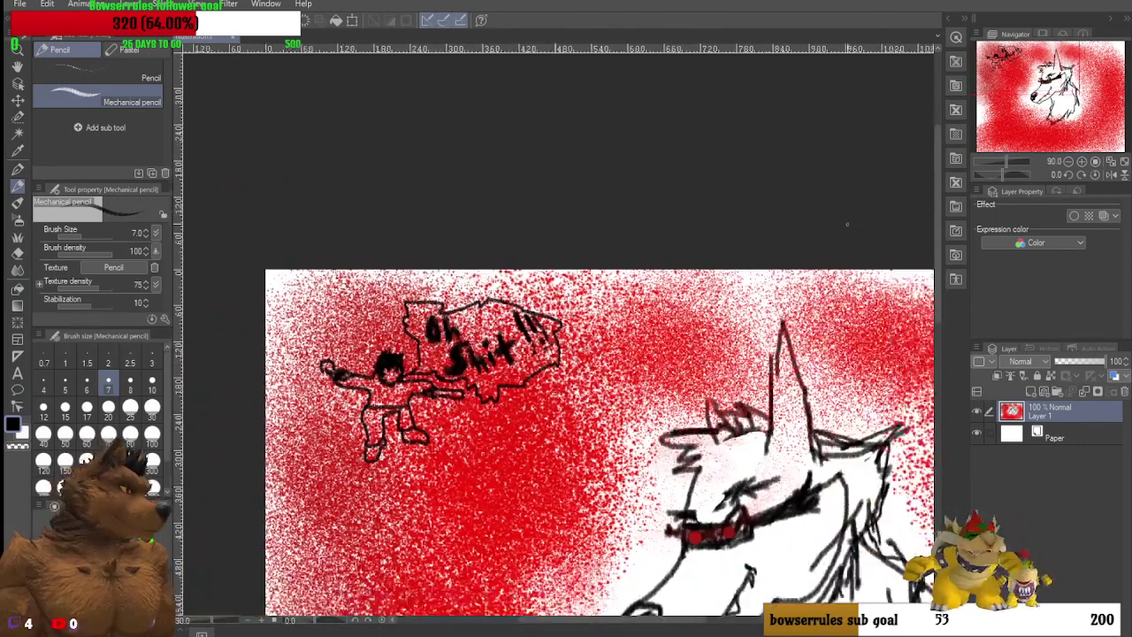
{"action": "left_click_drag", "start_coordinate": [942, 275], "coordinate": [942, 323]}
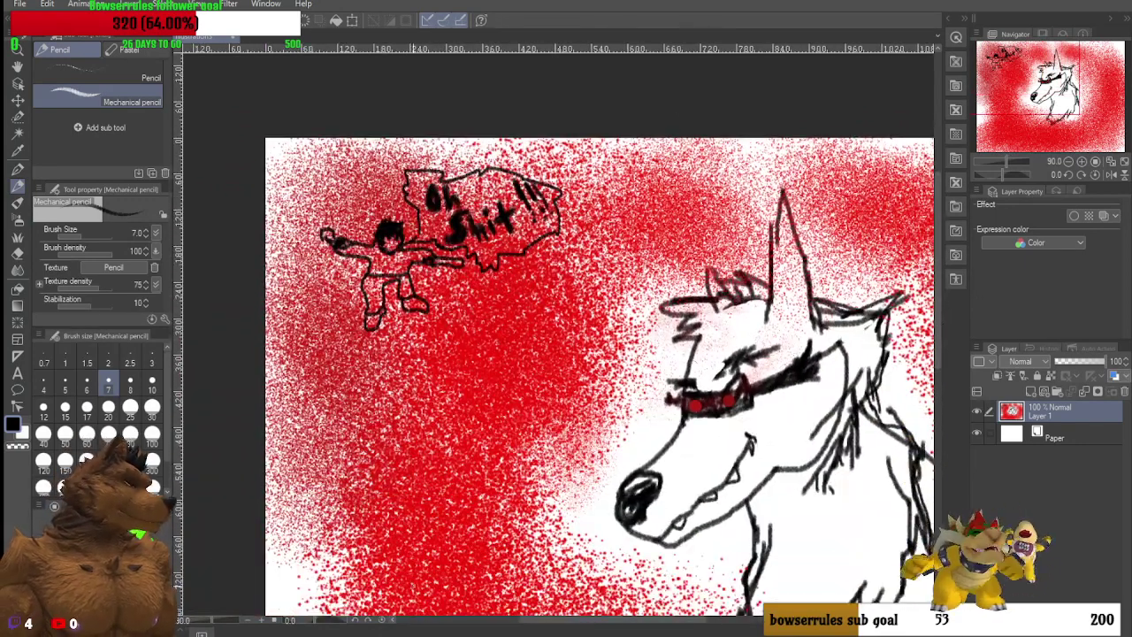
{"action": "left_click_drag", "start_coordinate": [532, 624], "coordinate": [566, 624]}
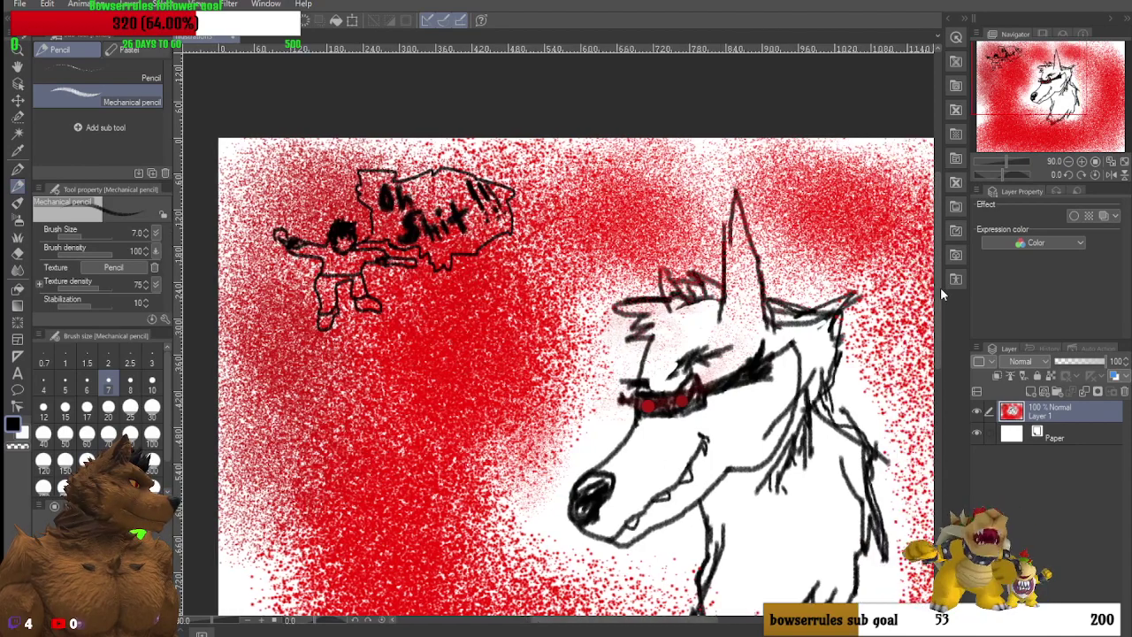
{"action": "scroll", "coordinate": [938, 320], "scroll_direction": "up", "scroll_amount": 5}
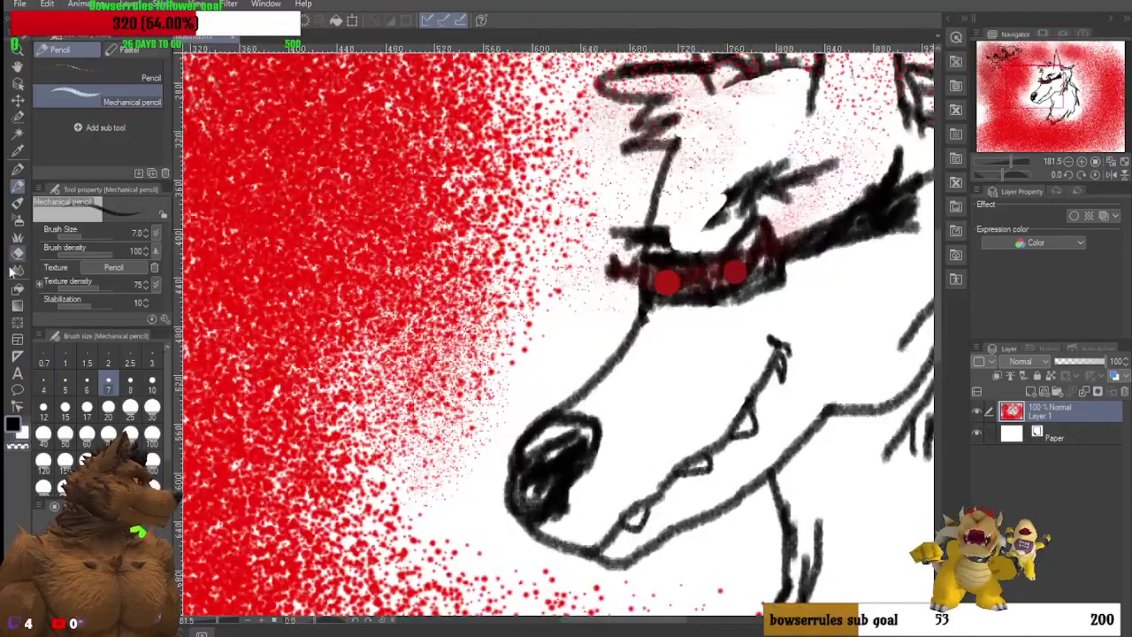
{"action": "key", "text": "x"}
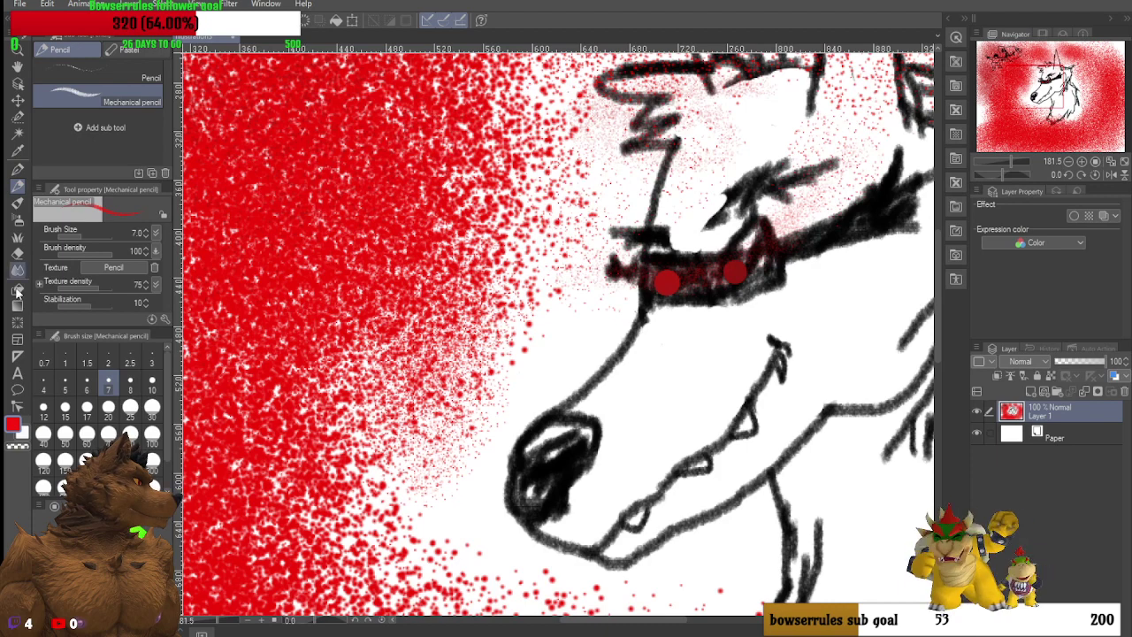
{"action": "left_click", "coordinate": [18, 215]}
{"action": "left_click", "coordinate": [108, 433]}
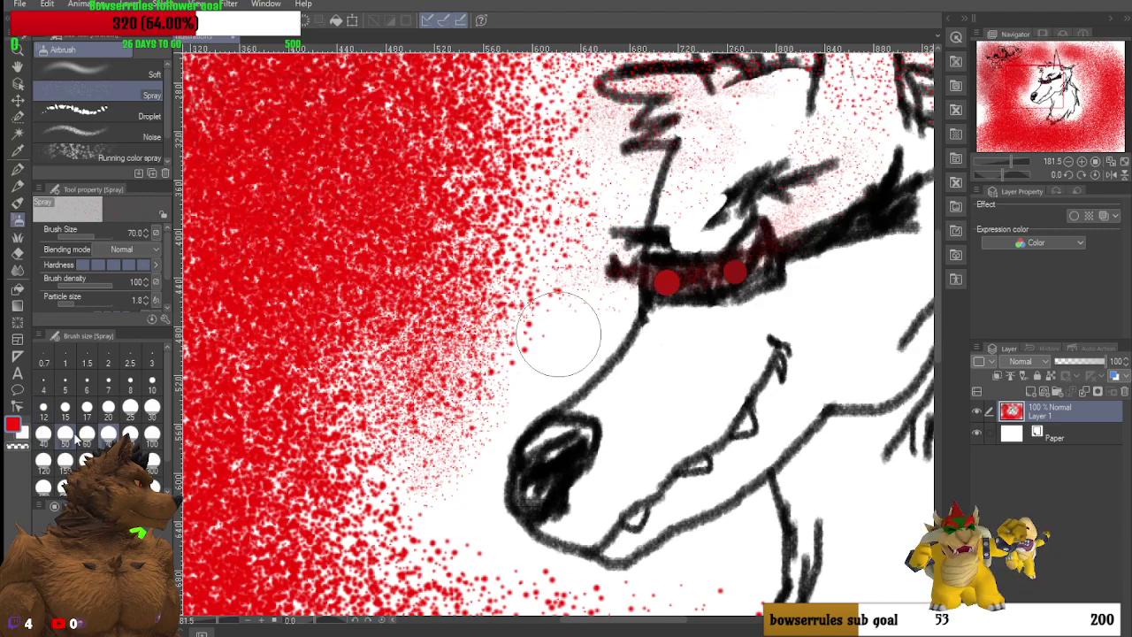
{"action": "mouse_move", "coordinate": [566, 336]}
{"action": "left_mouse_down"}
{"action": "mouse_move", "coordinate": [496, 305]}
{"action": "mouse_move", "coordinate": [469, 221]}
{"action": "mouse_move", "coordinate": [463, 318]}
{"action": "mouse_move", "coordinate": [566, 282]}
{"action": "mouse_move", "coordinate": [518, 170]}
{"action": "mouse_move", "coordinate": [543, 174]}
{"action": "mouse_move", "coordinate": [528, 166]}
{"action": "mouse_move", "coordinate": [449, 202]}
{"action": "mouse_move", "coordinate": [336, 223]}
{"action": "mouse_move", "coordinate": [343, 284]}
{"action": "mouse_move", "coordinate": [300, 309]}
{"action": "mouse_move", "coordinate": [340, 365]}
{"action": "mouse_move", "coordinate": [323, 352]}
{"action": "mouse_move", "coordinate": [286, 389]}
{"action": "mouse_move", "coordinate": [301, 414]}
{"action": "mouse_move", "coordinate": [294, 471]}
{"action": "mouse_move", "coordinate": [329, 416]}
{"action": "mouse_move", "coordinate": [354, 422]}
{"action": "mouse_move", "coordinate": [308, 417]}
{"action": "mouse_move", "coordinate": [283, 561]}
{"action": "mouse_move", "coordinate": [301, 614]}
{"action": "mouse_move", "coordinate": [305, 548]}
{"action": "mouse_move", "coordinate": [221, 459]}
{"action": "mouse_move", "coordinate": [375, 610]}
{"action": "mouse_move", "coordinate": [336, 588]}
{"action": "mouse_move", "coordinate": [305, 544]}
{"action": "mouse_move", "coordinate": [332, 610]}
{"action": "mouse_move", "coordinate": [239, 597]}
{"action": "mouse_move", "coordinate": [222, 580]}
{"action": "mouse_move", "coordinate": [203, 594]}
{"action": "mouse_move", "coordinate": [345, 597]}
{"action": "mouse_move", "coordinate": [283, 615]}
{"action": "mouse_move", "coordinate": [377, 575]}
{"action": "mouse_move", "coordinate": [355, 606]}
{"action": "mouse_move", "coordinate": [416, 557]}
{"action": "left_mouse_up"}
{"action": "mouse_move", "coordinate": [319, 556]}
{"action": "left_mouse_down"}
{"action": "mouse_move", "coordinate": [292, 531]}
{"action": "mouse_move", "coordinate": [283, 500]}
{"action": "mouse_move", "coordinate": [266, 513]}
{"action": "mouse_move", "coordinate": [309, 518]}
{"action": "left_mouse_up"}
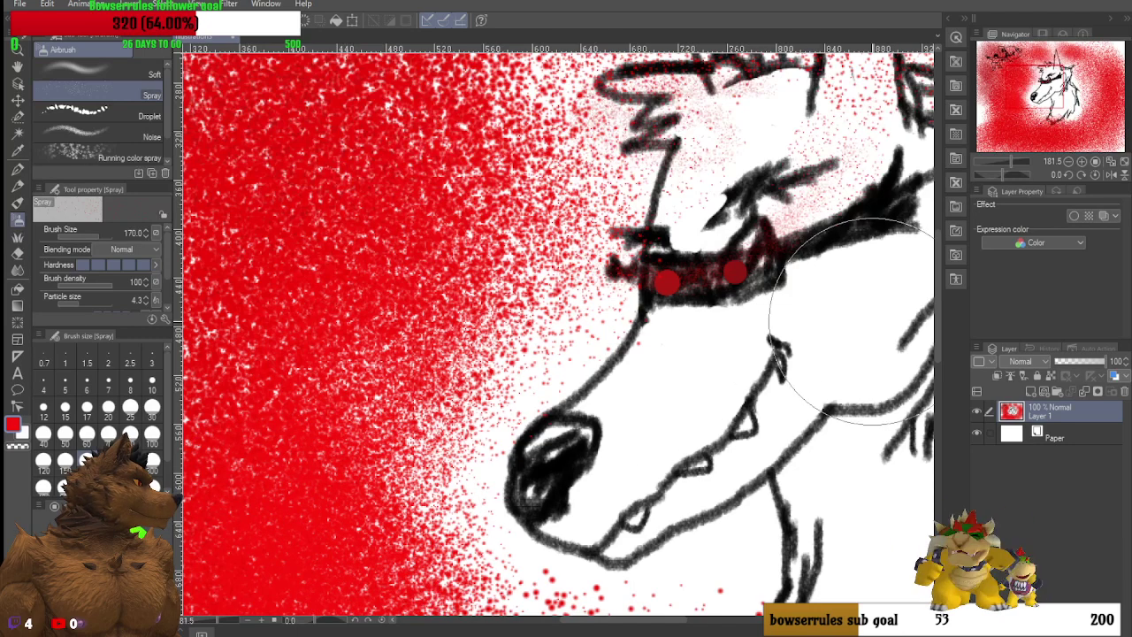
Step: Spray red speckles over the wolf's throat and neck below the jaw and across the lower-left background
{"action": "left_click_drag", "start_coordinate": [937, 314], "coordinate": [942, 389]}
{"action": "mouse_move", "coordinate": [801, 392]}
{"action": "left_mouse_down"}
{"action": "mouse_move", "coordinate": [734, 336]}
{"action": "mouse_move", "coordinate": [588, 460]}
{"action": "mouse_move", "coordinate": [784, 341]}
{"action": "mouse_move", "coordinate": [796, 380]}
{"action": "mouse_move", "coordinate": [867, 292]}
{"action": "mouse_move", "coordinate": [786, 321]}
{"action": "mouse_move", "coordinate": [823, 230]}
{"action": "left_mouse_up"}
{"action": "scroll", "coordinate": [840, 353], "scroll_direction": "down", "scroll_amount": 3}
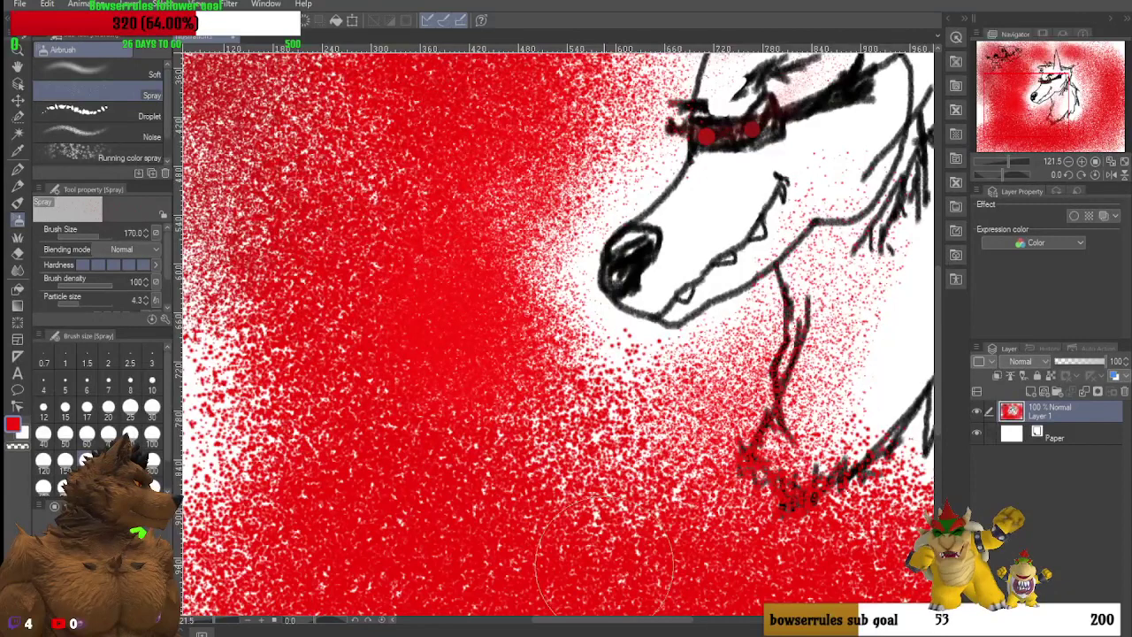
{"action": "mouse_move", "coordinate": [281, 371]}
{"action": "left_mouse_down"}
{"action": "mouse_move", "coordinate": [222, 381]}
{"action": "mouse_move", "coordinate": [217, 402]}
{"action": "mouse_move", "coordinate": [266, 460]}
{"action": "left_mouse_up"}
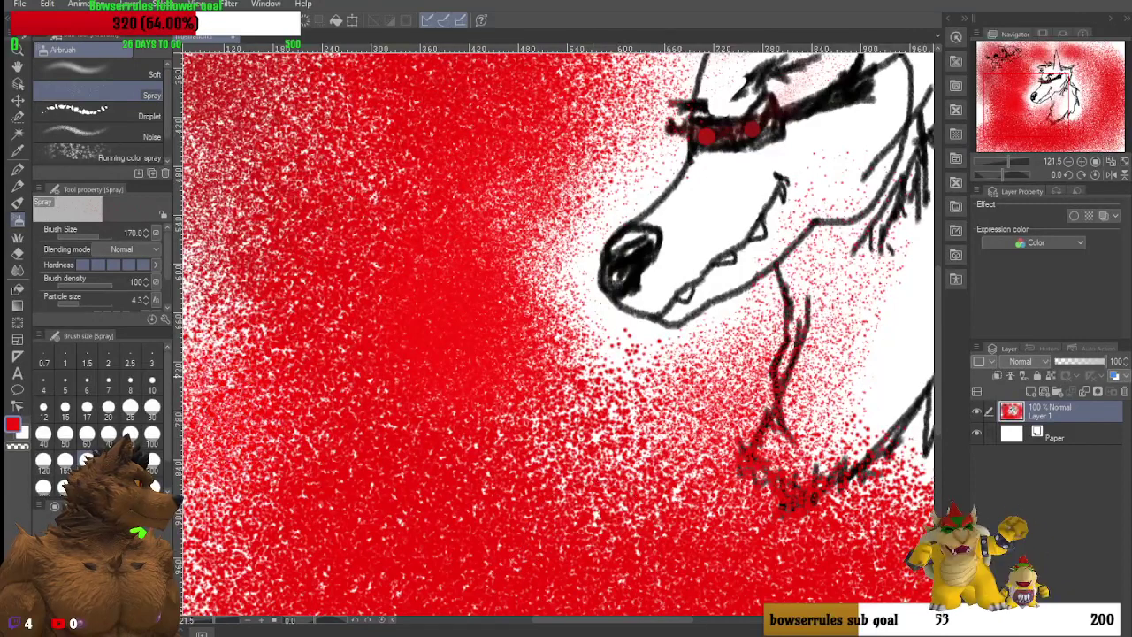
Step: Spray denser red speckles over the background in front of the wolf's muzzle and toward the canvas's left edge
{"action": "mouse_move", "coordinate": [208, 345]}
{"action": "left_mouse_down"}
{"action": "mouse_move", "coordinate": [199, 309]}
{"action": "mouse_move", "coordinate": [225, 225]}
{"action": "left_mouse_up"}
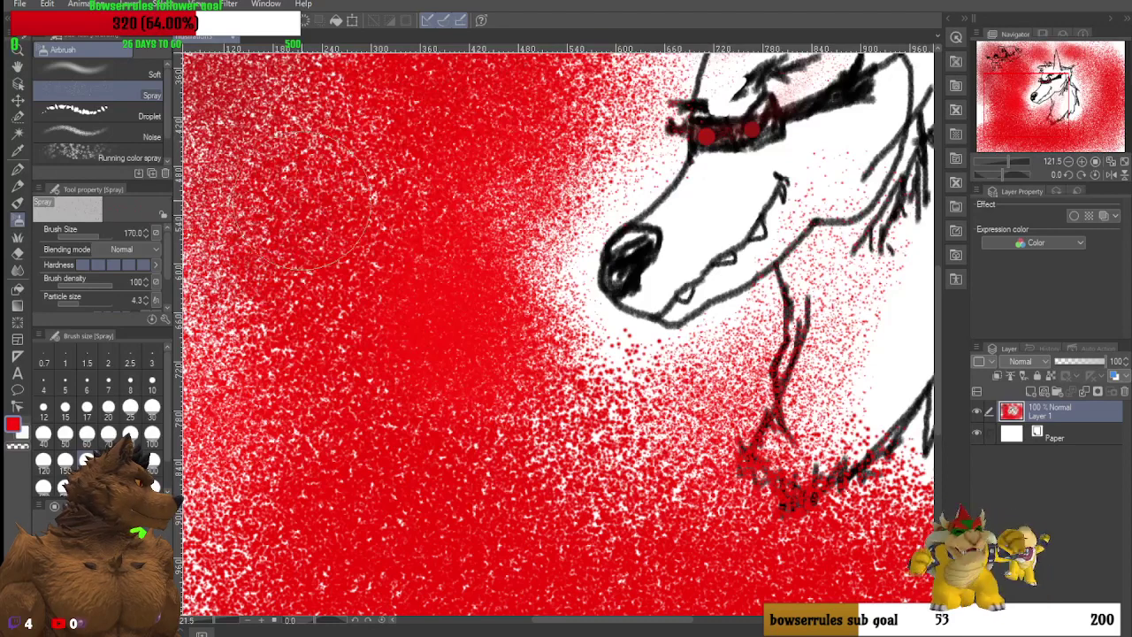
{"action": "mouse_move", "coordinate": [374, 274]}
{"action": "left_mouse_down"}
{"action": "mouse_move", "coordinate": [287, 304]}
{"action": "mouse_move", "coordinate": [314, 304]}
{"action": "mouse_move", "coordinate": [289, 329]}
{"action": "mouse_move", "coordinate": [285, 357]}
{"action": "mouse_move", "coordinate": [307, 365]}
{"action": "mouse_move", "coordinate": [294, 400]}
{"action": "mouse_move", "coordinate": [379, 394]}
{"action": "mouse_move", "coordinate": [331, 413]}
{"action": "mouse_move", "coordinate": [307, 463]}
{"action": "mouse_move", "coordinate": [265, 472]}
{"action": "mouse_move", "coordinate": [296, 495]}
{"action": "left_mouse_up"}
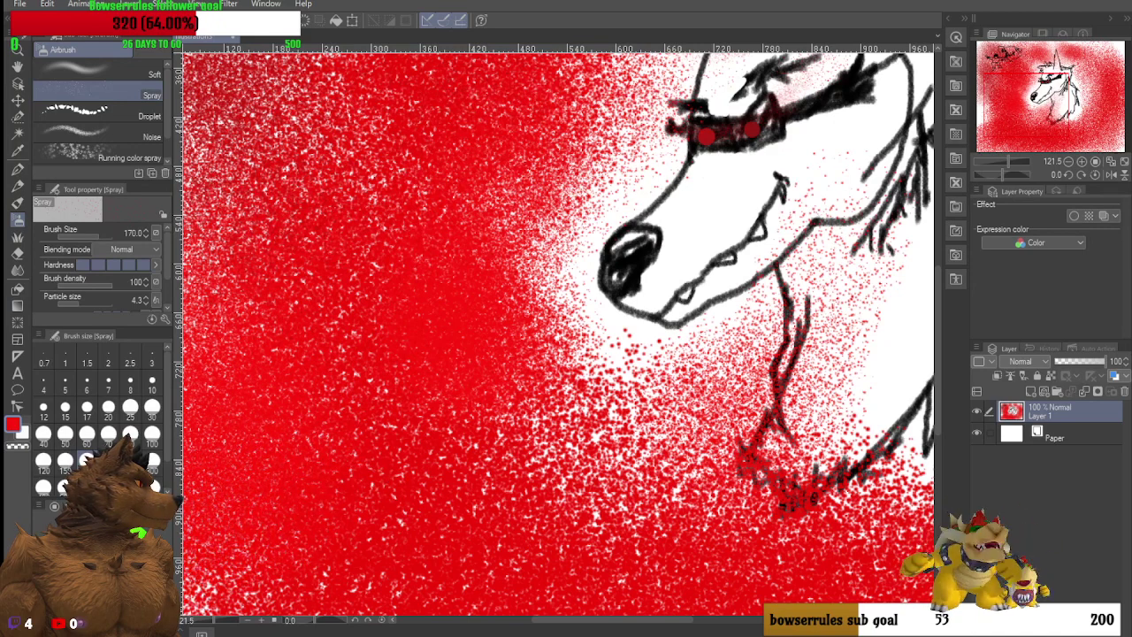
{"action": "mouse_move", "coordinate": [221, 248]}
{"action": "left_mouse_down"}
{"action": "mouse_move", "coordinate": [300, 190]}
{"action": "mouse_move", "coordinate": [265, 177]}
{"action": "mouse_move", "coordinate": [283, 177]}
{"action": "mouse_move", "coordinate": [252, 230]}
{"action": "mouse_move", "coordinate": [265, 247]}
{"action": "mouse_move", "coordinate": [380, 150]}
{"action": "mouse_move", "coordinate": [257, 124]}
{"action": "left_mouse_up"}
{"action": "mouse_move", "coordinate": [301, 159]}
{"action": "left_mouse_down"}
{"action": "mouse_move", "coordinate": [362, 164]}
{"action": "mouse_move", "coordinate": [321, 168]}
{"action": "mouse_move", "coordinate": [275, 131]}
{"action": "mouse_move", "coordinate": [417, 142]}
{"action": "mouse_move", "coordinate": [440, 176]}
{"action": "mouse_move", "coordinate": [418, 234]}
{"action": "left_mouse_up"}
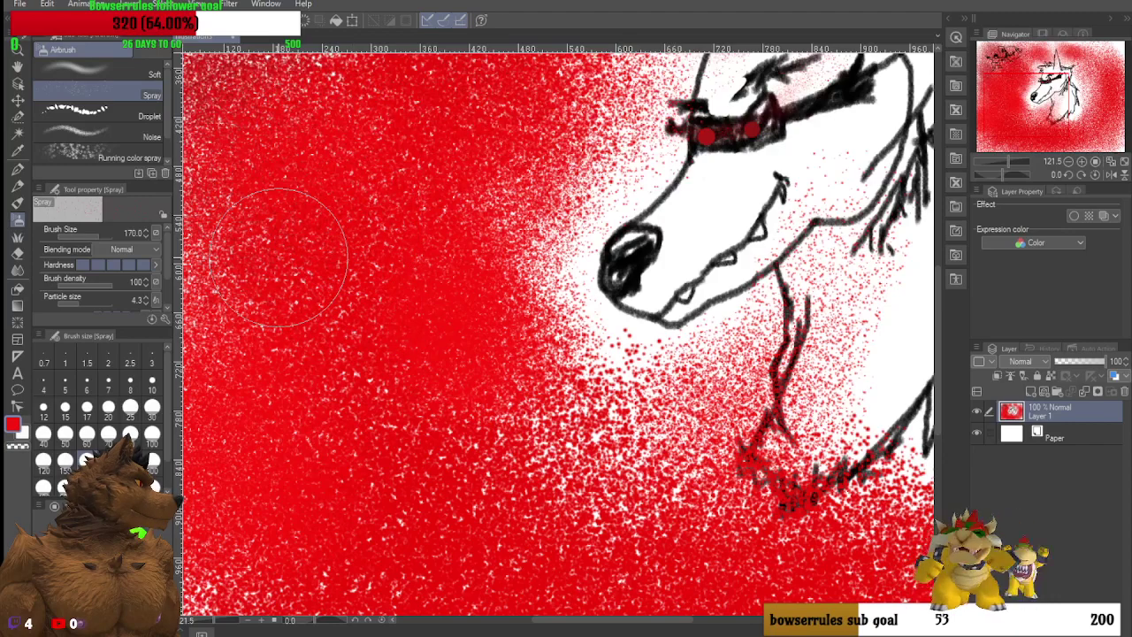
{"action": "scroll", "coordinate": [279, 246], "scroll_direction": "down", "scroll_amount": 2}
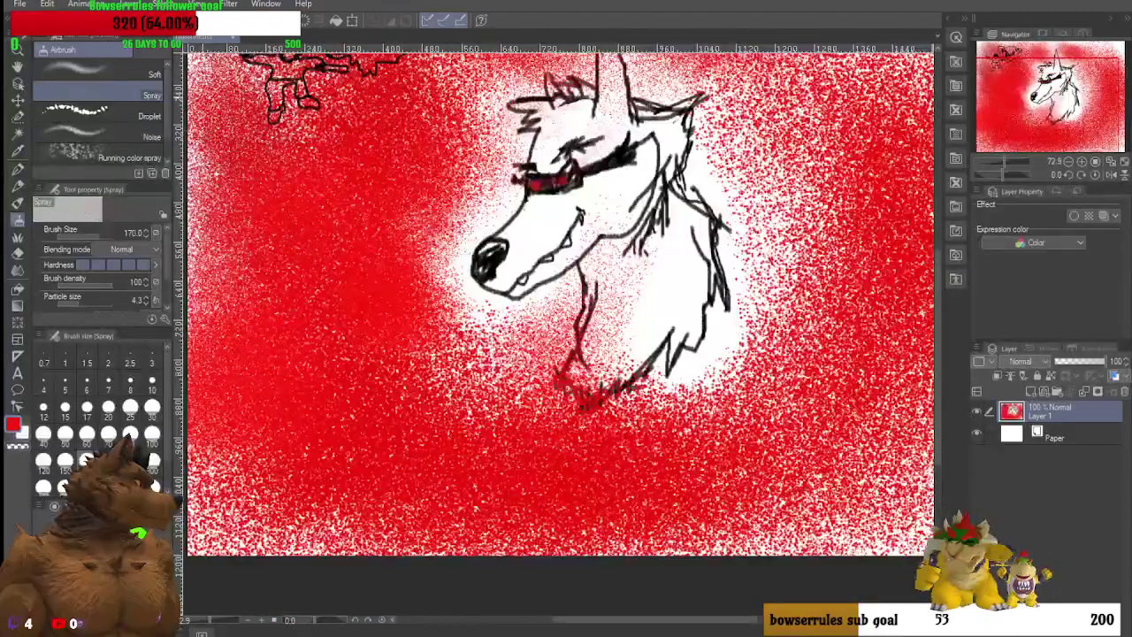
Step: Spray red speckles over the paler patches along the canvas's left and bottom edges, the lower-right corner and the upper-right background
{"action": "mouse_move", "coordinate": [203, 142]}
{"action": "left_mouse_down"}
{"action": "mouse_move", "coordinate": [340, 150]}
{"action": "mouse_move", "coordinate": [247, 124]}
{"action": "mouse_move", "coordinate": [257, 154]}
{"action": "mouse_move", "coordinate": [227, 114]}
{"action": "left_mouse_up"}
{"action": "scroll", "coordinate": [269, 235], "scroll_direction": "down", "scroll_amount": 1}
{"action": "mouse_move", "coordinate": [257, 424]}
{"action": "left_mouse_down"}
{"action": "mouse_move", "coordinate": [233, 454]}
{"action": "mouse_move", "coordinate": [328, 411]}
{"action": "left_mouse_up"}
{"action": "left_click_drag", "start_coordinate": [270, 379], "coordinate": [217, 416]}
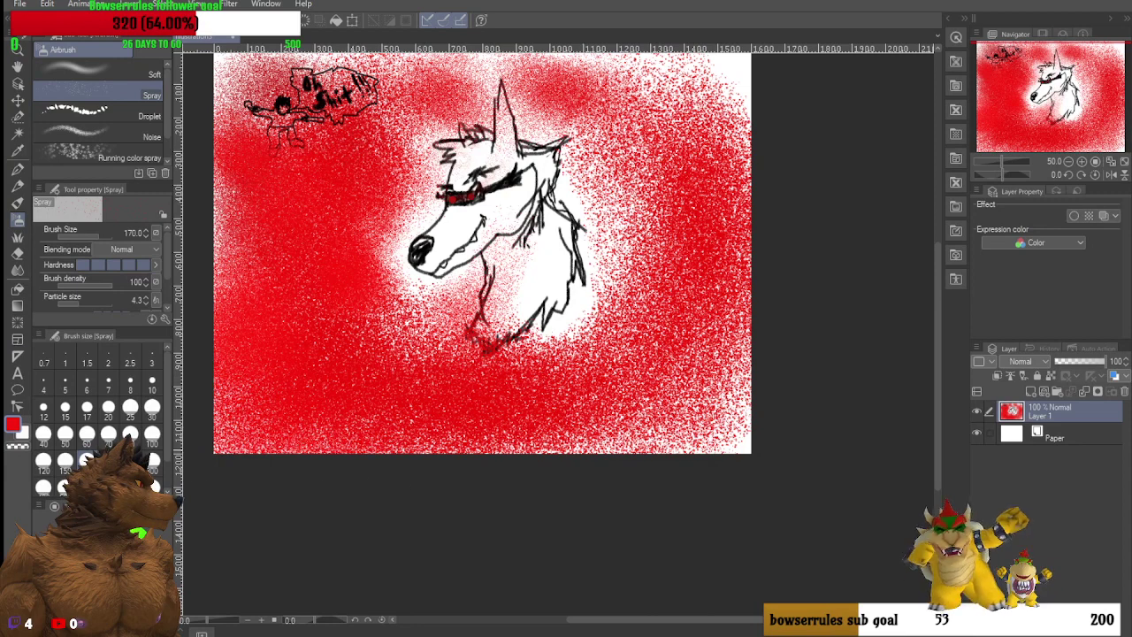
{"action": "mouse_move", "coordinate": [239, 456]}
{"action": "left_mouse_down"}
{"action": "mouse_move", "coordinate": [330, 424]}
{"action": "mouse_move", "coordinate": [272, 408]}
{"action": "mouse_move", "coordinate": [276, 425]}
{"action": "mouse_move", "coordinate": [331, 393]}
{"action": "mouse_move", "coordinate": [288, 395]}
{"action": "mouse_move", "coordinate": [398, 449]}
{"action": "mouse_move", "coordinate": [230, 383]}
{"action": "mouse_move", "coordinate": [462, 422]}
{"action": "left_mouse_up"}
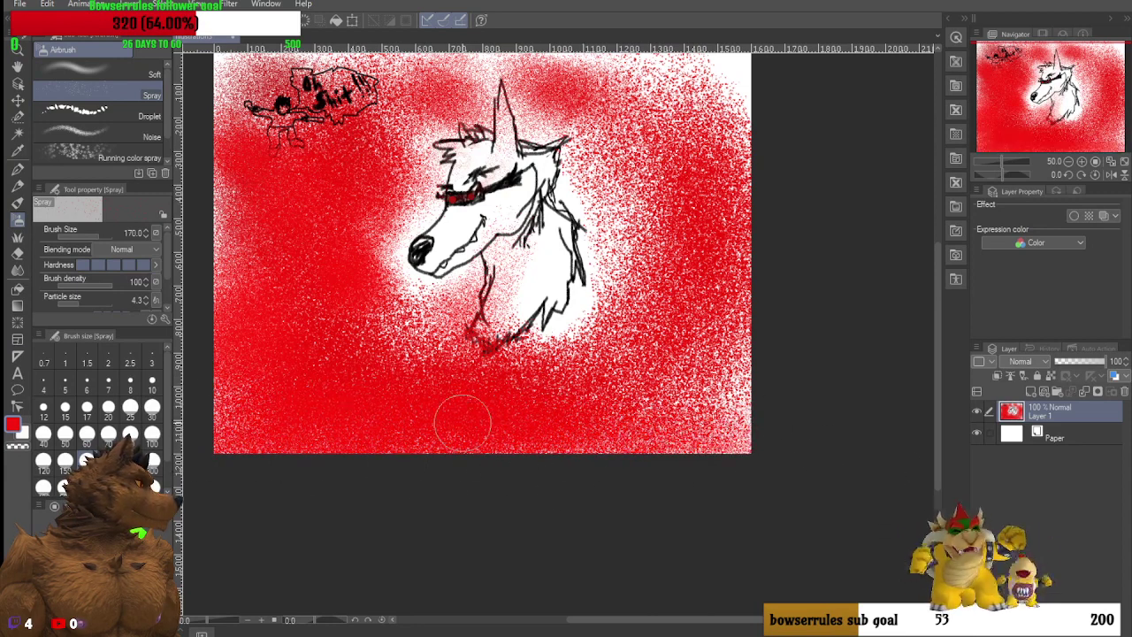
{"action": "mouse_move", "coordinate": [750, 383]}
{"action": "left_mouse_down"}
{"action": "mouse_move", "coordinate": [627, 412]}
{"action": "mouse_move", "coordinate": [691, 267]}
{"action": "mouse_move", "coordinate": [690, 385]}
{"action": "mouse_move", "coordinate": [729, 347]}
{"action": "mouse_move", "coordinate": [746, 401]}
{"action": "mouse_move", "coordinate": [742, 431]}
{"action": "mouse_move", "coordinate": [705, 449]}
{"action": "left_mouse_up"}
{"action": "left_click_drag", "start_coordinate": [586, 431], "coordinate": [667, 469]}
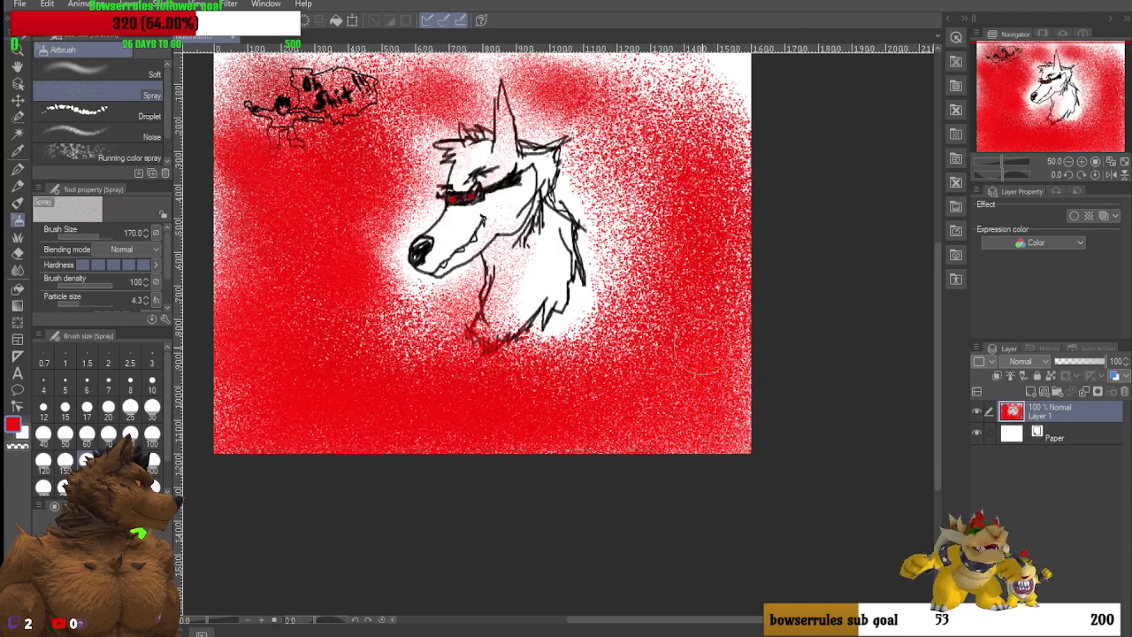
{"action": "mouse_move", "coordinate": [712, 82]}
{"action": "left_mouse_down"}
{"action": "mouse_move", "coordinate": [610, 83]}
{"action": "mouse_move", "coordinate": [561, 130]}
{"action": "mouse_move", "coordinate": [485, 73]}
{"action": "mouse_move", "coordinate": [553, 132]}
{"action": "mouse_move", "coordinate": [433, 131]}
{"action": "mouse_move", "coordinate": [592, 91]}
{"action": "left_mouse_up"}
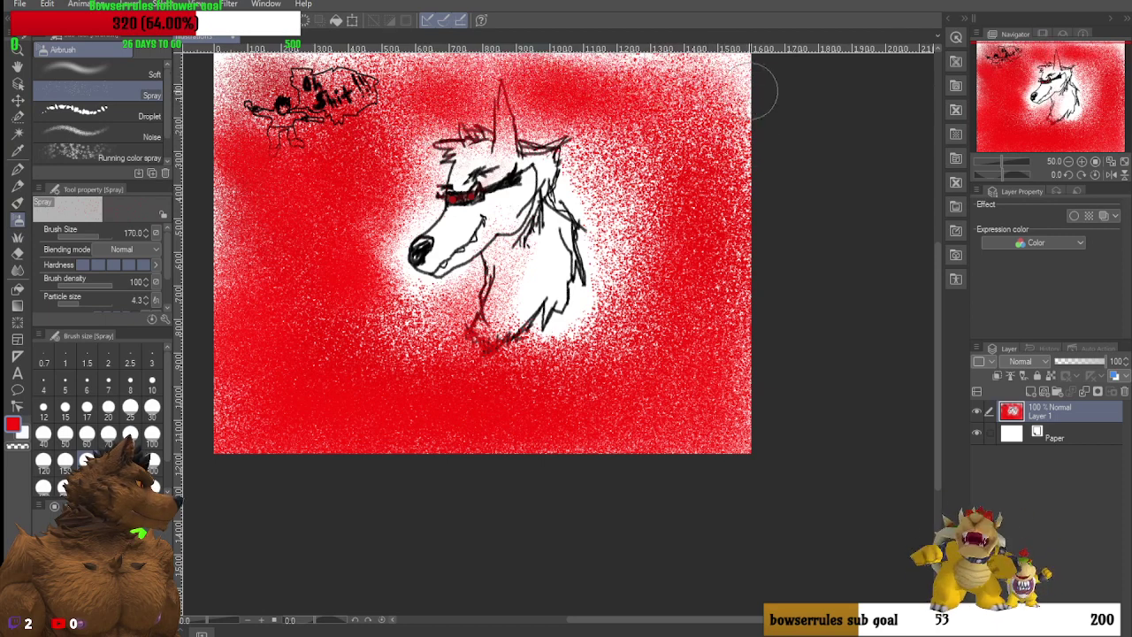
Step: Place a horizontal guide across the canvas at the base of the horn and make Layer 1 the active layer again
{"action": "left_click_drag", "start_coordinate": [619, 48], "coordinate": [619, 148]}
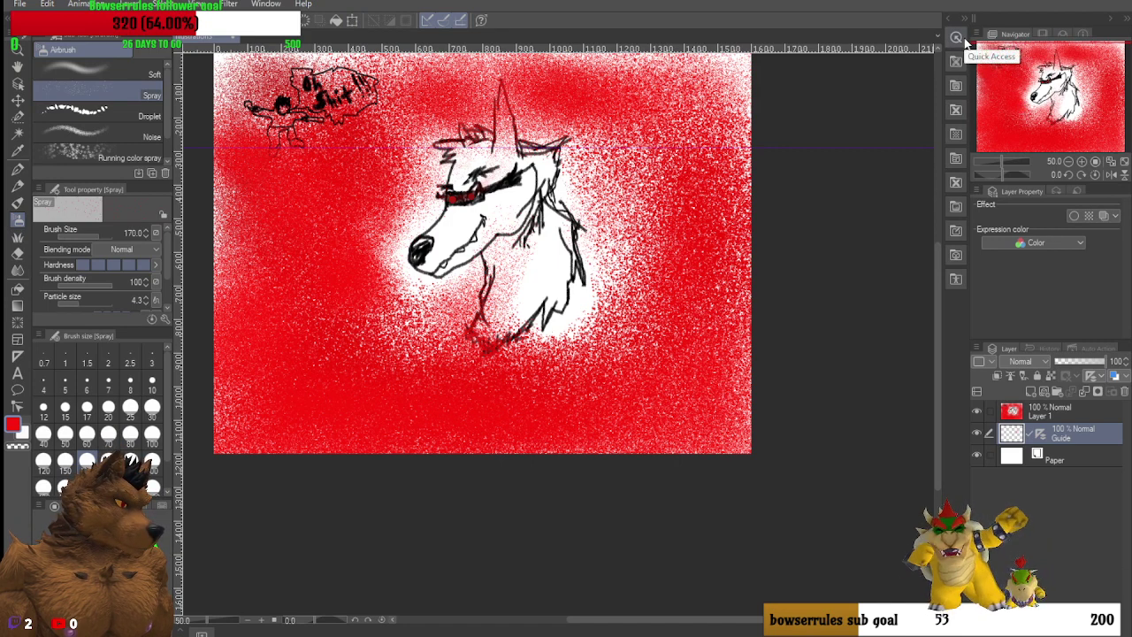
{"action": "left_click", "coordinate": [1051, 418]}
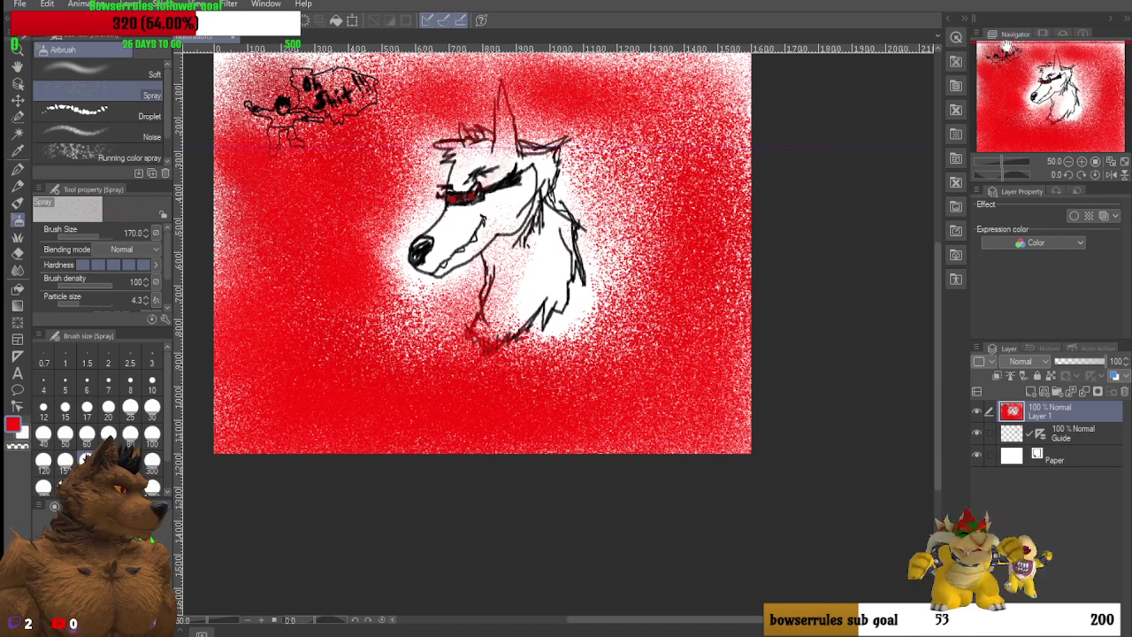
{"action": "left_click_drag", "start_coordinate": [1023, 46], "coordinate": [1029, 88]}
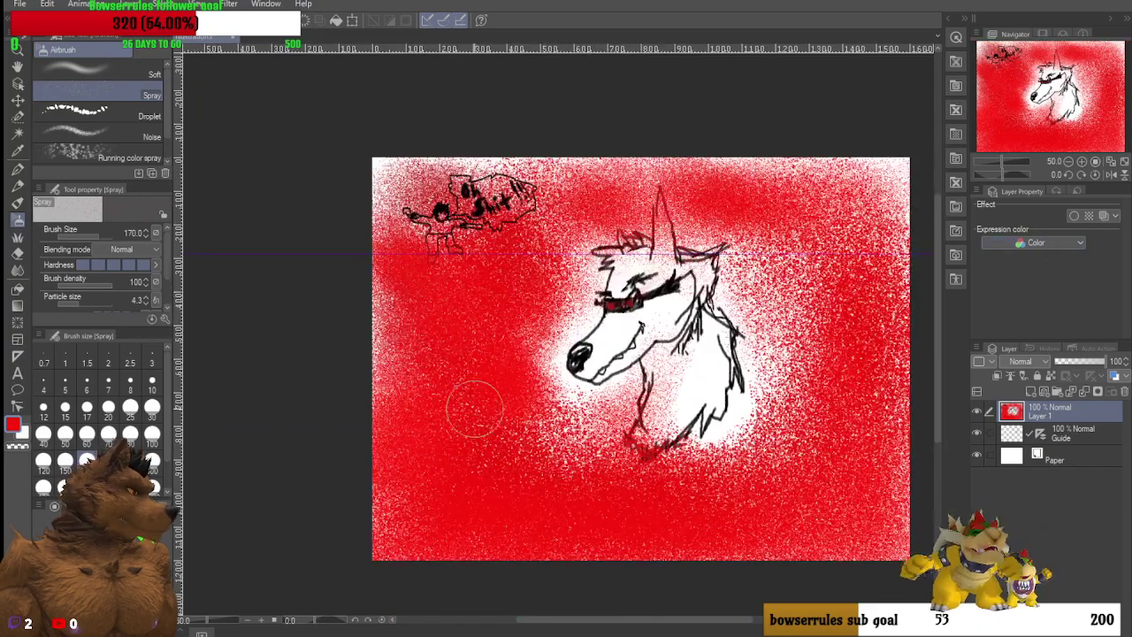
{"action": "scroll", "coordinate": [699, 387], "scroll_direction": "up", "scroll_amount": 1}
{"action": "scroll", "coordinate": [716, 385], "scroll_direction": "up", "scroll_amount": 2}
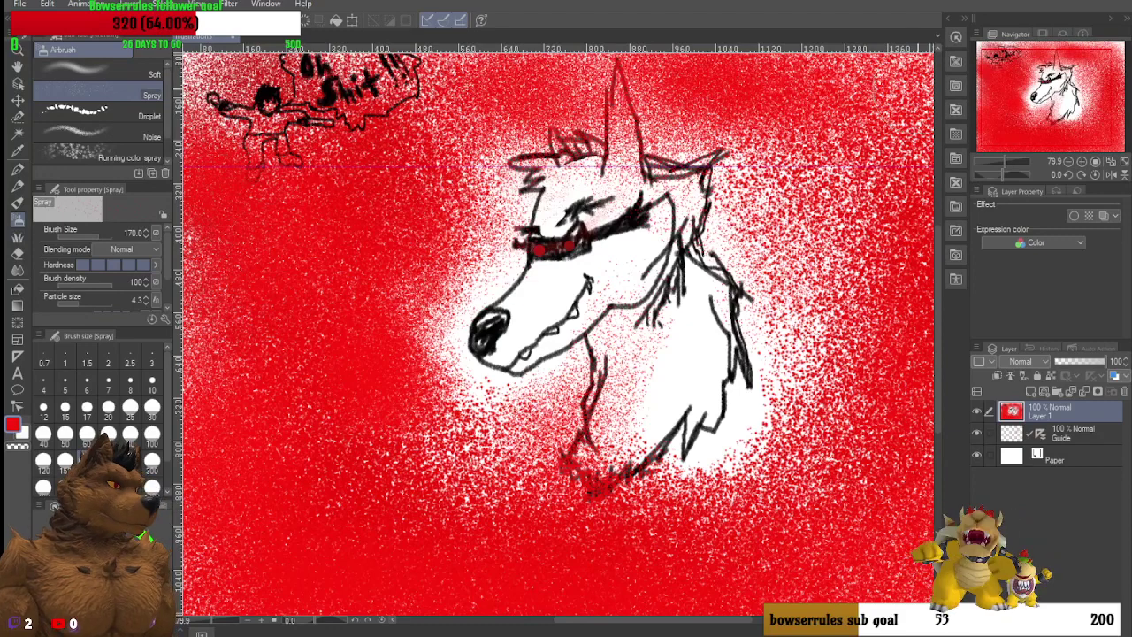
{"action": "left_click", "coordinate": [960, 69]}
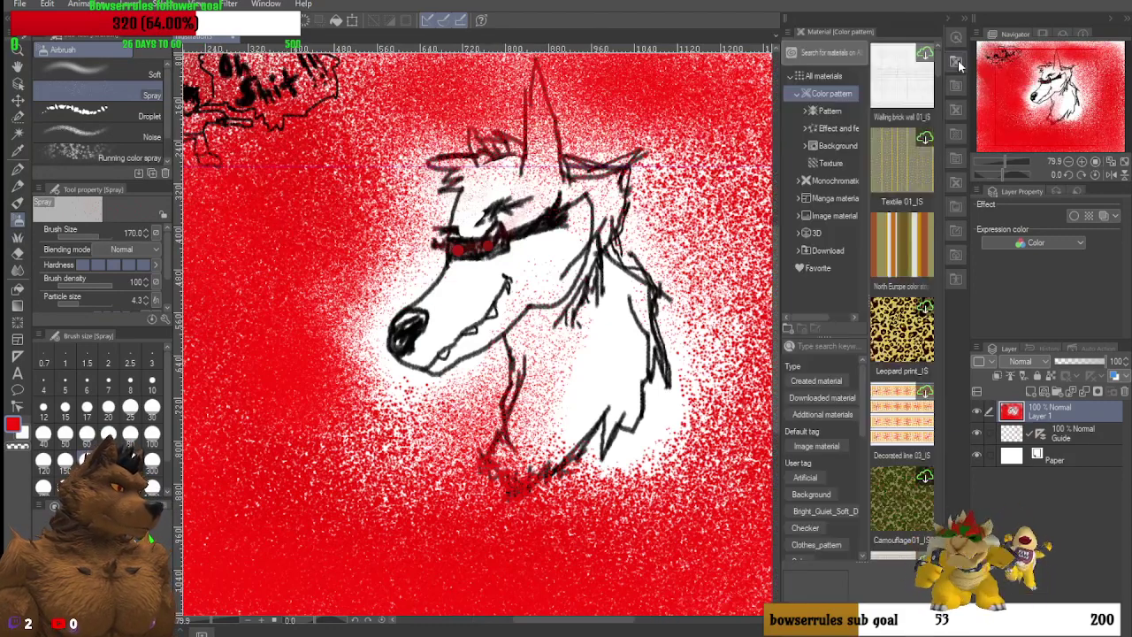
{"action": "left_click", "coordinate": [959, 64]}
{"action": "left_click", "coordinate": [956, 40]}
{"action": "left_click", "coordinate": [956, 41]}
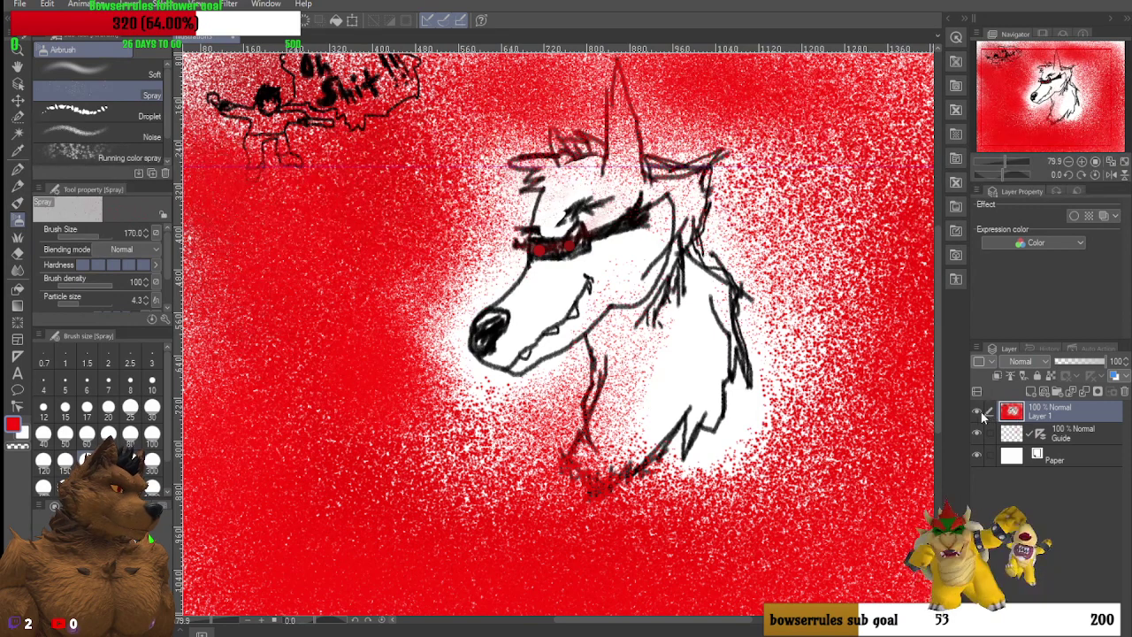
Step: Delete the ruler from the Guide layer and leave that layer visible and active
{"action": "left_click", "coordinate": [977, 457]}
{"action": "left_click", "coordinate": [977, 457]}
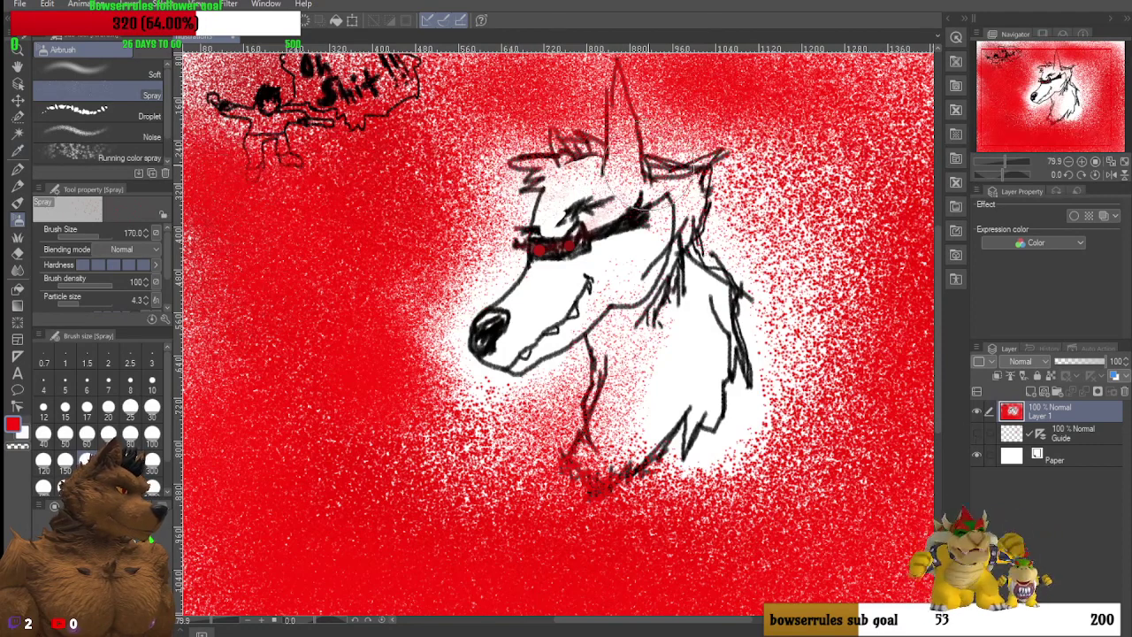
{"action": "right_click", "coordinate": [1028, 438]}
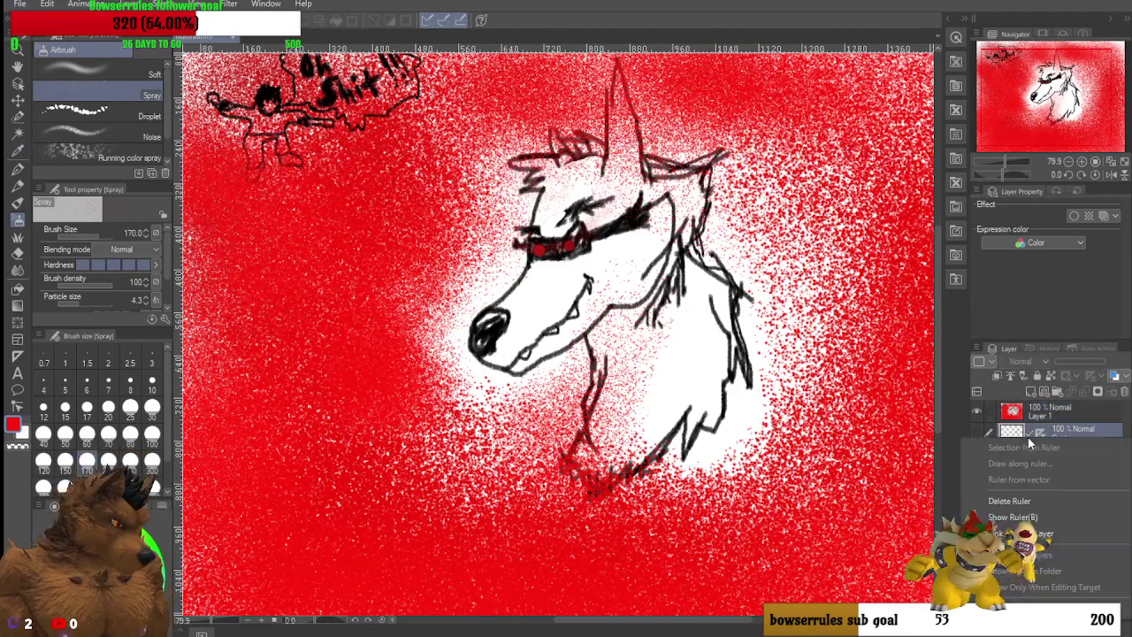
{"action": "left_click", "coordinate": [994, 502]}
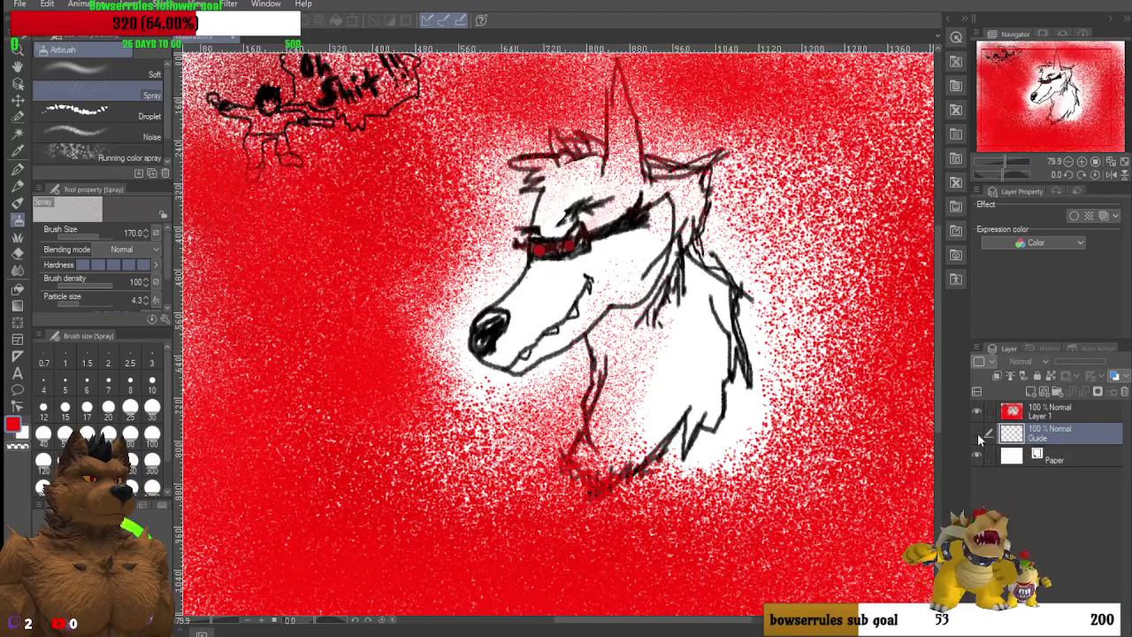
{"action": "left_click", "coordinate": [992, 441]}
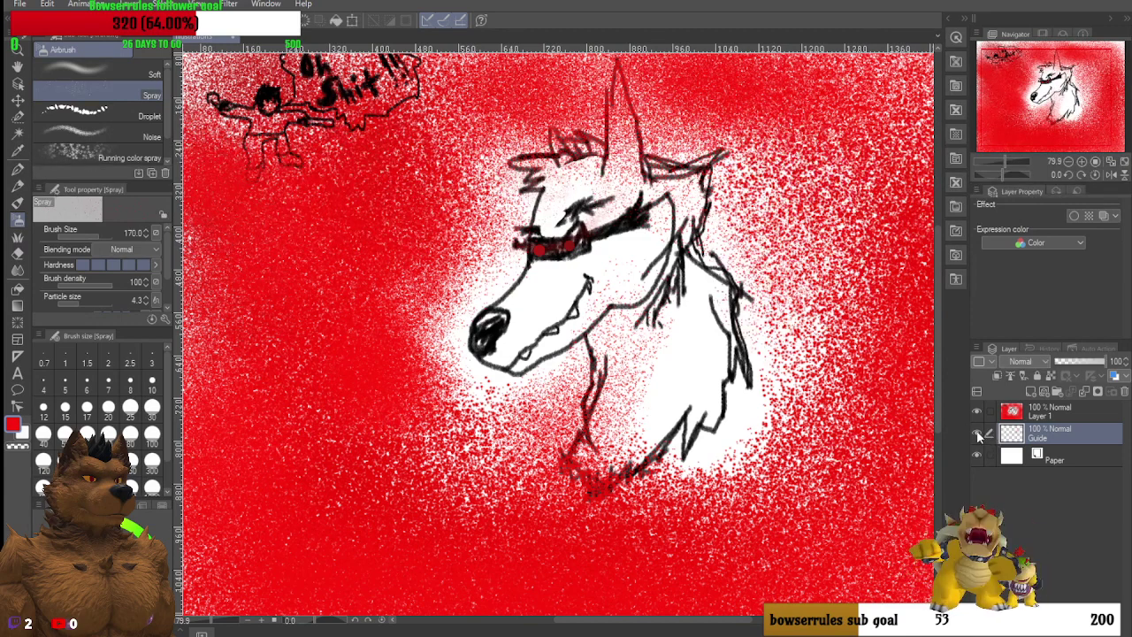
{"action": "left_click", "coordinate": [989, 410]}
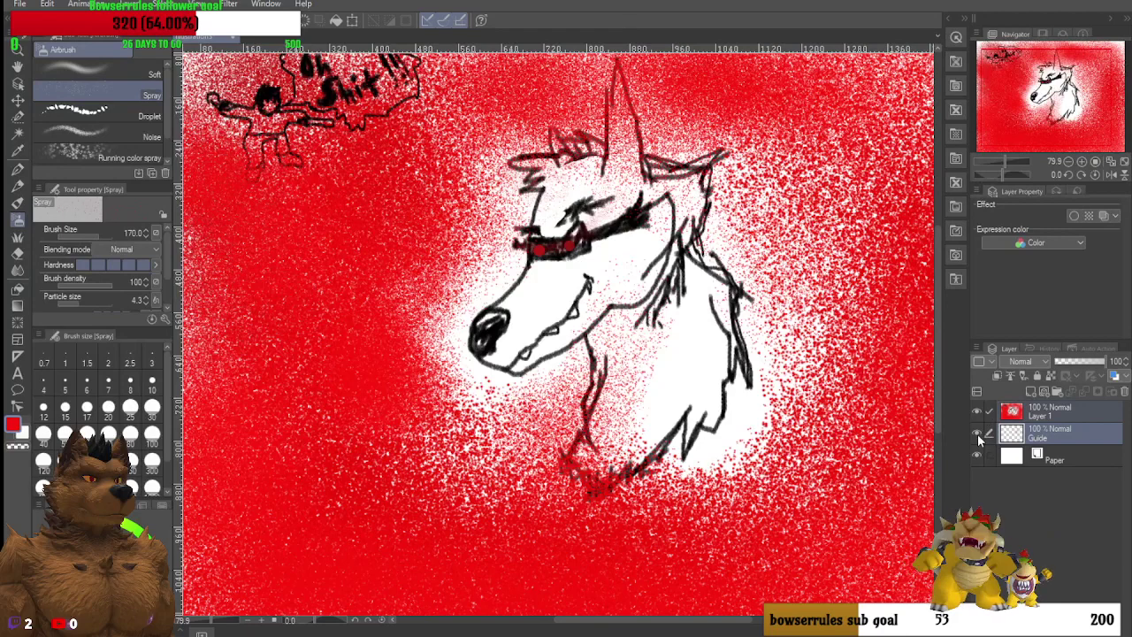
{"action": "left_click", "coordinate": [989, 411]}
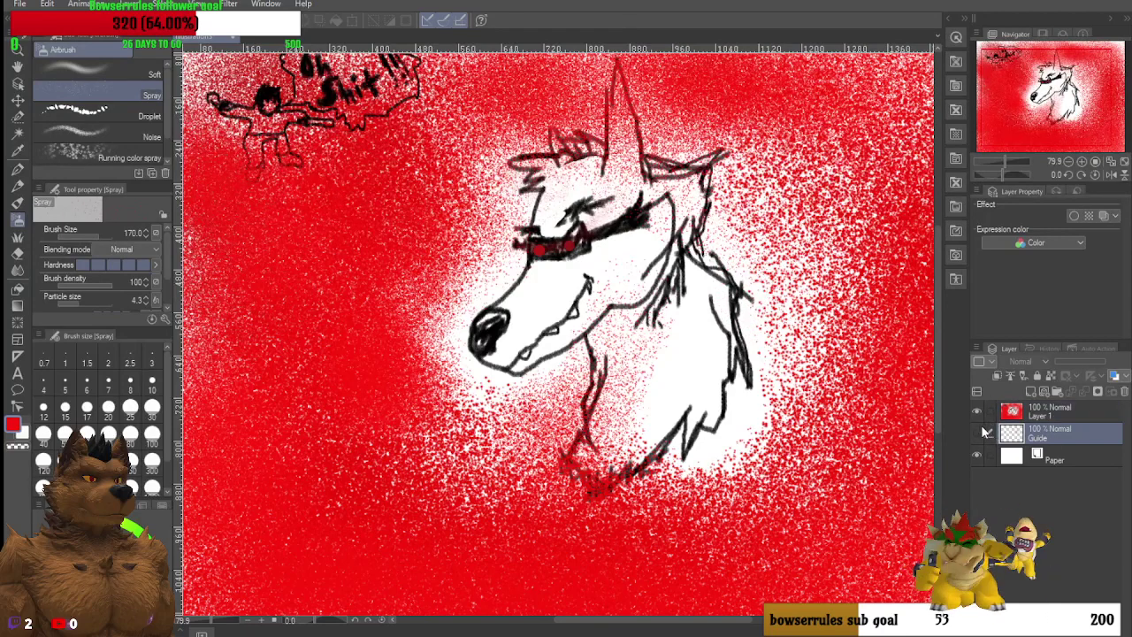
{"action": "left_click", "coordinate": [977, 433]}
Step: Spray red speckles on the Guide layer over the wolf's neck fur and the background behind and below it
{"action": "mouse_move", "coordinate": [712, 266]}
{"action": "left_mouse_down"}
{"action": "mouse_move", "coordinate": [760, 256]}
{"action": "mouse_move", "coordinate": [761, 416]}
{"action": "left_mouse_up"}
{"action": "mouse_move", "coordinate": [823, 252]}
{"action": "left_mouse_down"}
{"action": "mouse_move", "coordinate": [875, 274]}
{"action": "mouse_move", "coordinate": [778, 451]}
{"action": "mouse_move", "coordinate": [725, 477]}
{"action": "mouse_move", "coordinate": [707, 451]}
{"action": "mouse_move", "coordinate": [672, 442]}
{"action": "left_mouse_up"}
{"action": "mouse_move", "coordinate": [436, 517]}
{"action": "left_mouse_down"}
{"action": "mouse_move", "coordinate": [544, 479]}
{"action": "mouse_move", "coordinate": [818, 478]}
{"action": "left_mouse_up"}
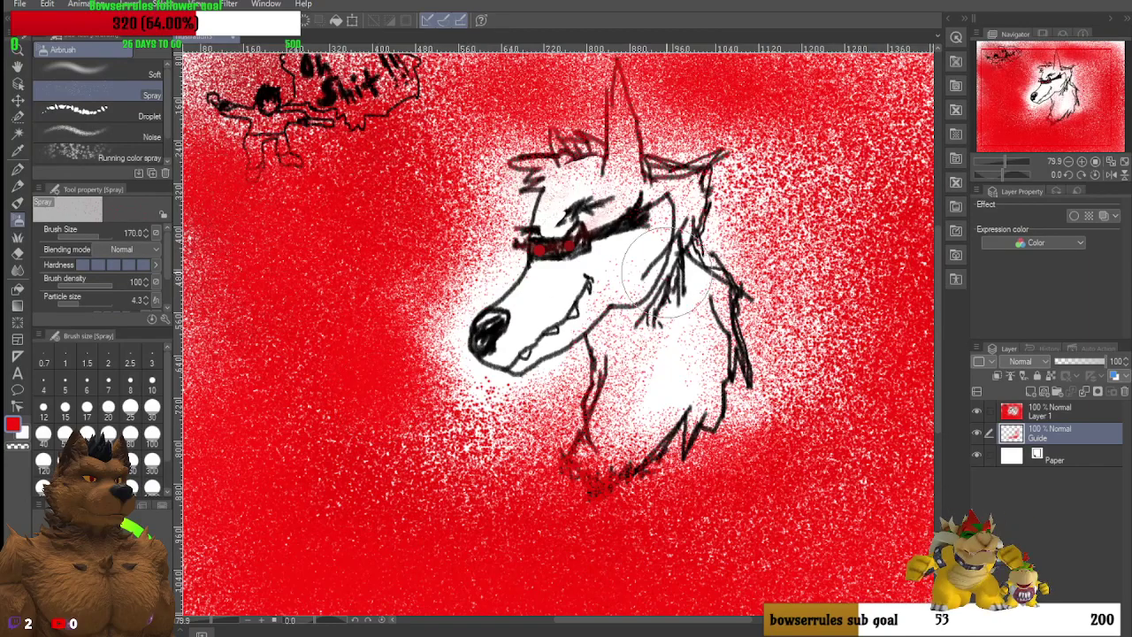
Step: Shade the area under the wolf's ear reddish-brown on the Guide layer, using the Mechanical pencil at size 15
{"action": "scroll", "coordinate": [636, 279], "scroll_direction": "up", "scroll_amount": 2}
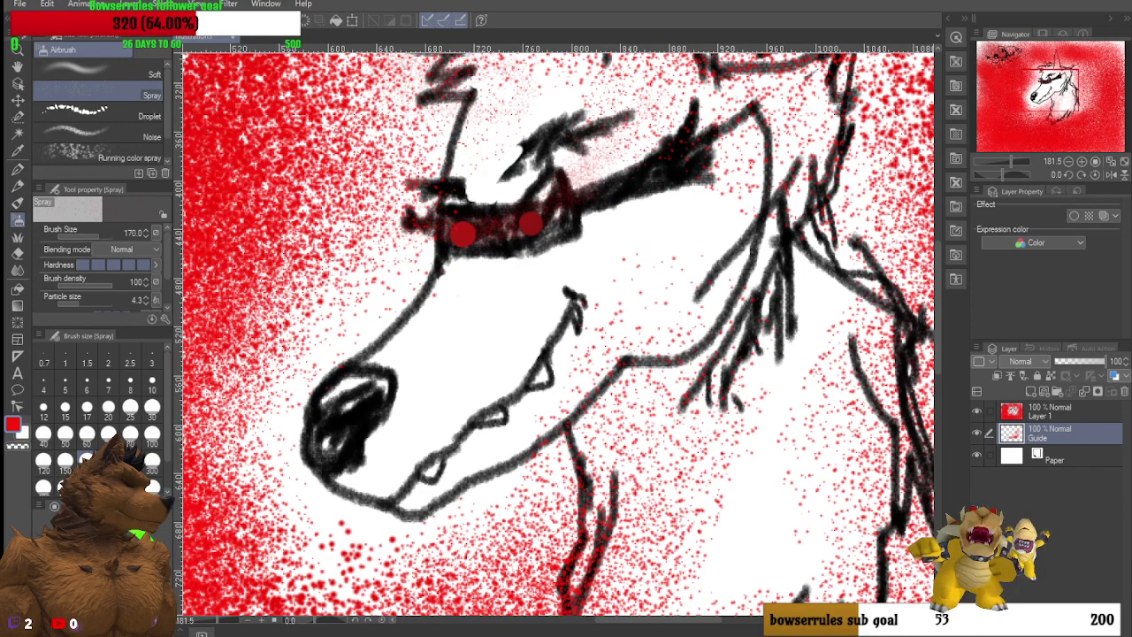
{"action": "scroll", "coordinate": [345, 420], "scroll_direction": "down", "scroll_amount": 2}
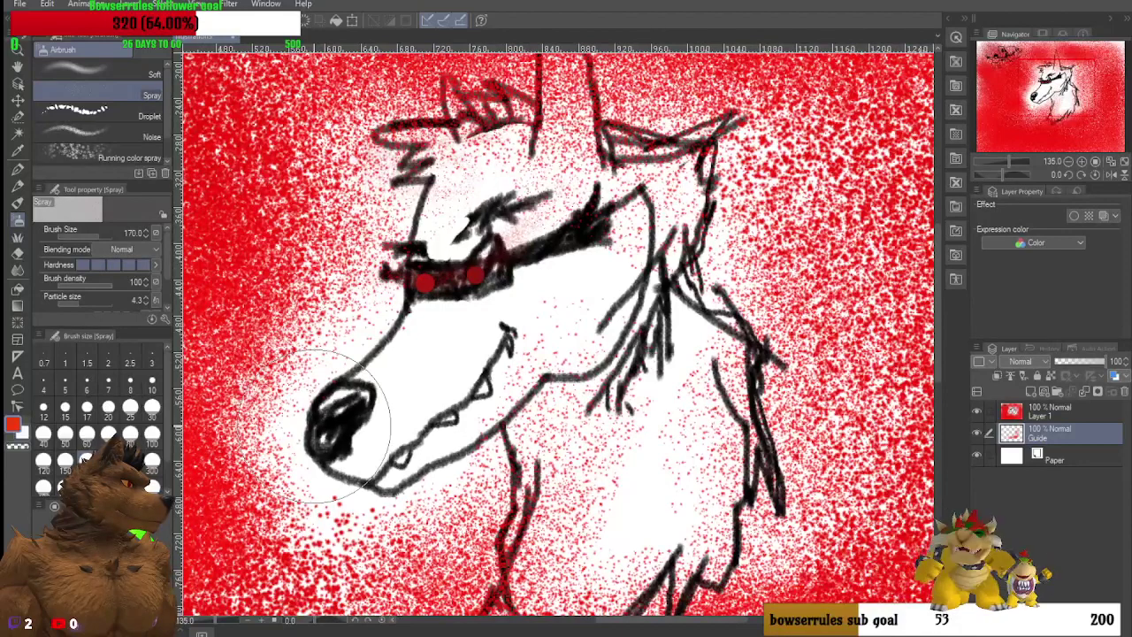
{"action": "scroll", "coordinate": [341, 423], "scroll_direction": "down", "scroll_amount": 2}
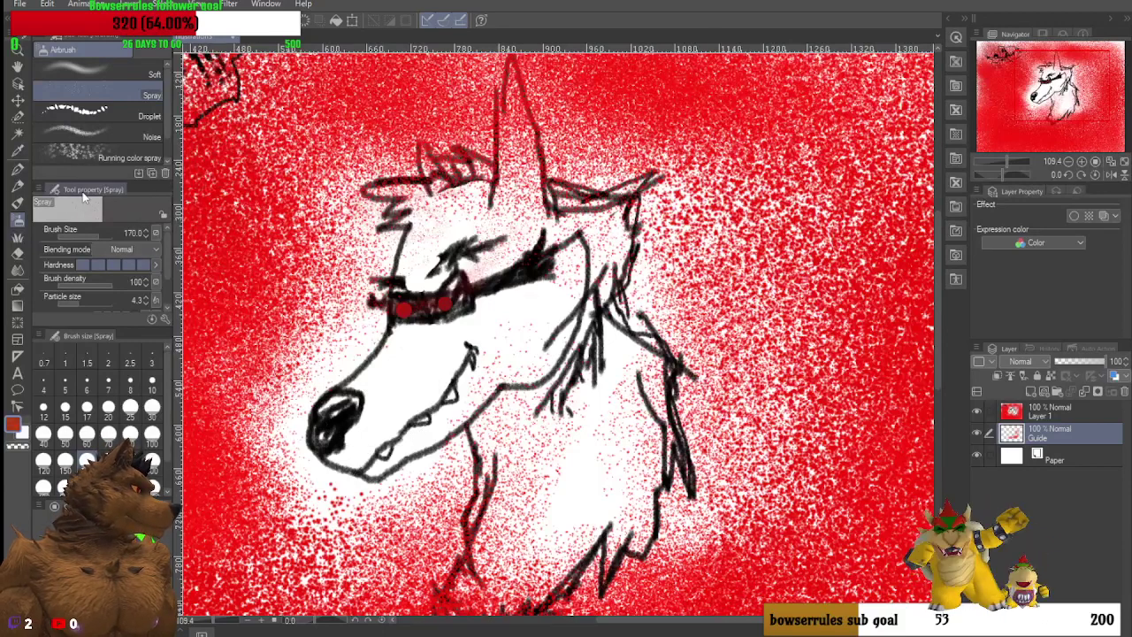
{"action": "left_click", "coordinate": [18, 195]}
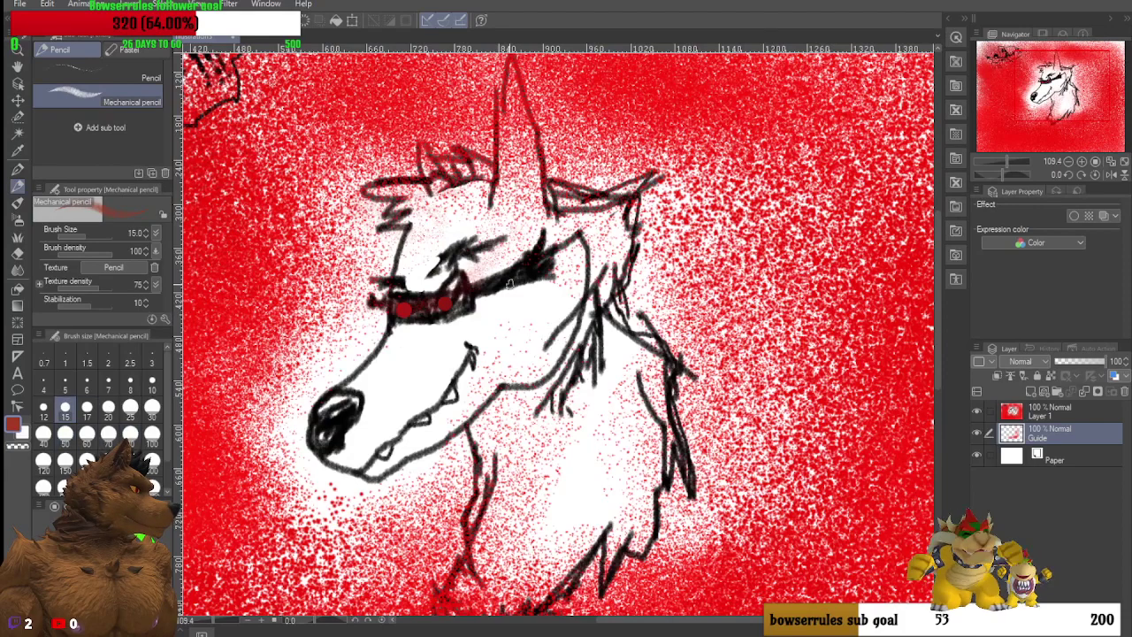
{"action": "scroll", "coordinate": [628, 218], "scroll_direction": "up", "scroll_amount": 5}
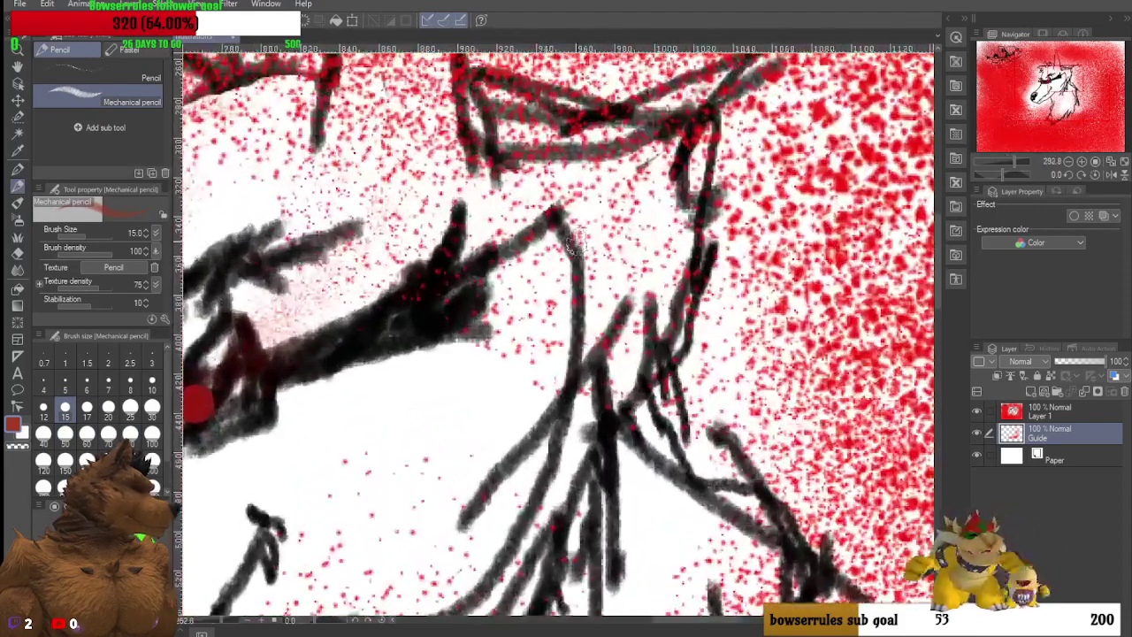
{"action": "mouse_move", "coordinate": [559, 234]}
{"action": "left_mouse_down"}
{"action": "mouse_move", "coordinate": [576, 206]}
{"action": "mouse_move", "coordinate": [539, 241]}
{"action": "mouse_move", "coordinate": [611, 170]}
{"action": "mouse_move", "coordinate": [724, 92]}
{"action": "mouse_move", "coordinate": [584, 276]}
{"action": "mouse_move", "coordinate": [563, 246]}
{"action": "mouse_move", "coordinate": [636, 208]}
{"action": "mouse_move", "coordinate": [616, 281]}
{"action": "mouse_move", "coordinate": [663, 232]}
{"action": "mouse_move", "coordinate": [637, 318]}
{"action": "mouse_move", "coordinate": [588, 351]}
{"action": "mouse_move", "coordinate": [617, 378]}
{"action": "mouse_move", "coordinate": [567, 391]}
{"action": "mouse_move", "coordinate": [564, 442]}
{"action": "mouse_move", "coordinate": [541, 437]}
{"action": "mouse_move", "coordinate": [502, 480]}
{"action": "mouse_move", "coordinate": [567, 409]}
{"action": "mouse_move", "coordinate": [540, 429]}
{"action": "mouse_move", "coordinate": [577, 435]}
{"action": "left_mouse_up"}
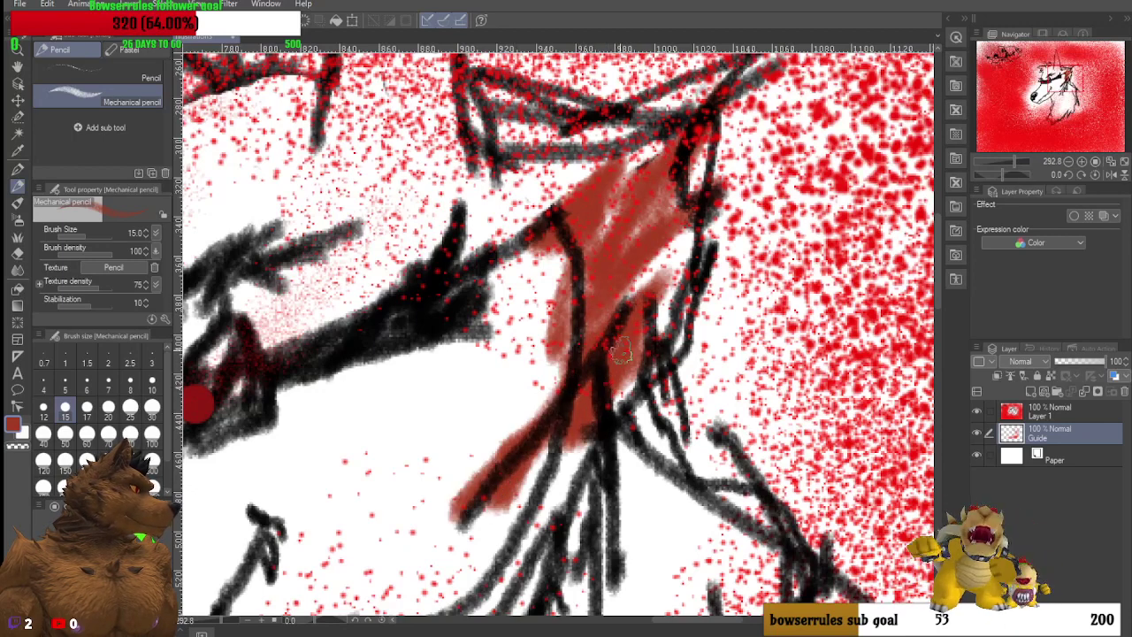
Step: Cover the wolf's ear and the fur below it with solid reddish-brown pencil strokes on Layer 1
{"action": "left_click", "coordinate": [1053, 411]}
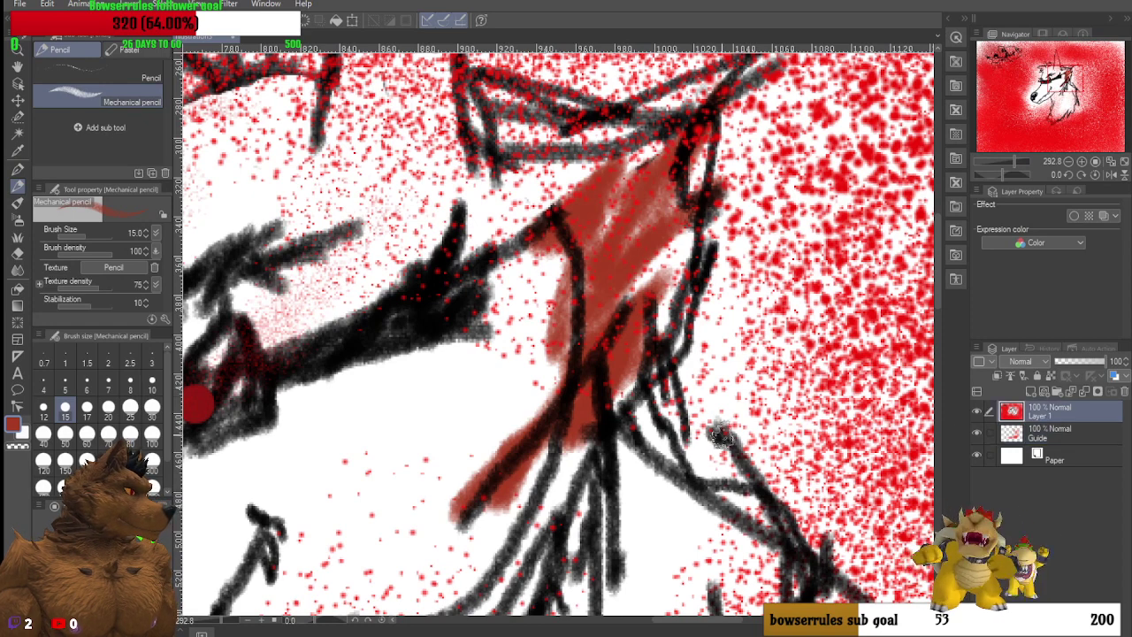
{"action": "mouse_move", "coordinate": [554, 422]}
{"action": "left_mouse_down"}
{"action": "mouse_move", "coordinate": [502, 458]}
{"action": "mouse_move", "coordinate": [560, 398]}
{"action": "mouse_move", "coordinate": [500, 469]}
{"action": "mouse_move", "coordinate": [562, 408]}
{"action": "mouse_move", "coordinate": [627, 301]}
{"action": "mouse_move", "coordinate": [577, 432]}
{"action": "mouse_move", "coordinate": [579, 458]}
{"action": "left_mouse_up"}
{"action": "mouse_move", "coordinate": [670, 370]}
{"action": "left_mouse_down"}
{"action": "mouse_move", "coordinate": [639, 402]}
{"action": "mouse_move", "coordinate": [533, 431]}
{"action": "mouse_move", "coordinate": [570, 381]}
{"action": "mouse_move", "coordinate": [598, 288]}
{"action": "mouse_move", "coordinate": [600, 253]}
{"action": "mouse_move", "coordinate": [555, 328]}
{"action": "mouse_move", "coordinate": [577, 262]}
{"action": "mouse_move", "coordinate": [553, 212]}
{"action": "mouse_move", "coordinate": [586, 213]}
{"action": "mouse_move", "coordinate": [566, 284]}
{"action": "mouse_move", "coordinate": [531, 312]}
{"action": "mouse_move", "coordinate": [545, 290]}
{"action": "mouse_move", "coordinate": [531, 230]}
{"action": "mouse_move", "coordinate": [579, 157]}
{"action": "mouse_move", "coordinate": [507, 215]}
{"action": "mouse_move", "coordinate": [532, 179]}
{"action": "mouse_move", "coordinate": [452, 256]}
{"action": "mouse_move", "coordinate": [548, 212]}
{"action": "mouse_move", "coordinate": [509, 274]}
{"action": "mouse_move", "coordinate": [587, 219]}
{"action": "mouse_move", "coordinate": [583, 275]}
{"action": "mouse_move", "coordinate": [540, 347]}
{"action": "mouse_move", "coordinate": [468, 383]}
{"action": "mouse_move", "coordinate": [516, 352]}
{"action": "mouse_move", "coordinate": [504, 364]}
{"action": "mouse_move", "coordinate": [616, 318]}
{"action": "mouse_move", "coordinate": [658, 283]}
{"action": "mouse_move", "coordinate": [689, 295]}
{"action": "mouse_move", "coordinate": [667, 337]}
{"action": "mouse_move", "coordinate": [687, 304]}
{"action": "mouse_move", "coordinate": [694, 360]}
{"action": "mouse_move", "coordinate": [673, 332]}
{"action": "mouse_move", "coordinate": [683, 288]}
{"action": "mouse_move", "coordinate": [731, 213]}
{"action": "mouse_move", "coordinate": [645, 301]}
{"action": "mouse_move", "coordinate": [694, 121]}
{"action": "mouse_move", "coordinate": [722, 111]}
{"action": "mouse_move", "coordinate": [703, 133]}
{"action": "mouse_move", "coordinate": [715, 104]}
{"action": "mouse_move", "coordinate": [682, 111]}
{"action": "mouse_move", "coordinate": [674, 86]}
{"action": "mouse_move", "coordinate": [716, 61]}
{"action": "mouse_move", "coordinate": [641, 91]}
{"action": "mouse_move", "coordinate": [636, 106]}
{"action": "mouse_move", "coordinate": [659, 123]}
{"action": "mouse_move", "coordinate": [727, 131]}
{"action": "mouse_move", "coordinate": [677, 159]}
{"action": "mouse_move", "coordinate": [719, 118]}
{"action": "mouse_move", "coordinate": [716, 79]}
{"action": "mouse_move", "coordinate": [635, 172]}
{"action": "mouse_move", "coordinate": [621, 253]}
{"action": "mouse_move", "coordinate": [654, 316]}
{"action": "mouse_move", "coordinate": [700, 289]}
{"action": "mouse_move", "coordinate": [667, 155]}
{"action": "mouse_move", "coordinate": [623, 166]}
{"action": "mouse_move", "coordinate": [489, 157]}
{"action": "mouse_move", "coordinate": [464, 120]}
{"action": "mouse_move", "coordinate": [470, 94]}
{"action": "mouse_move", "coordinate": [481, 131]}
{"action": "mouse_move", "coordinate": [624, 165]}
{"action": "mouse_move", "coordinate": [403, 146]}
{"action": "mouse_move", "coordinate": [464, 88]}
{"action": "mouse_move", "coordinate": [503, 135]}
{"action": "mouse_move", "coordinate": [495, 102]}
{"action": "mouse_move", "coordinate": [459, 80]}
{"action": "mouse_move", "coordinate": [491, 66]}
{"action": "mouse_move", "coordinate": [523, 119]}
{"action": "mouse_move", "coordinate": [517, 155]}
{"action": "mouse_move", "coordinate": [742, 142]}
{"action": "mouse_move", "coordinate": [684, 300]}
{"action": "mouse_move", "coordinate": [631, 374]}
{"action": "mouse_move", "coordinate": [525, 404]}
{"action": "mouse_move", "coordinate": [540, 465]}
{"action": "mouse_move", "coordinate": [500, 524]}
{"action": "mouse_move", "coordinate": [634, 353]}
{"action": "left_mouse_up"}
{"action": "scroll", "coordinate": [635, 395], "scroll_direction": "down", "scroll_amount": 2}
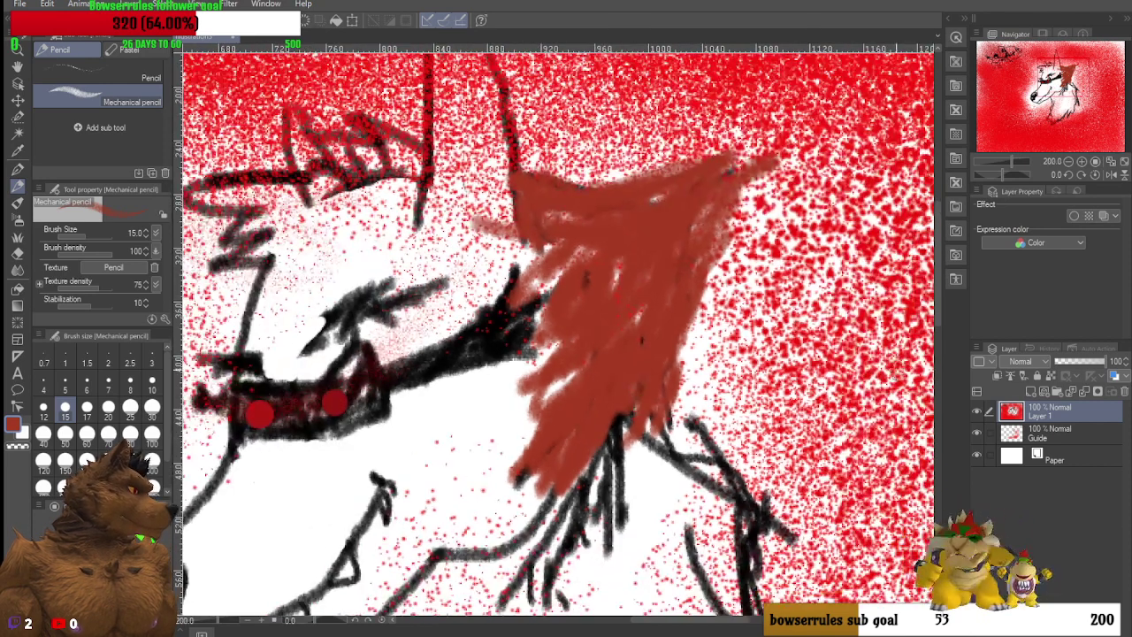
Step: Extend the reddish-brown strokes from the ear up the horn's near edge and across the horn's base to the hair tuft
{"action": "mouse_move", "coordinate": [520, 235]}
{"action": "left_mouse_down"}
{"action": "mouse_move", "coordinate": [492, 124]}
{"action": "mouse_move", "coordinate": [503, 110]}
{"action": "mouse_move", "coordinate": [517, 154]}
{"action": "mouse_move", "coordinate": [532, 139]}
{"action": "mouse_move", "coordinate": [527, 111]}
{"action": "mouse_move", "coordinate": [546, 166]}
{"action": "left_mouse_up"}
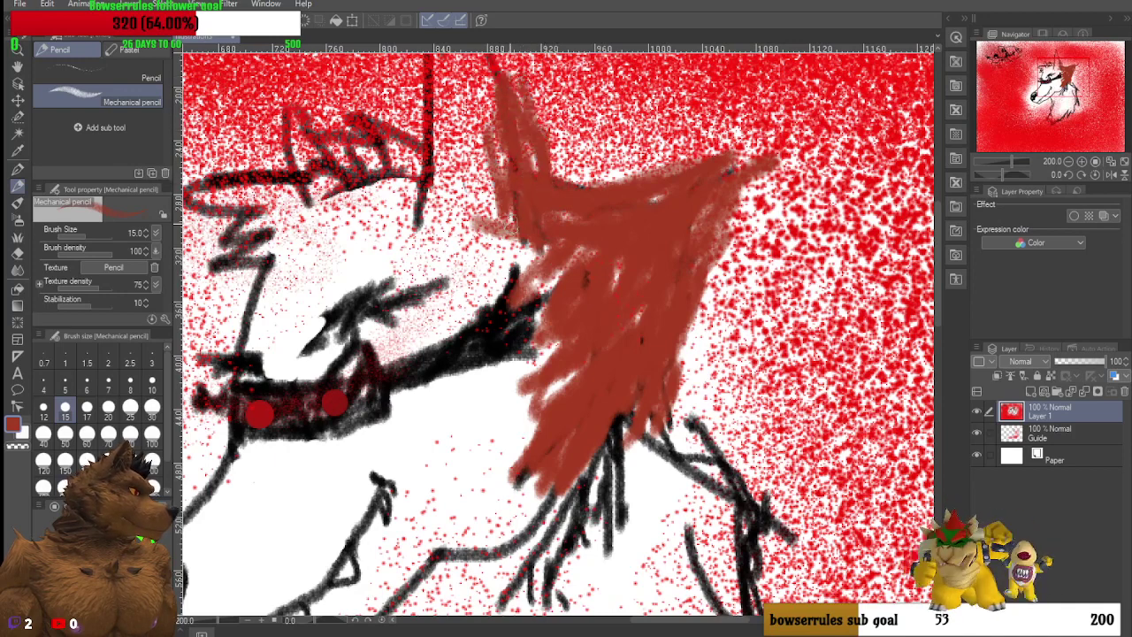
{"action": "mouse_move", "coordinate": [413, 164]}
{"action": "left_mouse_down"}
{"action": "mouse_move", "coordinate": [441, 239]}
{"action": "mouse_move", "coordinate": [504, 221]}
{"action": "left_mouse_up"}
{"action": "left_click_drag", "start_coordinate": [375, 200], "coordinate": [402, 172]}
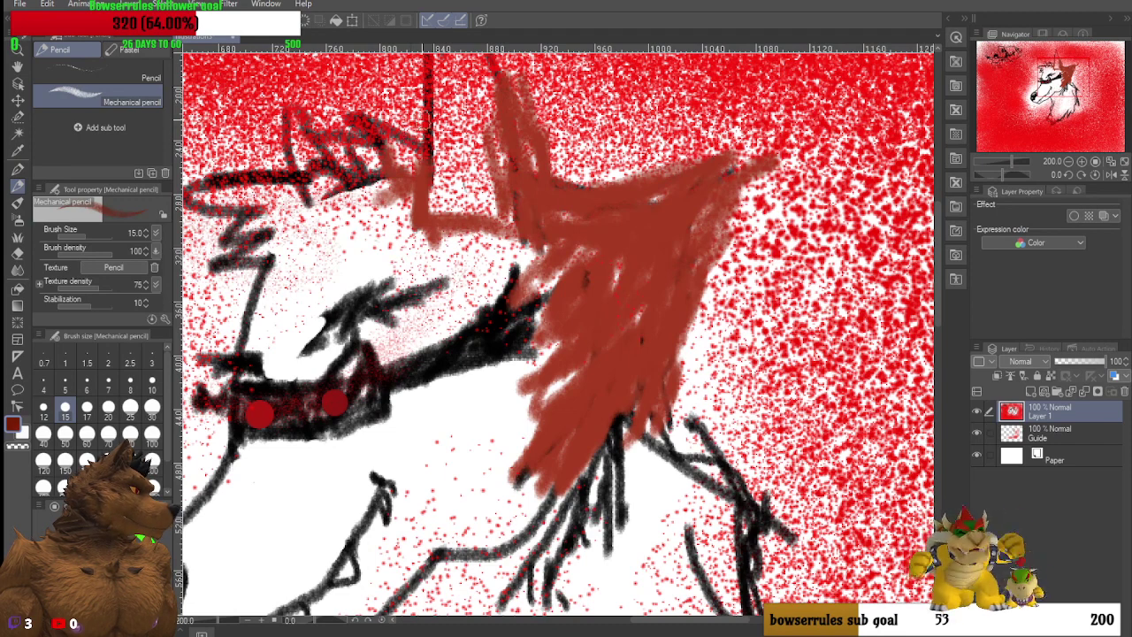
Step: Fill the wolf's hair tuft in front of the horn with dark brown pencil strokes and pick up the ear's reddish-brown color
{"action": "mouse_move", "coordinate": [392, 159]}
{"action": "left_mouse_down"}
{"action": "mouse_move", "coordinate": [390, 187]}
{"action": "mouse_move", "coordinate": [377, 160]}
{"action": "mouse_move", "coordinate": [352, 166]}
{"action": "mouse_move", "coordinate": [368, 177]}
{"action": "mouse_move", "coordinate": [362, 184]}
{"action": "mouse_move", "coordinate": [330, 175]}
{"action": "mouse_move", "coordinate": [281, 201]}
{"action": "mouse_move", "coordinate": [227, 195]}
{"action": "mouse_move", "coordinate": [295, 185]}
{"action": "mouse_move", "coordinate": [235, 185]}
{"action": "mouse_move", "coordinate": [216, 205]}
{"action": "mouse_move", "coordinate": [243, 229]}
{"action": "mouse_move", "coordinate": [279, 214]}
{"action": "mouse_move", "coordinate": [239, 236]}
{"action": "mouse_move", "coordinate": [246, 262]}
{"action": "mouse_move", "coordinate": [225, 265]}
{"action": "mouse_move", "coordinate": [262, 227]}
{"action": "mouse_move", "coordinate": [202, 200]}
{"action": "left_mouse_up"}
{"action": "mouse_move", "coordinate": [309, 205]}
{"action": "left_mouse_down"}
{"action": "mouse_move", "coordinate": [353, 213]}
{"action": "mouse_move", "coordinate": [347, 205]}
{"action": "left_mouse_up"}
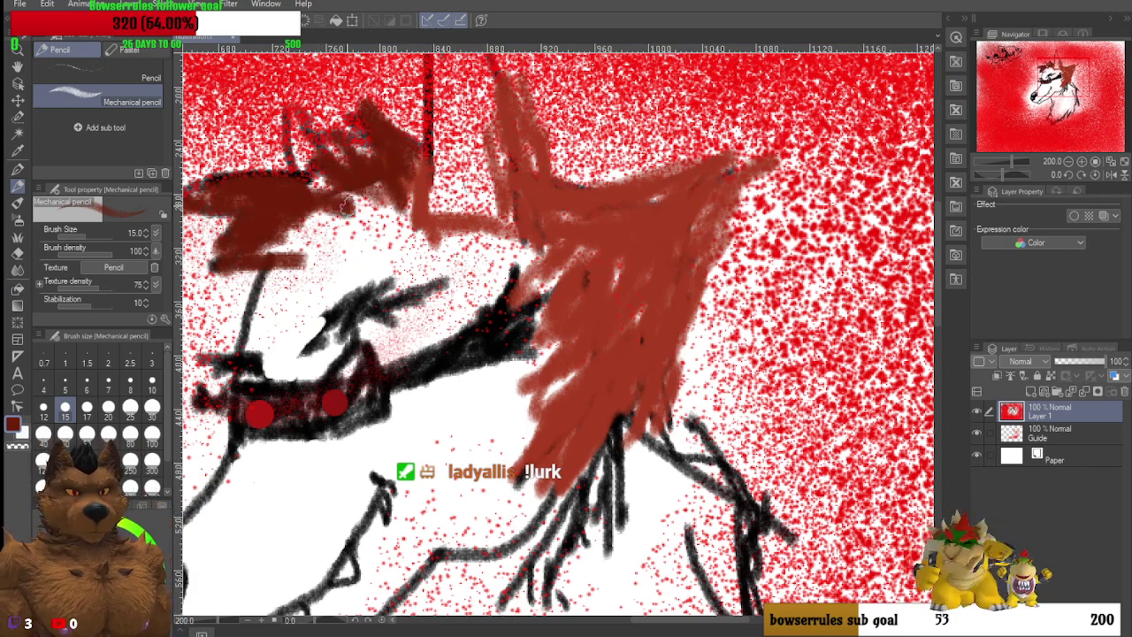
{"action": "mouse_move", "coordinate": [340, 188]}
{"action": "left_mouse_down"}
{"action": "mouse_move", "coordinate": [376, 214]}
{"action": "mouse_move", "coordinate": [342, 198]}
{"action": "mouse_move", "coordinate": [345, 217]}
{"action": "mouse_move", "coordinate": [316, 212]}
{"action": "mouse_move", "coordinate": [336, 225]}
{"action": "mouse_move", "coordinate": [292, 247]}
{"action": "mouse_move", "coordinate": [303, 256]}
{"action": "left_mouse_up"}
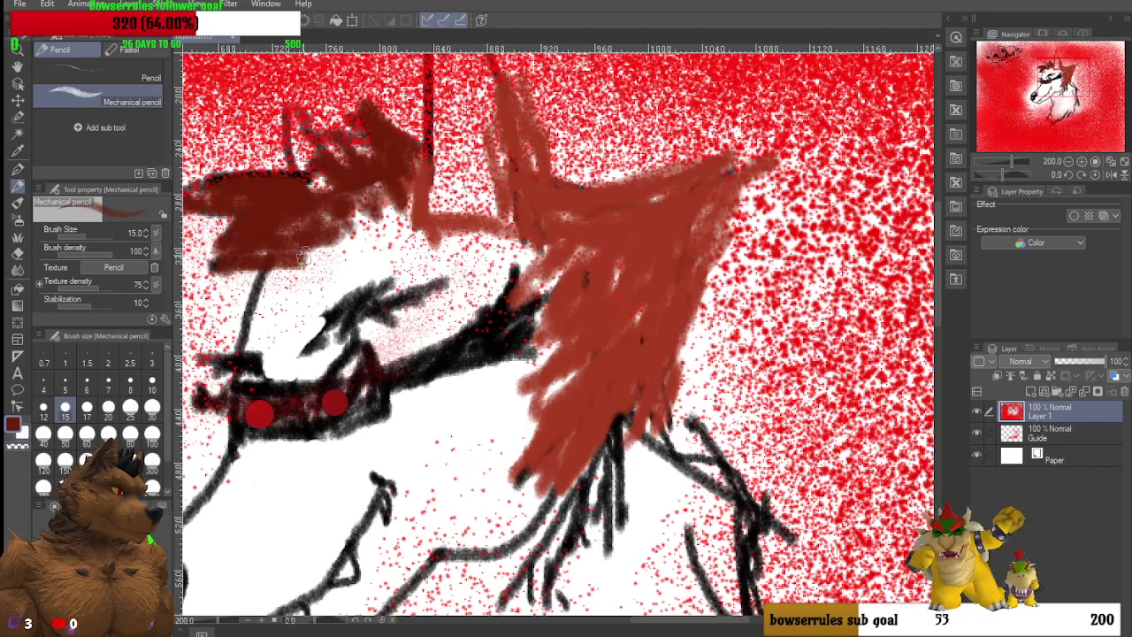
{"action": "mouse_move", "coordinate": [219, 178]}
{"action": "left_mouse_down"}
{"action": "mouse_move", "coordinate": [271, 189]}
{"action": "mouse_move", "coordinate": [188, 185]}
{"action": "mouse_move", "coordinate": [218, 187]}
{"action": "left_mouse_up"}
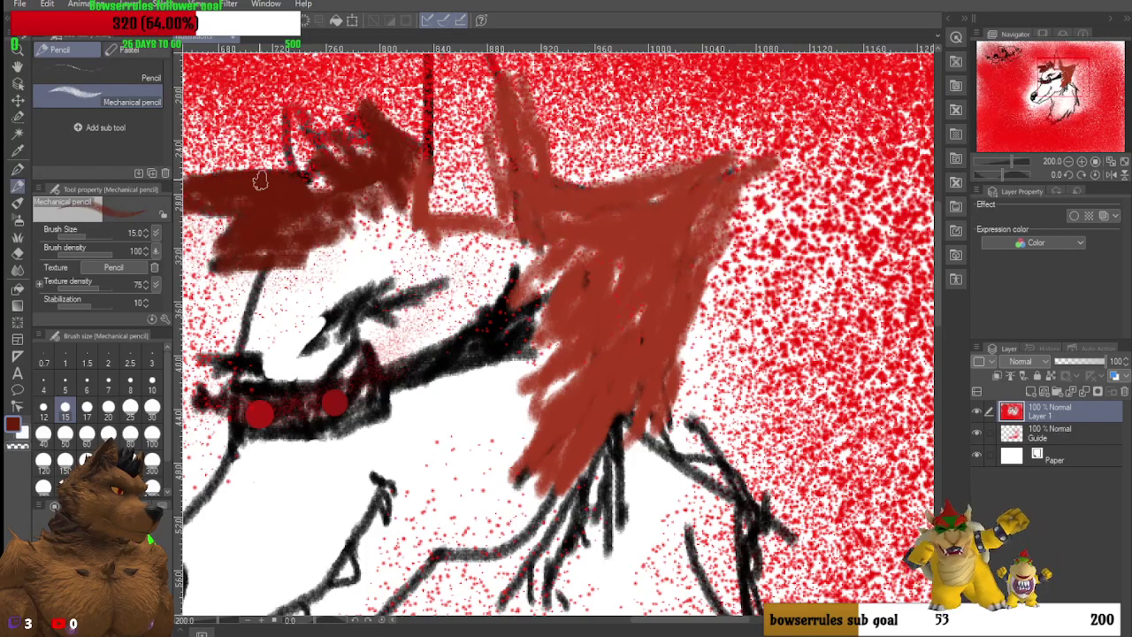
{"action": "mouse_move", "coordinate": [291, 179]}
{"action": "left_mouse_down"}
{"action": "mouse_move", "coordinate": [250, 155]}
{"action": "mouse_move", "coordinate": [307, 182]}
{"action": "mouse_move", "coordinate": [339, 181]}
{"action": "mouse_move", "coordinate": [316, 146]}
{"action": "mouse_move", "coordinate": [342, 176]}
{"action": "mouse_move", "coordinate": [340, 207]}
{"action": "mouse_move", "coordinate": [296, 241]}
{"action": "mouse_move", "coordinate": [317, 268]}
{"action": "mouse_move", "coordinate": [277, 270]}
{"action": "mouse_move", "coordinate": [342, 260]}
{"action": "mouse_move", "coordinate": [321, 243]}
{"action": "mouse_move", "coordinate": [348, 232]}
{"action": "mouse_move", "coordinate": [349, 196]}
{"action": "mouse_move", "coordinate": [387, 214]}
{"action": "mouse_move", "coordinate": [398, 195]}
{"action": "mouse_move", "coordinate": [426, 213]}
{"action": "mouse_move", "coordinate": [428, 175]}
{"action": "left_mouse_up"}
{"action": "left_click_drag", "start_coordinate": [431, 117], "coordinate": [414, 125]}
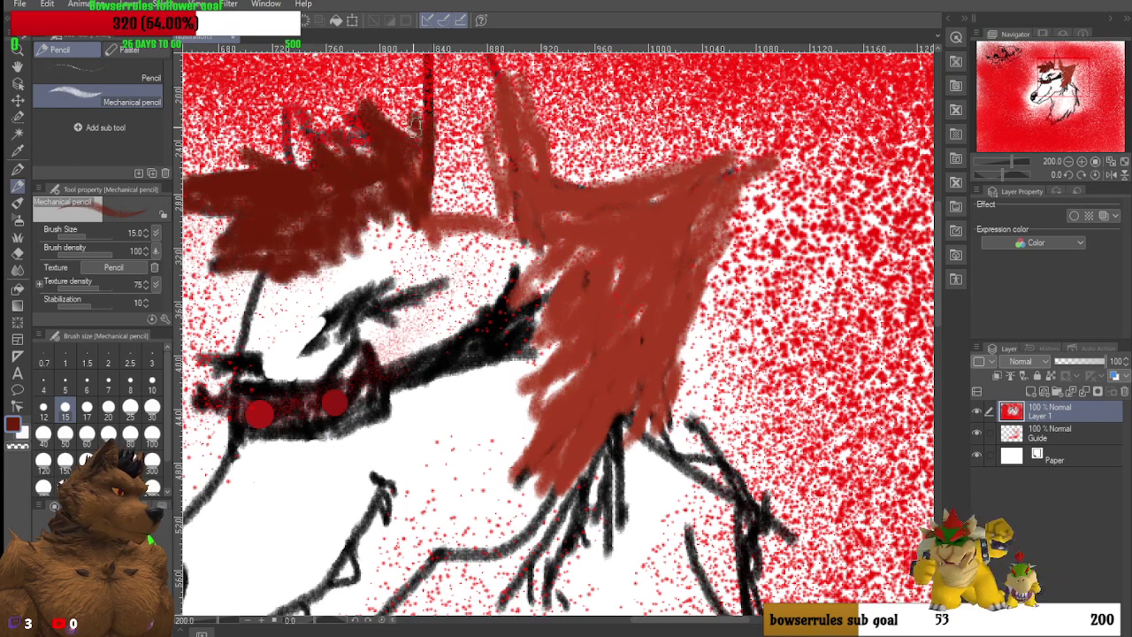
{"action": "left_click", "coordinate": [16, 151]}
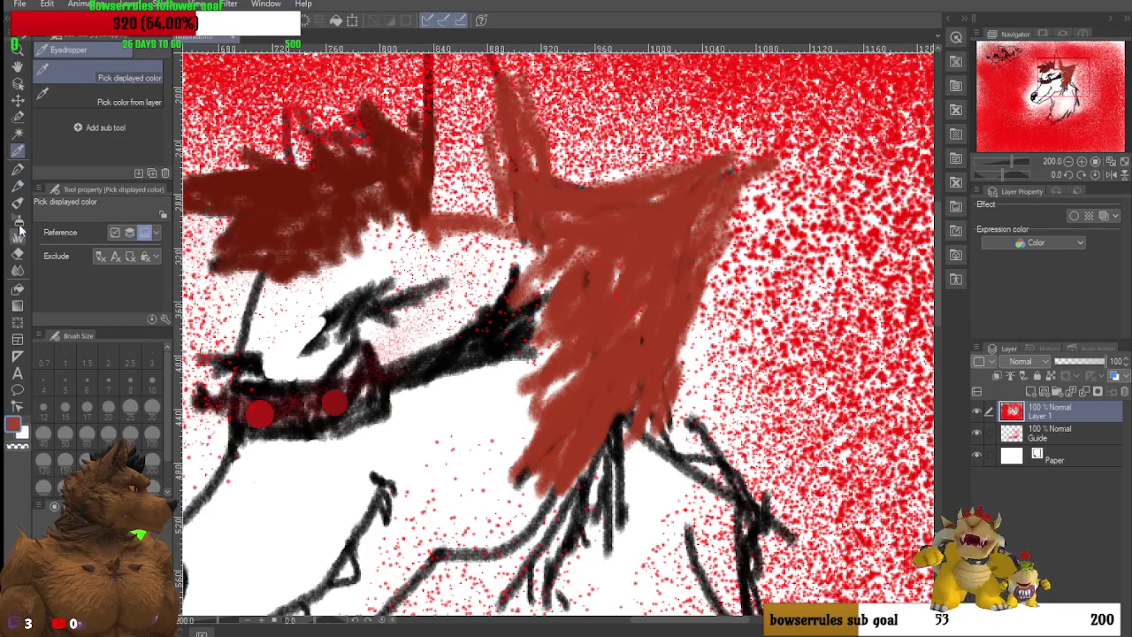
Step: Colour the far ear tip behind the hair tuft and the tall pointed ear's edges reddish-brown with the size 15 Mechanical pencil
{"action": "left_click", "coordinate": [18, 188]}
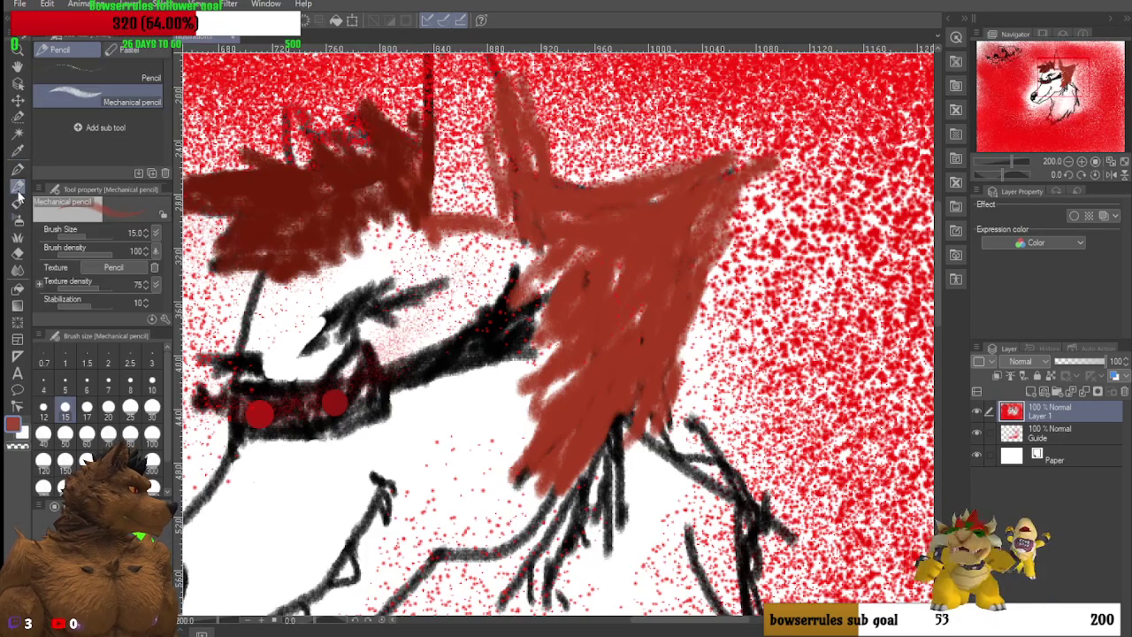
{"action": "mouse_move", "coordinate": [293, 165]}
{"action": "left_mouse_down"}
{"action": "mouse_move", "coordinate": [290, 131]}
{"action": "mouse_move", "coordinate": [320, 152]}
{"action": "left_mouse_up"}
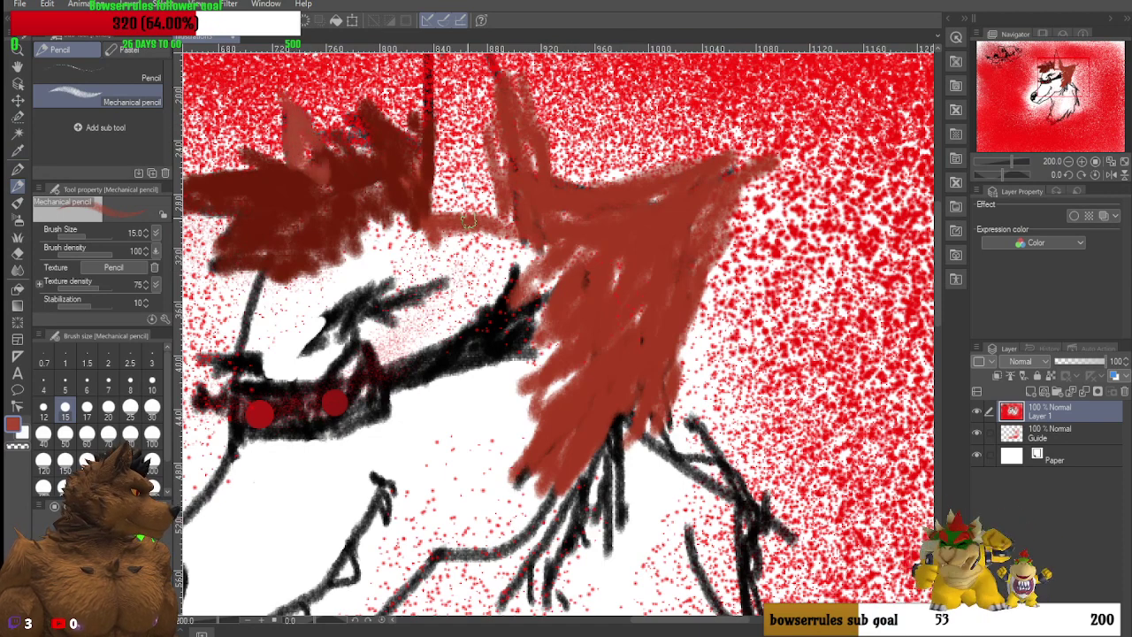
{"action": "scroll", "coordinate": [469, 219], "scroll_direction": "down", "scroll_amount": 2}
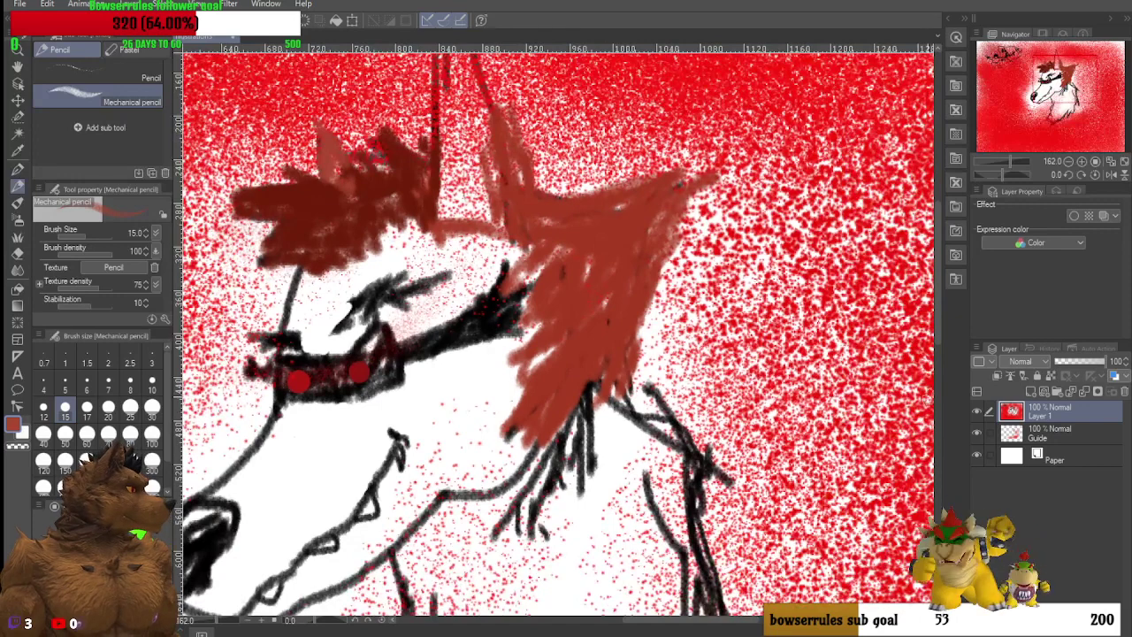
{"action": "left_click_drag", "start_coordinate": [940, 320], "coordinate": [939, 299]}
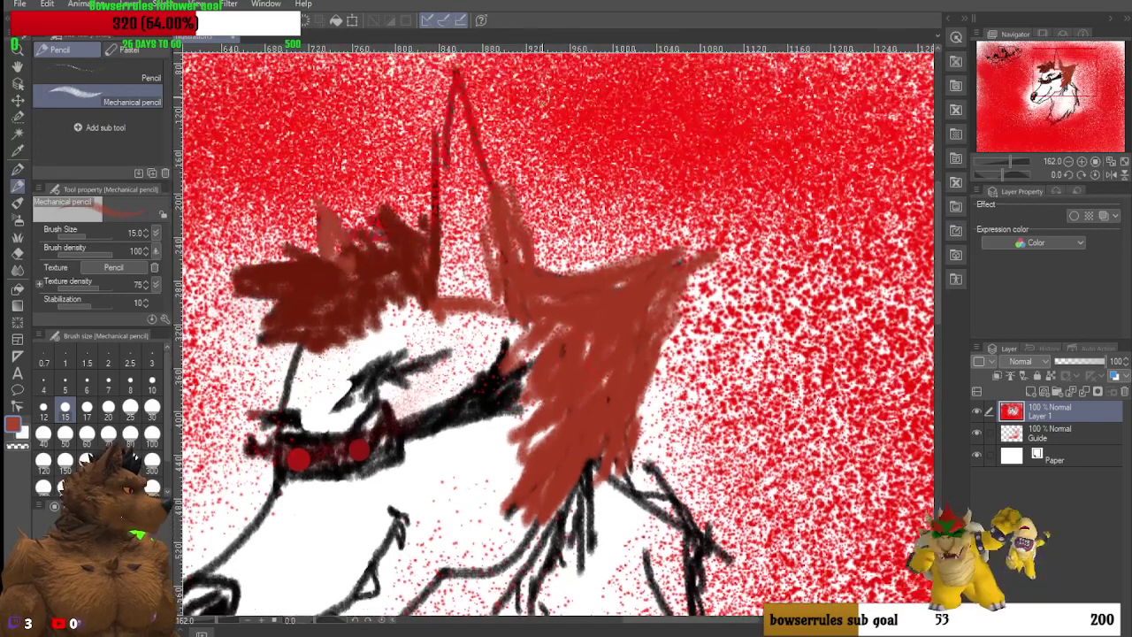
{"action": "mouse_move", "coordinate": [458, 88]}
{"action": "left_mouse_down"}
{"action": "mouse_move", "coordinate": [498, 160]}
{"action": "mouse_move", "coordinate": [448, 99]}
{"action": "mouse_move", "coordinate": [495, 186]}
{"action": "mouse_move", "coordinate": [457, 170]}
{"action": "mouse_move", "coordinate": [440, 133]}
{"action": "mouse_move", "coordinate": [436, 177]}
{"action": "left_mouse_up"}
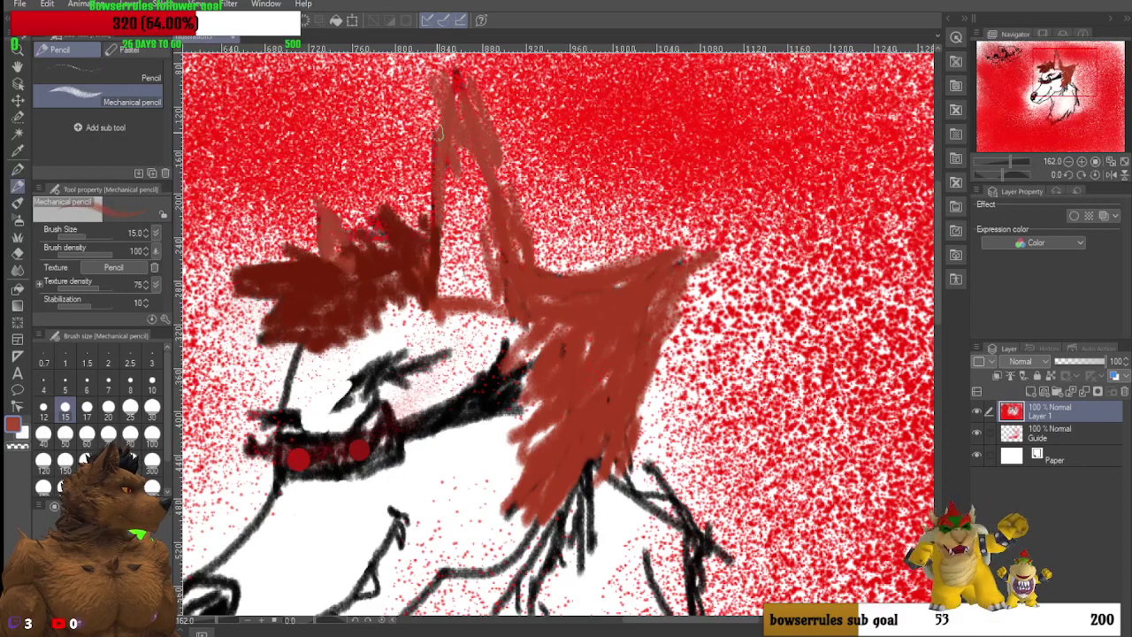
{"action": "mouse_move", "coordinate": [500, 218]}
{"action": "left_mouse_down"}
{"action": "mouse_move", "coordinate": [492, 254]}
{"action": "mouse_move", "coordinate": [458, 290]}
{"action": "left_mouse_up"}
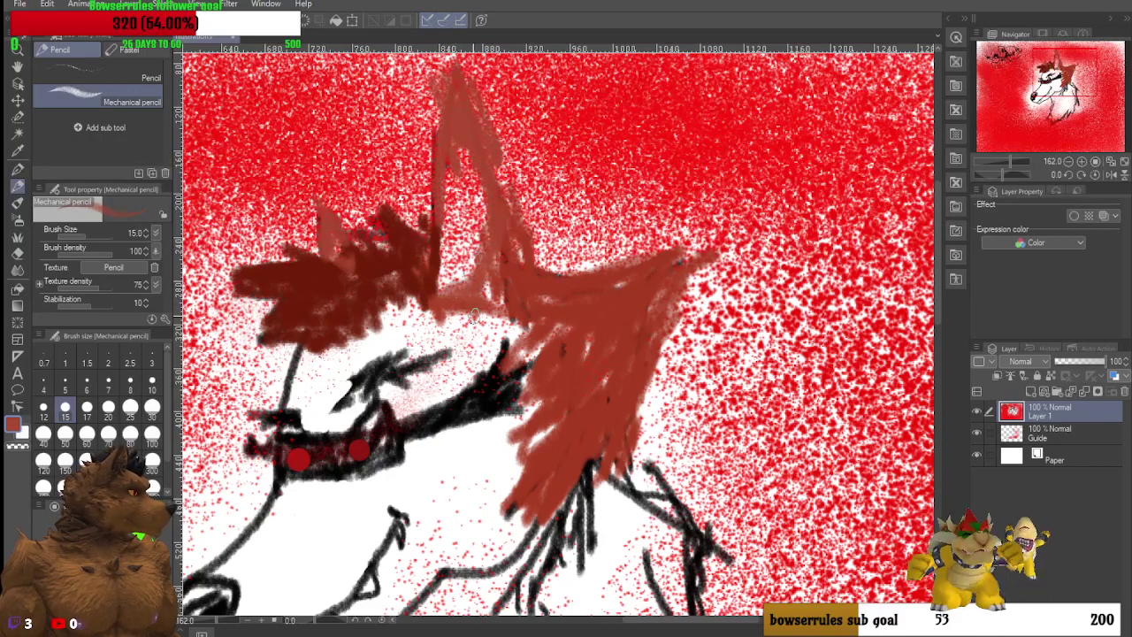
{"action": "left_click_drag", "start_coordinate": [447, 185], "coordinate": [449, 266]}
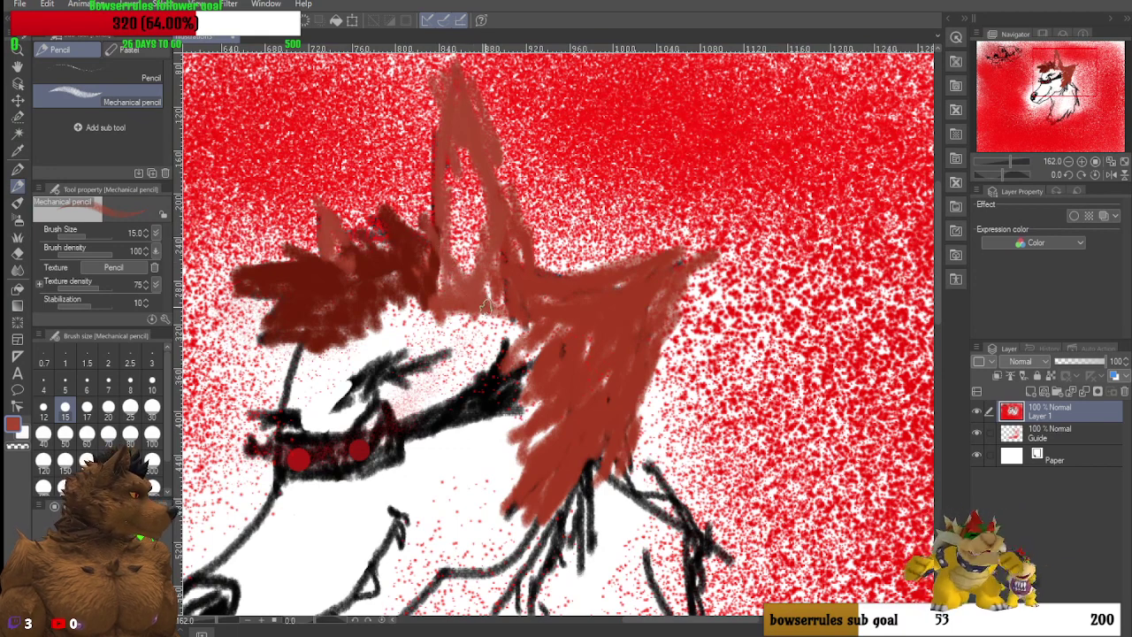
Step: Shade the forehead and brow reddish-brown, from the base of the tall ear down to the eyebrow line
{"action": "mouse_move", "coordinate": [511, 303]}
{"action": "left_mouse_down"}
{"action": "mouse_move", "coordinate": [398, 324]}
{"action": "mouse_move", "coordinate": [292, 362]}
{"action": "left_mouse_up"}
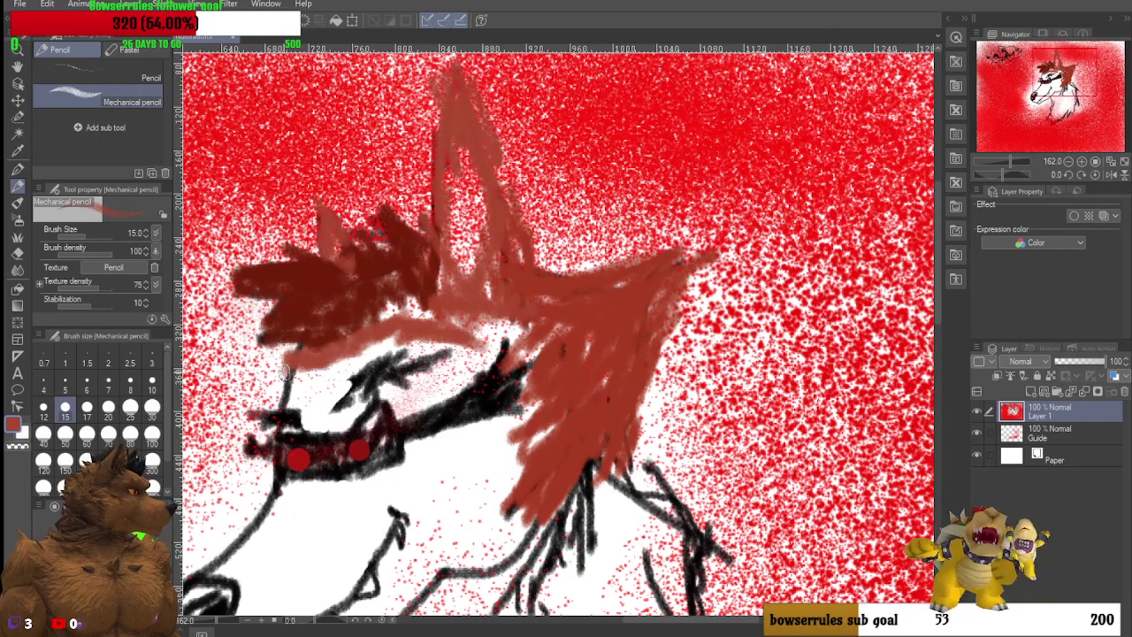
{"action": "mouse_move", "coordinate": [315, 366]}
{"action": "left_mouse_down"}
{"action": "mouse_move", "coordinate": [342, 361]}
{"action": "mouse_move", "coordinate": [336, 379]}
{"action": "mouse_move", "coordinate": [296, 397]}
{"action": "mouse_move", "coordinate": [328, 406]}
{"action": "mouse_move", "coordinate": [358, 376]}
{"action": "left_mouse_up"}
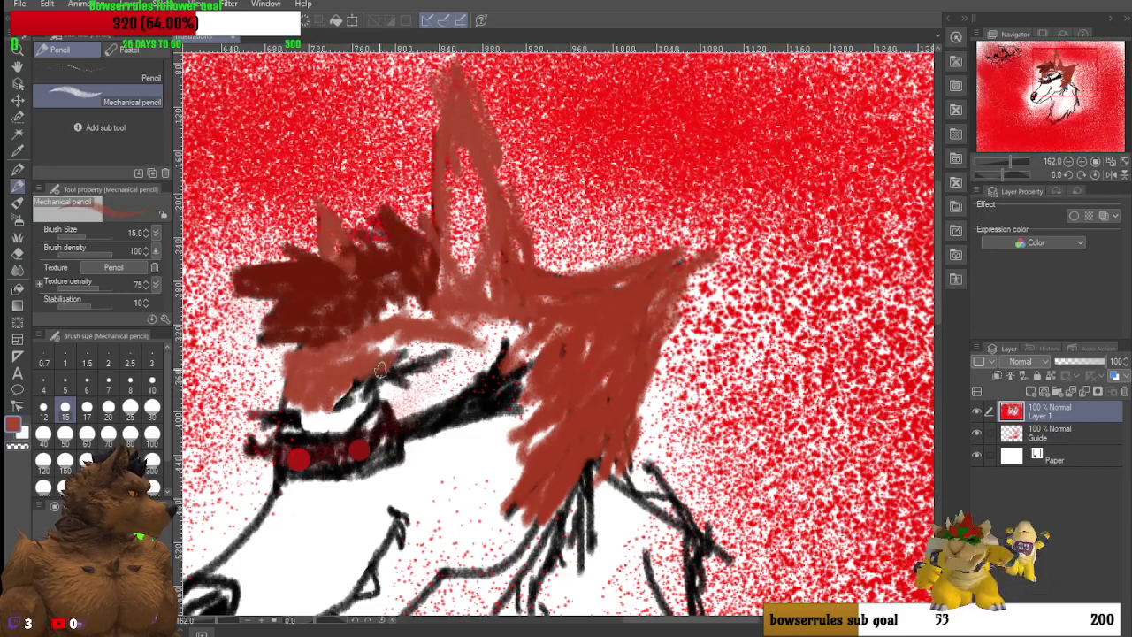
{"action": "mouse_move", "coordinate": [458, 345]}
{"action": "left_mouse_down"}
{"action": "mouse_move", "coordinate": [490, 347]}
{"action": "mouse_move", "coordinate": [474, 334]}
{"action": "mouse_move", "coordinate": [504, 335]}
{"action": "mouse_move", "coordinate": [446, 329]}
{"action": "mouse_move", "coordinate": [456, 320]}
{"action": "left_mouse_up"}
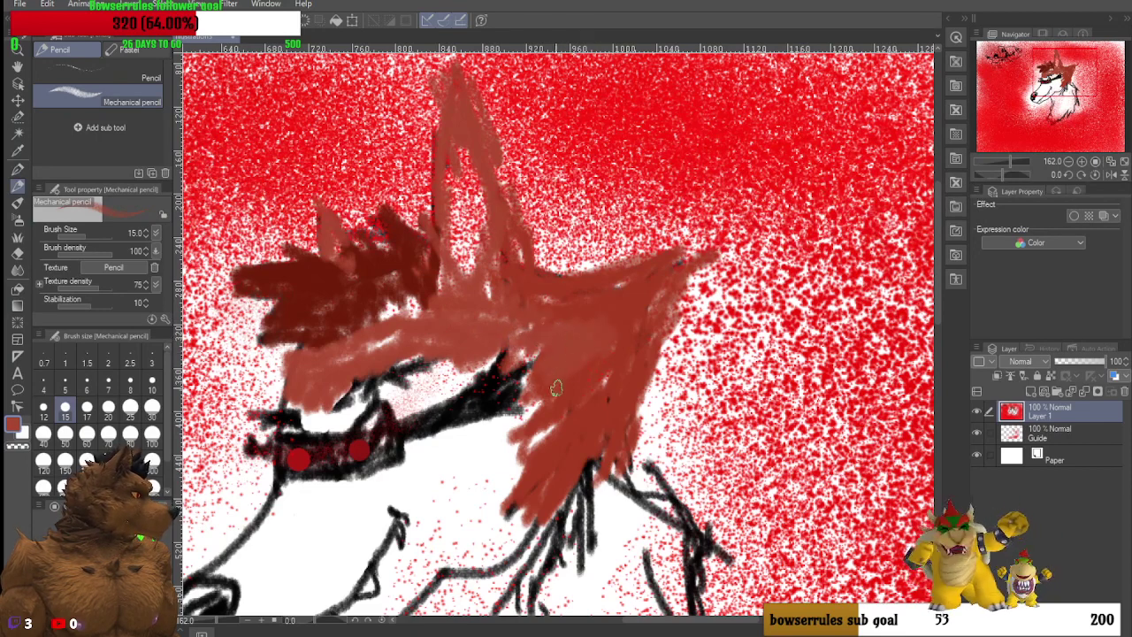
Step: Fill the cheek and the upper muzzle below the glasses with reddish-brown pencil strokes
{"action": "mouse_move", "coordinate": [569, 417]}
{"action": "left_mouse_down"}
{"action": "mouse_move", "coordinate": [521, 424]}
{"action": "mouse_move", "coordinate": [525, 394]}
{"action": "mouse_move", "coordinate": [542, 417]}
{"action": "mouse_move", "coordinate": [549, 396]}
{"action": "mouse_move", "coordinate": [537, 449]}
{"action": "mouse_move", "coordinate": [457, 519]}
{"action": "mouse_move", "coordinate": [472, 535]}
{"action": "mouse_move", "coordinate": [501, 491]}
{"action": "mouse_move", "coordinate": [520, 499]}
{"action": "mouse_move", "coordinate": [483, 529]}
{"action": "mouse_move", "coordinate": [500, 533]}
{"action": "mouse_move", "coordinate": [518, 503]}
{"action": "mouse_move", "coordinate": [523, 512]}
{"action": "mouse_move", "coordinate": [489, 539]}
{"action": "mouse_move", "coordinate": [510, 546]}
{"action": "mouse_move", "coordinate": [535, 525]}
{"action": "mouse_move", "coordinate": [481, 584]}
{"action": "mouse_move", "coordinate": [495, 562]}
{"action": "mouse_move", "coordinate": [452, 575]}
{"action": "mouse_move", "coordinate": [465, 578]}
{"action": "mouse_move", "coordinate": [451, 566]}
{"action": "mouse_move", "coordinate": [470, 535]}
{"action": "mouse_move", "coordinate": [447, 531]}
{"action": "mouse_move", "coordinate": [454, 502]}
{"action": "mouse_move", "coordinate": [502, 459]}
{"action": "mouse_move", "coordinate": [421, 475]}
{"action": "mouse_move", "coordinate": [471, 445]}
{"action": "mouse_move", "coordinate": [418, 451]}
{"action": "mouse_move", "coordinate": [475, 431]}
{"action": "mouse_move", "coordinate": [489, 477]}
{"action": "mouse_move", "coordinate": [438, 490]}
{"action": "mouse_move", "coordinate": [422, 482]}
{"action": "mouse_move", "coordinate": [433, 462]}
{"action": "mouse_move", "coordinate": [323, 508]}
{"action": "mouse_move", "coordinate": [329, 500]}
{"action": "mouse_move", "coordinate": [297, 494]}
{"action": "left_mouse_up"}
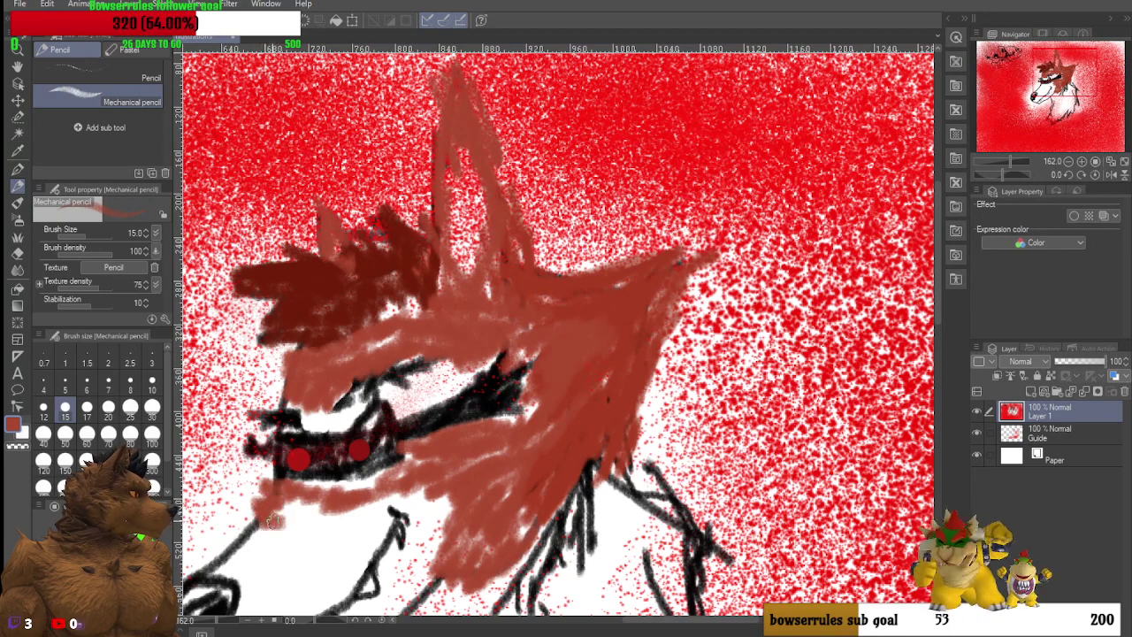
{"action": "mouse_move", "coordinate": [270, 523]}
{"action": "left_mouse_down"}
{"action": "mouse_move", "coordinate": [225, 541]}
{"action": "mouse_move", "coordinate": [206, 565]}
{"action": "mouse_move", "coordinate": [257, 569]}
{"action": "mouse_move", "coordinate": [258, 556]}
{"action": "mouse_move", "coordinate": [318, 546]}
{"action": "mouse_move", "coordinate": [302, 529]}
{"action": "mouse_move", "coordinate": [331, 531]}
{"action": "mouse_move", "coordinate": [345, 517]}
{"action": "mouse_move", "coordinate": [287, 521]}
{"action": "mouse_move", "coordinate": [372, 501]}
{"action": "mouse_move", "coordinate": [340, 489]}
{"action": "mouse_move", "coordinate": [382, 501]}
{"action": "mouse_move", "coordinate": [417, 487]}
{"action": "mouse_move", "coordinate": [419, 498]}
{"action": "mouse_move", "coordinate": [463, 498]}
{"action": "mouse_move", "coordinate": [437, 540]}
{"action": "left_mouse_up"}
{"action": "mouse_move", "coordinate": [387, 492]}
{"action": "left_mouse_down"}
{"action": "mouse_move", "coordinate": [357, 533]}
{"action": "mouse_move", "coordinate": [380, 541]}
{"action": "mouse_move", "coordinate": [354, 568]}
{"action": "mouse_move", "coordinate": [304, 548]}
{"action": "left_mouse_up"}
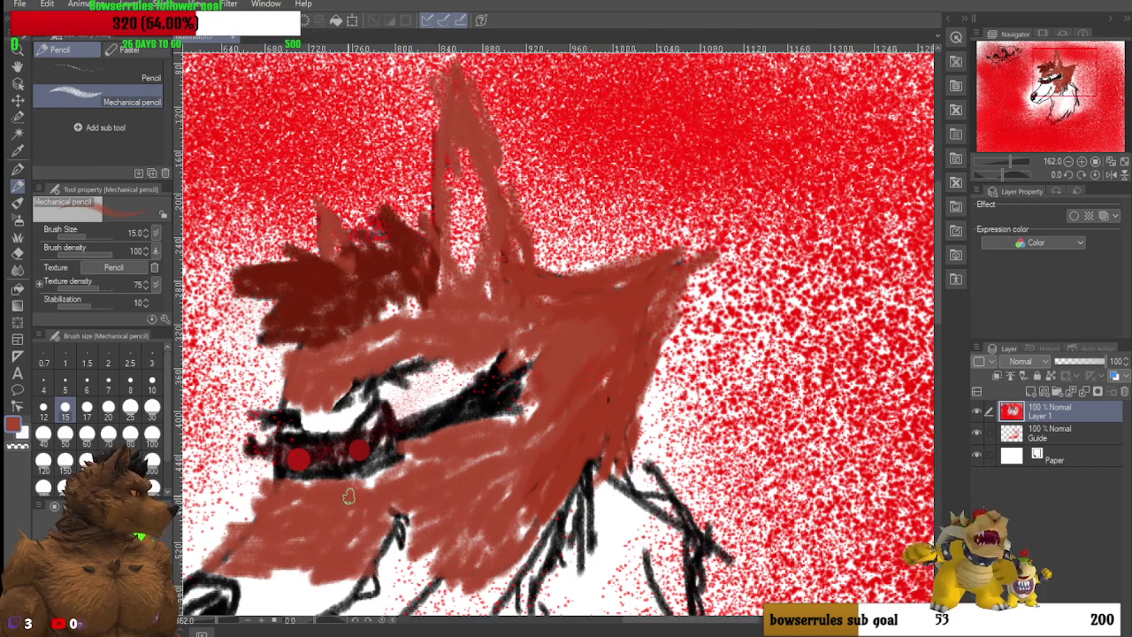
{"action": "mouse_move", "coordinate": [304, 492]}
{"action": "left_mouse_down"}
{"action": "mouse_move", "coordinate": [392, 477]}
{"action": "mouse_move", "coordinate": [415, 486]}
{"action": "left_mouse_up"}
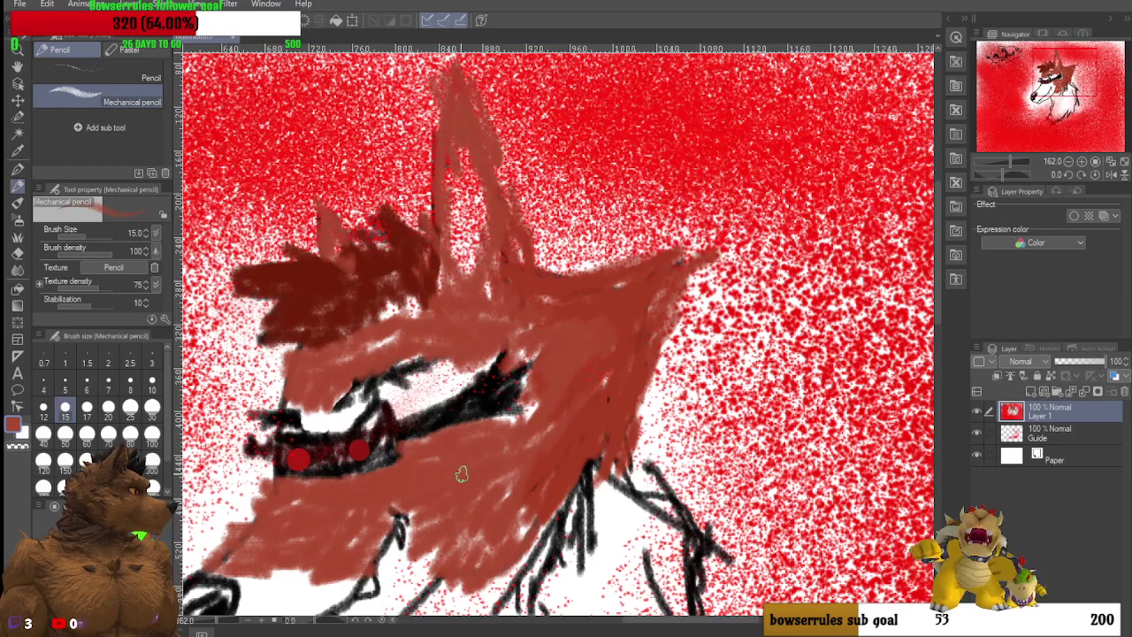
{"action": "left_click_drag", "start_coordinate": [492, 522], "coordinate": [538, 520]}
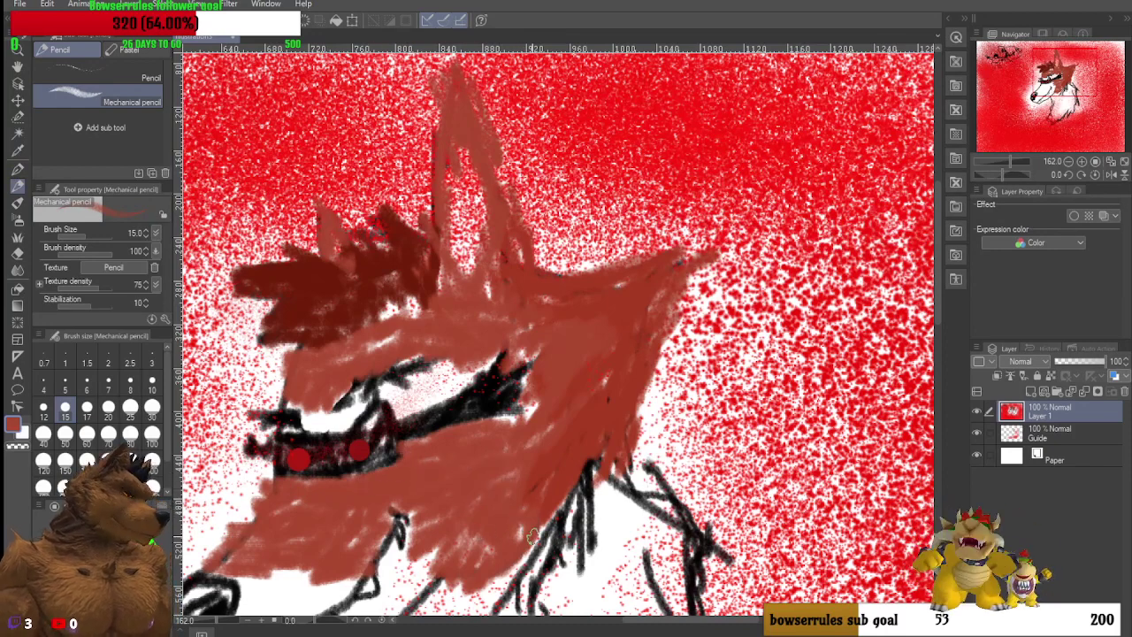
Step: Fill the white gaps around the eyebrow and along the black glasses strap with reddish-brown
{"action": "scroll", "coordinate": [320, 391], "scroll_direction": "up", "scroll_amount": 2}
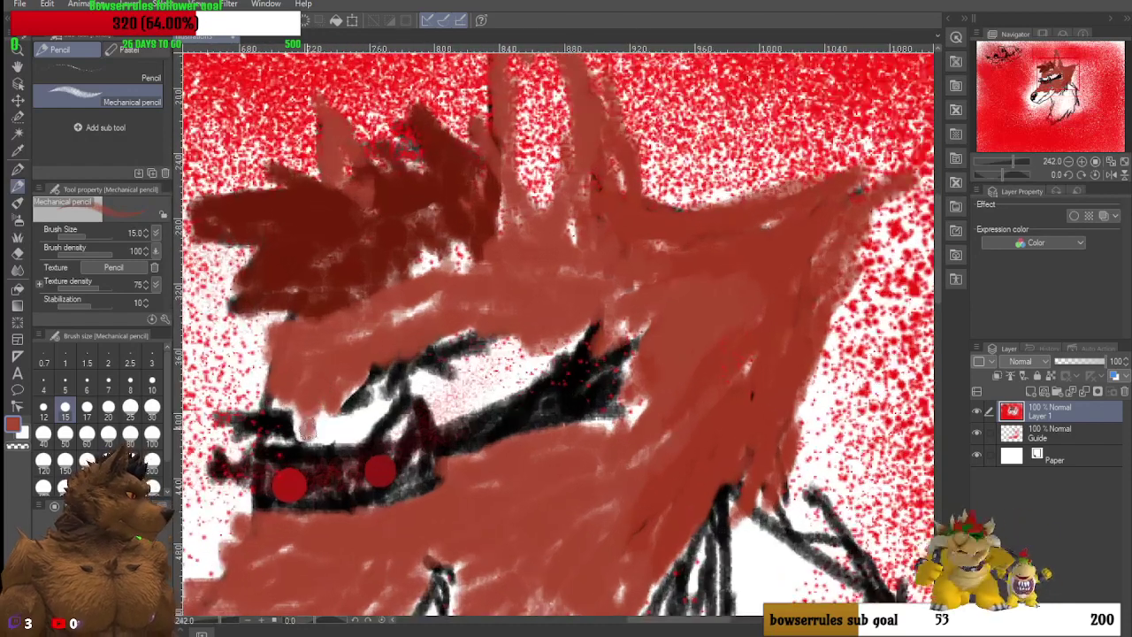
{"action": "mouse_move", "coordinate": [302, 428]}
{"action": "left_mouse_down"}
{"action": "mouse_move", "coordinate": [333, 428]}
{"action": "mouse_move", "coordinate": [332, 402]}
{"action": "mouse_move", "coordinate": [345, 427]}
{"action": "mouse_move", "coordinate": [433, 384]}
{"action": "mouse_move", "coordinate": [452, 399]}
{"action": "mouse_move", "coordinate": [435, 408]}
{"action": "mouse_move", "coordinate": [458, 414]}
{"action": "mouse_move", "coordinate": [477, 391]}
{"action": "mouse_move", "coordinate": [473, 400]}
{"action": "mouse_move", "coordinate": [518, 393]}
{"action": "mouse_move", "coordinate": [540, 376]}
{"action": "mouse_move", "coordinate": [450, 366]}
{"action": "mouse_move", "coordinate": [530, 328]}
{"action": "mouse_move", "coordinate": [515, 356]}
{"action": "mouse_move", "coordinate": [580, 327]}
{"action": "left_mouse_up"}
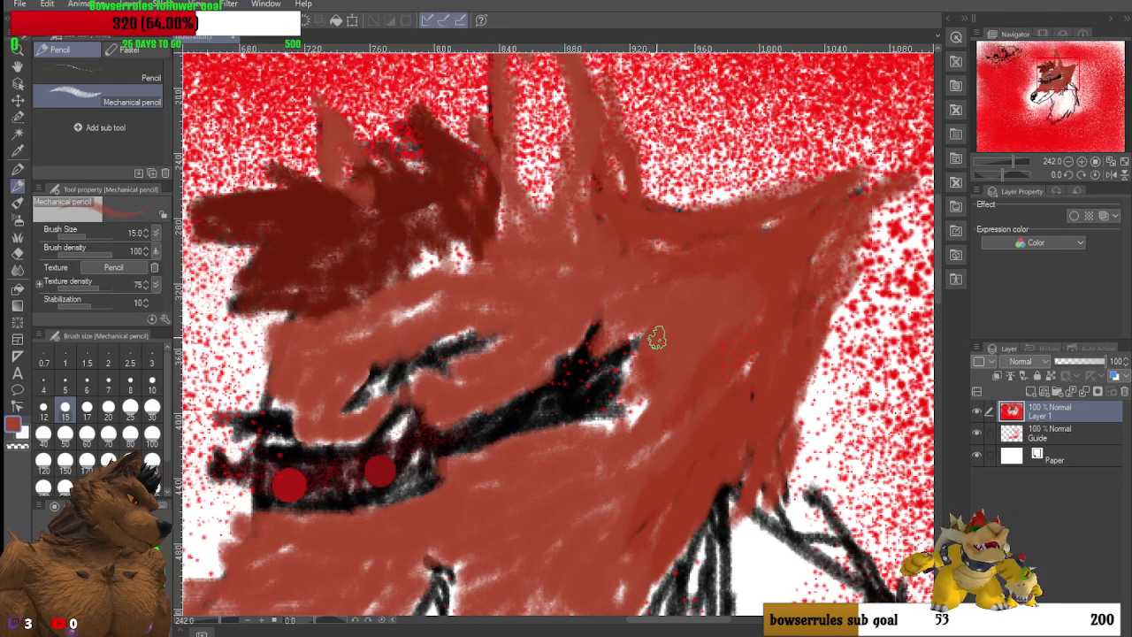
{"action": "mouse_move", "coordinate": [622, 367]}
{"action": "left_mouse_down"}
{"action": "mouse_move", "coordinate": [646, 373]}
{"action": "mouse_move", "coordinate": [639, 408]}
{"action": "mouse_move", "coordinate": [605, 439]}
{"action": "left_mouse_up"}
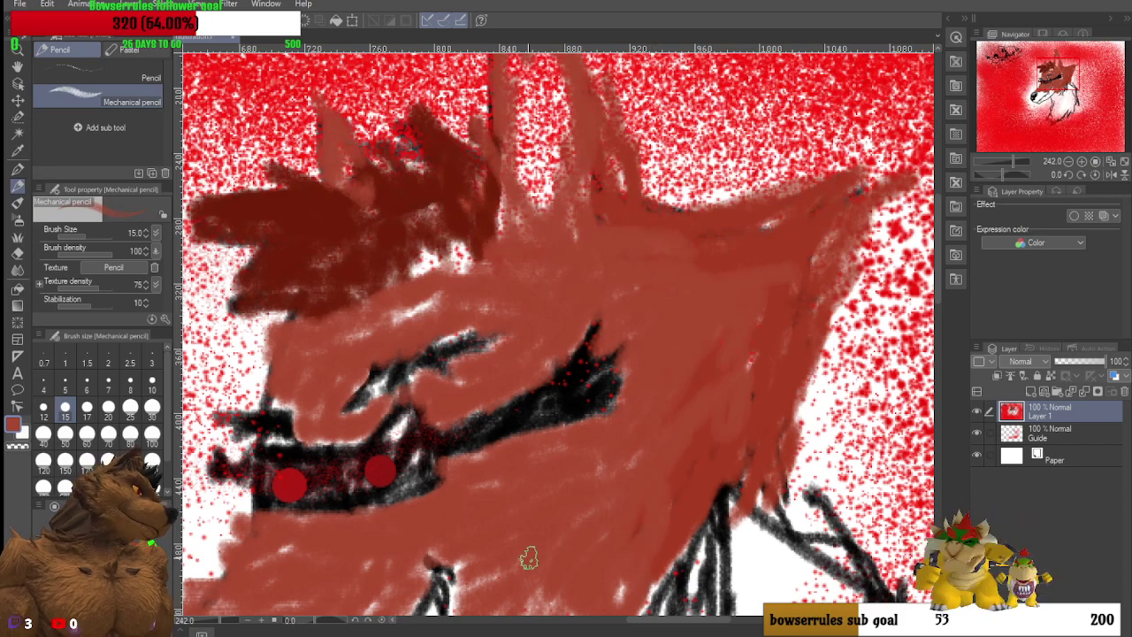
Step: Colour the lower jaw and the jagged fur along the jawline and throat reddish-brown
{"action": "scroll", "coordinate": [570, 598], "scroll_direction": "down", "scroll_amount": 1}
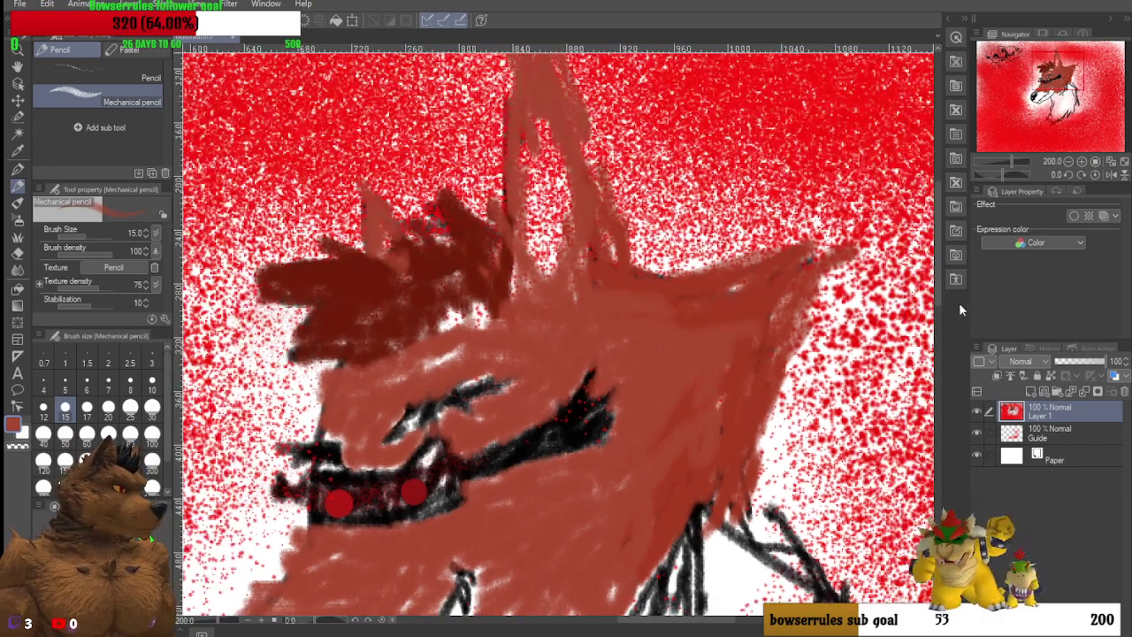
{"action": "left_click_drag", "start_coordinate": [937, 294], "coordinate": [937, 356]}
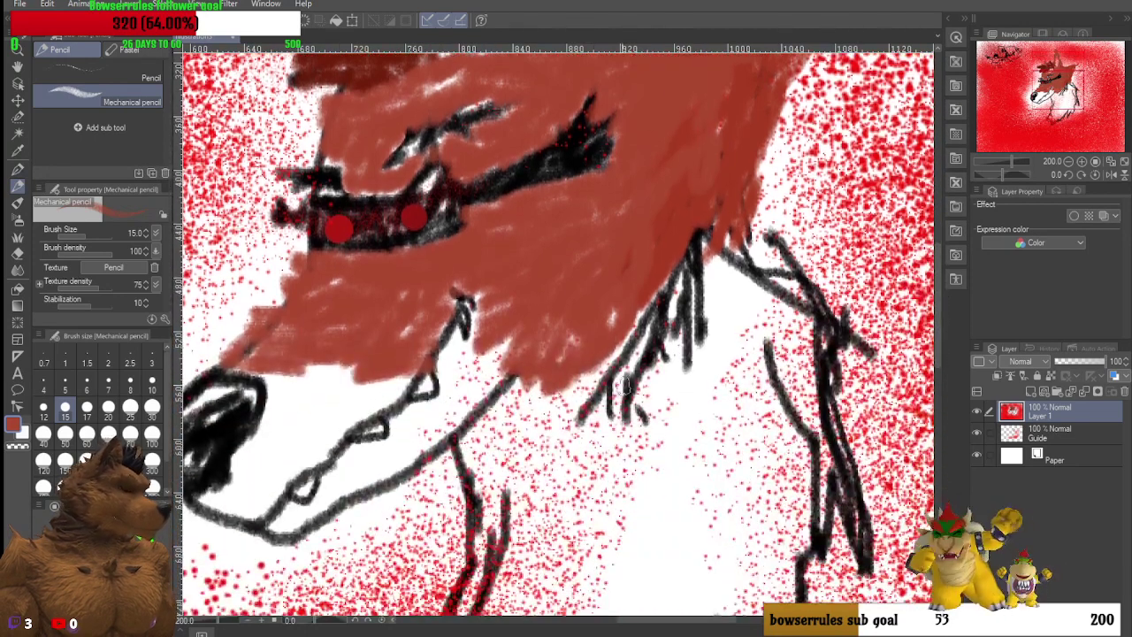
{"action": "mouse_move", "coordinate": [525, 314]}
{"action": "left_mouse_down"}
{"action": "mouse_move", "coordinate": [465, 384]}
{"action": "mouse_move", "coordinate": [490, 335]}
{"action": "mouse_move", "coordinate": [454, 427]}
{"action": "mouse_move", "coordinate": [413, 453]}
{"action": "mouse_move", "coordinate": [481, 390]}
{"action": "mouse_move", "coordinate": [487, 403]}
{"action": "mouse_move", "coordinate": [509, 383]}
{"action": "mouse_move", "coordinate": [488, 407]}
{"action": "mouse_move", "coordinate": [416, 464]}
{"action": "mouse_move", "coordinate": [434, 443]}
{"action": "mouse_move", "coordinate": [409, 452]}
{"action": "mouse_move", "coordinate": [374, 500]}
{"action": "mouse_move", "coordinate": [375, 488]}
{"action": "mouse_move", "coordinate": [307, 522]}
{"action": "mouse_move", "coordinate": [278, 559]}
{"action": "mouse_move", "coordinate": [278, 544]}
{"action": "mouse_move", "coordinate": [308, 523]}
{"action": "mouse_move", "coordinate": [268, 520]}
{"action": "mouse_move", "coordinate": [364, 501]}
{"action": "mouse_move", "coordinate": [313, 498]}
{"action": "mouse_move", "coordinate": [381, 484]}
{"action": "mouse_move", "coordinate": [322, 483]}
{"action": "mouse_move", "coordinate": [380, 465]}
{"action": "mouse_move", "coordinate": [339, 462]}
{"action": "mouse_move", "coordinate": [368, 474]}
{"action": "mouse_move", "coordinate": [400, 466]}
{"action": "mouse_move", "coordinate": [361, 451]}
{"action": "mouse_move", "coordinate": [455, 409]}
{"action": "mouse_move", "coordinate": [465, 445]}
{"action": "mouse_move", "coordinate": [437, 441]}
{"action": "left_mouse_up"}
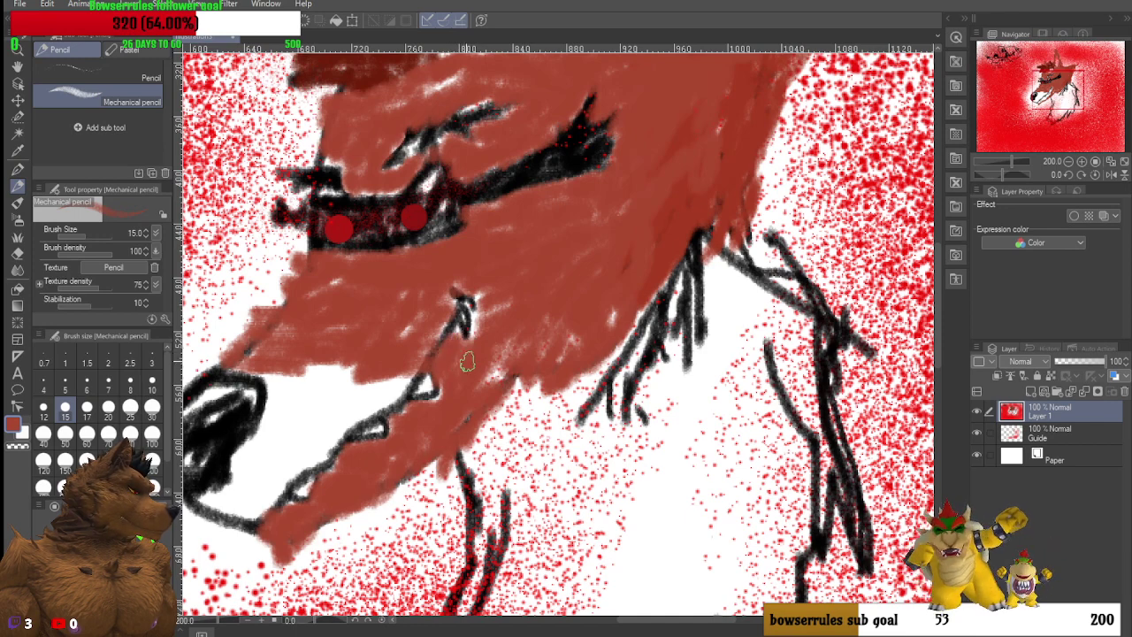
{"action": "left_click_drag", "start_coordinate": [473, 382], "coordinate": [493, 378]}
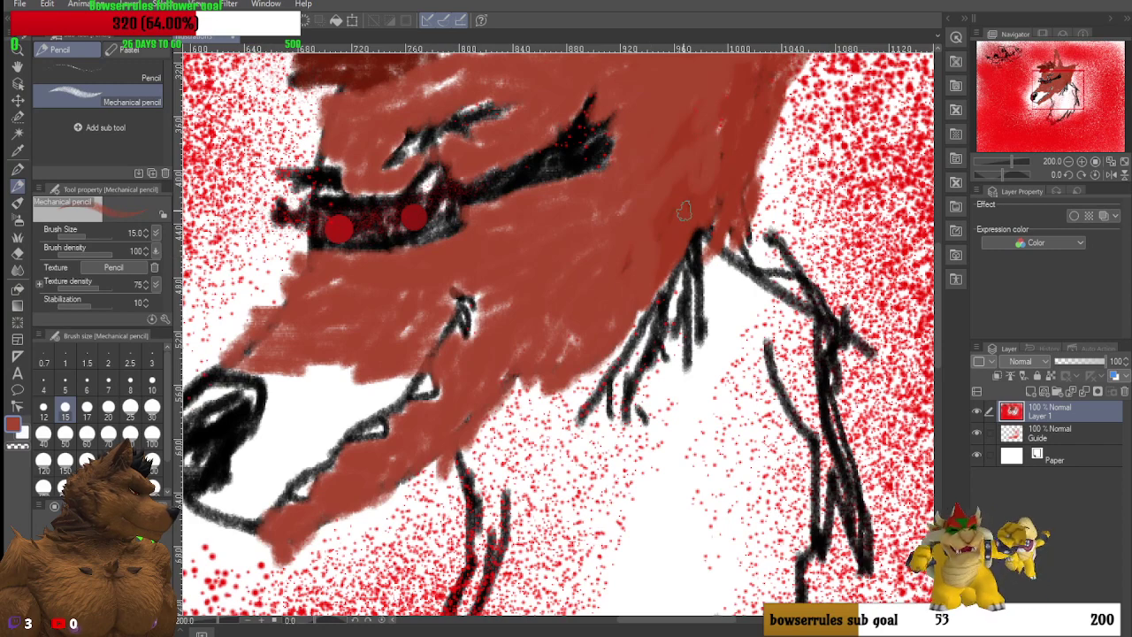
{"action": "mouse_move", "coordinate": [666, 263]}
{"action": "left_mouse_down"}
{"action": "mouse_move", "coordinate": [606, 355]}
{"action": "mouse_move", "coordinate": [593, 403]}
{"action": "mouse_move", "coordinate": [582, 388]}
{"action": "mouse_move", "coordinate": [599, 382]}
{"action": "mouse_move", "coordinate": [653, 287]}
{"action": "left_mouse_up"}
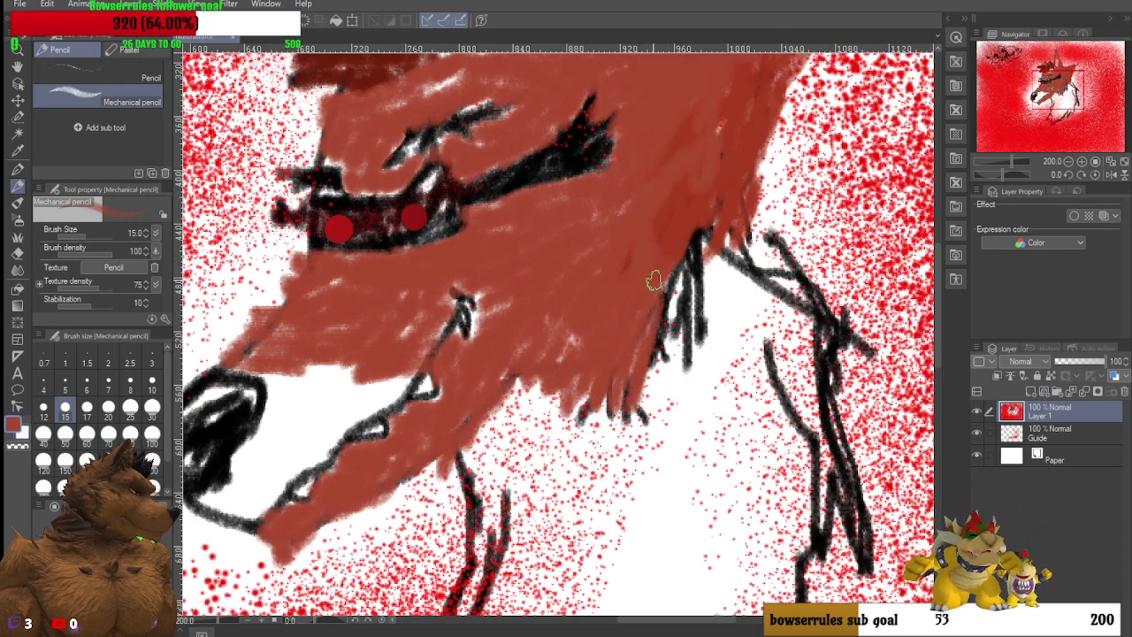
{"action": "mouse_move", "coordinate": [650, 345]}
{"action": "left_mouse_down"}
{"action": "mouse_move", "coordinate": [677, 233]}
{"action": "mouse_move", "coordinate": [696, 272]}
{"action": "mouse_move", "coordinate": [703, 229]}
{"action": "mouse_move", "coordinate": [700, 305]}
{"action": "mouse_move", "coordinate": [608, 429]}
{"action": "mouse_move", "coordinate": [577, 457]}
{"action": "mouse_move", "coordinate": [561, 434]}
{"action": "mouse_move", "coordinate": [476, 518]}
{"action": "mouse_move", "coordinate": [417, 534]}
{"action": "mouse_move", "coordinate": [517, 434]}
{"action": "left_mouse_up"}
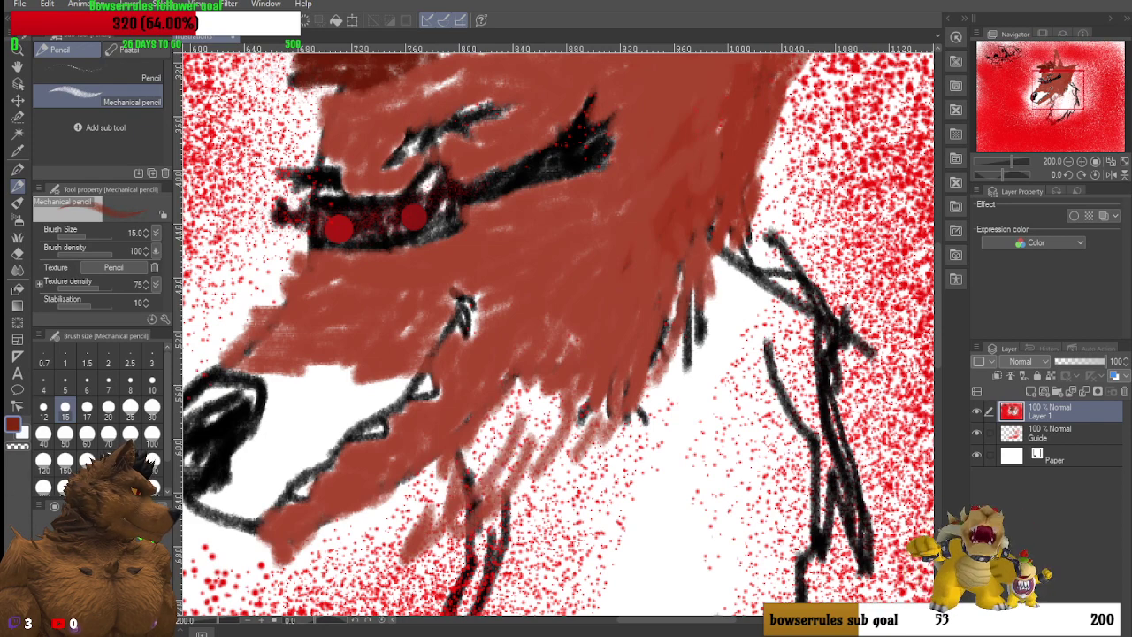
Step: Cover the neck and mane with long, overlapping dark red fur strokes
{"action": "mouse_move", "coordinate": [433, 478]}
{"action": "left_mouse_down"}
{"action": "mouse_move", "coordinate": [449, 530]}
{"action": "mouse_move", "coordinate": [470, 525]}
{"action": "mouse_move", "coordinate": [484, 426]}
{"action": "mouse_move", "coordinate": [493, 462]}
{"action": "mouse_move", "coordinate": [508, 420]}
{"action": "left_mouse_up"}
{"action": "mouse_move", "coordinate": [531, 522]}
{"action": "left_mouse_down"}
{"action": "mouse_move", "coordinate": [526, 531]}
{"action": "mouse_move", "coordinate": [552, 420]}
{"action": "mouse_move", "coordinate": [544, 539]}
{"action": "mouse_move", "coordinate": [586, 413]}
{"action": "mouse_move", "coordinate": [623, 495]}
{"action": "mouse_move", "coordinate": [672, 345]}
{"action": "mouse_move", "coordinate": [692, 232]}
{"action": "mouse_move", "coordinate": [737, 252]}
{"action": "mouse_move", "coordinate": [725, 389]}
{"action": "mouse_move", "coordinate": [743, 203]}
{"action": "mouse_move", "coordinate": [825, 393]}
{"action": "mouse_move", "coordinate": [694, 535]}
{"action": "mouse_move", "coordinate": [632, 575]}
{"action": "mouse_move", "coordinate": [570, 608]}
{"action": "mouse_move", "coordinate": [495, 575]}
{"action": "mouse_move", "coordinate": [522, 482]}
{"action": "mouse_move", "coordinate": [641, 499]}
{"action": "mouse_move", "coordinate": [672, 477]}
{"action": "mouse_move", "coordinate": [725, 610]}
{"action": "mouse_move", "coordinate": [734, 389]}
{"action": "mouse_move", "coordinate": [760, 610]}
{"action": "mouse_move", "coordinate": [742, 449]}
{"action": "mouse_move", "coordinate": [803, 420]}
{"action": "mouse_move", "coordinate": [778, 601]}
{"action": "mouse_move", "coordinate": [787, 433]}
{"action": "mouse_move", "coordinate": [800, 407]}
{"action": "mouse_move", "coordinate": [836, 573]}
{"action": "mouse_move", "coordinate": [829, 425]}
{"action": "mouse_move", "coordinate": [806, 395]}
{"action": "mouse_move", "coordinate": [840, 392]}
{"action": "mouse_move", "coordinate": [844, 544]}
{"action": "mouse_move", "coordinate": [826, 405]}
{"action": "left_mouse_up"}
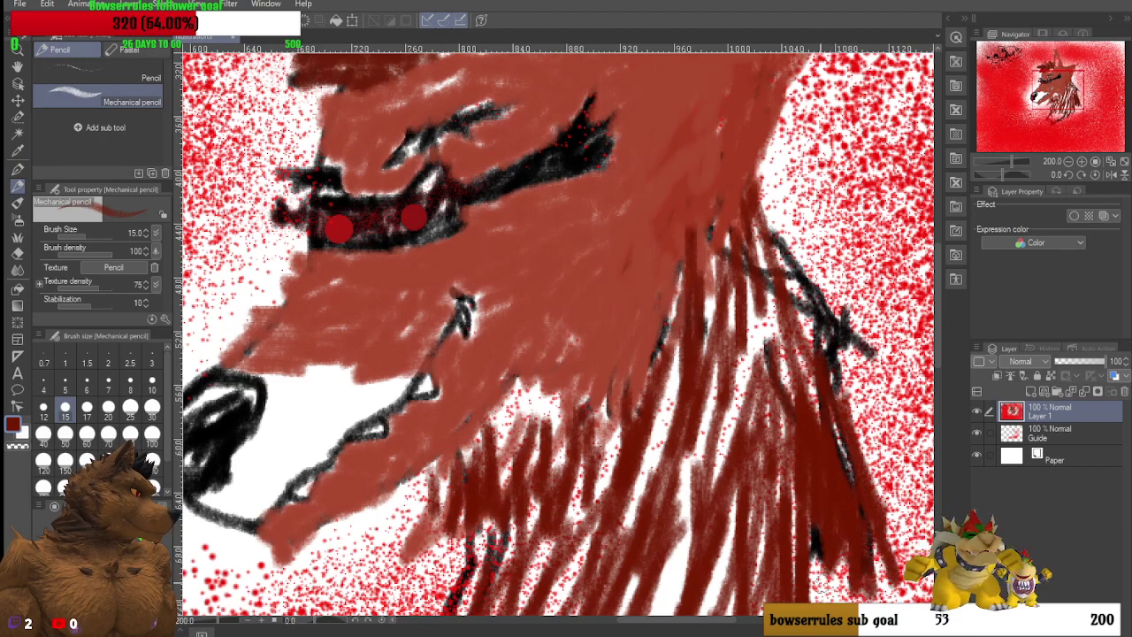
{"action": "mouse_move", "coordinate": [800, 517]}
{"action": "left_mouse_down"}
{"action": "mouse_move", "coordinate": [813, 354]}
{"action": "mouse_move", "coordinate": [800, 325]}
{"action": "mouse_move", "coordinate": [825, 318]}
{"action": "mouse_move", "coordinate": [770, 239]}
{"action": "mouse_move", "coordinate": [776, 219]}
{"action": "mouse_move", "coordinate": [846, 332]}
{"action": "mouse_move", "coordinate": [770, 226]}
{"action": "mouse_move", "coordinate": [802, 288]}
{"action": "mouse_move", "coordinate": [820, 400]}
{"action": "mouse_move", "coordinate": [713, 479]}
{"action": "mouse_move", "coordinate": [720, 259]}
{"action": "mouse_move", "coordinate": [708, 236]}
{"action": "mouse_move", "coordinate": [654, 304]}
{"action": "mouse_move", "coordinate": [631, 421]}
{"action": "mouse_move", "coordinate": [617, 371]}
{"action": "mouse_move", "coordinate": [646, 299]}
{"action": "mouse_move", "coordinate": [625, 308]}
{"action": "mouse_move", "coordinate": [576, 381]}
{"action": "mouse_move", "coordinate": [508, 422]}
{"action": "mouse_move", "coordinate": [565, 356]}
{"action": "mouse_move", "coordinate": [515, 365]}
{"action": "mouse_move", "coordinate": [387, 562]}
{"action": "mouse_move", "coordinate": [435, 580]}
{"action": "mouse_move", "coordinate": [404, 600]}
{"action": "mouse_move", "coordinate": [512, 512]}
{"action": "mouse_move", "coordinate": [423, 606]}
{"action": "mouse_move", "coordinate": [568, 471]}
{"action": "mouse_move", "coordinate": [517, 586]}
{"action": "mouse_move", "coordinate": [621, 581]}
{"action": "mouse_move", "coordinate": [605, 504]}
{"action": "mouse_move", "coordinate": [667, 601]}
{"action": "mouse_move", "coordinate": [679, 541]}
{"action": "mouse_move", "coordinate": [619, 395]}
{"action": "mouse_move", "coordinate": [677, 541]}
{"action": "mouse_move", "coordinate": [706, 509]}
{"action": "mouse_move", "coordinate": [669, 365]}
{"action": "mouse_move", "coordinate": [621, 358]}
{"action": "mouse_move", "coordinate": [679, 462]}
{"action": "mouse_move", "coordinate": [715, 467]}
{"action": "mouse_move", "coordinate": [704, 389]}
{"action": "mouse_move", "coordinate": [728, 348]}
{"action": "mouse_move", "coordinate": [776, 464]}
{"action": "mouse_move", "coordinate": [760, 371]}
{"action": "mouse_move", "coordinate": [689, 451]}
{"action": "mouse_move", "coordinate": [687, 317]}
{"action": "mouse_move", "coordinate": [580, 358]}
{"action": "mouse_move", "coordinate": [436, 471]}
{"action": "mouse_move", "coordinate": [428, 497]}
{"action": "mouse_move", "coordinate": [567, 417]}
{"action": "mouse_move", "coordinate": [731, 261]}
{"action": "mouse_move", "coordinate": [687, 144]}
{"action": "mouse_move", "coordinate": [712, 232]}
{"action": "mouse_move", "coordinate": [780, 221]}
{"action": "mouse_move", "coordinate": [856, 334]}
{"action": "mouse_move", "coordinate": [844, 451]}
{"action": "mouse_move", "coordinate": [851, 594]}
{"action": "left_mouse_up"}
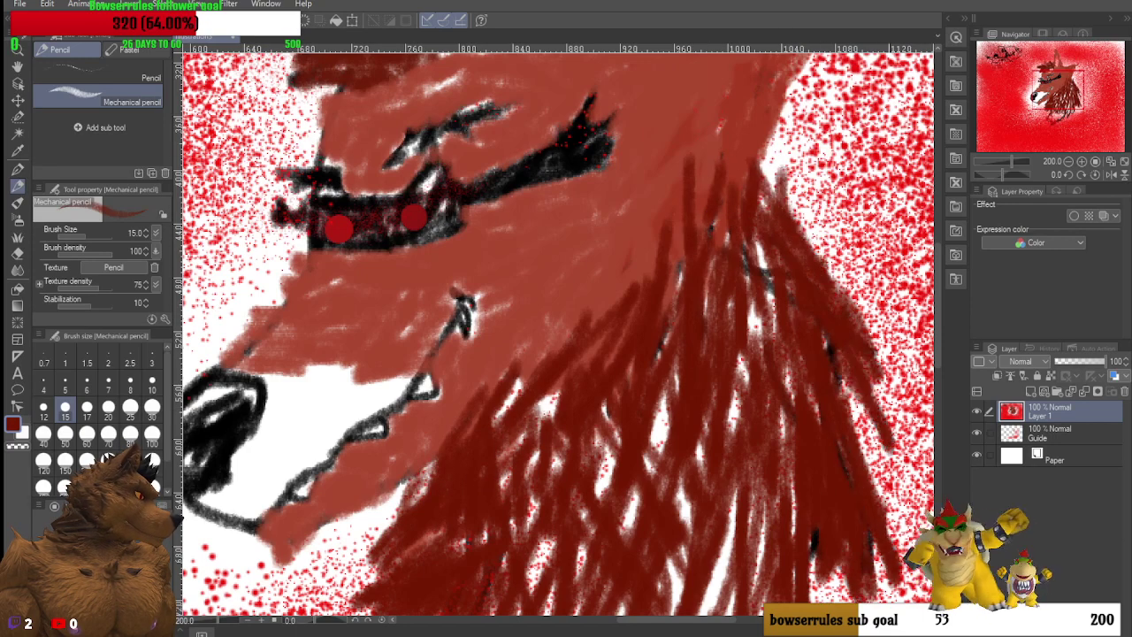
Step: Pick the reddish-brown face colour and fill the remaining white muzzle between nose and mouth, touching up the cheek's border with the mane
{"action": "scroll", "coordinate": [625, 457], "scroll_direction": "down", "scroll_amount": 3}
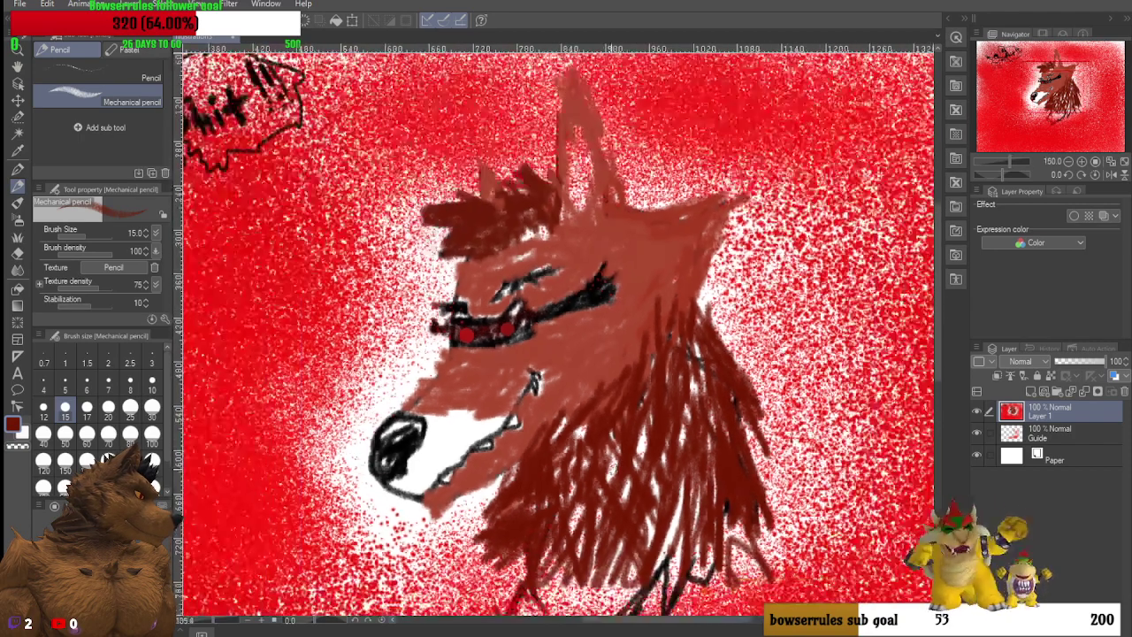
{"action": "scroll", "coordinate": [459, 425], "scroll_direction": "up", "scroll_amount": 3}
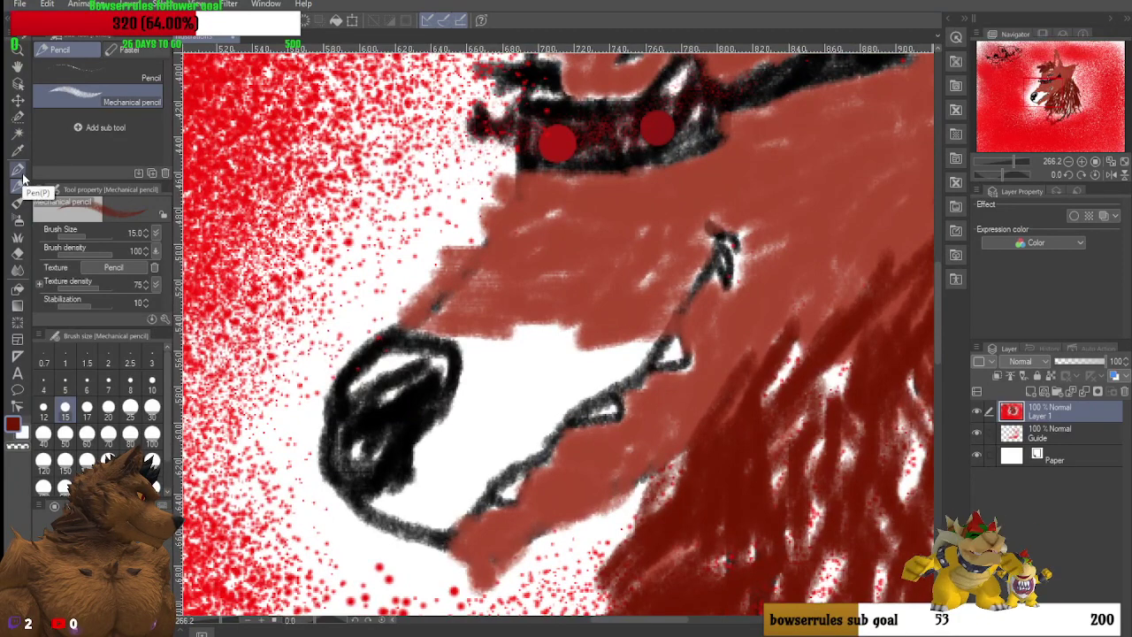
{"action": "left_click", "coordinate": [17, 150]}
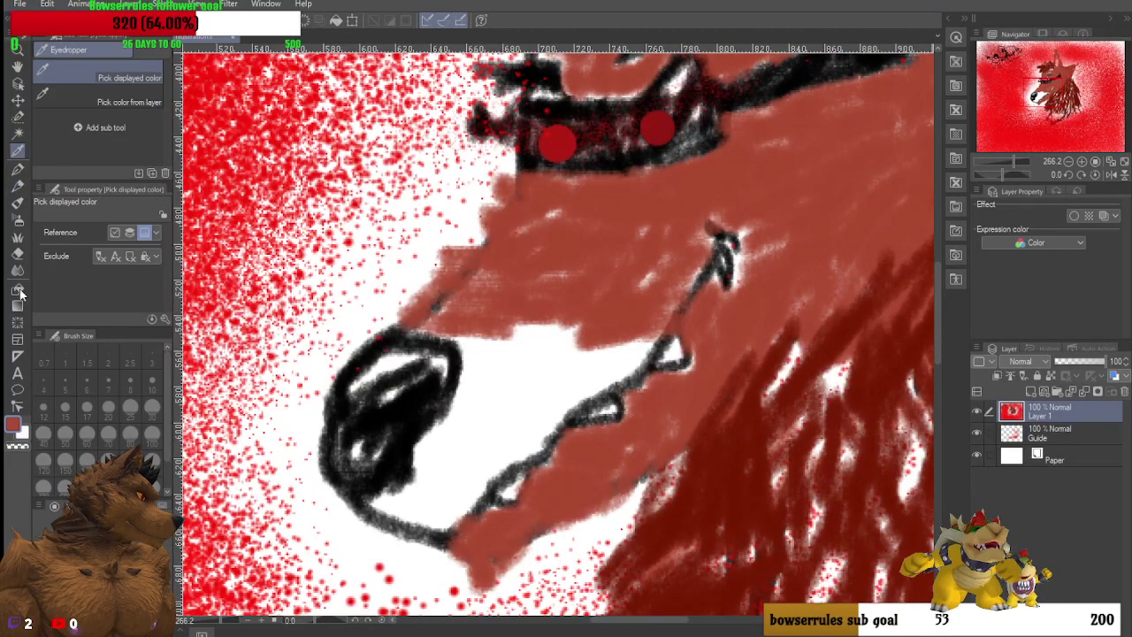
{"action": "left_click", "coordinate": [23, 190]}
{"action": "mouse_move", "coordinate": [472, 311]}
{"action": "left_mouse_down"}
{"action": "mouse_move", "coordinate": [440, 301]}
{"action": "mouse_move", "coordinate": [511, 294]}
{"action": "left_mouse_up"}
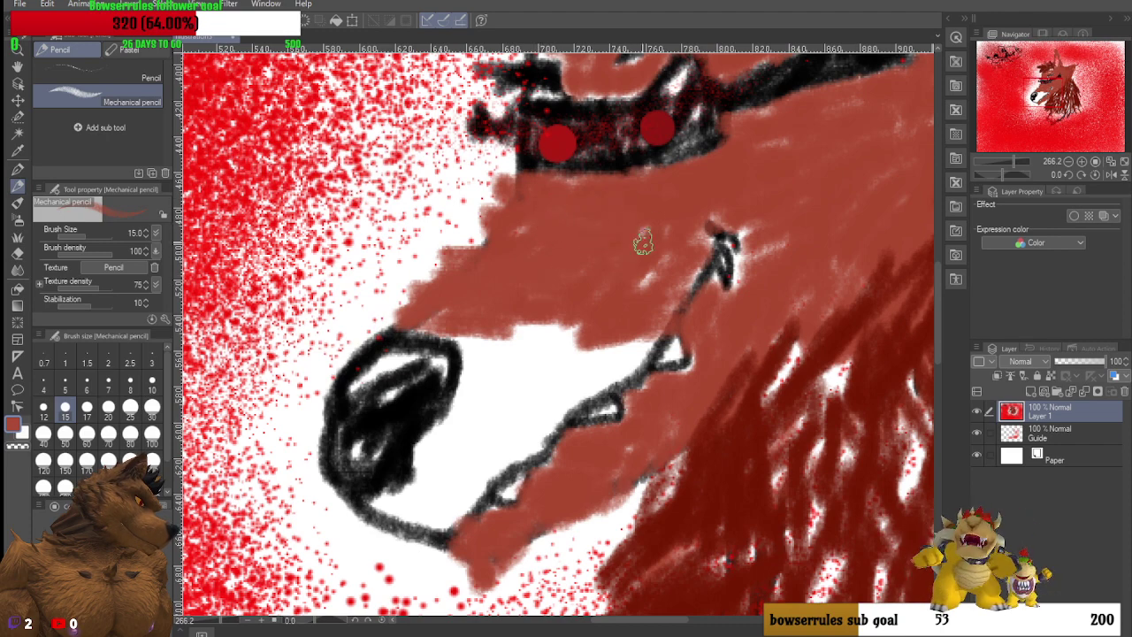
{"action": "mouse_move", "coordinate": [646, 300]}
{"action": "left_mouse_down"}
{"action": "mouse_move", "coordinate": [582, 385]}
{"action": "mouse_move", "coordinate": [647, 340]}
{"action": "mouse_move", "coordinate": [628, 370]}
{"action": "mouse_move", "coordinate": [591, 377]}
{"action": "mouse_move", "coordinate": [531, 451]}
{"action": "mouse_move", "coordinate": [493, 468]}
{"action": "mouse_move", "coordinate": [454, 518]}
{"action": "mouse_move", "coordinate": [478, 498]}
{"action": "mouse_move", "coordinate": [434, 518]}
{"action": "mouse_move", "coordinate": [377, 502]}
{"action": "mouse_move", "coordinate": [432, 523]}
{"action": "mouse_move", "coordinate": [449, 515]}
{"action": "mouse_move", "coordinate": [436, 488]}
{"action": "mouse_move", "coordinate": [412, 499]}
{"action": "mouse_move", "coordinate": [454, 481]}
{"action": "mouse_move", "coordinate": [433, 495]}
{"action": "mouse_move", "coordinate": [451, 494]}
{"action": "mouse_move", "coordinate": [518, 423]}
{"action": "mouse_move", "coordinate": [494, 452]}
{"action": "mouse_move", "coordinate": [516, 449]}
{"action": "mouse_move", "coordinate": [525, 423]}
{"action": "mouse_move", "coordinate": [431, 479]}
{"action": "mouse_move", "coordinate": [425, 435]}
{"action": "mouse_move", "coordinate": [420, 466]}
{"action": "mouse_move", "coordinate": [430, 433]}
{"action": "mouse_move", "coordinate": [451, 433]}
{"action": "mouse_move", "coordinate": [425, 455]}
{"action": "mouse_move", "coordinate": [466, 449]}
{"action": "mouse_move", "coordinate": [425, 460]}
{"action": "mouse_move", "coordinate": [429, 469]}
{"action": "mouse_move", "coordinate": [492, 428]}
{"action": "mouse_move", "coordinate": [482, 407]}
{"action": "mouse_move", "coordinate": [467, 434]}
{"action": "mouse_move", "coordinate": [528, 391]}
{"action": "mouse_move", "coordinate": [519, 412]}
{"action": "mouse_move", "coordinate": [588, 354]}
{"action": "mouse_move", "coordinate": [553, 403]}
{"action": "mouse_move", "coordinate": [640, 348]}
{"action": "mouse_move", "coordinate": [560, 384]}
{"action": "mouse_move", "coordinate": [552, 341]}
{"action": "mouse_move", "coordinate": [542, 370]}
{"action": "mouse_move", "coordinate": [543, 359]}
{"action": "mouse_move", "coordinate": [553, 398]}
{"action": "mouse_move", "coordinate": [558, 306]}
{"action": "mouse_move", "coordinate": [495, 392]}
{"action": "mouse_move", "coordinate": [478, 377]}
{"action": "mouse_move", "coordinate": [500, 323]}
{"action": "mouse_move", "coordinate": [505, 374]}
{"action": "mouse_move", "coordinate": [476, 327]}
{"action": "mouse_move", "coordinate": [444, 419]}
{"action": "mouse_move", "coordinate": [465, 323]}
{"action": "mouse_move", "coordinate": [418, 327]}
{"action": "left_mouse_up"}
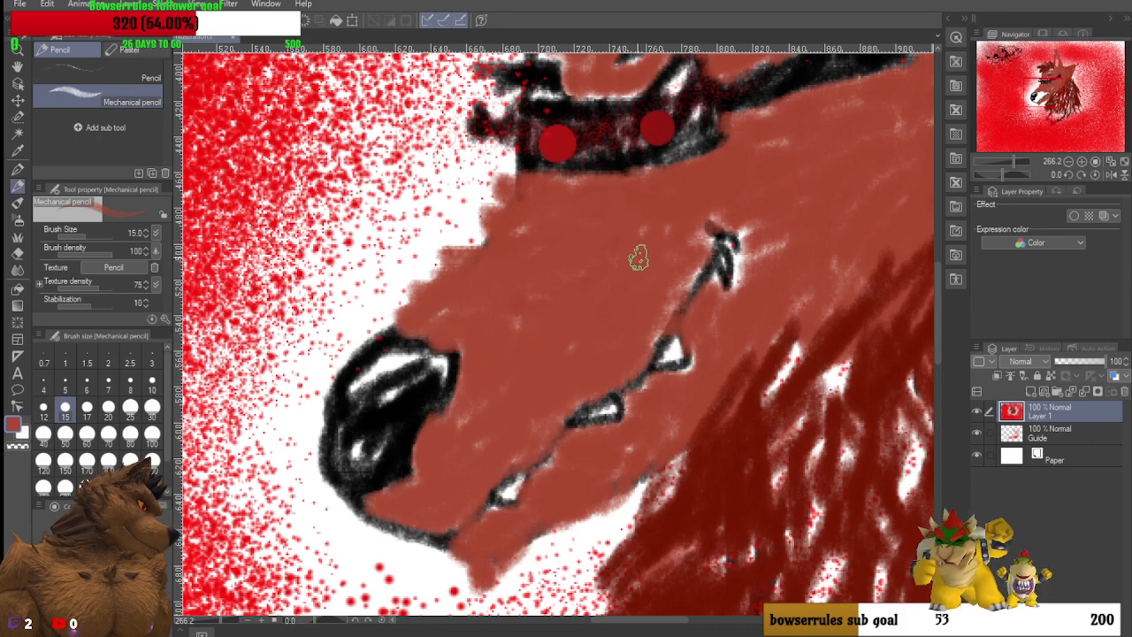
{"action": "mouse_move", "coordinate": [736, 207]}
{"action": "left_mouse_down"}
{"action": "mouse_move", "coordinate": [735, 240]}
{"action": "mouse_move", "coordinate": [751, 249]}
{"action": "mouse_move", "coordinate": [727, 276]}
{"action": "mouse_move", "coordinate": [757, 257]}
{"action": "left_mouse_up"}
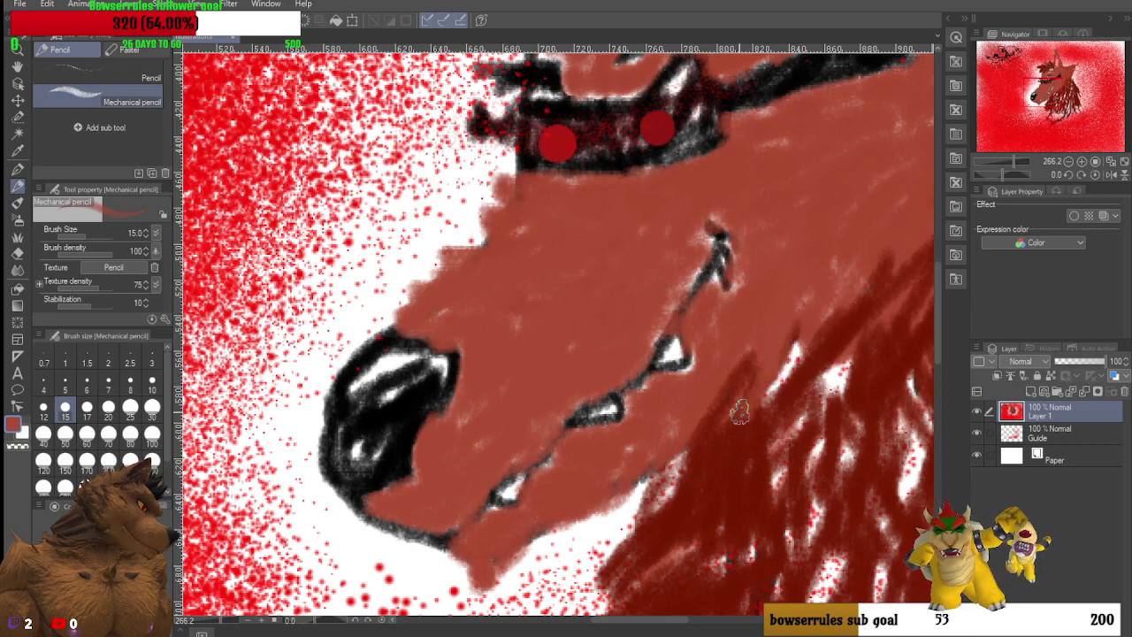
{"action": "mouse_move", "coordinate": [749, 352]}
{"action": "left_mouse_down"}
{"action": "mouse_move", "coordinate": [778, 358]}
{"action": "mouse_move", "coordinate": [840, 296]}
{"action": "left_mouse_up"}
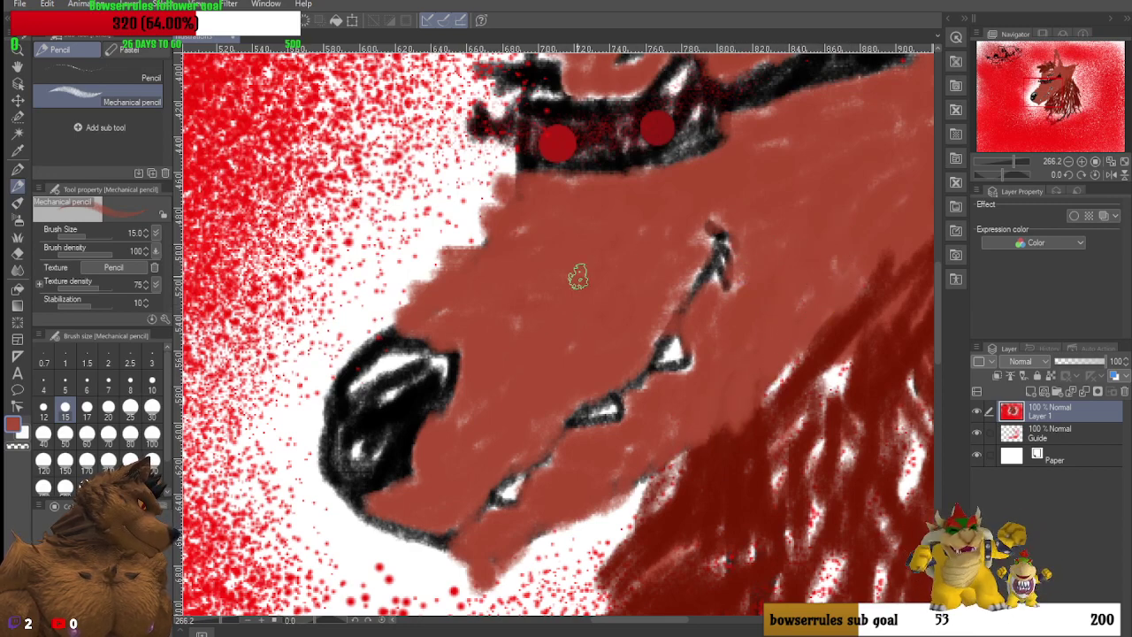
Step: Redraw the mouth line and the outlines of the teeth in black with the Mechanical pencil
{"action": "scroll", "coordinate": [690, 309], "scroll_direction": "up", "scroll_amount": 3}
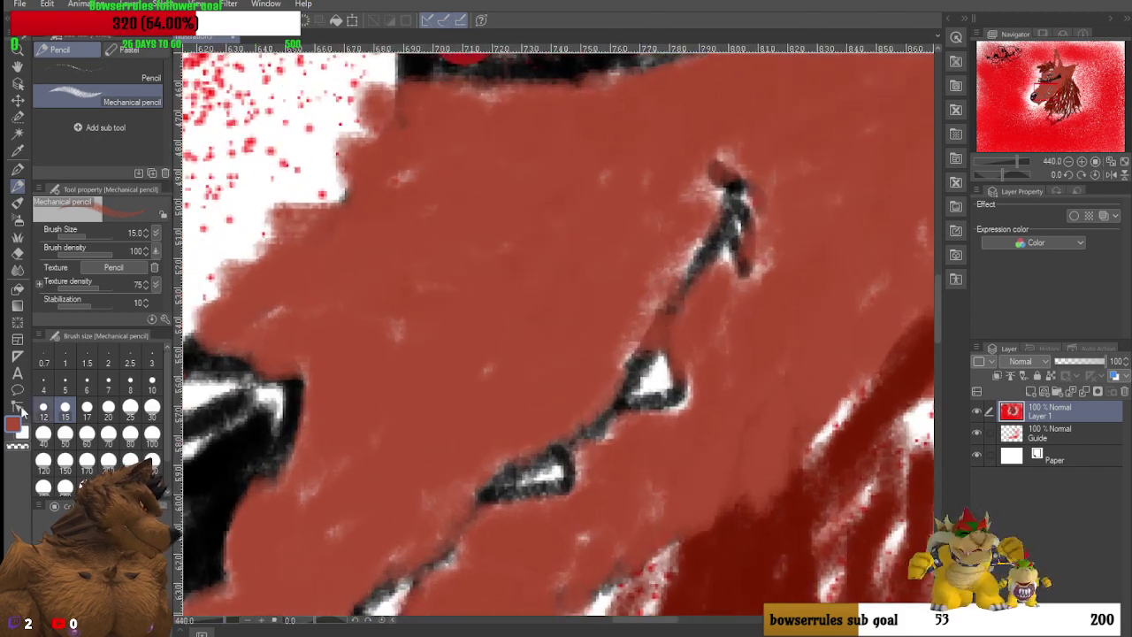
{"action": "left_click", "coordinate": [16, 254]}
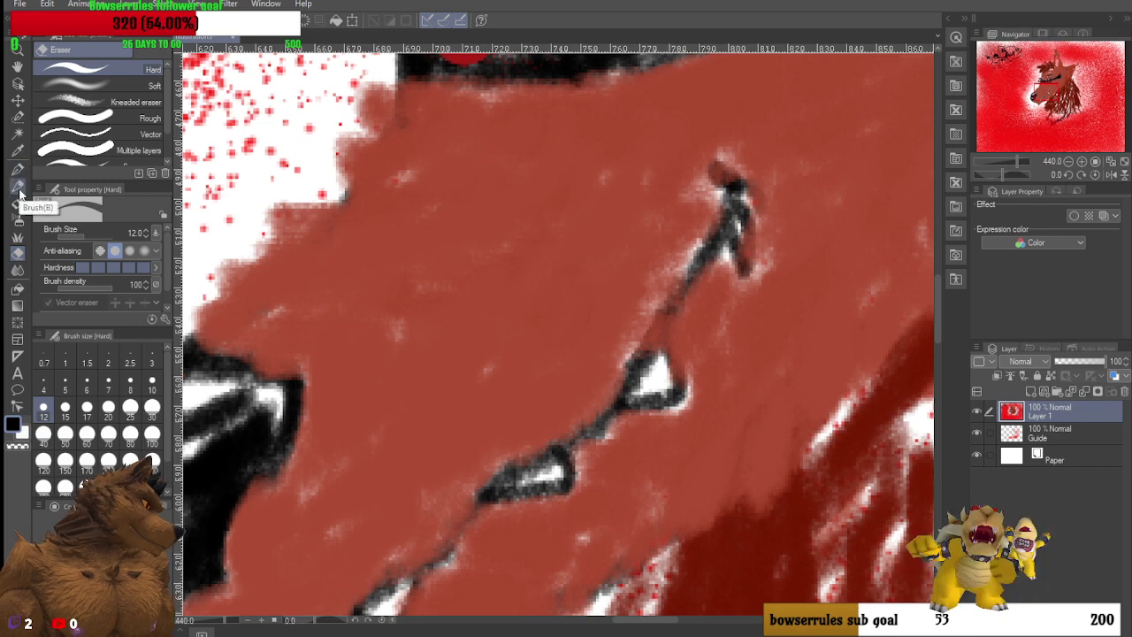
{"action": "left_click", "coordinate": [18, 186]}
{"action": "mouse_move", "coordinate": [644, 353]}
{"action": "left_mouse_down"}
{"action": "mouse_move", "coordinate": [722, 234]}
{"action": "mouse_move", "coordinate": [741, 248]}
{"action": "mouse_move", "coordinate": [724, 221]}
{"action": "mouse_move", "coordinate": [737, 217]}
{"action": "mouse_move", "coordinate": [730, 190]}
{"action": "mouse_move", "coordinate": [708, 178]}
{"action": "mouse_move", "coordinate": [726, 175]}
{"action": "mouse_move", "coordinate": [752, 214]}
{"action": "mouse_move", "coordinate": [712, 232]}
{"action": "mouse_move", "coordinate": [654, 345]}
{"action": "left_mouse_up"}
{"action": "mouse_move", "coordinate": [673, 345]}
{"action": "left_mouse_down"}
{"action": "mouse_move", "coordinate": [685, 406]}
{"action": "mouse_move", "coordinate": [611, 414]}
{"action": "mouse_move", "coordinate": [572, 433]}
{"action": "mouse_move", "coordinate": [573, 450]}
{"action": "mouse_move", "coordinate": [499, 454]}
{"action": "mouse_move", "coordinate": [508, 467]}
{"action": "mouse_move", "coordinate": [479, 483]}
{"action": "mouse_move", "coordinate": [471, 517]}
{"action": "mouse_move", "coordinate": [497, 516]}
{"action": "mouse_move", "coordinate": [435, 573]}
{"action": "left_mouse_up"}
{"action": "scroll", "coordinate": [451, 566], "scroll_direction": "down", "scroll_amount": 2}
{"action": "scroll", "coordinate": [934, 306], "scroll_direction": "down", "scroll_amount": 3}
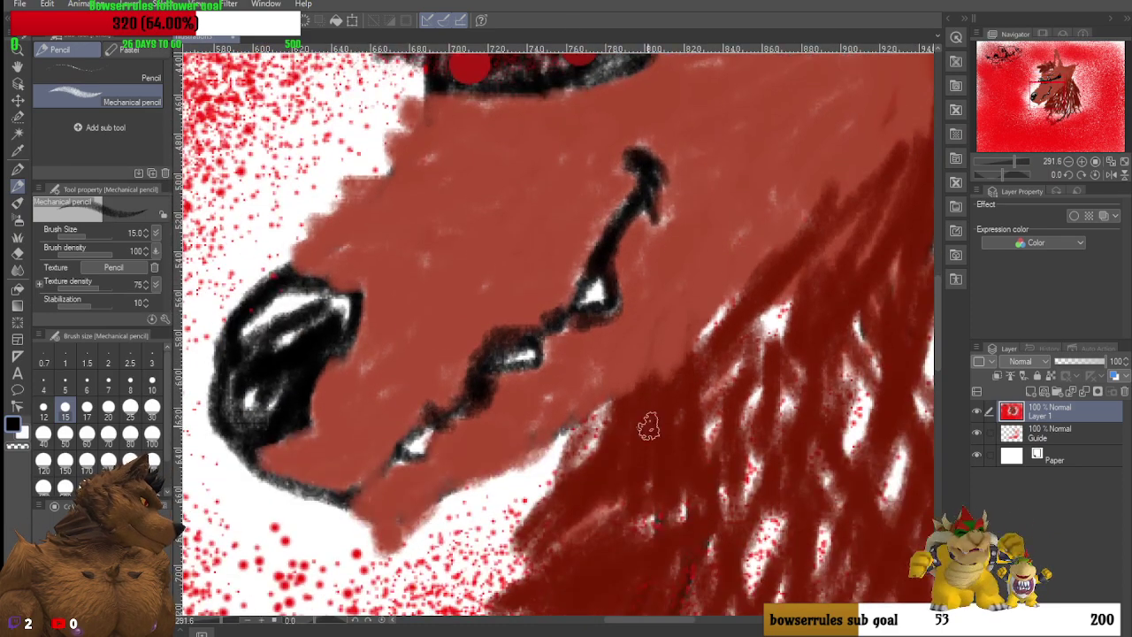
Step: Redraw the jawline from the chin to the cheek and the bridge of the muzzle with broken black strokes
{"action": "mouse_move", "coordinate": [425, 422]}
{"action": "left_mouse_down"}
{"action": "mouse_move", "coordinate": [375, 489]}
{"action": "mouse_move", "coordinate": [356, 494]}
{"action": "mouse_move", "coordinate": [372, 501]}
{"action": "mouse_move", "coordinate": [402, 458]}
{"action": "mouse_move", "coordinate": [431, 457]}
{"action": "mouse_move", "coordinate": [466, 399]}
{"action": "mouse_move", "coordinate": [367, 477]}
{"action": "mouse_move", "coordinate": [307, 494]}
{"action": "mouse_move", "coordinate": [336, 489]}
{"action": "mouse_move", "coordinate": [271, 477]}
{"action": "mouse_move", "coordinate": [350, 483]}
{"action": "mouse_move", "coordinate": [309, 464]}
{"action": "mouse_move", "coordinate": [329, 472]}
{"action": "mouse_move", "coordinate": [248, 476]}
{"action": "mouse_move", "coordinate": [351, 503]}
{"action": "mouse_move", "coordinate": [363, 530]}
{"action": "mouse_move", "coordinate": [394, 541]}
{"action": "mouse_move", "coordinate": [468, 482]}
{"action": "mouse_move", "coordinate": [532, 460]}
{"action": "mouse_move", "coordinate": [529, 451]}
{"action": "mouse_move", "coordinate": [512, 462]}
{"action": "mouse_move", "coordinate": [732, 303]}
{"action": "mouse_move", "coordinate": [769, 243]}
{"action": "mouse_move", "coordinate": [834, 196]}
{"action": "left_mouse_up"}
{"action": "mouse_move", "coordinate": [299, 265]}
{"action": "left_mouse_down"}
{"action": "mouse_move", "coordinate": [317, 224]}
{"action": "mouse_move", "coordinate": [350, 206]}
{"action": "mouse_move", "coordinate": [432, 87]}
{"action": "left_mouse_up"}
{"action": "scroll", "coordinate": [505, 146], "scroll_direction": "down", "scroll_amount": 3}
{"action": "scroll", "coordinate": [779, 174], "scroll_direction": "down", "scroll_amount": 2}
{"action": "mouse_move", "coordinate": [759, 177]}
{"action": "left_mouse_down"}
{"action": "mouse_move", "coordinate": [859, 89]}
{"action": "mouse_move", "coordinate": [698, 249]}
{"action": "left_mouse_up"}
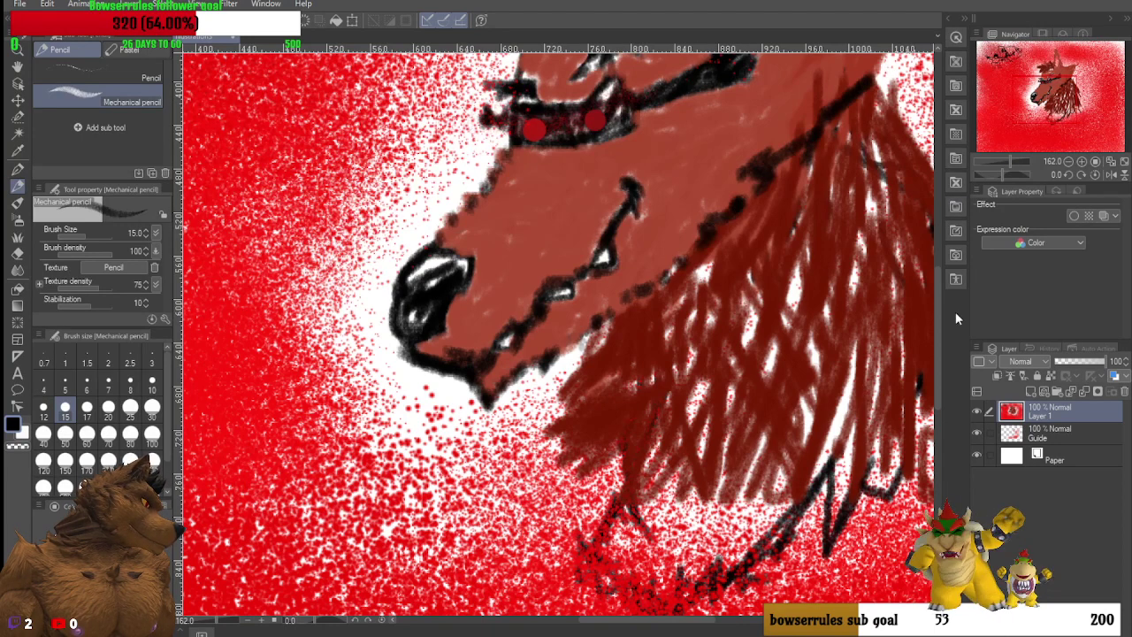
Step: Draw black outline and shading strokes on the wolf's rear ear and where it meets the mane
{"action": "mouse_move", "coordinate": [940, 314]}
{"action": "left_mouse_down"}
{"action": "mouse_move", "coordinate": [930, 269]}
{"action": "mouse_move", "coordinate": [938, 297]}
{"action": "mouse_move", "coordinate": [939, 270]}
{"action": "left_mouse_up"}
{"action": "mouse_move", "coordinate": [896, 189]}
{"action": "left_mouse_down"}
{"action": "mouse_move", "coordinate": [876, 260]}
{"action": "mouse_move", "coordinate": [884, 157]}
{"action": "mouse_move", "coordinate": [845, 164]}
{"action": "left_mouse_up"}
{"action": "left_click_drag", "start_coordinate": [880, 130], "coordinate": [822, 164]}
{"action": "scroll", "coordinate": [887, 137], "scroll_direction": "up", "scroll_amount": 10}
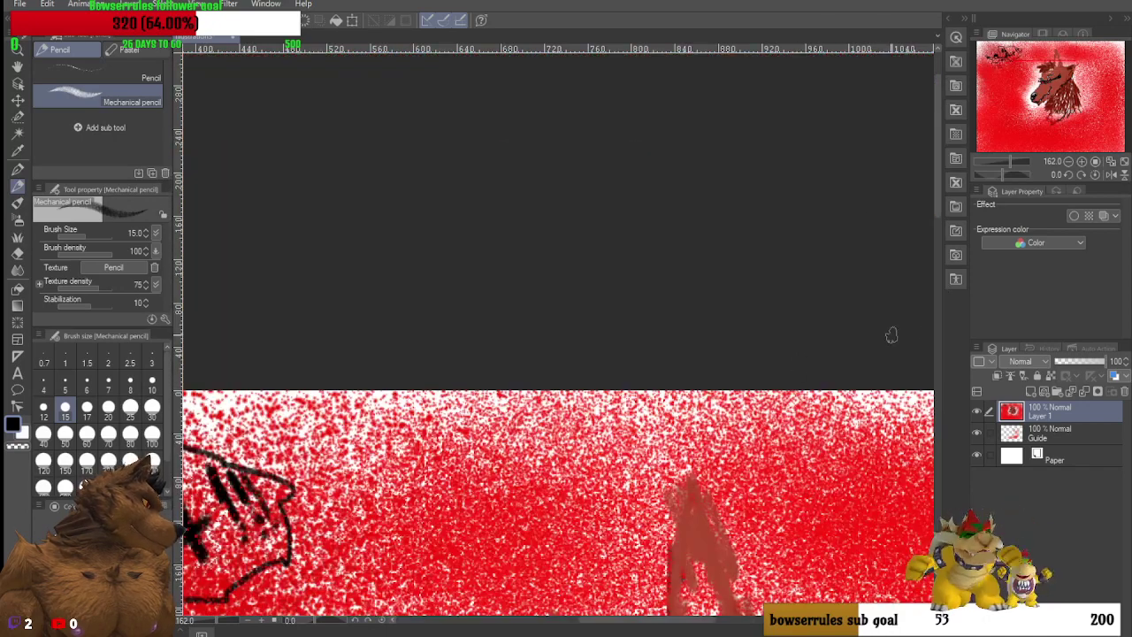
{"action": "left_click_drag", "start_coordinate": [941, 201], "coordinate": [939, 319]}
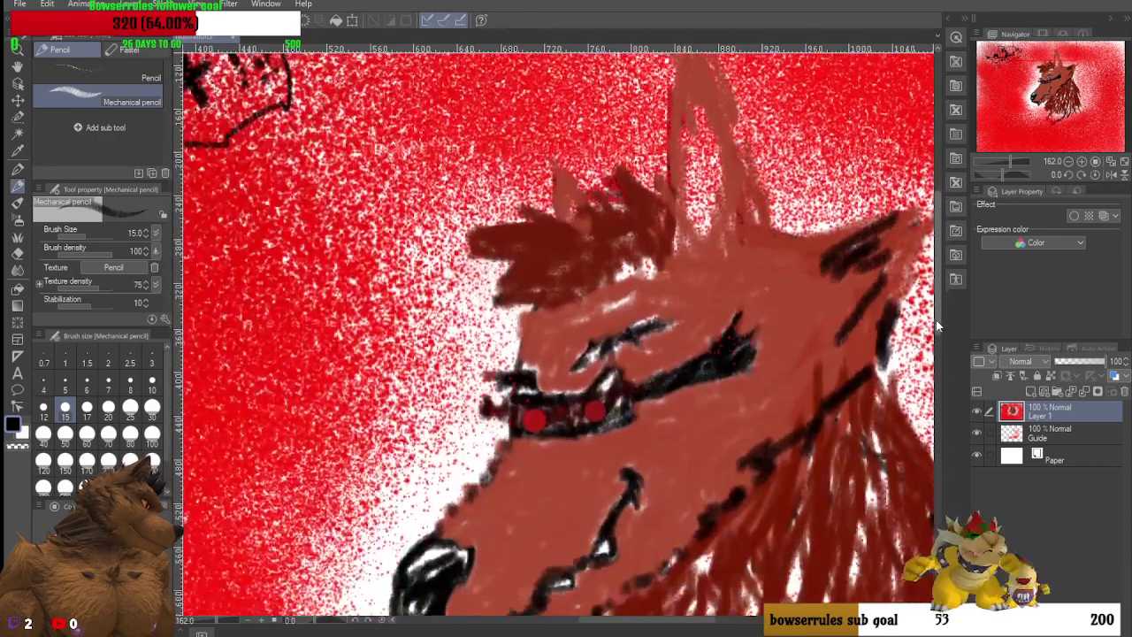
{"action": "mouse_move", "coordinate": [886, 263]}
{"action": "left_mouse_down"}
{"action": "mouse_move", "coordinate": [888, 303]}
{"action": "mouse_move", "coordinate": [858, 302]}
{"action": "left_mouse_up"}
{"action": "left_click_drag", "start_coordinate": [851, 262], "coordinate": [805, 310]}
{"action": "left_click_drag", "start_coordinate": [897, 238], "coordinate": [871, 296]}
Step: Outline the upright ear, the spiky hair tuft and the forehead fur with short black strokes
{"action": "mouse_move", "coordinate": [789, 248]}
{"action": "left_mouse_down"}
{"action": "mouse_move", "coordinate": [747, 256]}
{"action": "mouse_move", "coordinate": [764, 262]}
{"action": "left_mouse_up"}
{"action": "left_click_drag", "start_coordinate": [754, 185], "coordinate": [768, 222]}
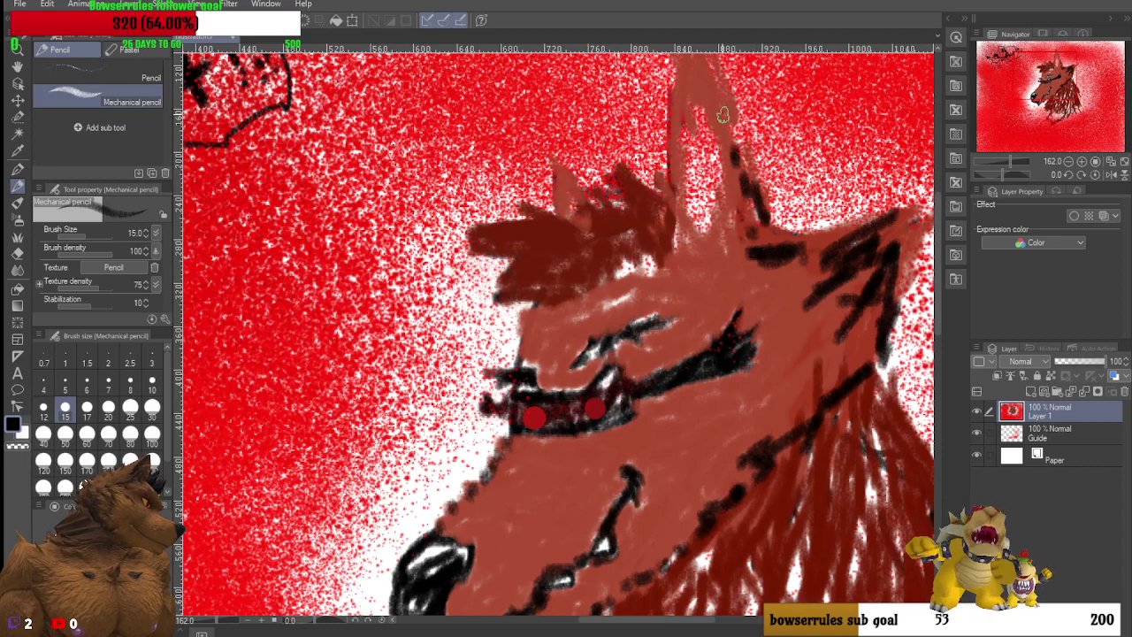
{"action": "mouse_move", "coordinate": [703, 57]}
{"action": "left_mouse_down"}
{"action": "mouse_move", "coordinate": [676, 121]}
{"action": "mouse_move", "coordinate": [681, 205]}
{"action": "mouse_move", "coordinate": [696, 221]}
{"action": "mouse_move", "coordinate": [713, 183]}
{"action": "mouse_move", "coordinate": [708, 130]}
{"action": "mouse_move", "coordinate": [707, 197]}
{"action": "mouse_move", "coordinate": [707, 128]}
{"action": "mouse_move", "coordinate": [714, 181]}
{"action": "mouse_move", "coordinate": [687, 234]}
{"action": "mouse_move", "coordinate": [634, 230]}
{"action": "left_mouse_up"}
{"action": "left_click_drag", "start_coordinate": [556, 163], "coordinate": [563, 224]}
{"action": "mouse_move", "coordinate": [540, 306]}
{"action": "left_mouse_down"}
{"action": "mouse_move", "coordinate": [502, 324]}
{"action": "mouse_move", "coordinate": [522, 343]}
{"action": "left_mouse_up"}
{"action": "mouse_move", "coordinate": [566, 306]}
{"action": "left_mouse_down"}
{"action": "mouse_move", "coordinate": [626, 264]}
{"action": "mouse_move", "coordinate": [677, 258]}
{"action": "mouse_move", "coordinate": [634, 250]}
{"action": "mouse_move", "coordinate": [654, 234]}
{"action": "mouse_move", "coordinate": [626, 213]}
{"action": "mouse_move", "coordinate": [628, 183]}
{"action": "mouse_move", "coordinate": [646, 178]}
{"action": "mouse_move", "coordinate": [631, 177]}
{"action": "mouse_move", "coordinate": [654, 193]}
{"action": "mouse_move", "coordinate": [595, 228]}
{"action": "mouse_move", "coordinate": [502, 225]}
{"action": "mouse_move", "coordinate": [557, 336]}
{"action": "left_mouse_up"}
{"action": "scroll", "coordinate": [669, 380], "scroll_direction": "down", "scroll_amount": 3}
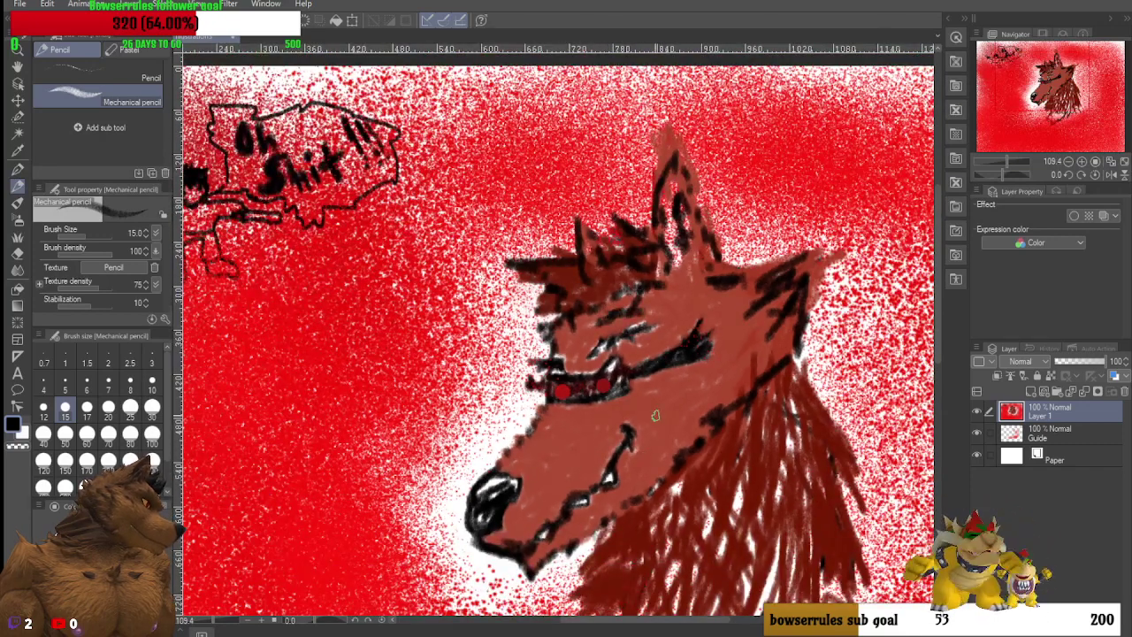
{"action": "scroll", "coordinate": [655, 418], "scroll_direction": "down", "scroll_amount": 3}
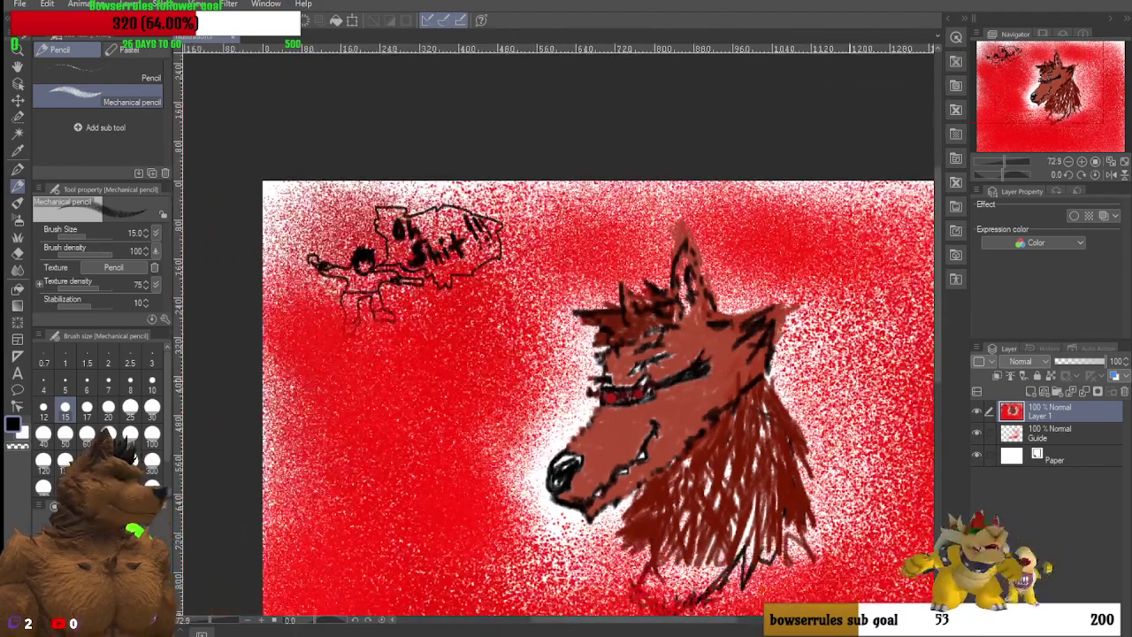
Step: Pick the mane's dark red and extend its lower edge with long Mechanical pencil fur strokes over the old black sketch lines
{"action": "scroll", "coordinate": [782, 398], "scroll_direction": "up", "scroll_amount": 7}
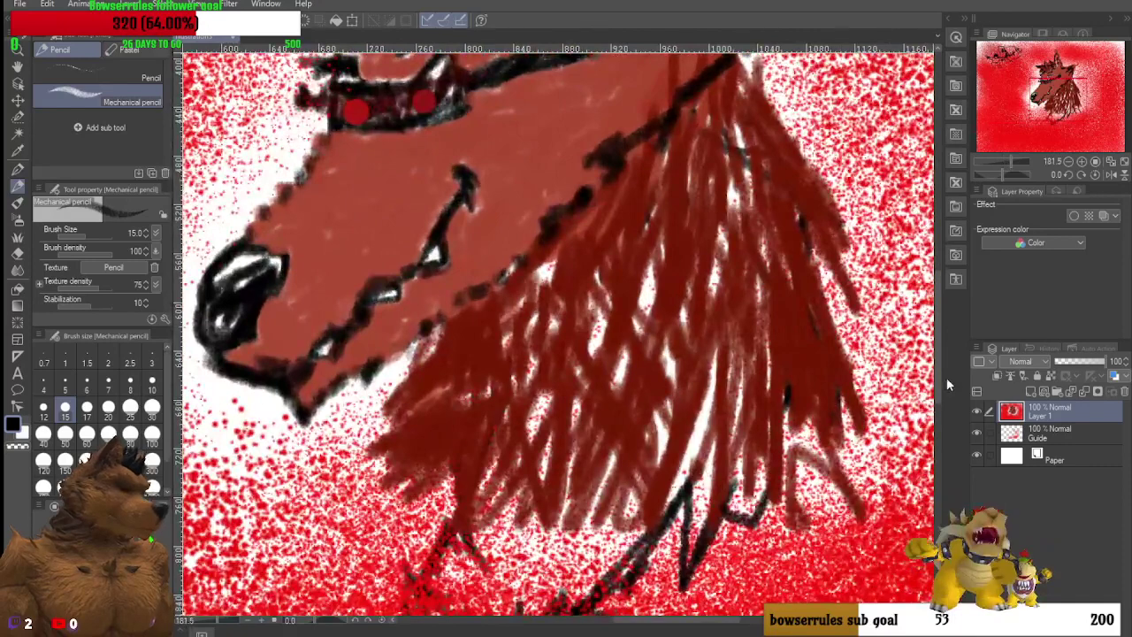
{"action": "scroll", "coordinate": [936, 390], "scroll_direction": "down", "scroll_amount": 3}
{"action": "scroll", "coordinate": [557, 336], "scroll_direction": "up", "scroll_amount": 1}
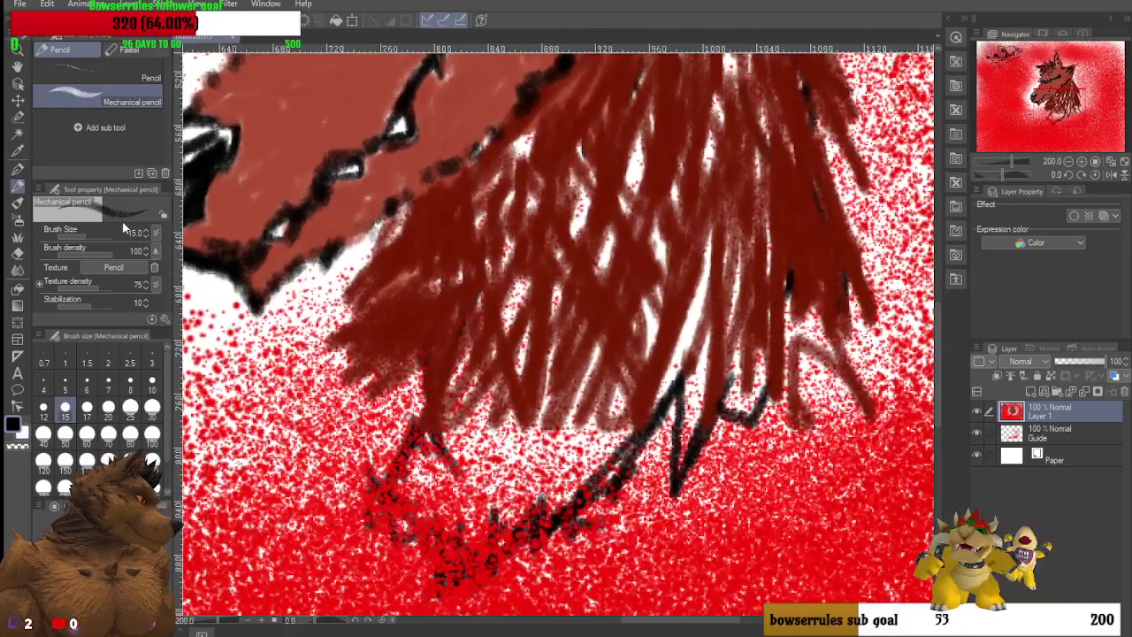
{"action": "left_click", "coordinate": [18, 150]}
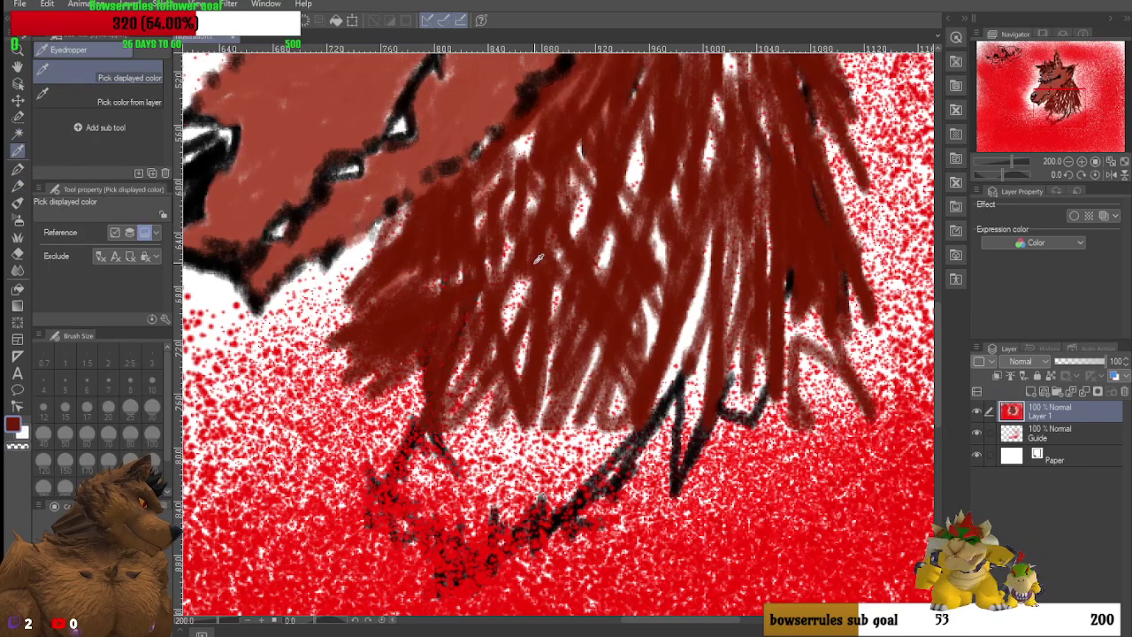
{"action": "left_click", "coordinate": [16, 186]}
{"action": "mouse_move", "coordinate": [414, 358]}
{"action": "left_mouse_down"}
{"action": "mouse_move", "coordinate": [432, 477]}
{"action": "mouse_move", "coordinate": [397, 475]}
{"action": "mouse_move", "coordinate": [404, 454]}
{"action": "mouse_move", "coordinate": [413, 451]}
{"action": "mouse_move", "coordinate": [389, 496]}
{"action": "mouse_move", "coordinate": [412, 567]}
{"action": "mouse_move", "coordinate": [451, 568]}
{"action": "mouse_move", "coordinate": [454, 418]}
{"action": "mouse_move", "coordinate": [462, 603]}
{"action": "mouse_move", "coordinate": [427, 534]}
{"action": "mouse_move", "coordinate": [457, 590]}
{"action": "mouse_move", "coordinate": [440, 477]}
{"action": "mouse_move", "coordinate": [470, 548]}
{"action": "mouse_move", "coordinate": [526, 400]}
{"action": "mouse_move", "coordinate": [489, 576]}
{"action": "mouse_move", "coordinate": [503, 477]}
{"action": "mouse_move", "coordinate": [596, 381]}
{"action": "mouse_move", "coordinate": [559, 466]}
{"action": "mouse_move", "coordinate": [573, 539]}
{"action": "mouse_move", "coordinate": [568, 517]}
{"action": "mouse_move", "coordinate": [541, 535]}
{"action": "mouse_move", "coordinate": [640, 421]}
{"action": "mouse_move", "coordinate": [725, 288]}
{"action": "mouse_move", "coordinate": [689, 383]}
{"action": "mouse_move", "coordinate": [685, 494]}
{"action": "mouse_move", "coordinate": [668, 551]}
{"action": "mouse_move", "coordinate": [742, 328]}
{"action": "mouse_move", "coordinate": [747, 414]}
{"action": "mouse_move", "coordinate": [747, 383]}
{"action": "mouse_move", "coordinate": [788, 402]}
{"action": "mouse_move", "coordinate": [794, 387]}
{"action": "mouse_move", "coordinate": [781, 285]}
{"action": "mouse_move", "coordinate": [842, 361]}
{"action": "mouse_move", "coordinate": [814, 299]}
{"action": "mouse_move", "coordinate": [846, 348]}
{"action": "left_mouse_up"}
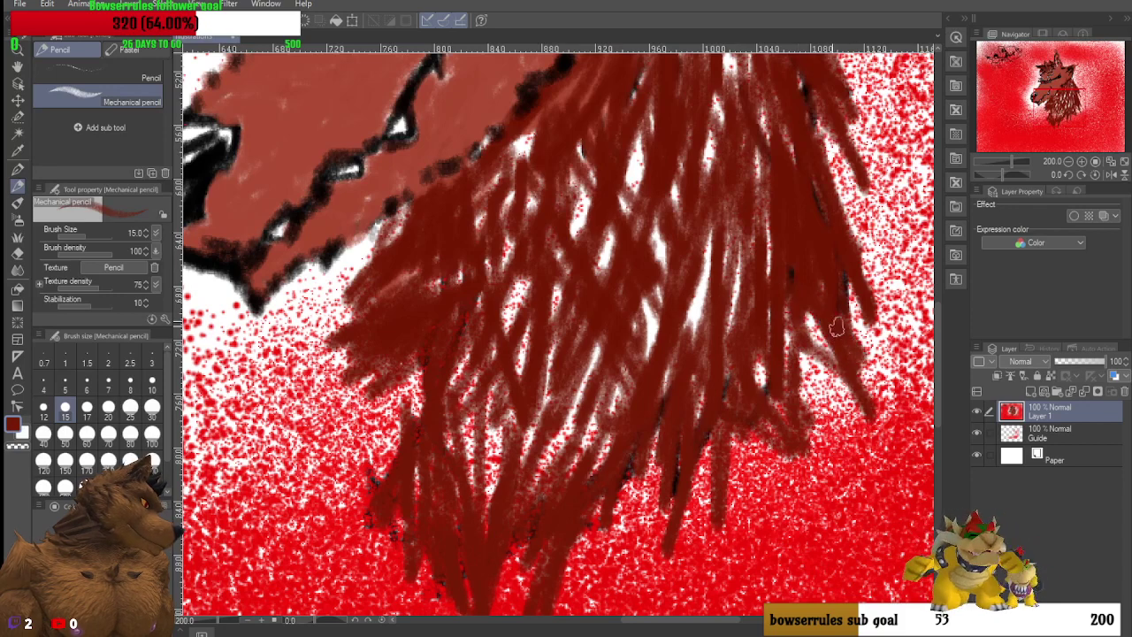
Step: Add dark red fur tufts along the throat and under the jaw, plus a few at the back of the neck below the ear
{"action": "mouse_move", "coordinate": [479, 420]}
{"action": "left_mouse_down"}
{"action": "mouse_move", "coordinate": [398, 406]}
{"action": "mouse_move", "coordinate": [340, 424]}
{"action": "mouse_move", "coordinate": [380, 277]}
{"action": "mouse_move", "coordinate": [336, 301]}
{"action": "mouse_move", "coordinate": [309, 381]}
{"action": "mouse_move", "coordinate": [363, 407]}
{"action": "mouse_move", "coordinate": [378, 355]}
{"action": "left_mouse_up"}
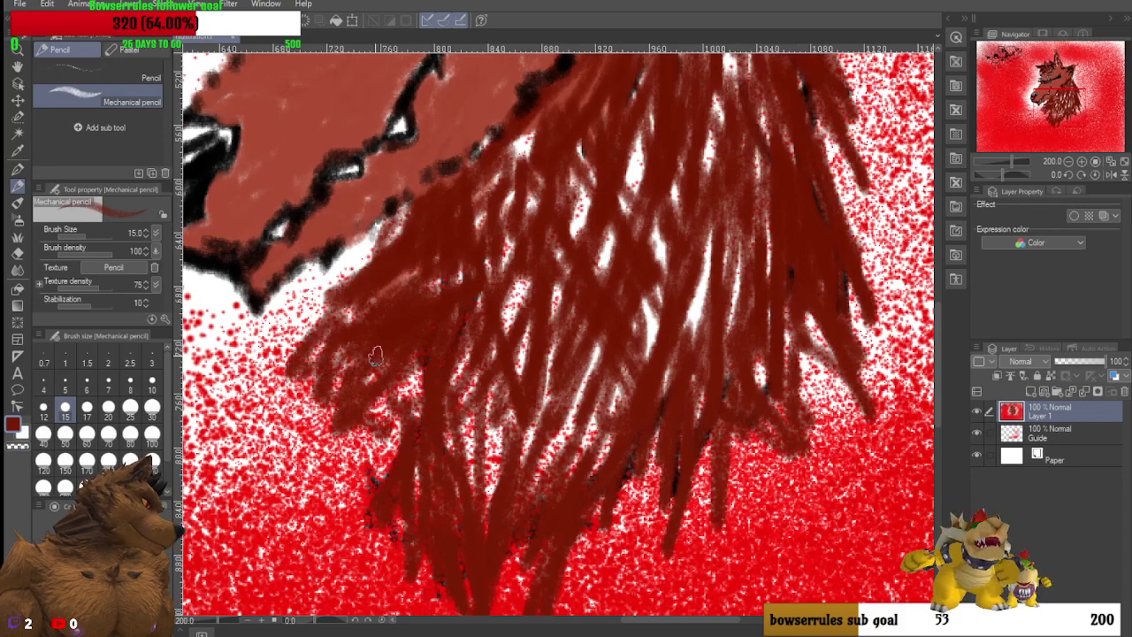
{"action": "mouse_move", "coordinate": [373, 256]}
{"action": "left_mouse_down"}
{"action": "mouse_move", "coordinate": [404, 249]}
{"action": "mouse_move", "coordinate": [375, 248]}
{"action": "mouse_move", "coordinate": [410, 234]}
{"action": "mouse_move", "coordinate": [347, 230]}
{"action": "mouse_move", "coordinate": [391, 222]}
{"action": "mouse_move", "coordinate": [349, 216]}
{"action": "mouse_move", "coordinate": [411, 211]}
{"action": "mouse_move", "coordinate": [368, 206]}
{"action": "mouse_move", "coordinate": [420, 205]}
{"action": "mouse_move", "coordinate": [395, 203]}
{"action": "mouse_move", "coordinate": [442, 195]}
{"action": "mouse_move", "coordinate": [405, 187]}
{"action": "mouse_move", "coordinate": [441, 181]}
{"action": "mouse_move", "coordinate": [375, 186]}
{"action": "left_mouse_up"}
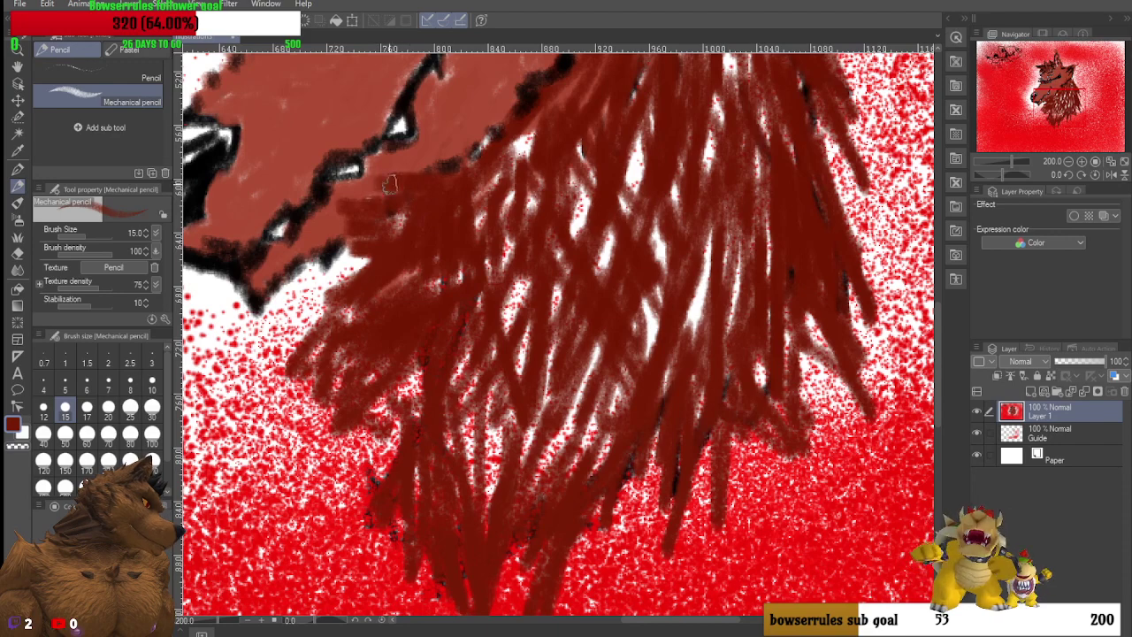
{"action": "mouse_move", "coordinate": [449, 177]}
{"action": "left_mouse_down"}
{"action": "mouse_move", "coordinate": [506, 142]}
{"action": "mouse_move", "coordinate": [525, 184]}
{"action": "mouse_move", "coordinate": [368, 269]}
{"action": "mouse_move", "coordinate": [381, 264]}
{"action": "mouse_move", "coordinate": [250, 386]}
{"action": "mouse_move", "coordinate": [269, 341]}
{"action": "mouse_move", "coordinate": [290, 358]}
{"action": "mouse_move", "coordinate": [244, 428]}
{"action": "left_mouse_up"}
{"action": "key", "text": "ctrl+0"}
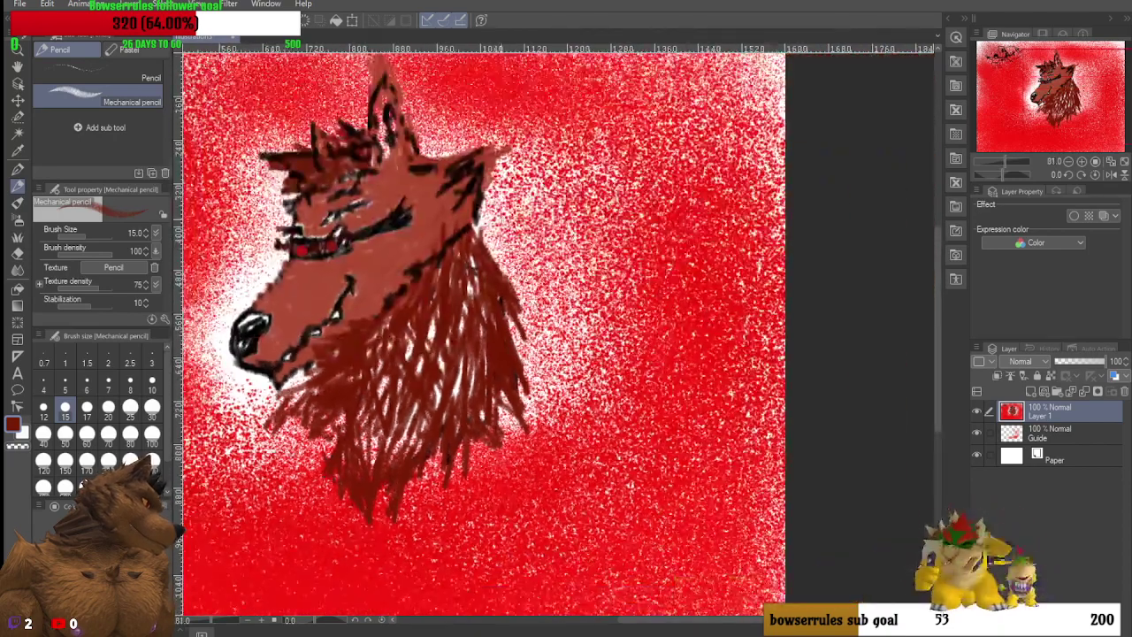
{"action": "mouse_move", "coordinate": [482, 193]}
{"action": "left_mouse_down"}
{"action": "mouse_move", "coordinate": [499, 259]}
{"action": "mouse_move", "coordinate": [484, 232]}
{"action": "left_mouse_up"}
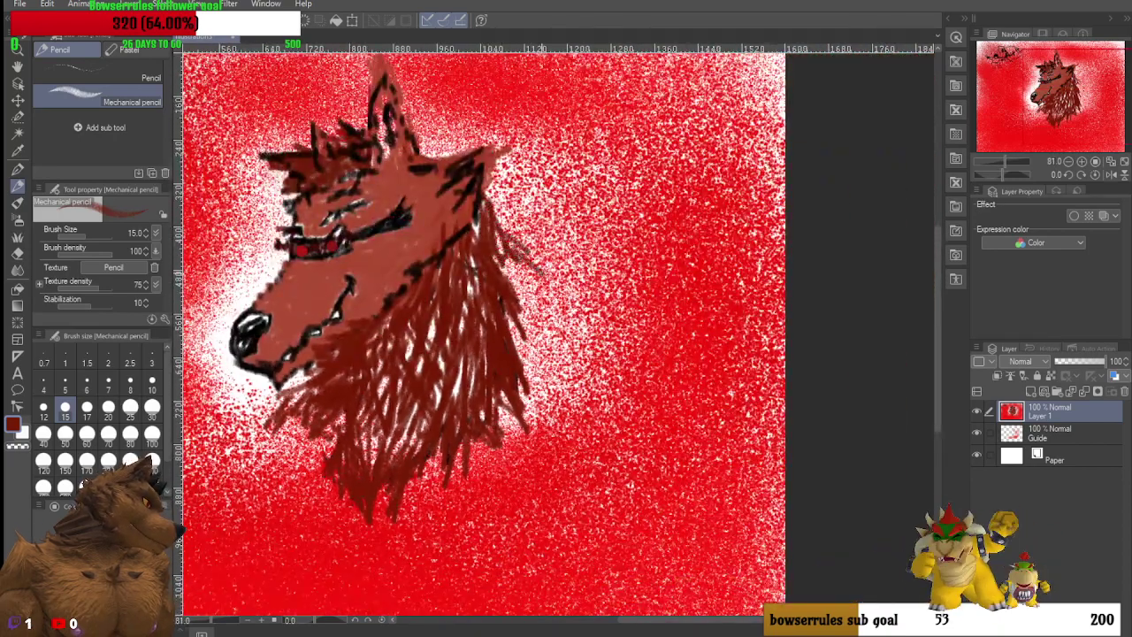
{"action": "key", "text": "ctrl+minus"}
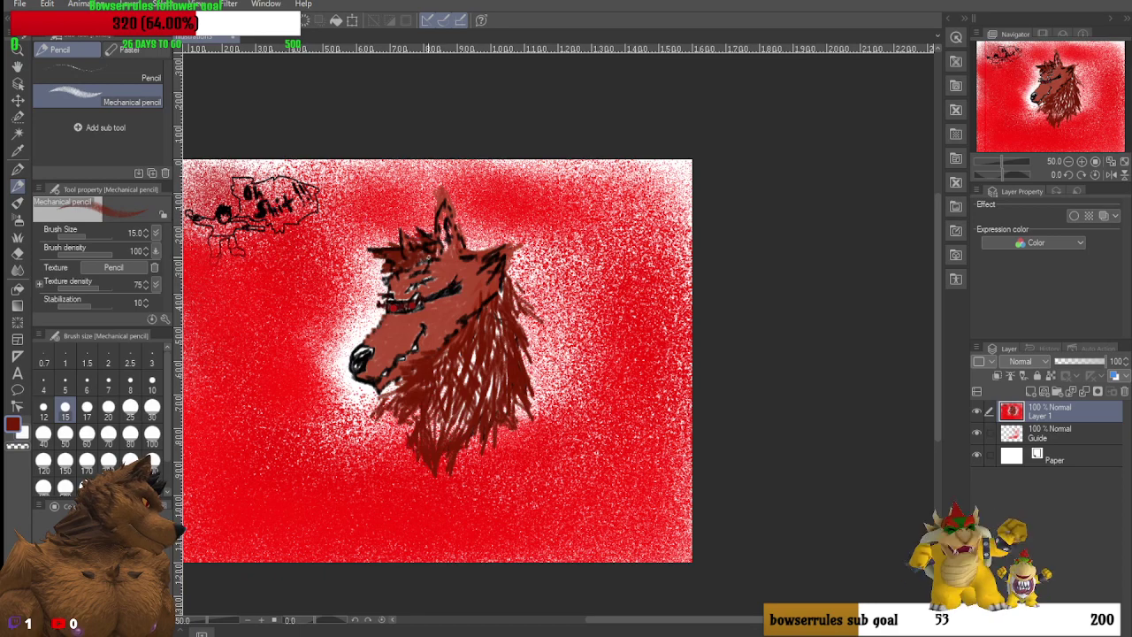
{"action": "key", "text": "ctrl+plus"}
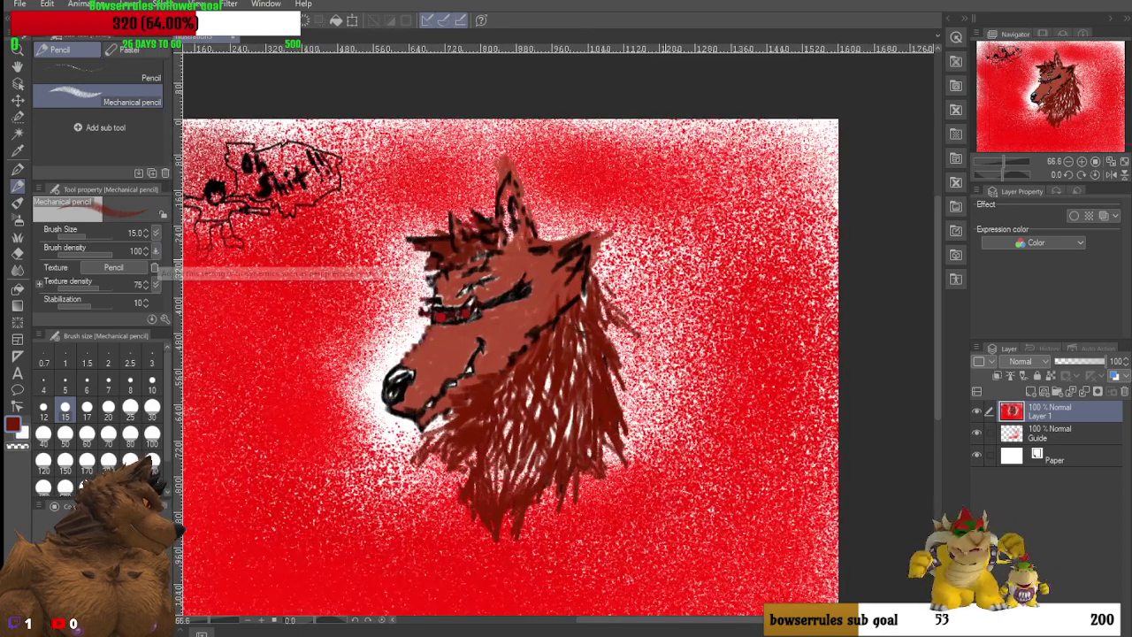
{"action": "scroll", "coordinate": [557, 354], "scroll_direction": "left", "scroll_amount": 5}
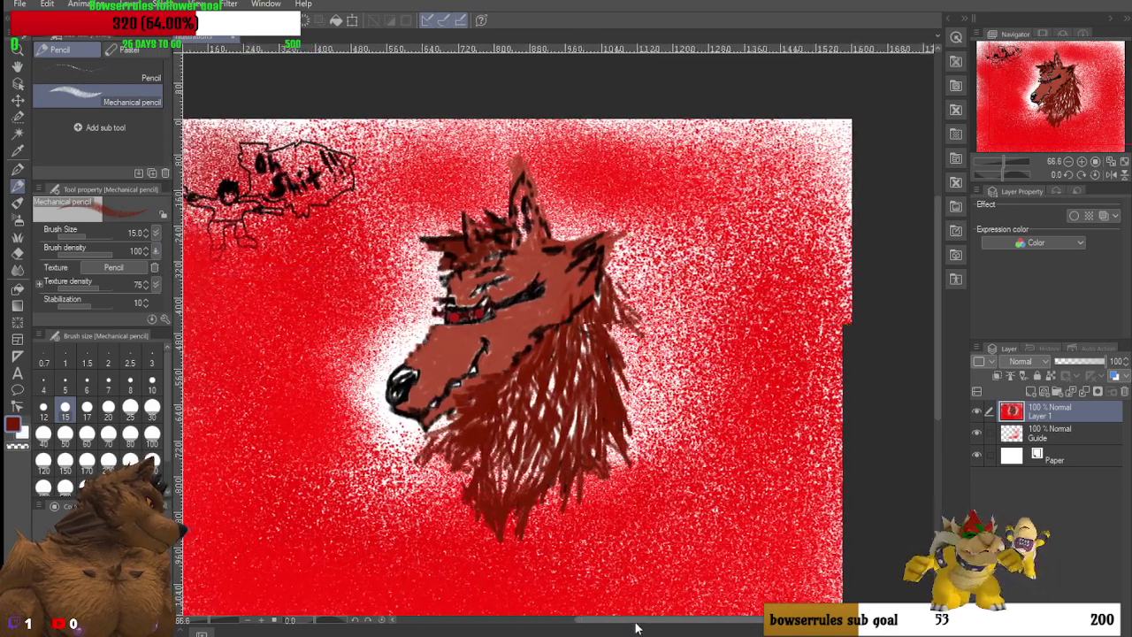
Step: Redraw the small figure's legs and shoes in black with the Mechanical pencil at brush size 7
{"action": "scroll", "coordinate": [407, 243], "scroll_direction": "up", "scroll_amount": 10}
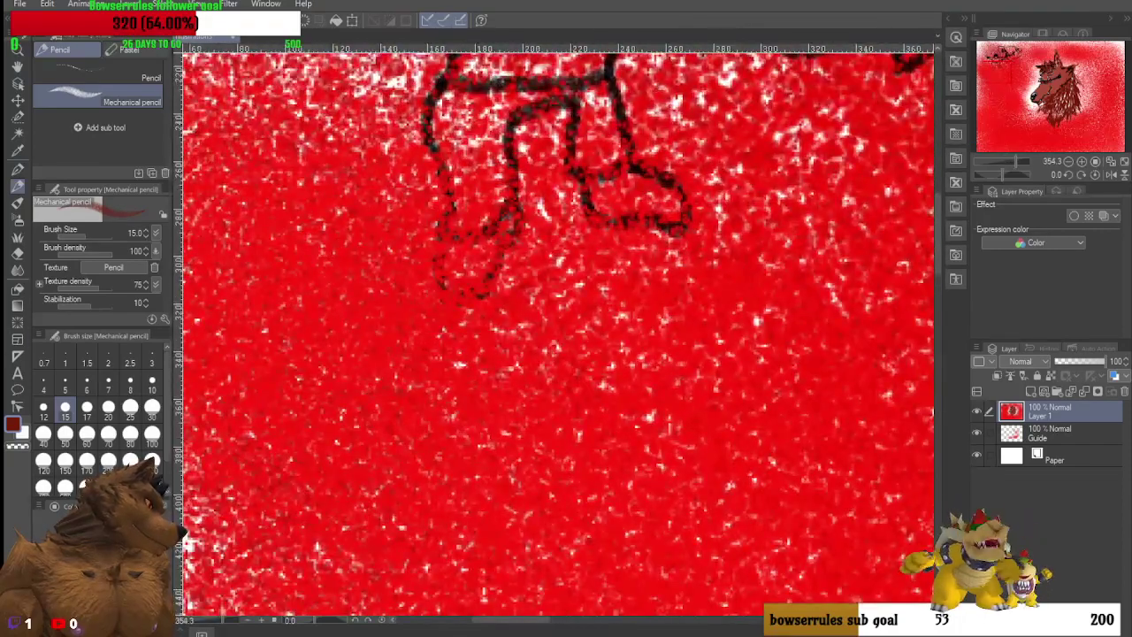
{"action": "left_click", "coordinate": [13, 424]}
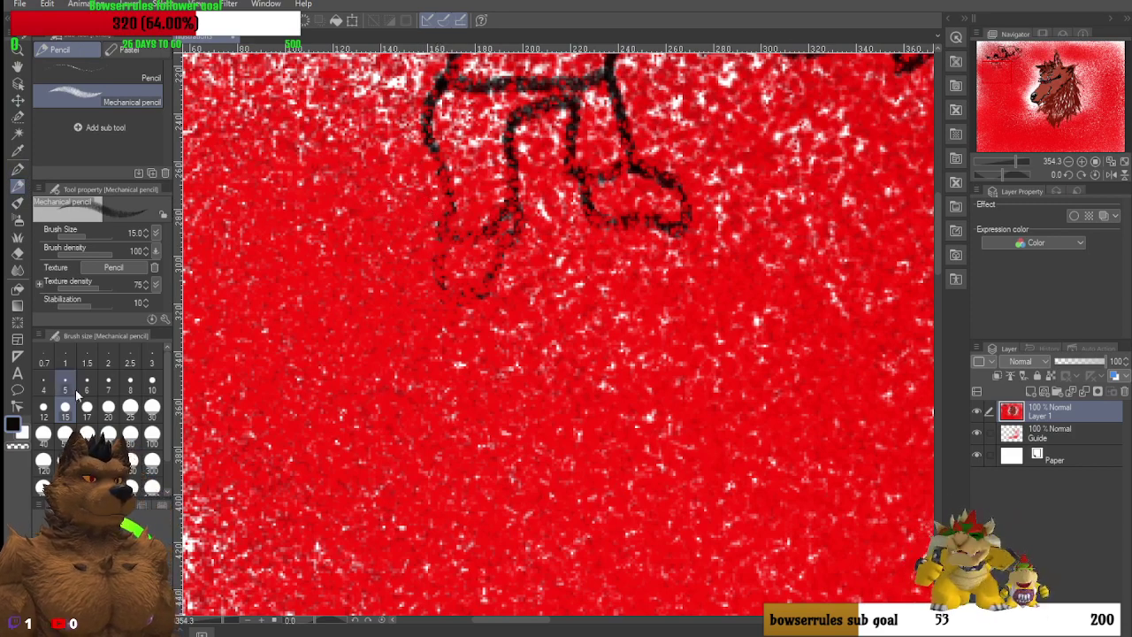
{"action": "left_click", "coordinate": [107, 385]}
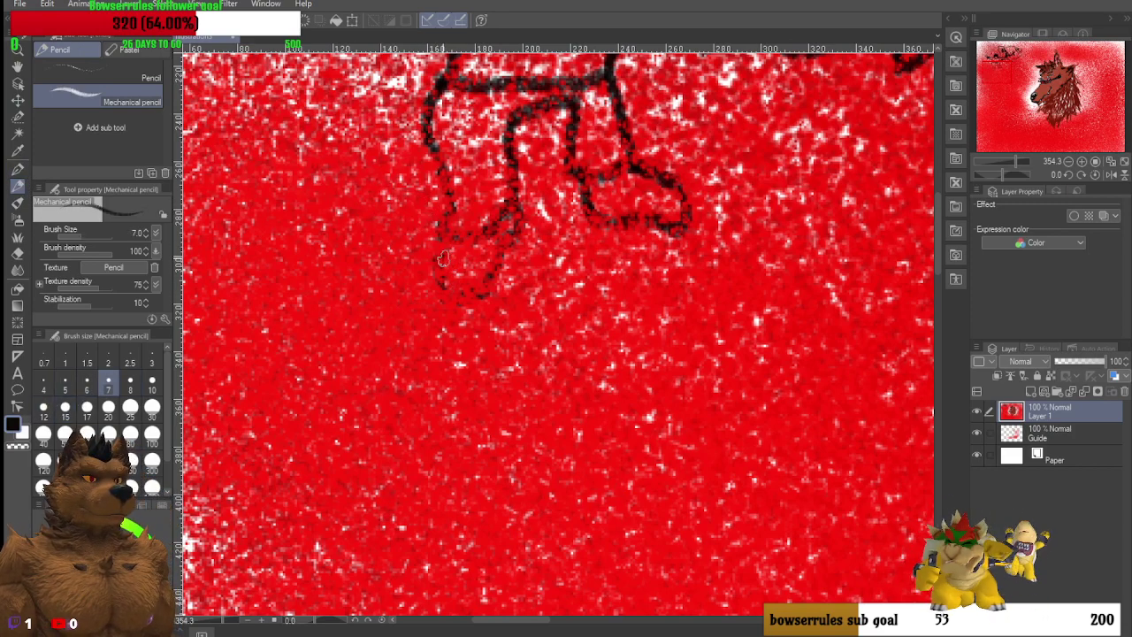
{"action": "mouse_move", "coordinate": [445, 288]}
{"action": "left_mouse_down"}
{"action": "mouse_move", "coordinate": [485, 270]}
{"action": "mouse_move", "coordinate": [513, 231]}
{"action": "left_mouse_up"}
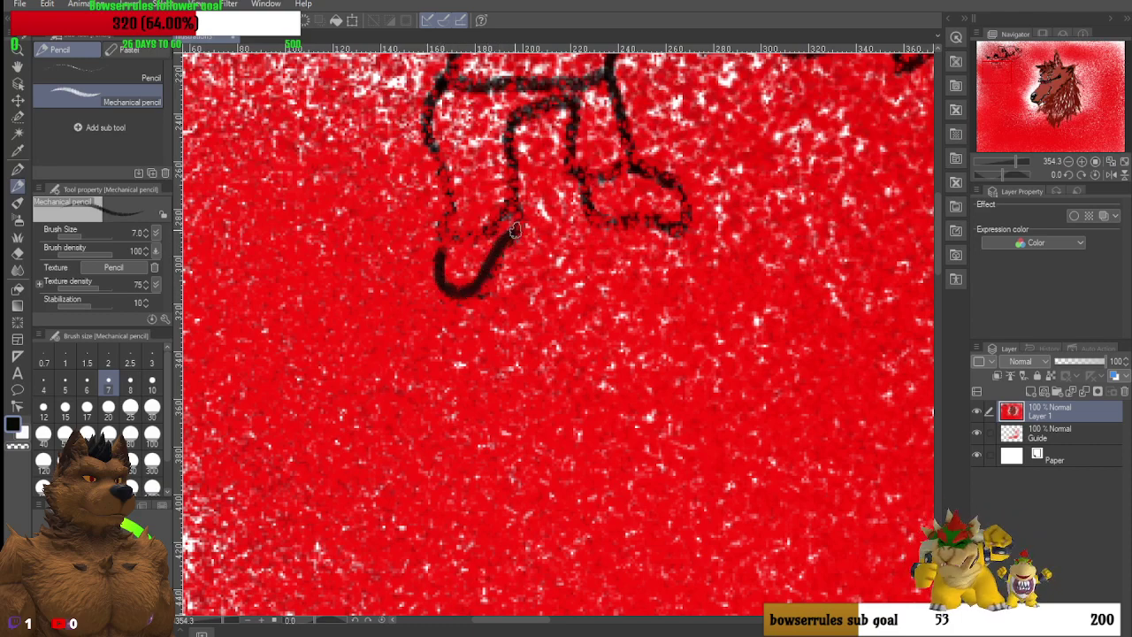
{"action": "mouse_move", "coordinate": [592, 203]}
{"action": "left_mouse_down"}
{"action": "mouse_move", "coordinate": [680, 223]}
{"action": "mouse_move", "coordinate": [687, 204]}
{"action": "mouse_move", "coordinate": [640, 176]}
{"action": "left_mouse_up"}
{"action": "left_click_drag", "start_coordinate": [460, 240], "coordinate": [502, 205]}
{"action": "mouse_move", "coordinate": [445, 234]}
{"action": "left_mouse_down"}
{"action": "mouse_move", "coordinate": [432, 139]}
{"action": "mouse_move", "coordinate": [382, 108]}
{"action": "left_mouse_up"}
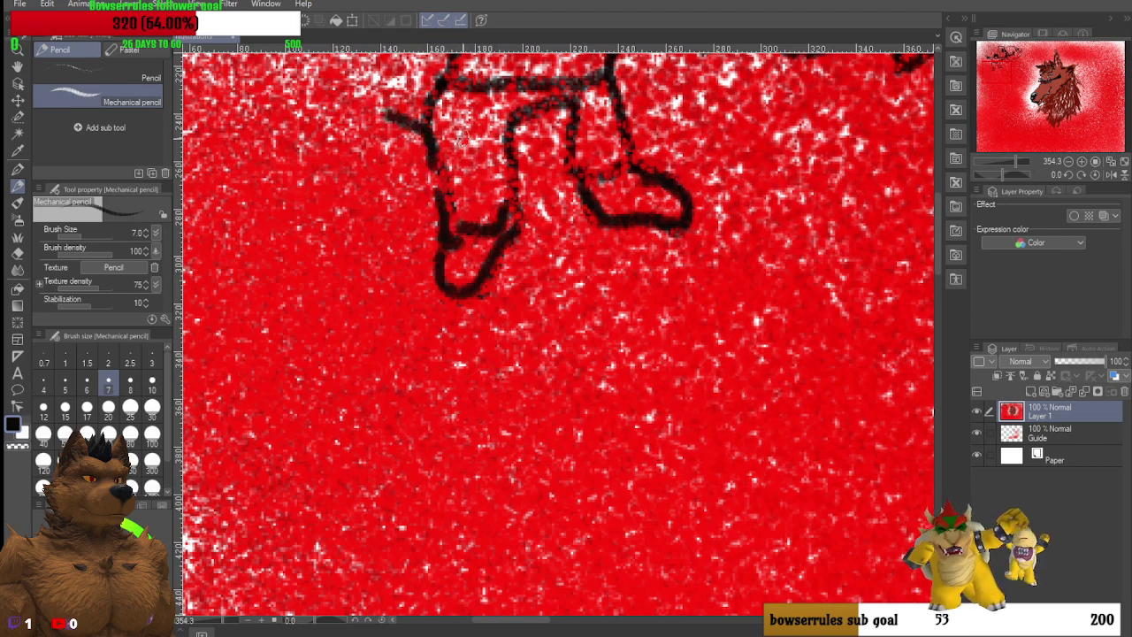
{"action": "mouse_move", "coordinate": [511, 125]}
{"action": "left_mouse_down"}
{"action": "mouse_move", "coordinate": [517, 166]}
{"action": "mouse_move", "coordinate": [485, 221]}
{"action": "left_mouse_up"}
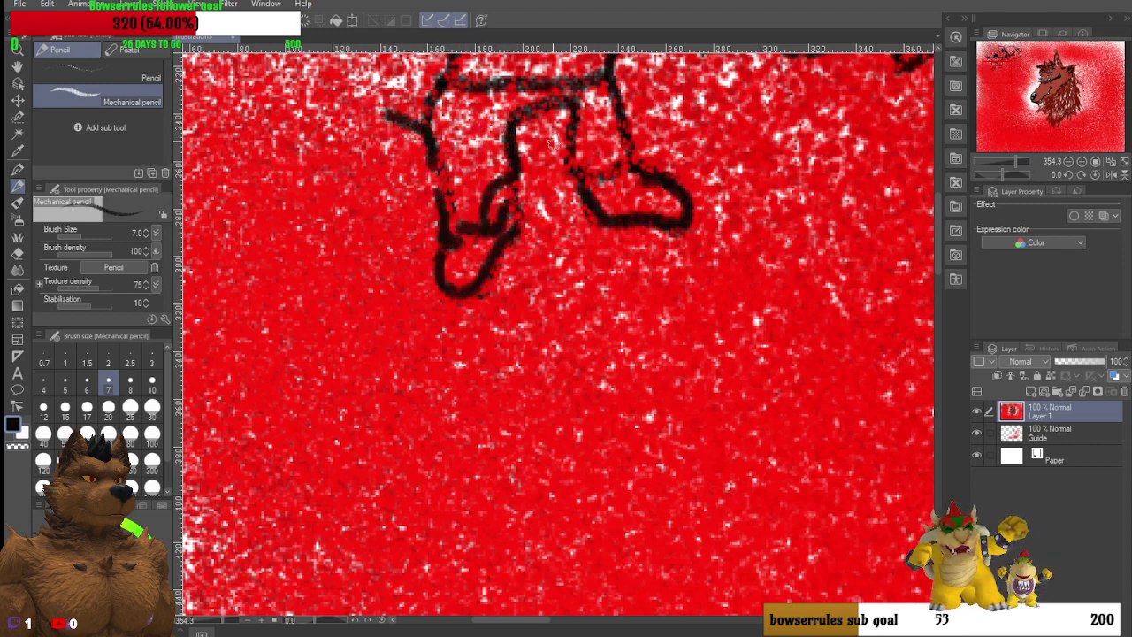
{"action": "mouse_move", "coordinate": [583, 153]}
{"action": "left_mouse_down"}
{"action": "mouse_move", "coordinate": [618, 161]}
{"action": "mouse_move", "coordinate": [614, 84]}
{"action": "left_mouse_up"}
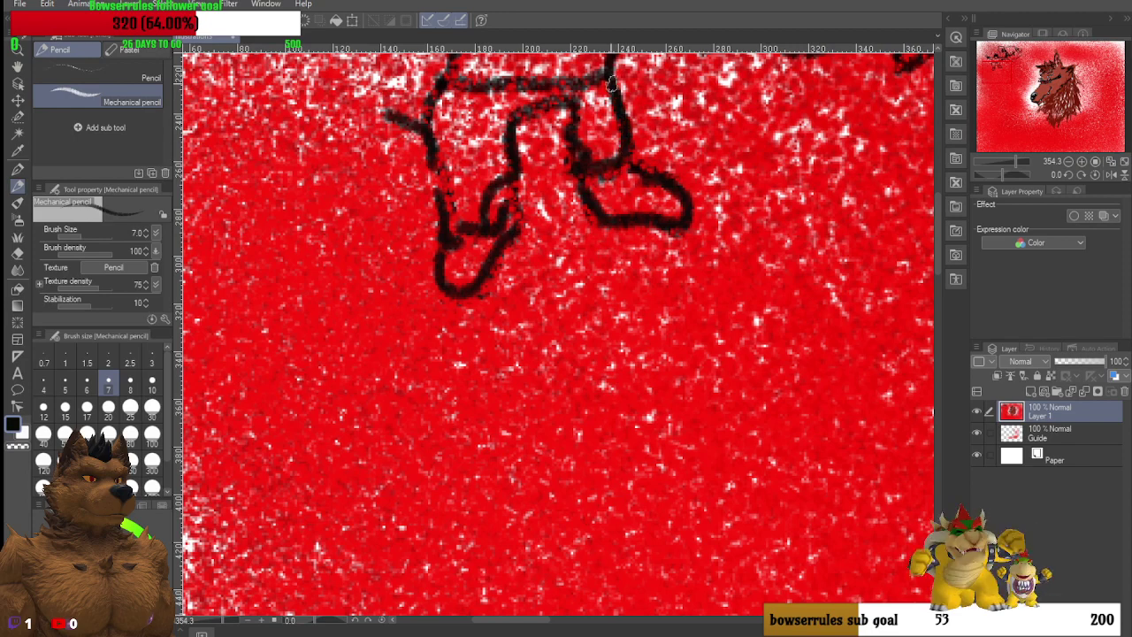
Step: Thicken the small figure's waistline and the lower line of its arm next to the speech bubble in black
{"action": "scroll", "coordinate": [490, 122], "scroll_direction": "down", "scroll_amount": 2}
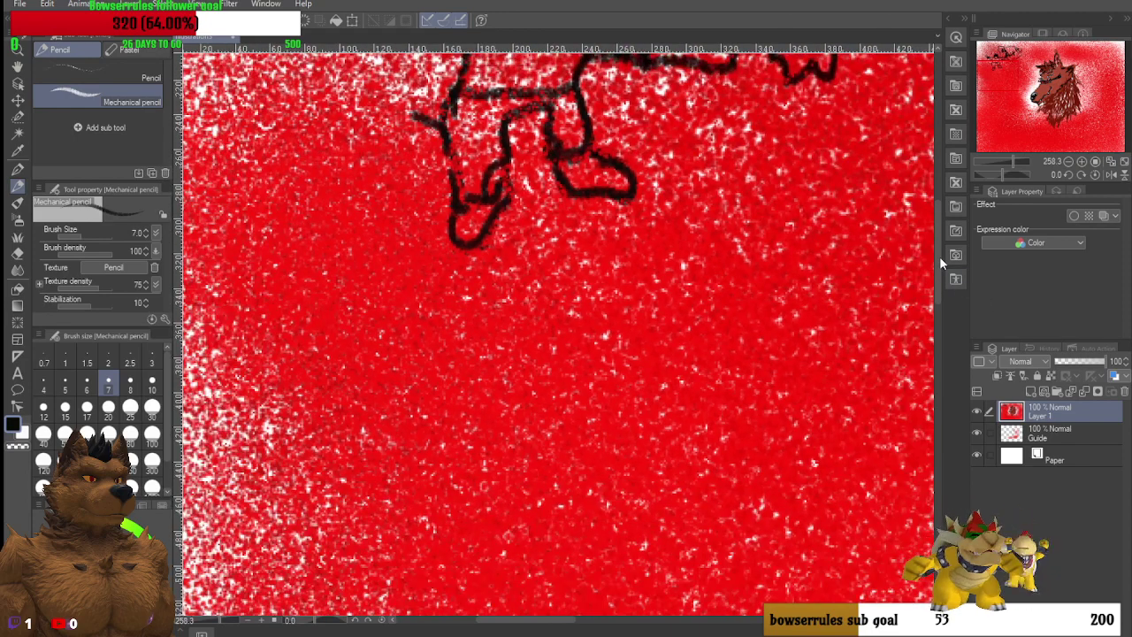
{"action": "left_click_drag", "start_coordinate": [939, 277], "coordinate": [939, 238]}
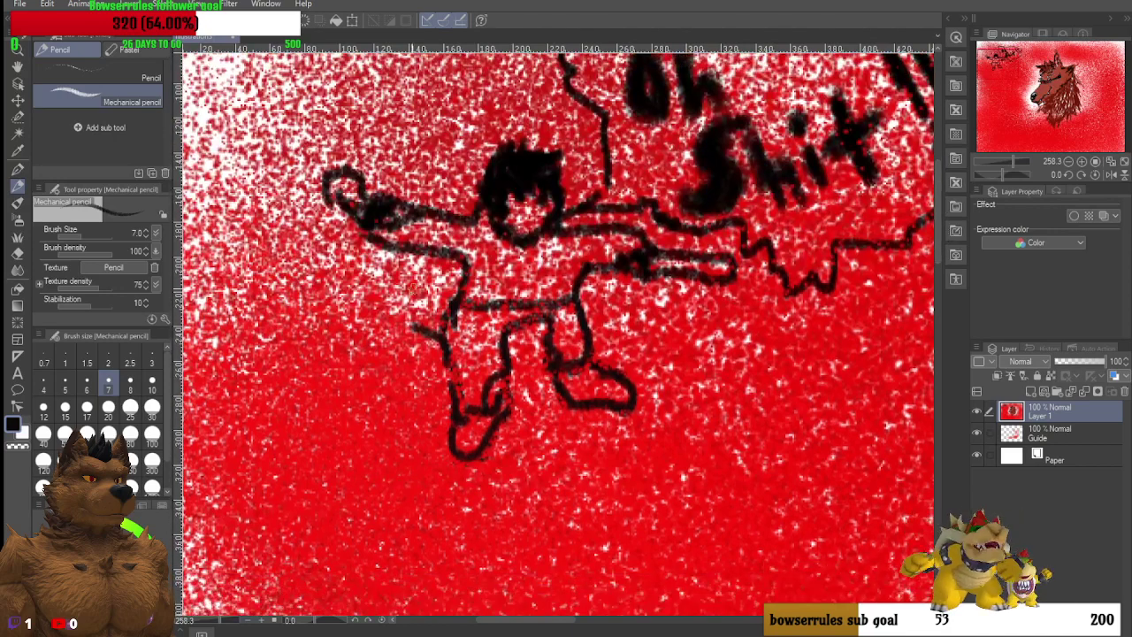
{"action": "left_click_drag", "start_coordinate": [466, 304], "coordinate": [534, 314]}
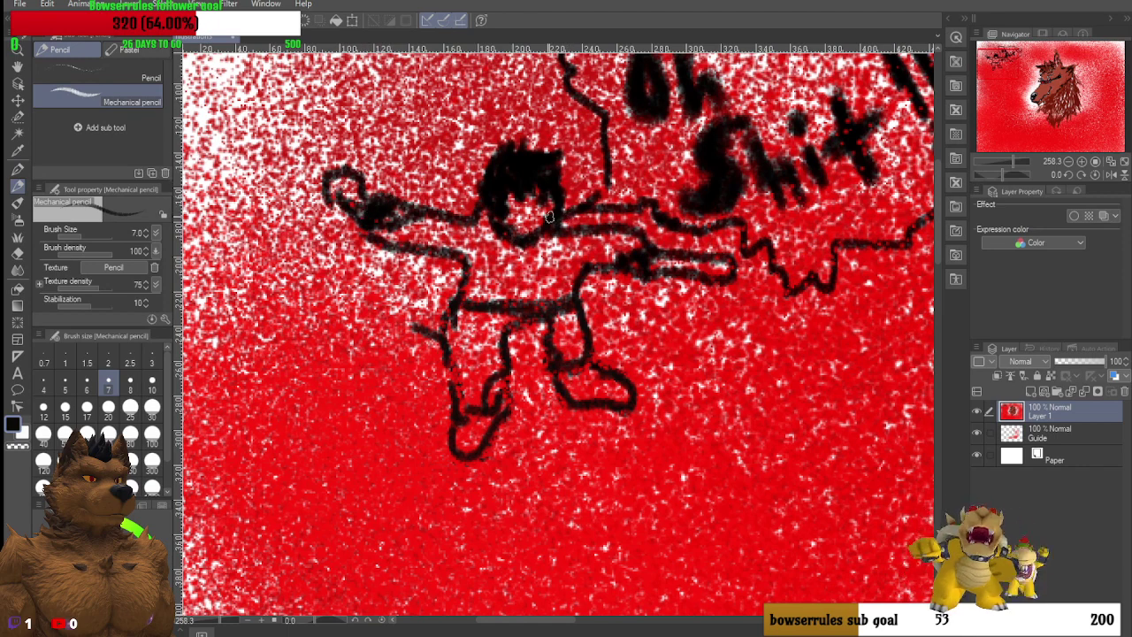
{"action": "left_click_drag", "start_coordinate": [582, 232], "coordinate": [653, 239]}
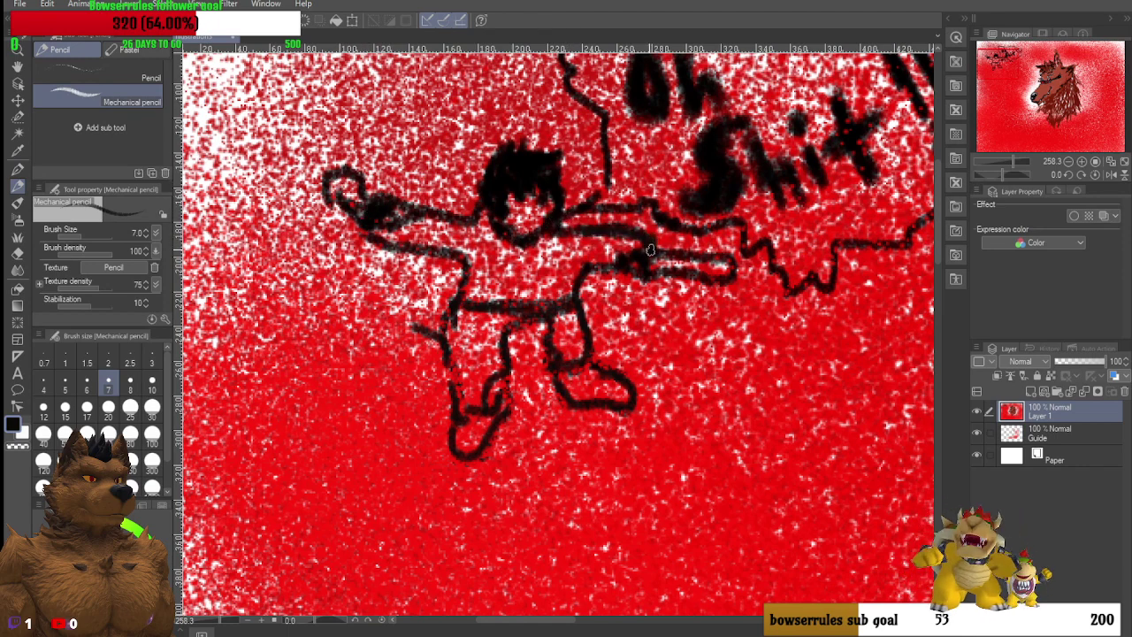
{"action": "left_click_drag", "start_coordinate": [534, 304], "coordinate": [473, 299]}
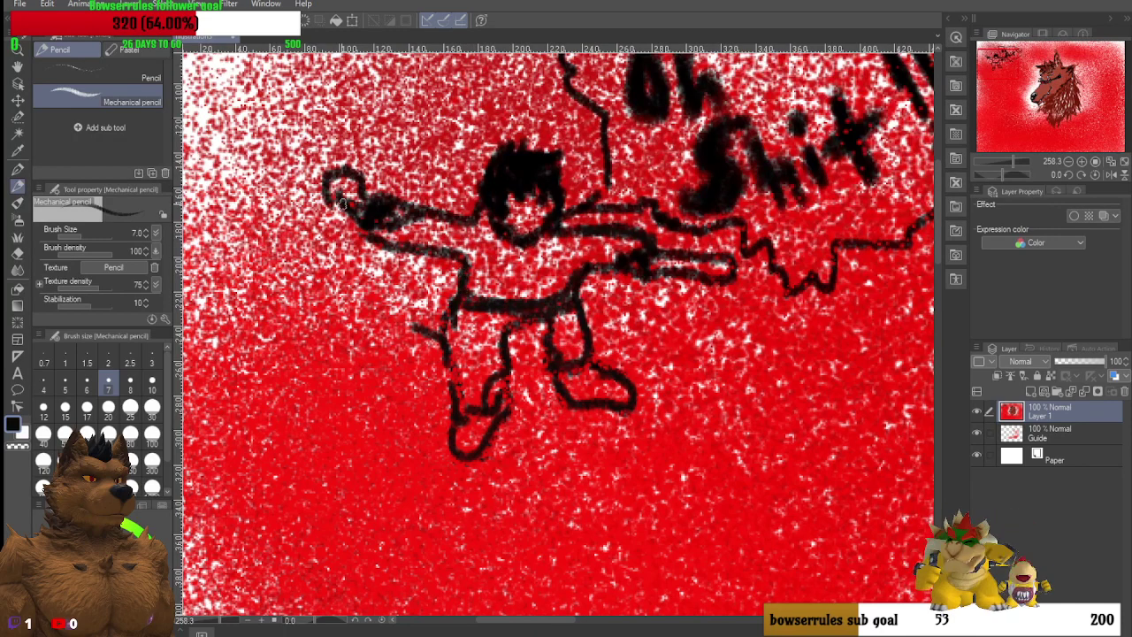
Step: Spray bright red over the pale background corner around the small figure with the Spray airbrush at size 250
{"action": "scroll", "coordinate": [352, 215], "scroll_direction": "down", "scroll_amount": 4}
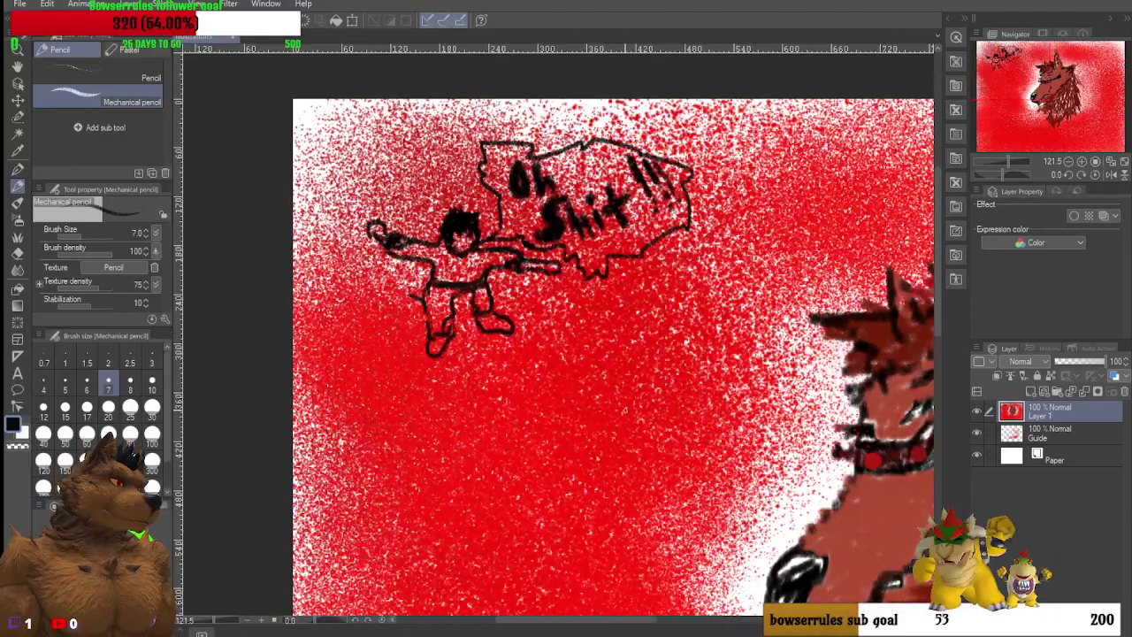
{"action": "scroll", "coordinate": [624, 411], "scroll_direction": "down", "scroll_amount": 1}
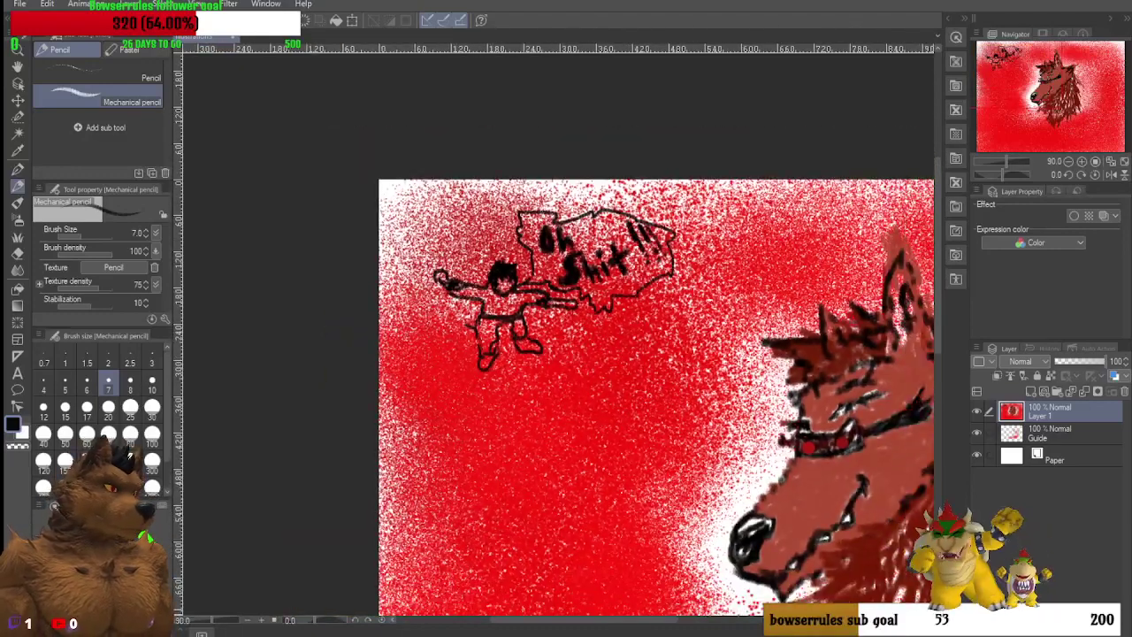
{"action": "left_click_drag", "start_coordinate": [515, 624], "coordinate": [525, 625]}
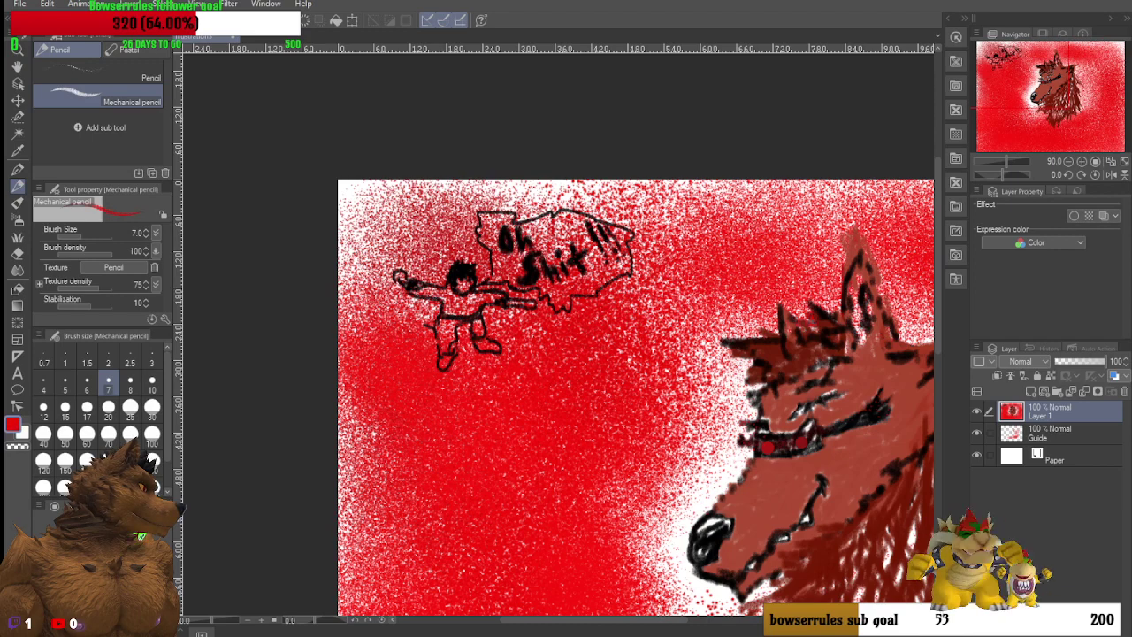
{"action": "left_click", "coordinate": [23, 231]}
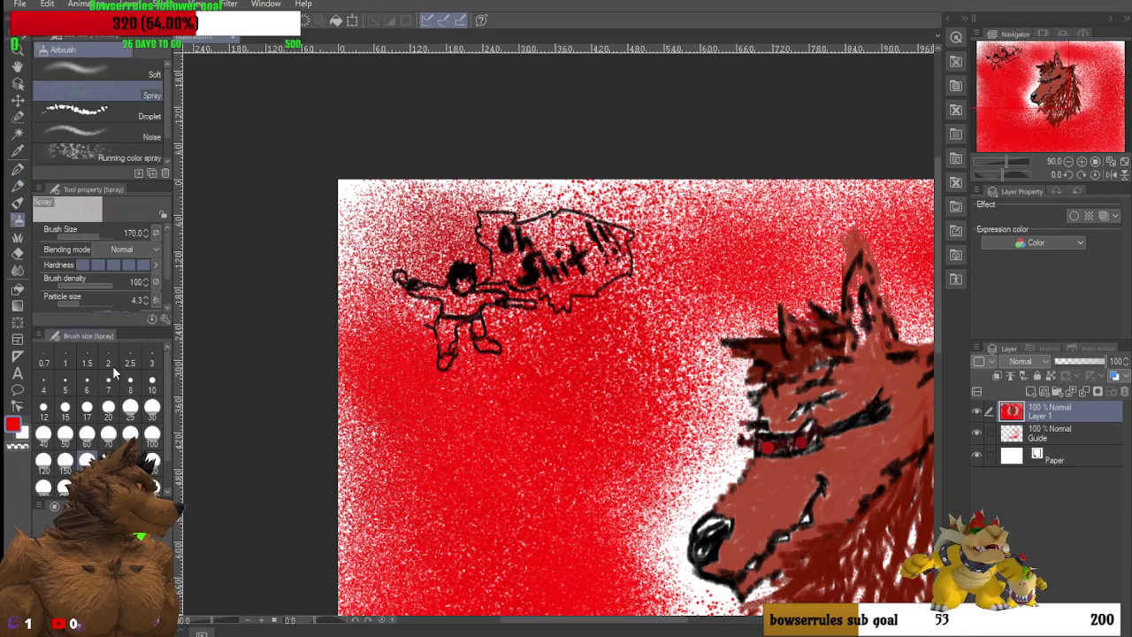
{"action": "left_click", "coordinate": [130, 459]}
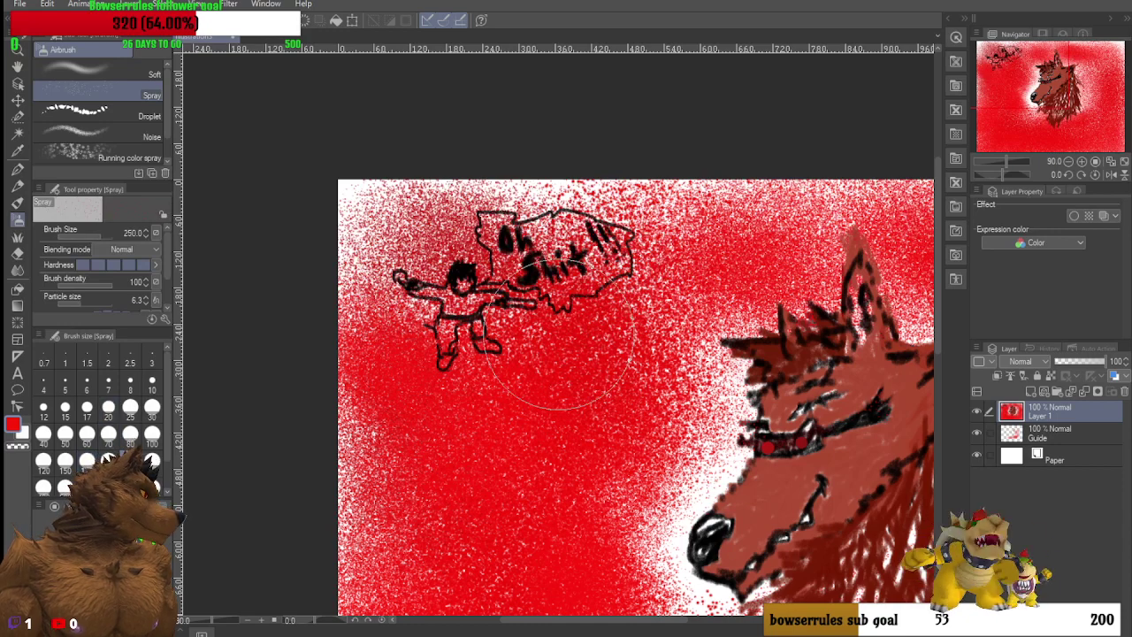
{"action": "scroll", "coordinate": [340, 221], "scroll_direction": "up", "scroll_amount": 1}
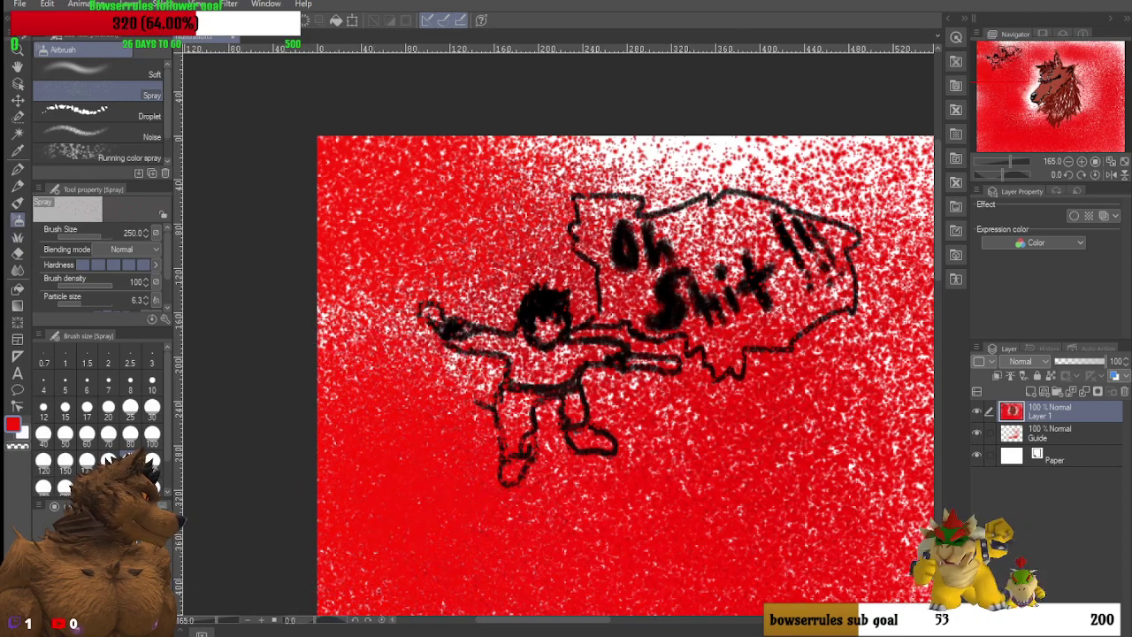
Step: Spray bright red at size 250 over the speech bubble and the pale background between it and the wolf's ear
{"action": "left_click_drag", "start_coordinate": [770, 224], "coordinate": [759, 205]}
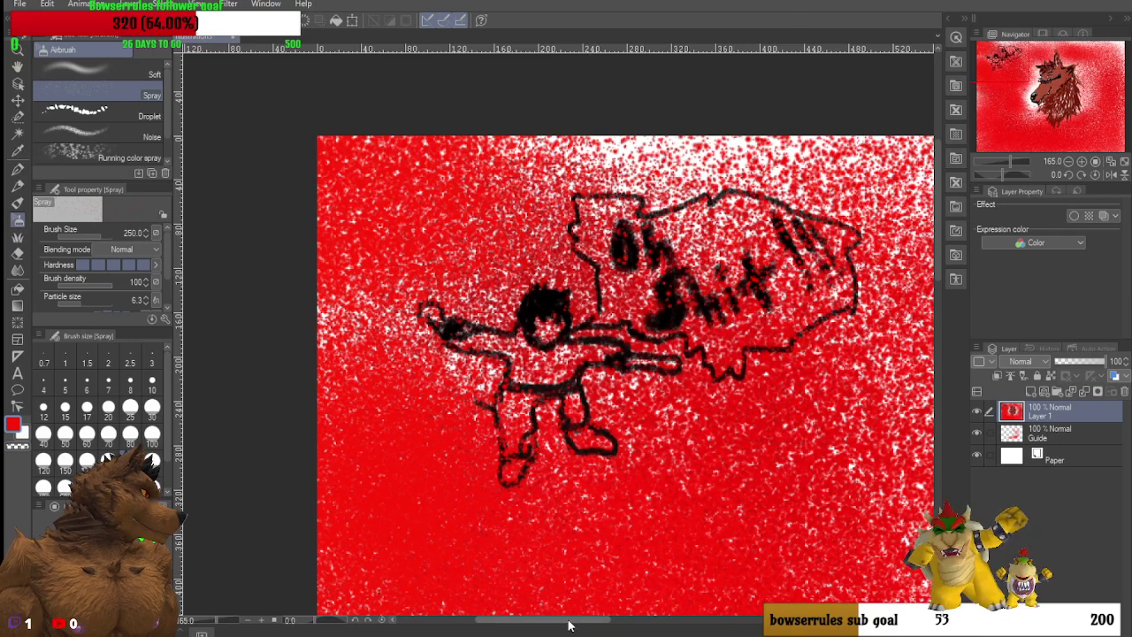
{"action": "left_click_drag", "start_coordinate": [586, 626], "coordinate": [663, 626]}
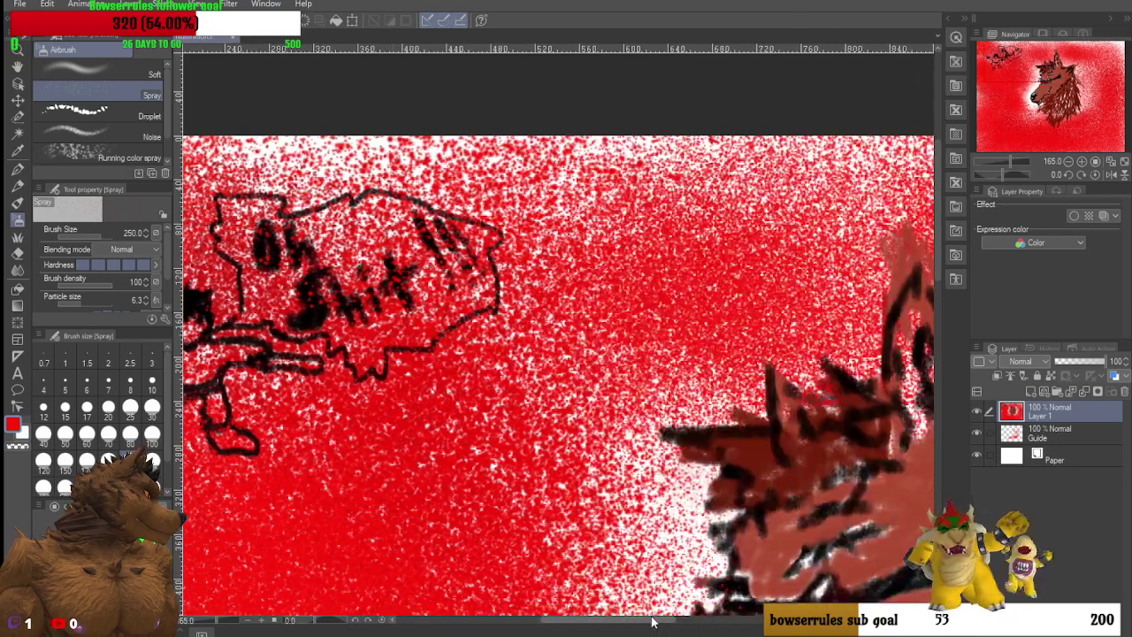
{"action": "mouse_move", "coordinate": [614, 231]}
{"action": "left_mouse_down"}
{"action": "mouse_move", "coordinate": [496, 252]}
{"action": "mouse_move", "coordinate": [548, 292]}
{"action": "mouse_move", "coordinate": [575, 332]}
{"action": "mouse_move", "coordinate": [654, 212]}
{"action": "mouse_move", "coordinate": [774, 216]}
{"action": "mouse_move", "coordinate": [672, 181]}
{"action": "mouse_move", "coordinate": [770, 208]}
{"action": "mouse_move", "coordinate": [586, 182]}
{"action": "mouse_move", "coordinate": [568, 126]}
{"action": "left_mouse_up"}
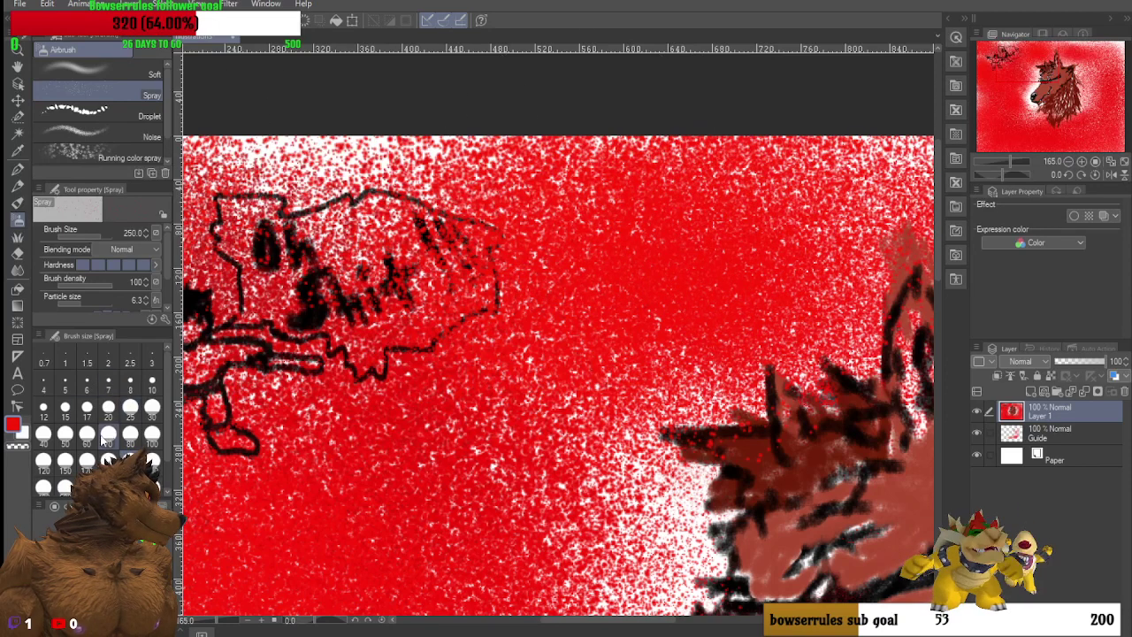
Step: Fill the pale patches along the canvas's upper edge above the speech bubble with red spray at size 60
{"action": "mouse_move", "coordinate": [491, 212]}
{"action": "left_mouse_down"}
{"action": "mouse_move", "coordinate": [247, 168]}
{"action": "mouse_move", "coordinate": [345, 159]}
{"action": "mouse_move", "coordinate": [517, 181]}
{"action": "left_mouse_up"}
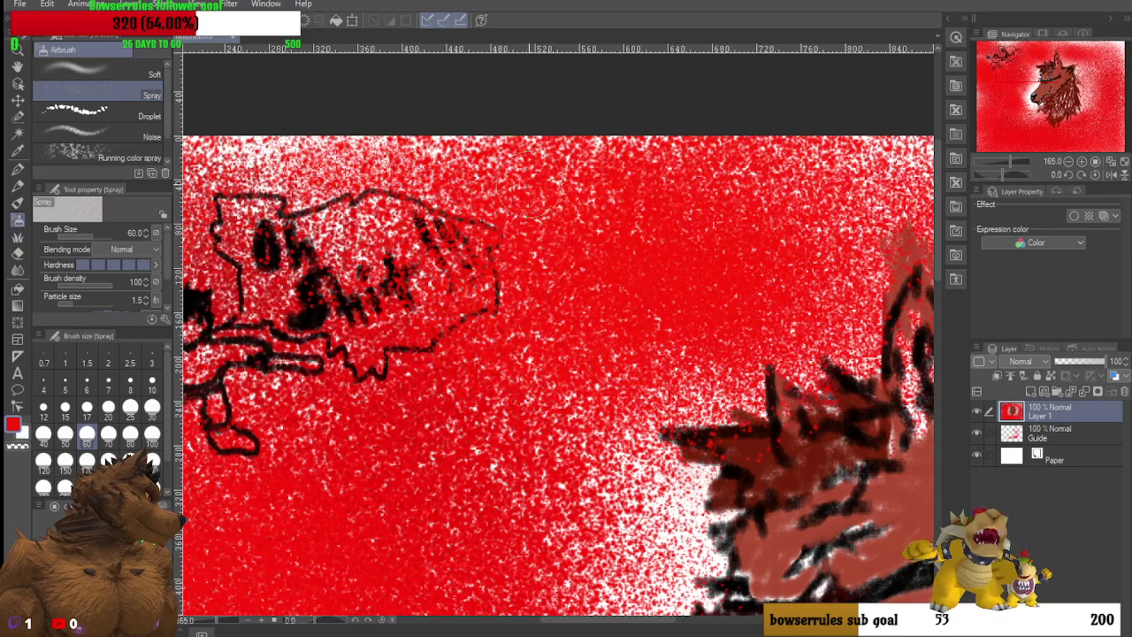
{"action": "mouse_move", "coordinate": [310, 177]}
{"action": "left_mouse_down"}
{"action": "mouse_move", "coordinate": [283, 142]}
{"action": "mouse_move", "coordinate": [300, 151]}
{"action": "mouse_move", "coordinate": [265, 137]}
{"action": "left_mouse_up"}
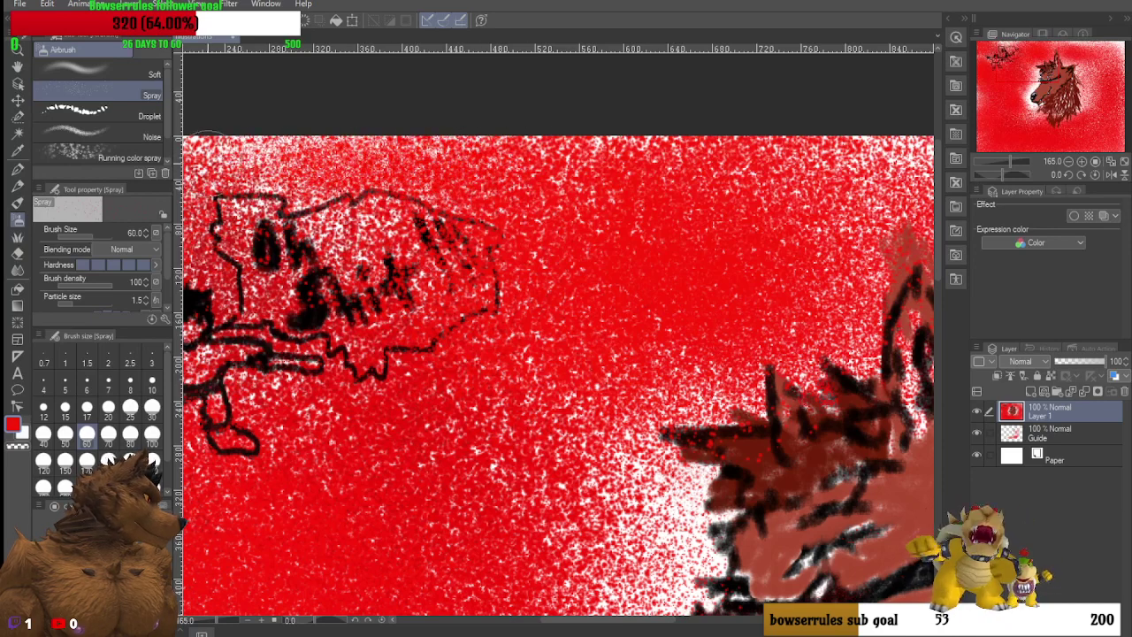
{"action": "left_click_drag", "start_coordinate": [658, 400], "coordinate": [654, 384]}
{"action": "mouse_move", "coordinate": [664, 509]}
{"action": "left_mouse_down"}
{"action": "mouse_move", "coordinate": [725, 549]}
{"action": "mouse_move", "coordinate": [716, 531]}
{"action": "mouse_move", "coordinate": [676, 588]}
{"action": "left_mouse_up"}
Step: Spray fine red speckles over the wolf's muzzle, jawline and neck fur at size 60
{"action": "scroll", "coordinate": [672, 570], "scroll_direction": "down", "scroll_amount": 2}
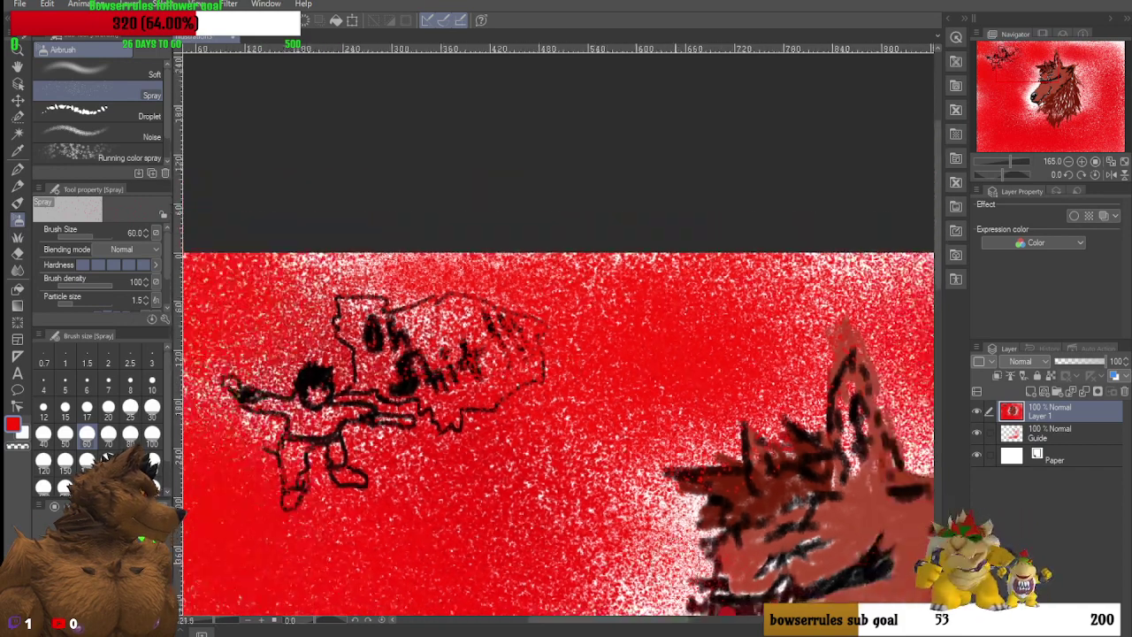
{"action": "scroll", "coordinate": [667, 421], "scroll_direction": "down", "scroll_amount": 1}
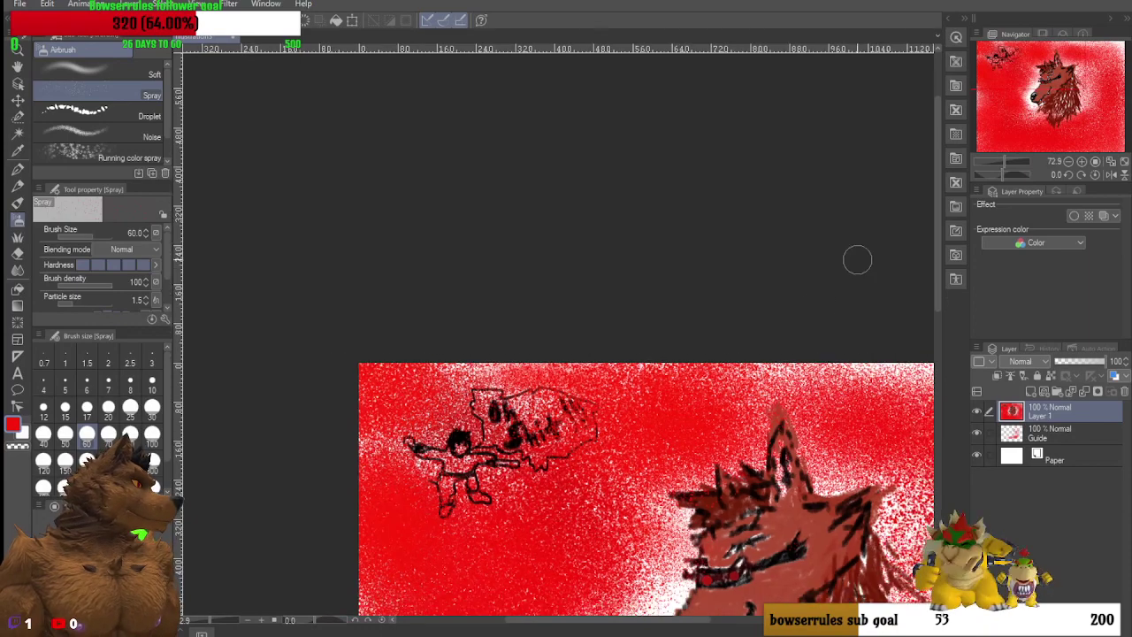
{"action": "scroll", "coordinate": [926, 271], "scroll_direction": "down", "scroll_amount": 5}
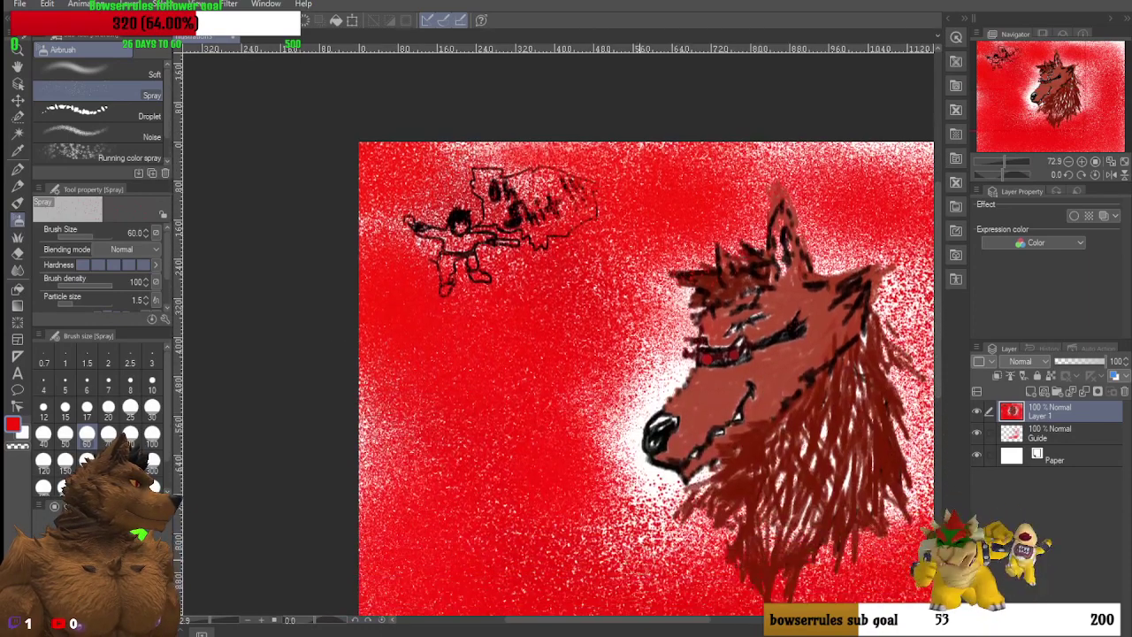
{"action": "left_click_drag", "start_coordinate": [589, 622], "coordinate": [672, 623]}
{"action": "scroll", "coordinate": [343, 458], "scroll_direction": "up", "scroll_amount": 5}
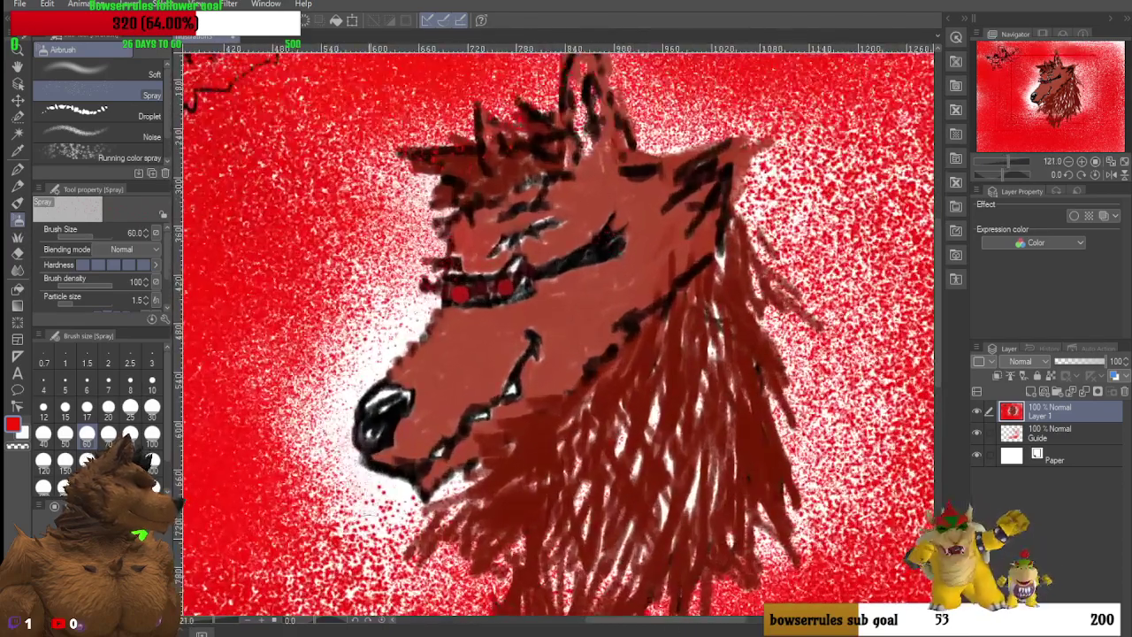
{"action": "mouse_move", "coordinate": [402, 301]}
{"action": "left_mouse_down"}
{"action": "mouse_move", "coordinate": [415, 354]}
{"action": "mouse_move", "coordinate": [380, 394]}
{"action": "mouse_move", "coordinate": [402, 349]}
{"action": "left_mouse_up"}
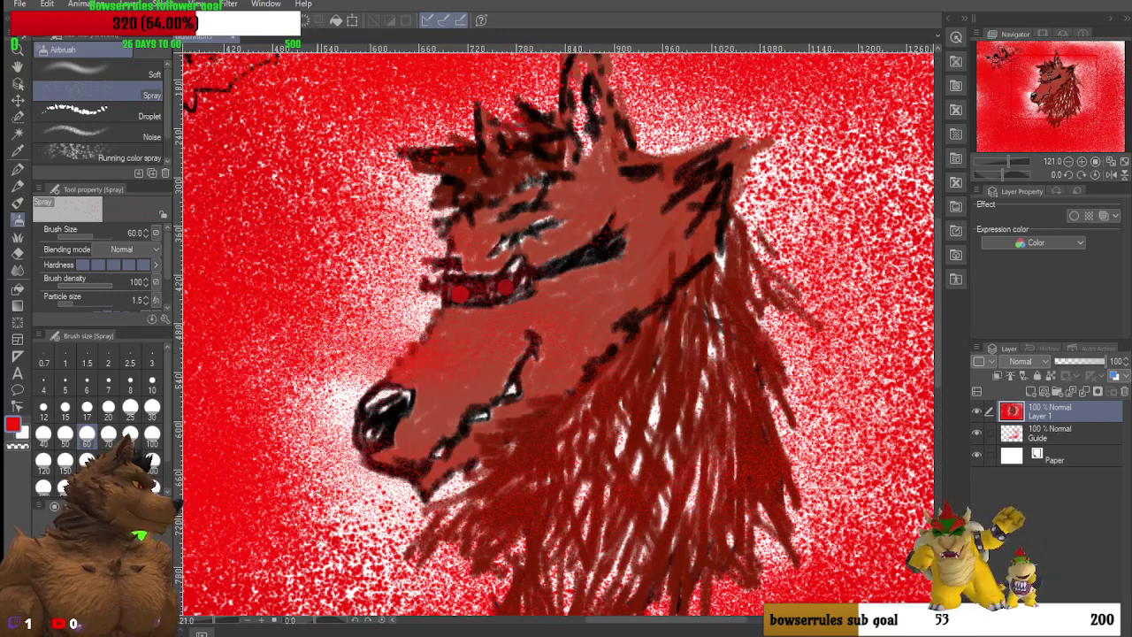
{"action": "mouse_move", "coordinate": [389, 484]}
{"action": "left_mouse_down"}
{"action": "mouse_move", "coordinate": [337, 527]}
{"action": "mouse_move", "coordinate": [362, 546]}
{"action": "left_mouse_up"}
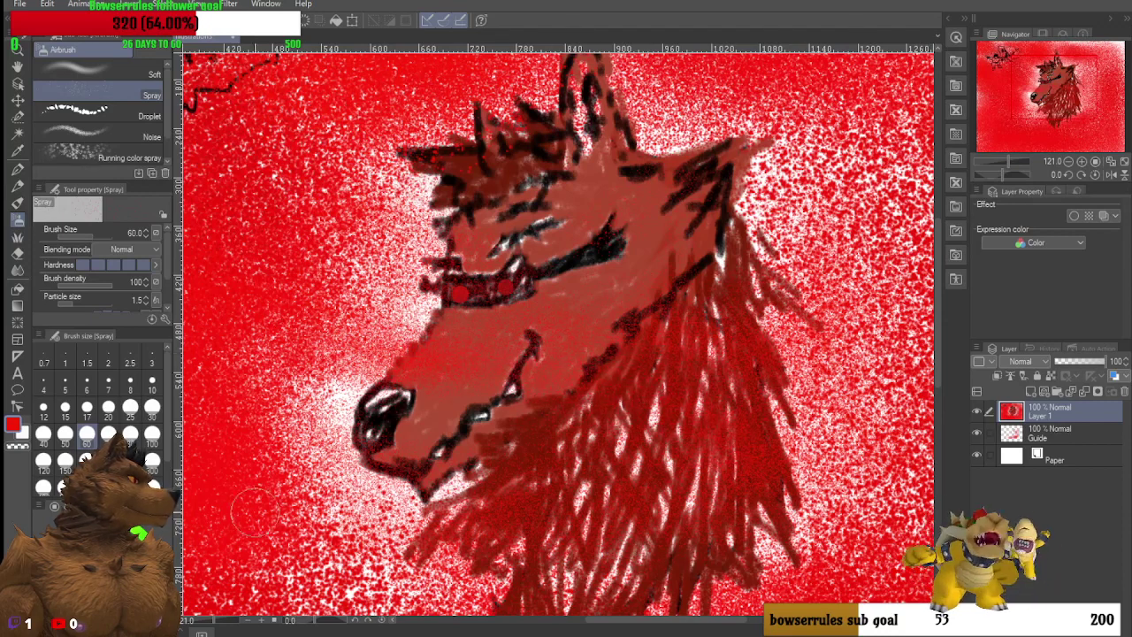
Step: On the Guide layer, spray bright red over the speckled background around the wolf's head, enlarging the brush to 250
{"action": "key", "text": "alt+["}
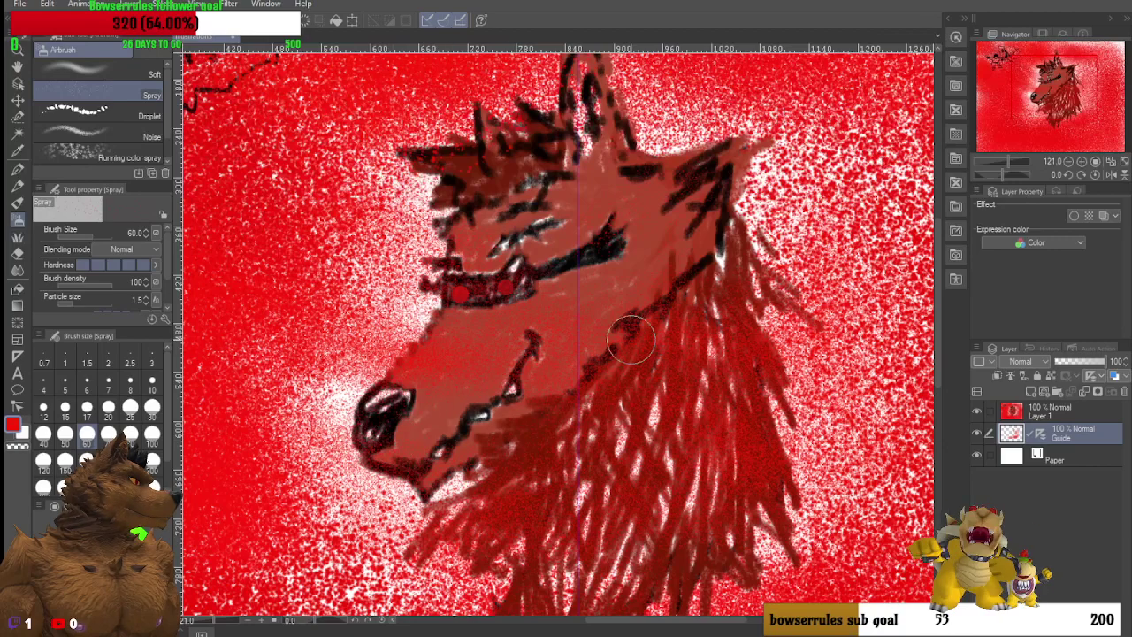
{"action": "scroll", "coordinate": [778, 346], "scroll_direction": "down", "scroll_amount": 4}
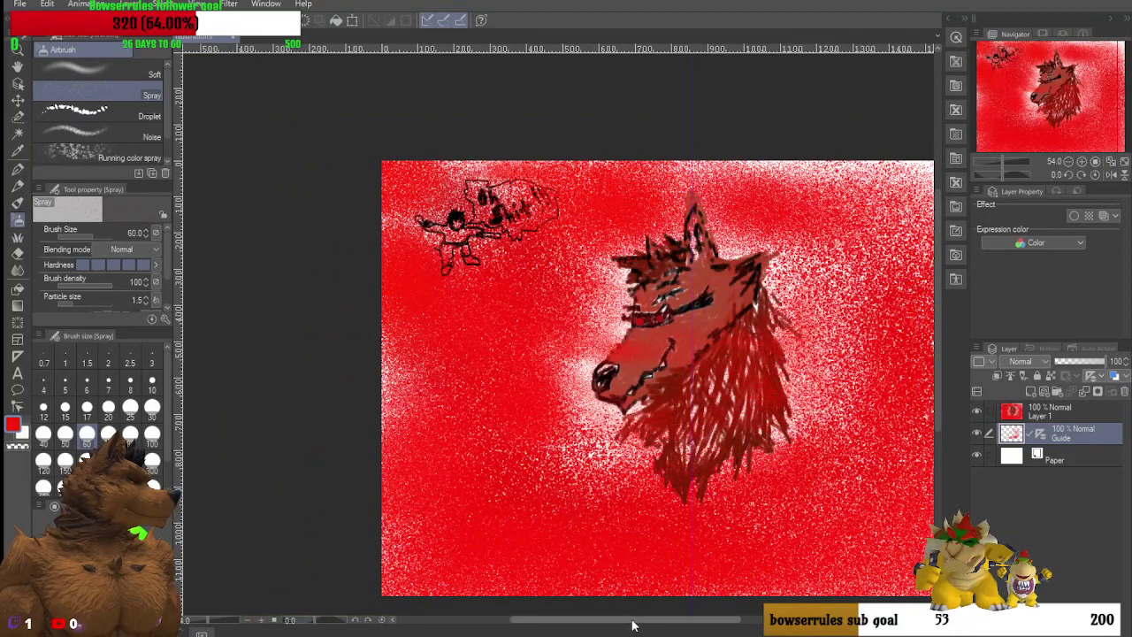
{"action": "left_click_drag", "start_coordinate": [637, 622], "coordinate": [685, 622]}
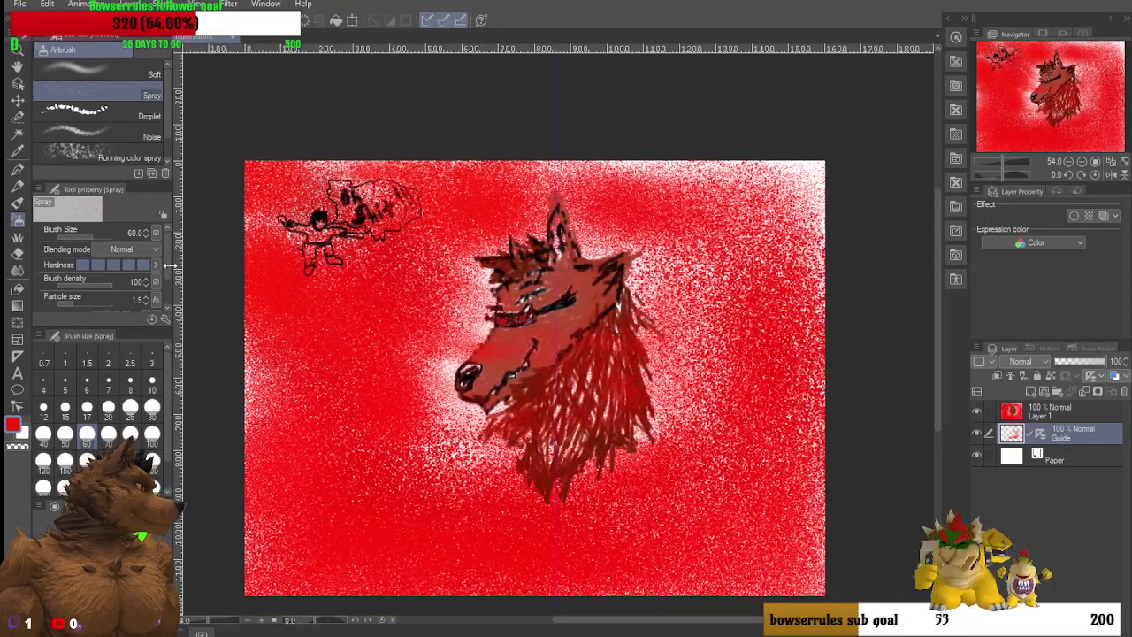
{"action": "key", "text": "bracketright"}
{"action": "key", "text": "bracketright"}
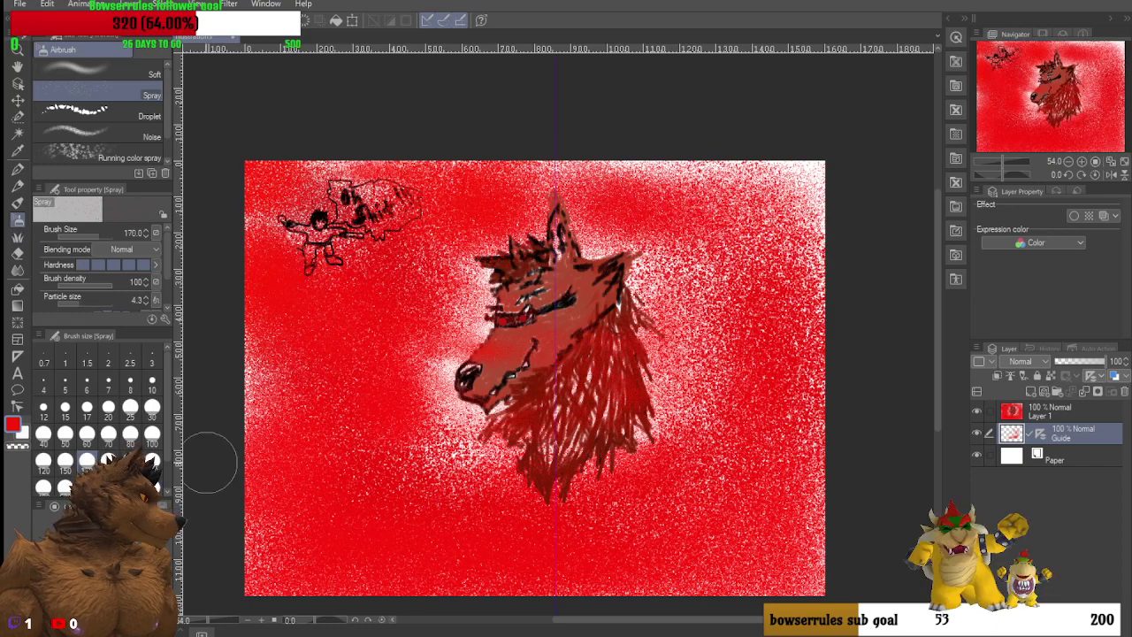
{"action": "scroll", "coordinate": [743, 325], "scroll_direction": "up", "scroll_amount": 1}
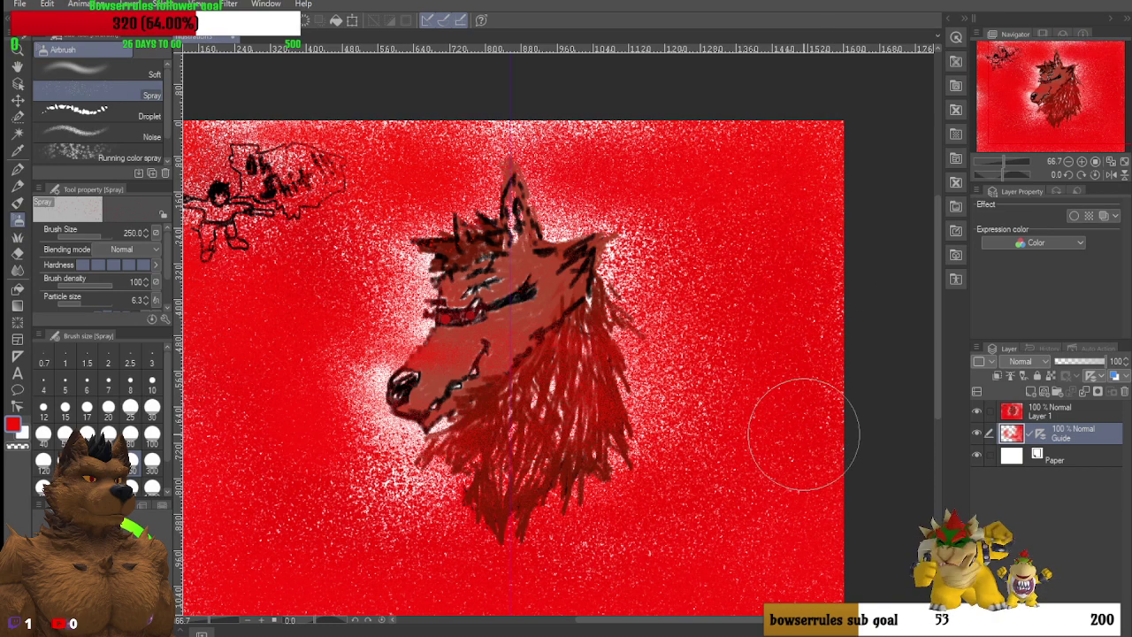
{"action": "scroll", "coordinate": [799, 434], "scroll_direction": "down", "scroll_amount": 2}
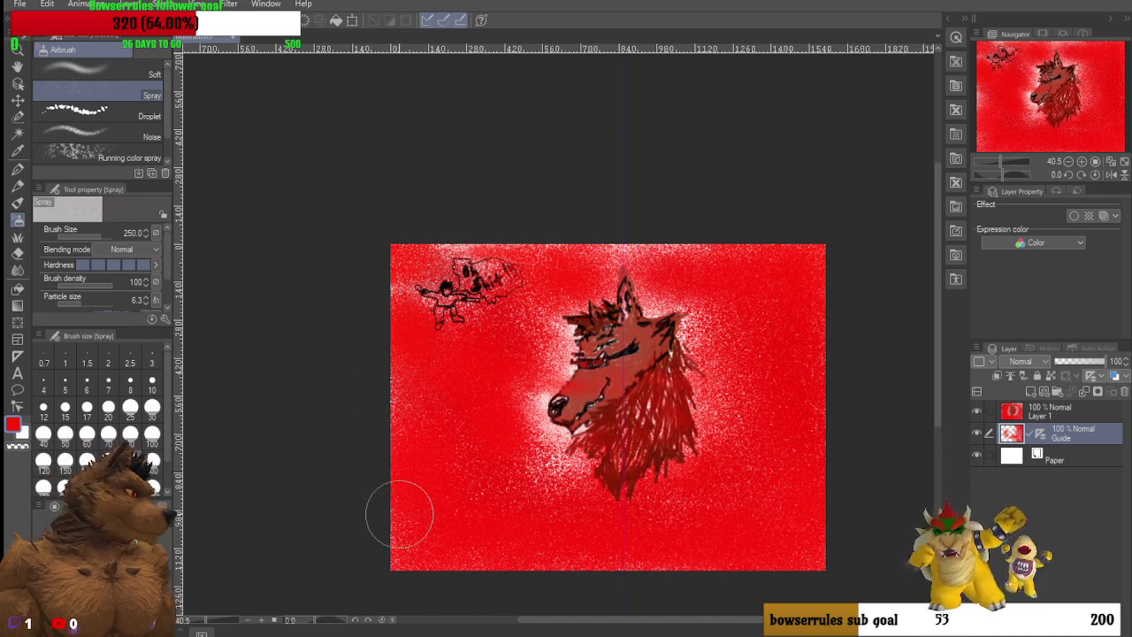
Step: Enlarge the spray to size 600 and cover the remaining white speckles across the outer background with red
{"action": "key", "text": "bracketright"}
{"action": "key", "text": "bracketright"}
{"action": "key", "text": "bracketright"}
{"action": "key", "text": "bracketright"}
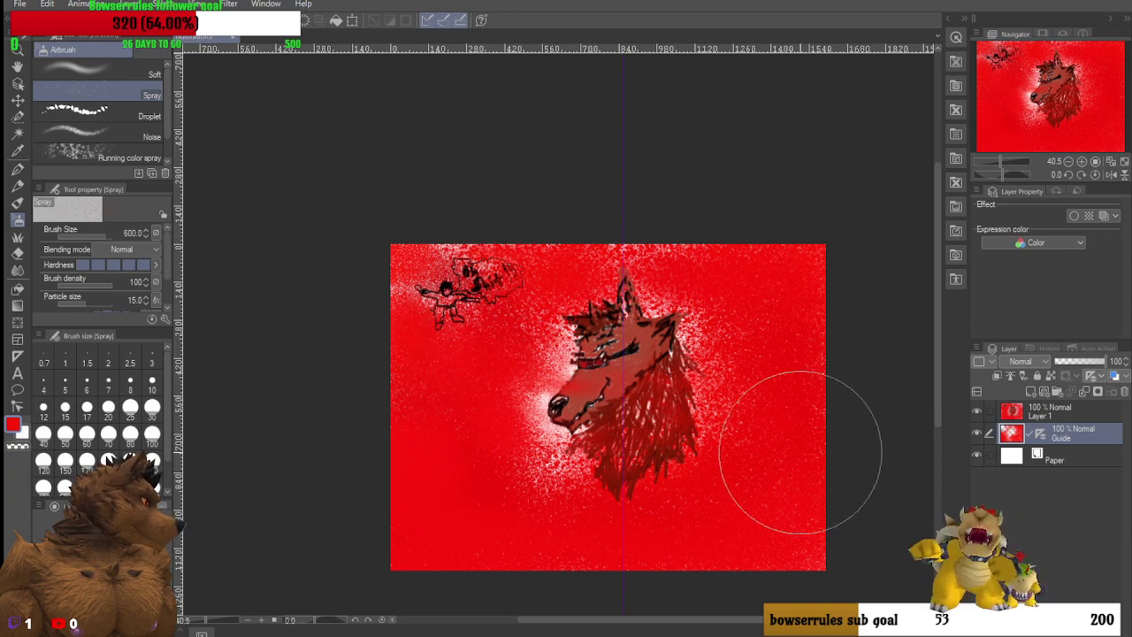
Step: Darken the wolf's eye area and the streak behind it in black on the Guide layer, using the Mechanical pencil at size 7
{"action": "scroll", "coordinate": [442, 434], "scroll_direction": "up", "scroll_amount": 4}
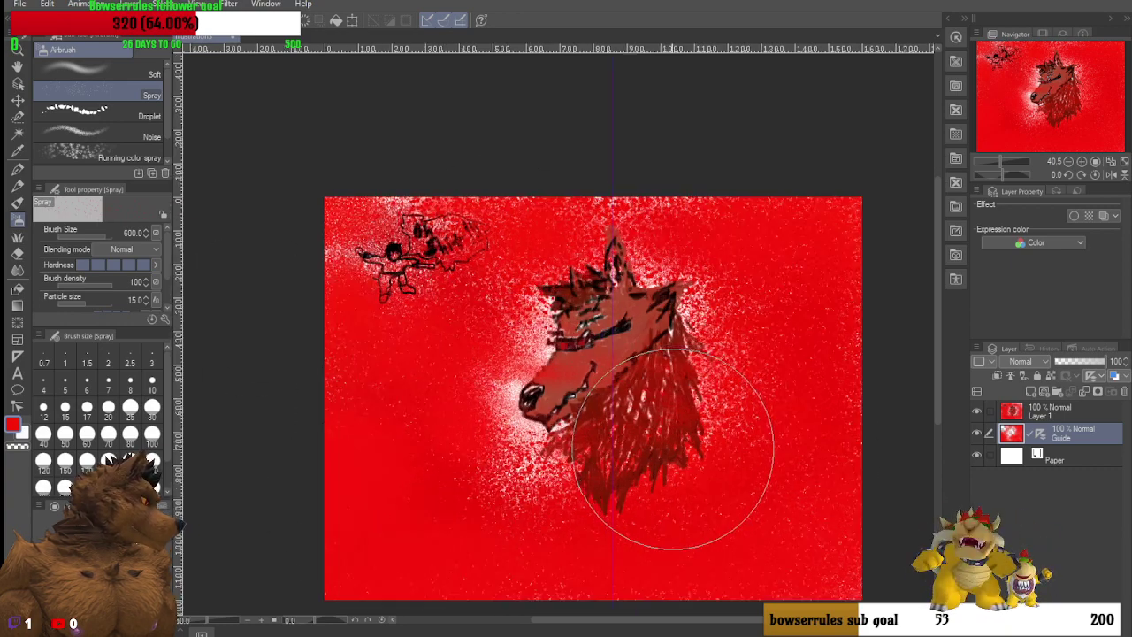
{"action": "scroll", "coordinate": [509, 354], "scroll_direction": "up", "scroll_amount": 5}
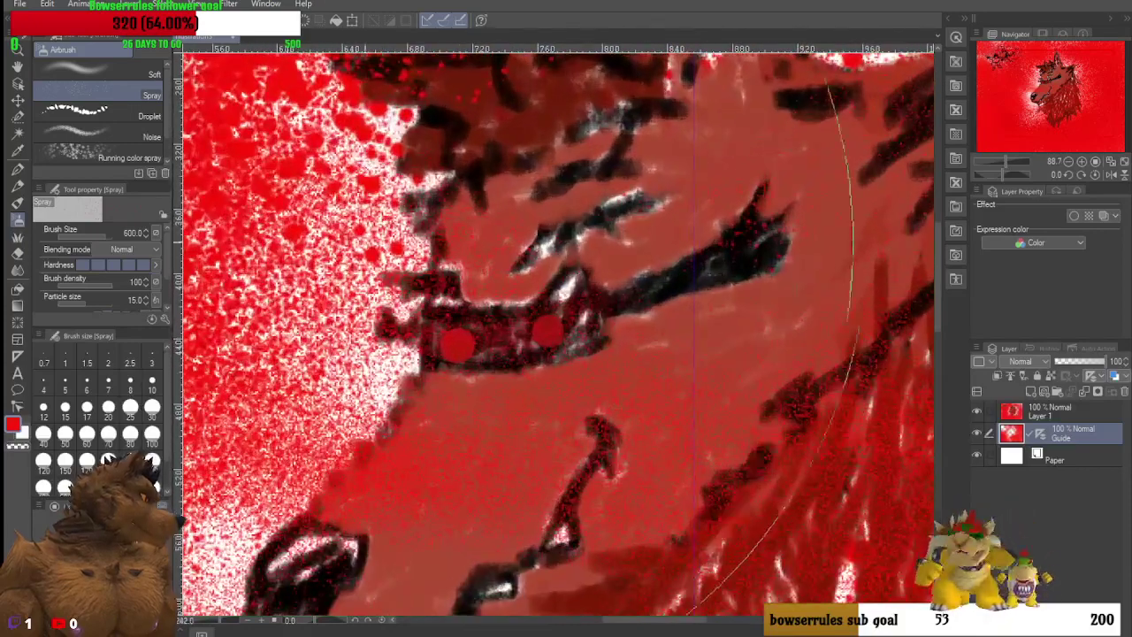
{"action": "key", "text": "x"}
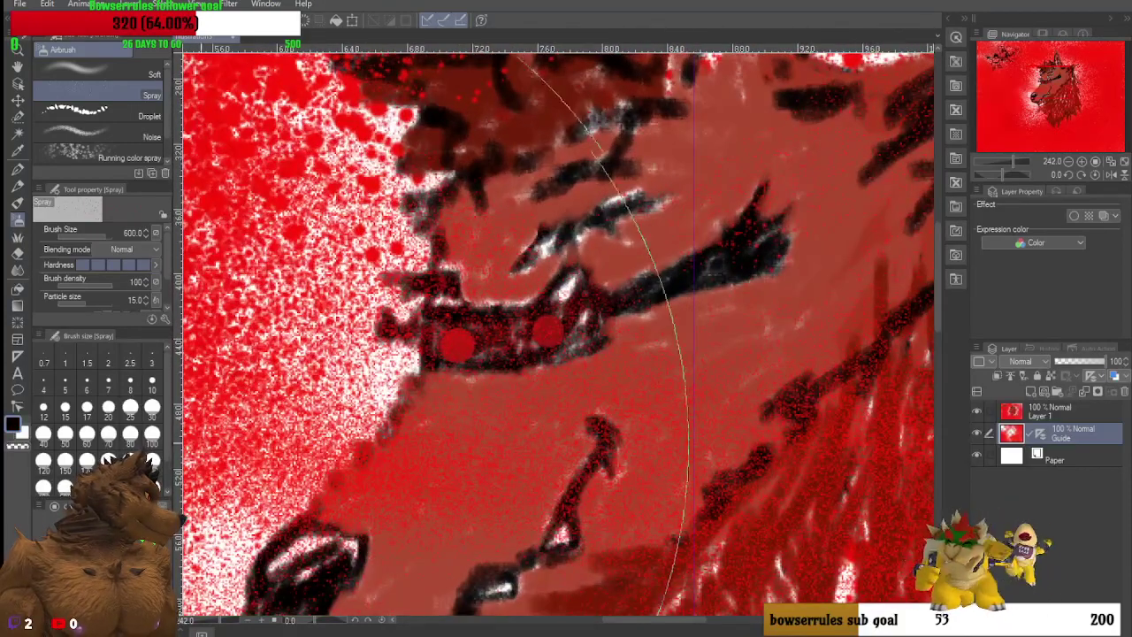
{"action": "left_click", "coordinate": [17, 186]}
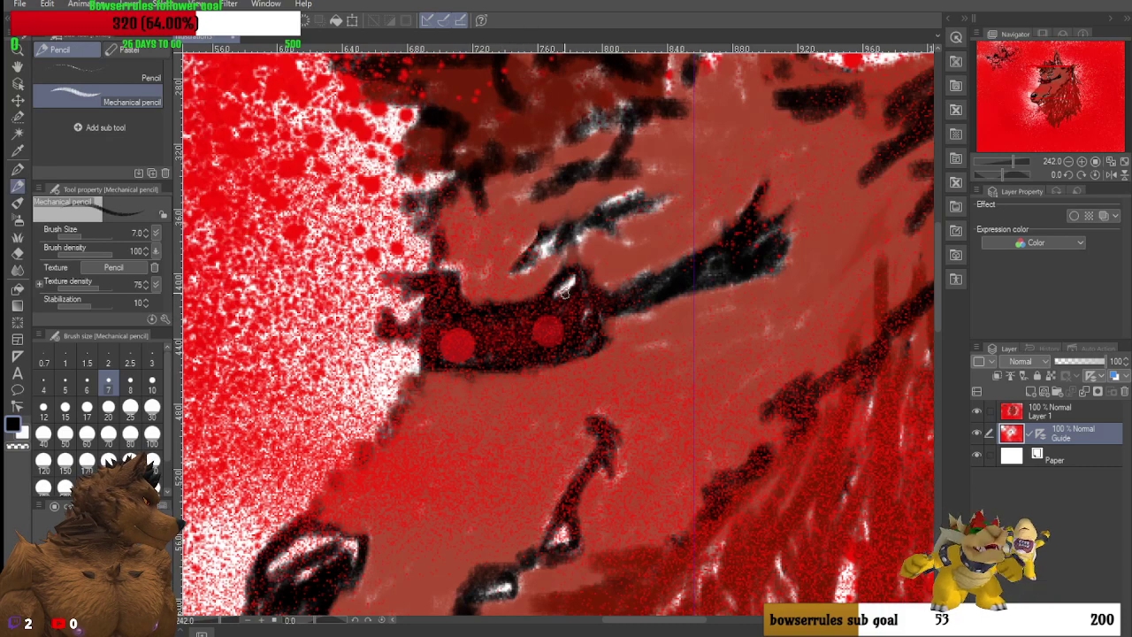
{"action": "mouse_move", "coordinate": [606, 292]}
{"action": "left_mouse_down"}
{"action": "mouse_move", "coordinate": [647, 274]}
{"action": "mouse_move", "coordinate": [584, 301]}
{"action": "mouse_move", "coordinate": [684, 270]}
{"action": "mouse_move", "coordinate": [644, 296]}
{"action": "mouse_move", "coordinate": [689, 271]}
{"action": "mouse_move", "coordinate": [633, 284]}
{"action": "mouse_move", "coordinate": [690, 266]}
{"action": "mouse_move", "coordinate": [634, 276]}
{"action": "mouse_move", "coordinate": [682, 263]}
{"action": "mouse_move", "coordinate": [677, 280]}
{"action": "mouse_move", "coordinate": [709, 276]}
{"action": "mouse_move", "coordinate": [589, 328]}
{"action": "mouse_move", "coordinate": [787, 256]}
{"action": "mouse_move", "coordinate": [752, 280]}
{"action": "mouse_move", "coordinate": [771, 259]}
{"action": "mouse_move", "coordinate": [745, 268]}
{"action": "mouse_move", "coordinate": [773, 247]}
{"action": "left_mouse_up"}
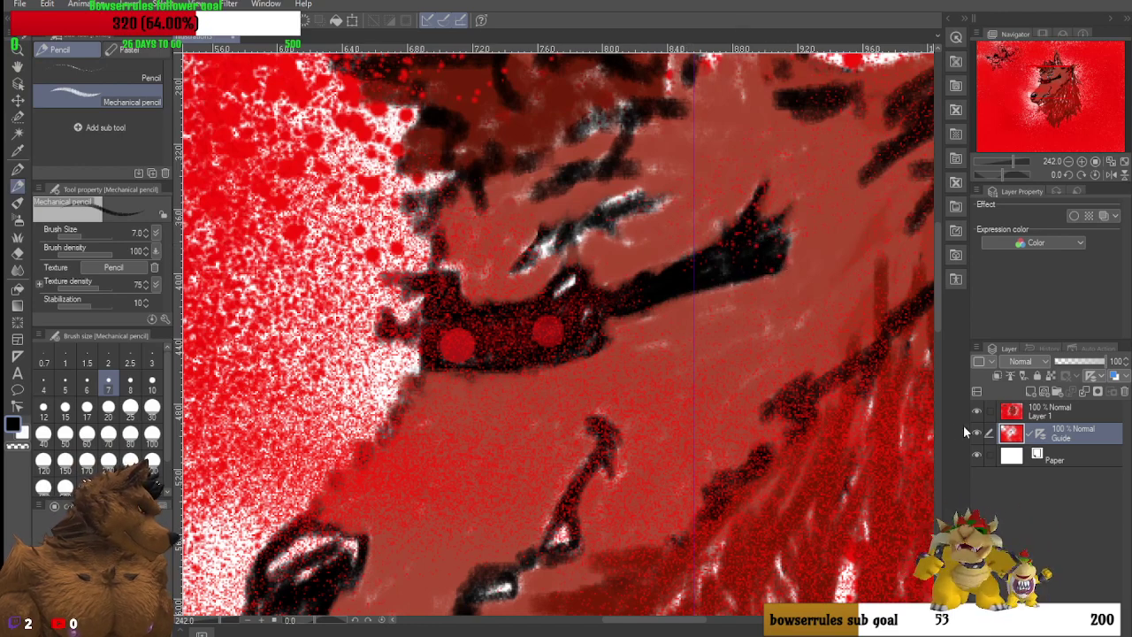
Step: On Layer 1, fill the streak behind the wolf's eyes and its jagged rear tip with solid black
{"action": "left_click", "coordinate": [1023, 413]}
{"action": "mouse_move", "coordinate": [589, 323]}
{"action": "left_mouse_down"}
{"action": "mouse_move", "coordinate": [614, 292]}
{"action": "mouse_move", "coordinate": [625, 303]}
{"action": "mouse_move", "coordinate": [588, 316]}
{"action": "mouse_move", "coordinate": [687, 283]}
{"action": "mouse_move", "coordinate": [721, 263]}
{"action": "mouse_move", "coordinate": [681, 275]}
{"action": "mouse_move", "coordinate": [780, 223]}
{"action": "mouse_move", "coordinate": [773, 240]}
{"action": "mouse_move", "coordinate": [786, 232]}
{"action": "mouse_move", "coordinate": [789, 253]}
{"action": "mouse_move", "coordinate": [761, 271]}
{"action": "mouse_move", "coordinate": [743, 246]}
{"action": "mouse_move", "coordinate": [721, 252]}
{"action": "mouse_move", "coordinate": [716, 228]}
{"action": "mouse_move", "coordinate": [742, 214]}
{"action": "mouse_move", "coordinate": [755, 190]}
{"action": "mouse_move", "coordinate": [755, 228]}
{"action": "mouse_move", "coordinate": [780, 222]}
{"action": "mouse_move", "coordinate": [776, 234]}
{"action": "mouse_move", "coordinate": [786, 232]}
{"action": "mouse_move", "coordinate": [757, 262]}
{"action": "left_mouse_up"}
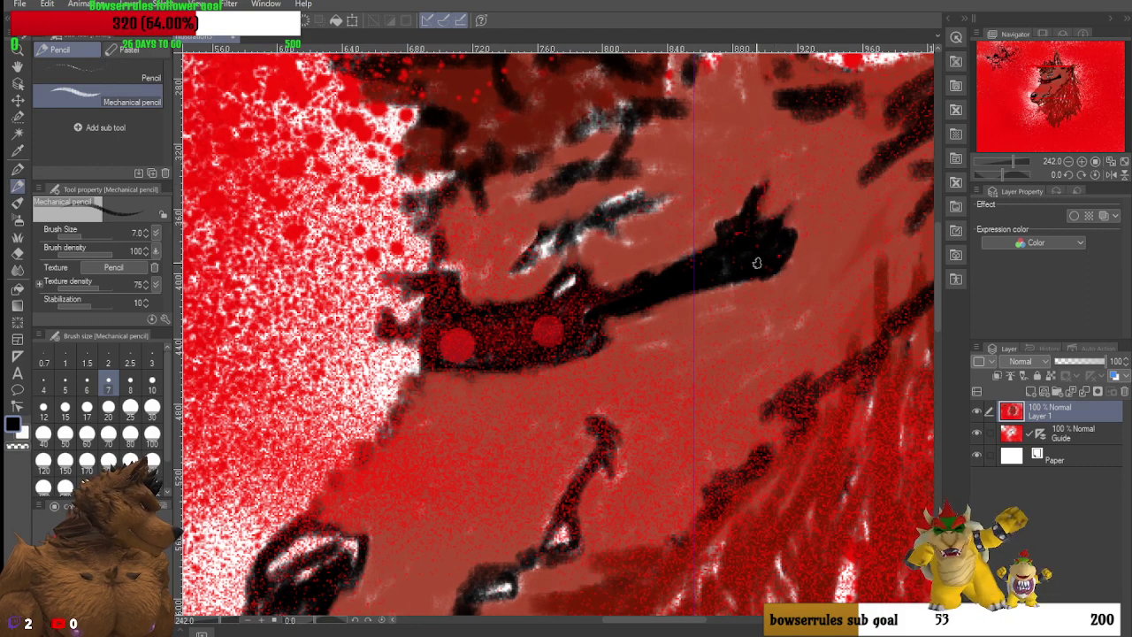
{"action": "mouse_move", "coordinate": [739, 208]}
{"action": "left_mouse_down"}
{"action": "mouse_move", "coordinate": [763, 173]}
{"action": "mouse_move", "coordinate": [759, 212]}
{"action": "mouse_move", "coordinate": [786, 207]}
{"action": "mouse_move", "coordinate": [760, 226]}
{"action": "mouse_move", "coordinate": [789, 208]}
{"action": "mouse_move", "coordinate": [793, 235]}
{"action": "left_mouse_up"}
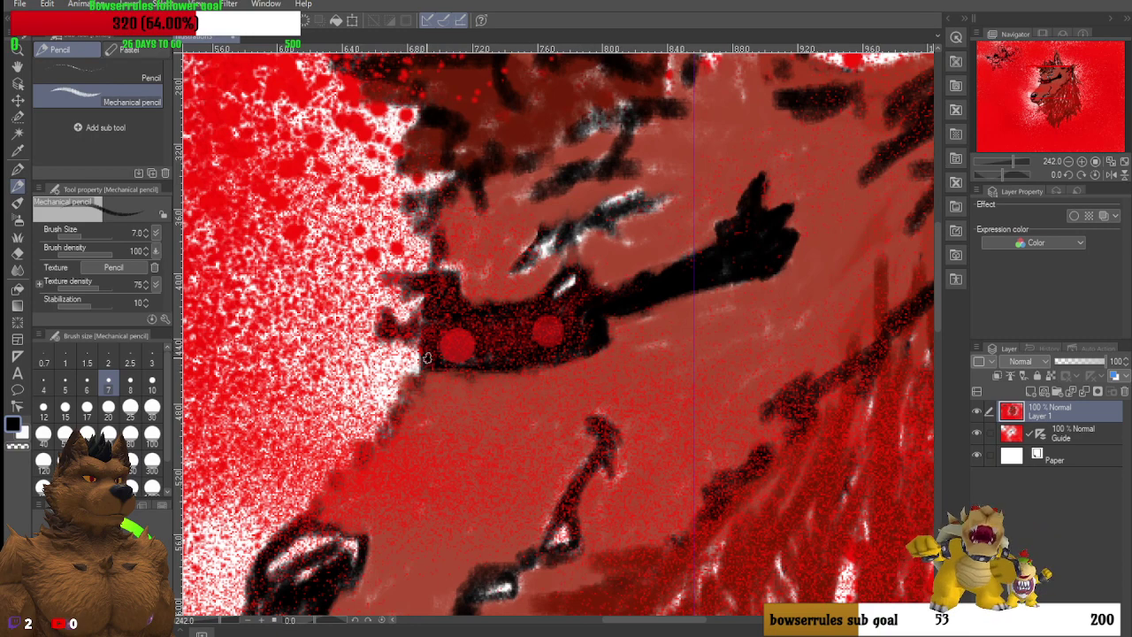
Step: Blacken the spikes at the front of the eye area and draw black lines around and inside both red pupils
{"action": "mouse_move", "coordinate": [386, 322]}
{"action": "left_mouse_down"}
{"action": "mouse_move", "coordinate": [420, 340]}
{"action": "mouse_move", "coordinate": [432, 312]}
{"action": "mouse_move", "coordinate": [432, 351]}
{"action": "mouse_move", "coordinate": [430, 333]}
{"action": "mouse_move", "coordinate": [486, 322]}
{"action": "mouse_move", "coordinate": [435, 287]}
{"action": "mouse_move", "coordinate": [399, 282]}
{"action": "mouse_move", "coordinate": [436, 280]}
{"action": "mouse_move", "coordinate": [412, 295]}
{"action": "left_mouse_up"}
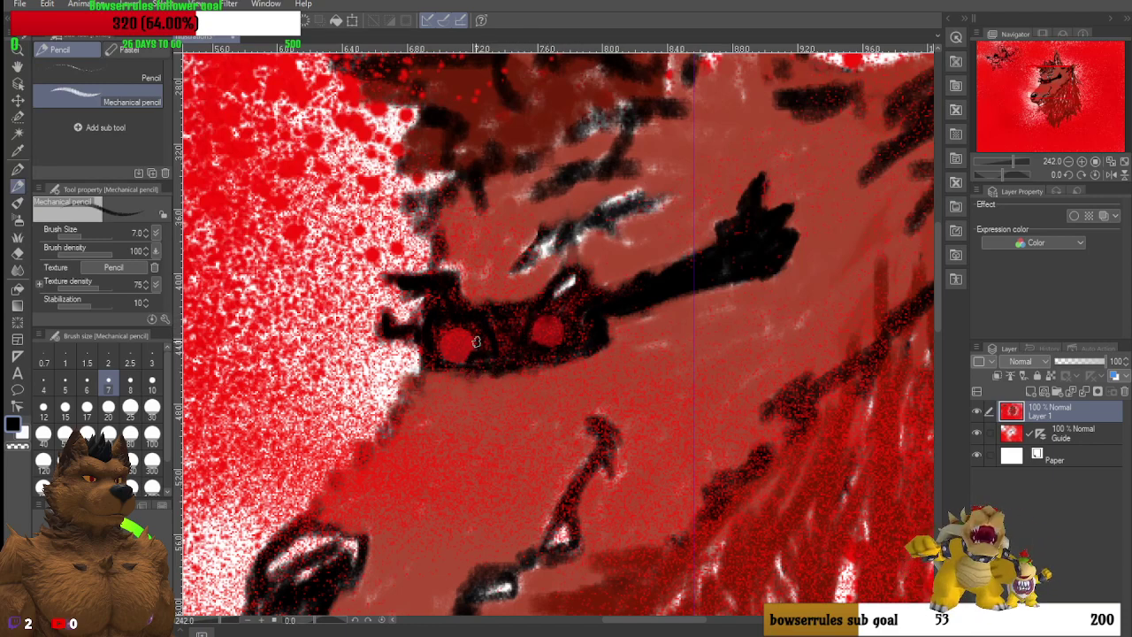
{"action": "left_click_drag", "start_coordinate": [442, 341], "coordinate": [473, 355]}
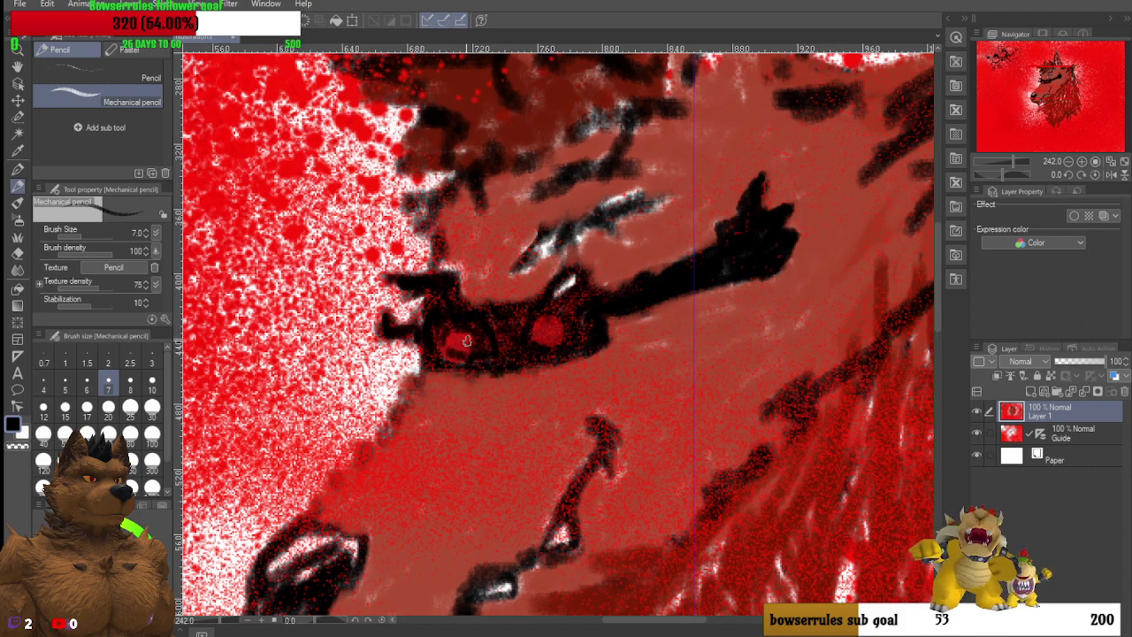
{"action": "left_click_drag", "start_coordinate": [558, 325], "coordinate": [551, 322]}
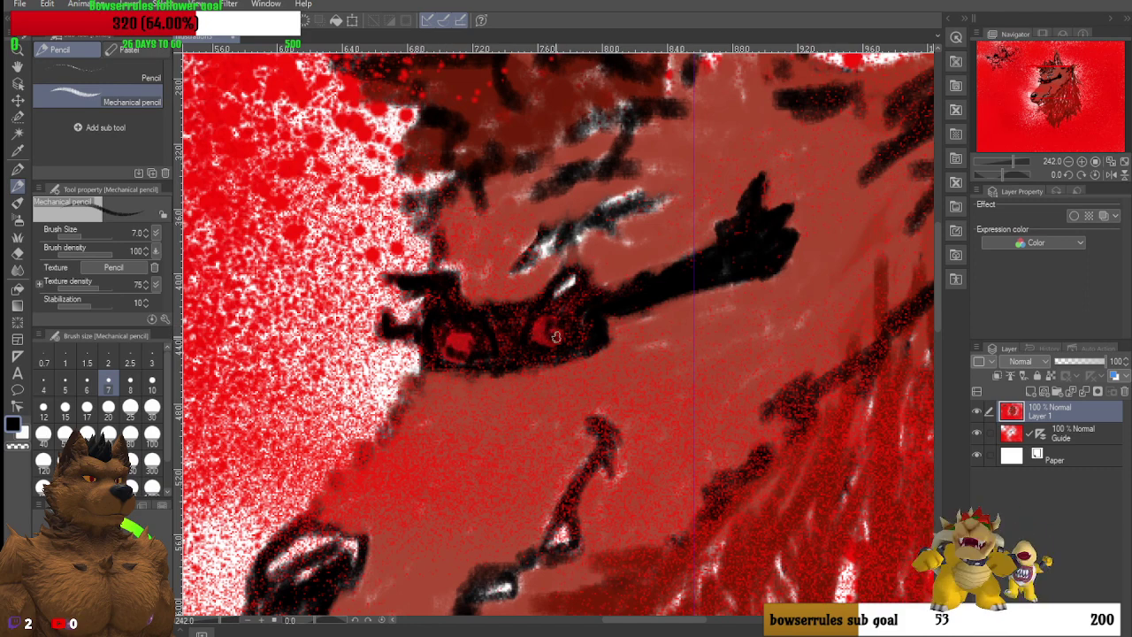
Step: Redraw the faded brow streak above the wolf's rear eye as a thick, solid black stroke
{"action": "scroll", "coordinate": [556, 337], "scroll_direction": "down", "scroll_amount": 5}
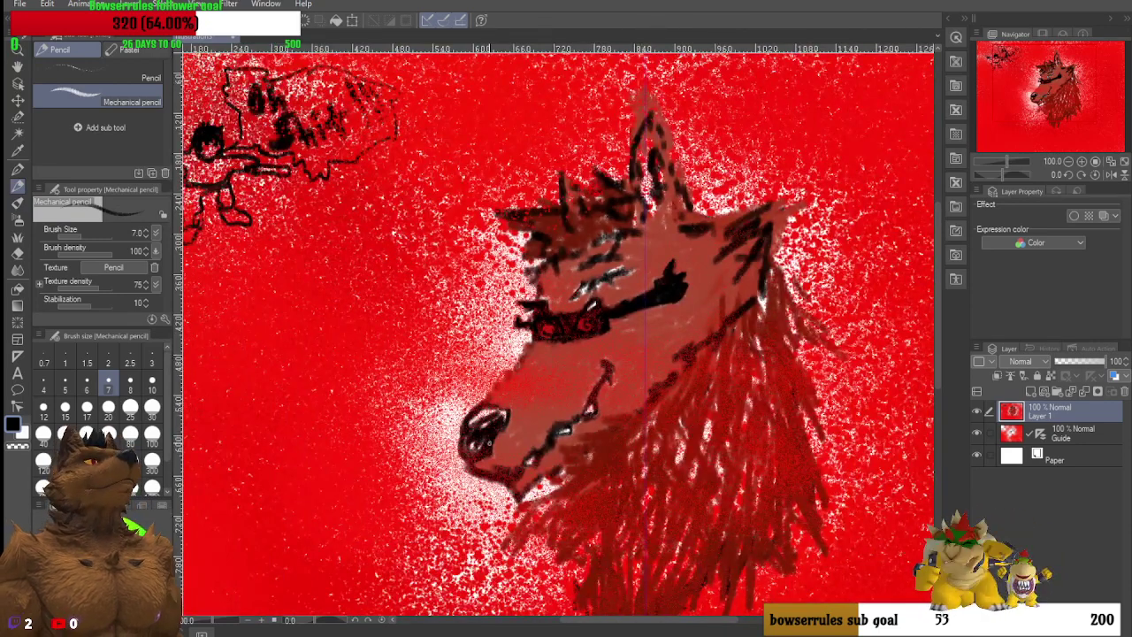
{"action": "scroll", "coordinate": [491, 438], "scroll_direction": "down", "scroll_amount": 4}
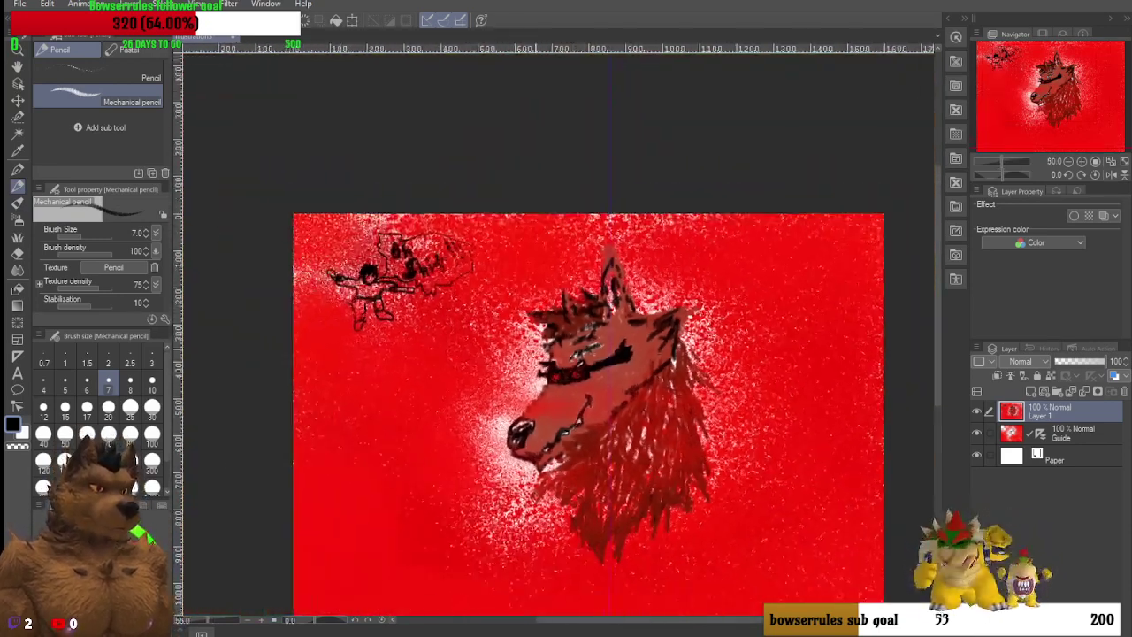
{"action": "scroll", "coordinate": [579, 340], "scroll_direction": "up", "scroll_amount": 8}
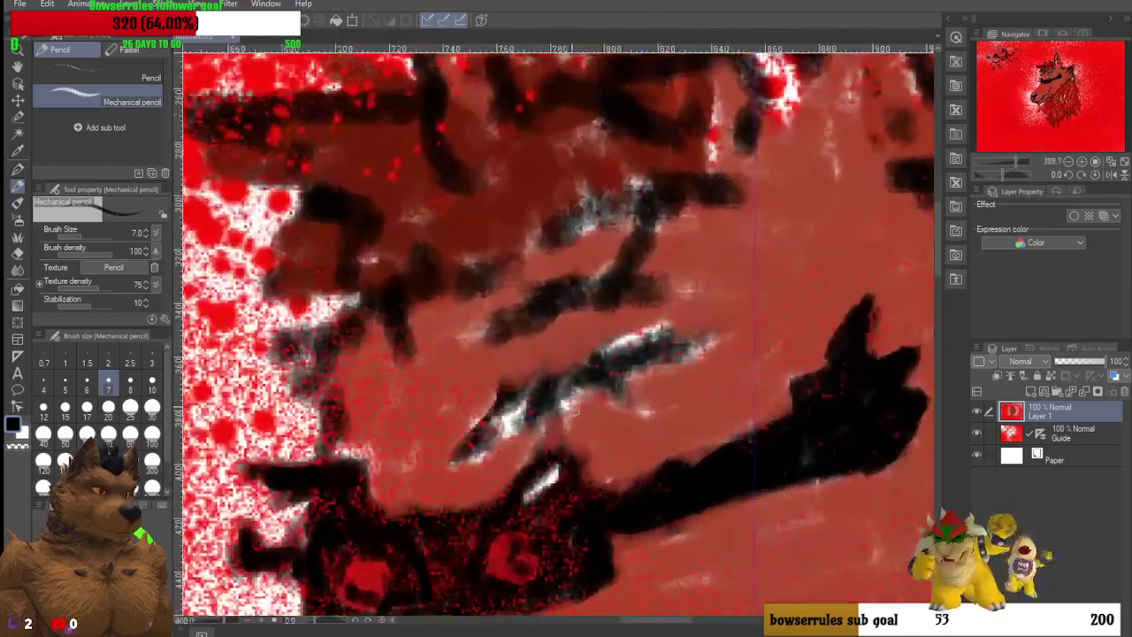
{"action": "scroll", "coordinate": [566, 398], "scroll_direction": "up", "scroll_amount": 3}
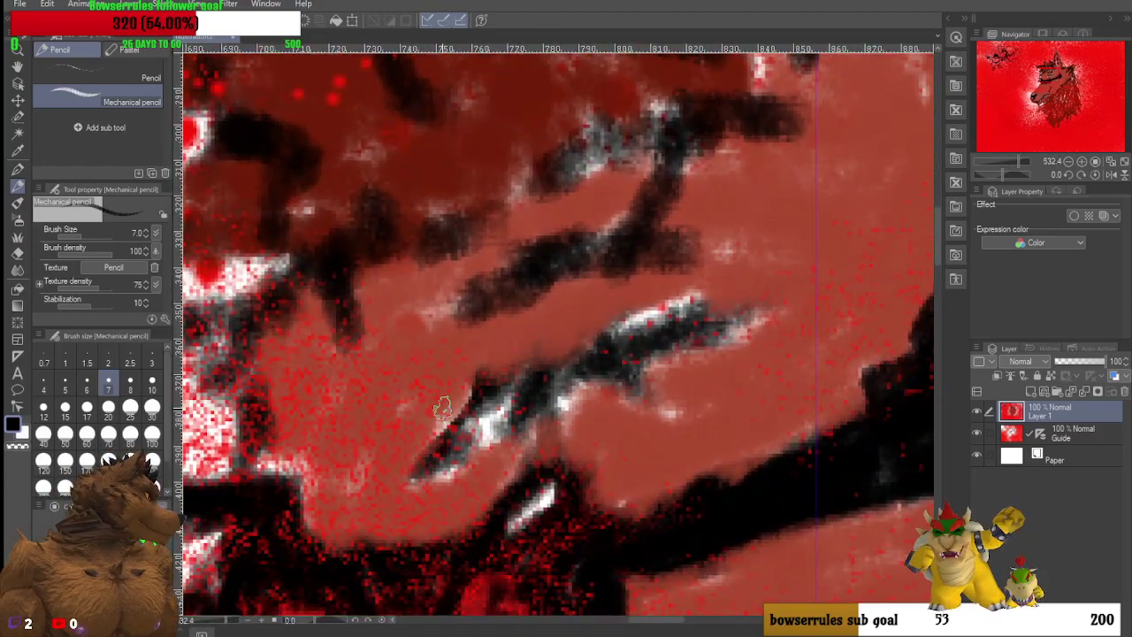
{"action": "mouse_move", "coordinate": [421, 472]}
{"action": "left_mouse_down"}
{"action": "mouse_move", "coordinate": [458, 429]}
{"action": "mouse_move", "coordinate": [475, 451]}
{"action": "mouse_move", "coordinate": [505, 400]}
{"action": "mouse_move", "coordinate": [557, 405]}
{"action": "mouse_move", "coordinate": [585, 371]}
{"action": "mouse_move", "coordinate": [612, 380]}
{"action": "mouse_move", "coordinate": [630, 359]}
{"action": "mouse_move", "coordinate": [599, 339]}
{"action": "mouse_move", "coordinate": [770, 323]}
{"action": "mouse_move", "coordinate": [698, 321]}
{"action": "mouse_move", "coordinate": [447, 467]}
{"action": "mouse_move", "coordinate": [437, 442]}
{"action": "mouse_move", "coordinate": [649, 313]}
{"action": "mouse_move", "coordinate": [723, 303]}
{"action": "mouse_move", "coordinate": [715, 356]}
{"action": "mouse_move", "coordinate": [424, 470]}
{"action": "mouse_move", "coordinate": [389, 500]}
{"action": "left_mouse_up"}
Step: Thicken the brow over the wolf's front eye in black and extend it back towards the other eye
{"action": "left_click_drag", "start_coordinate": [293, 498], "coordinate": [252, 473]}
{"action": "scroll", "coordinate": [344, 541], "scroll_direction": "down", "scroll_amount": 1}
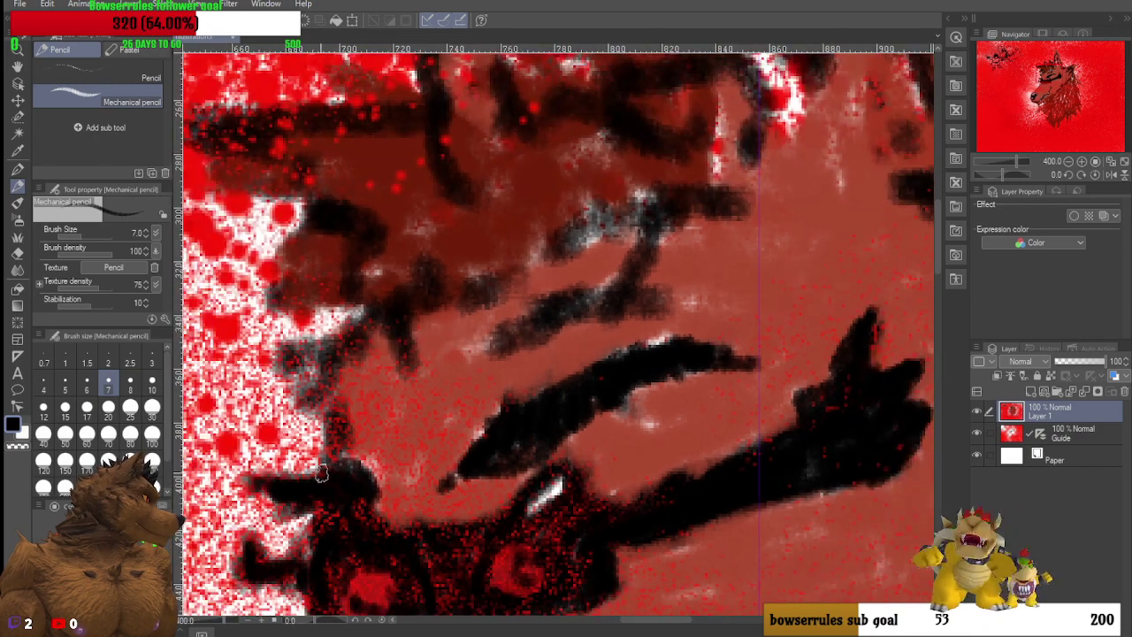
{"action": "mouse_move", "coordinate": [350, 501]}
{"action": "left_mouse_down"}
{"action": "mouse_move", "coordinate": [427, 509]}
{"action": "mouse_move", "coordinate": [352, 513]}
{"action": "mouse_move", "coordinate": [416, 490]}
{"action": "mouse_move", "coordinate": [372, 499]}
{"action": "mouse_move", "coordinate": [365, 474]}
{"action": "left_mouse_up"}
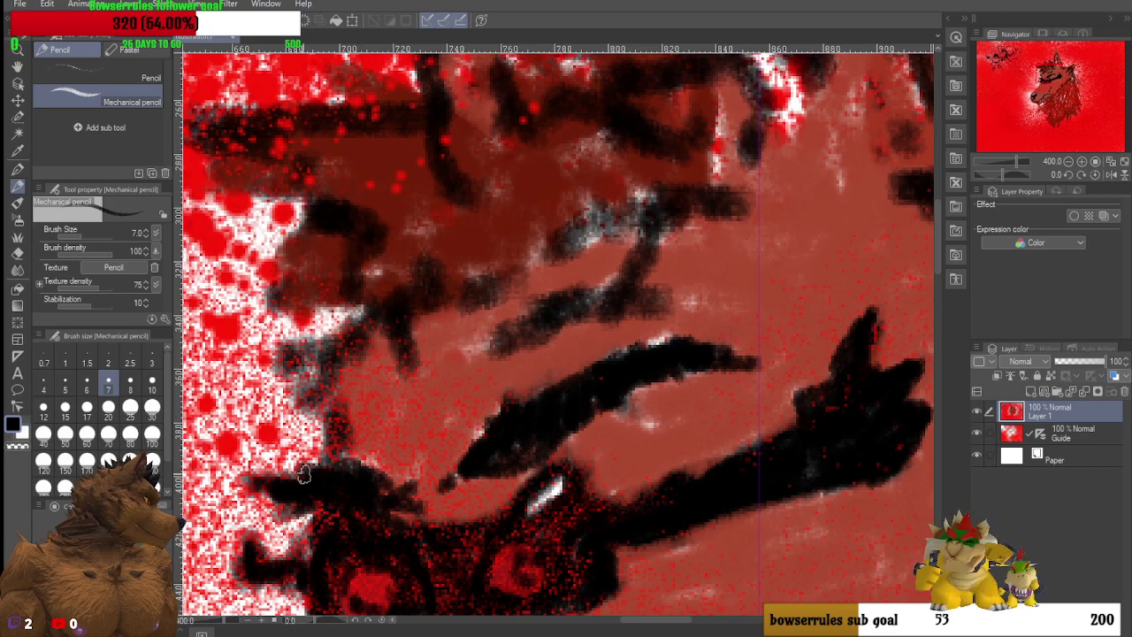
{"action": "scroll", "coordinate": [335, 476], "scroll_direction": "down", "scroll_amount": 1}
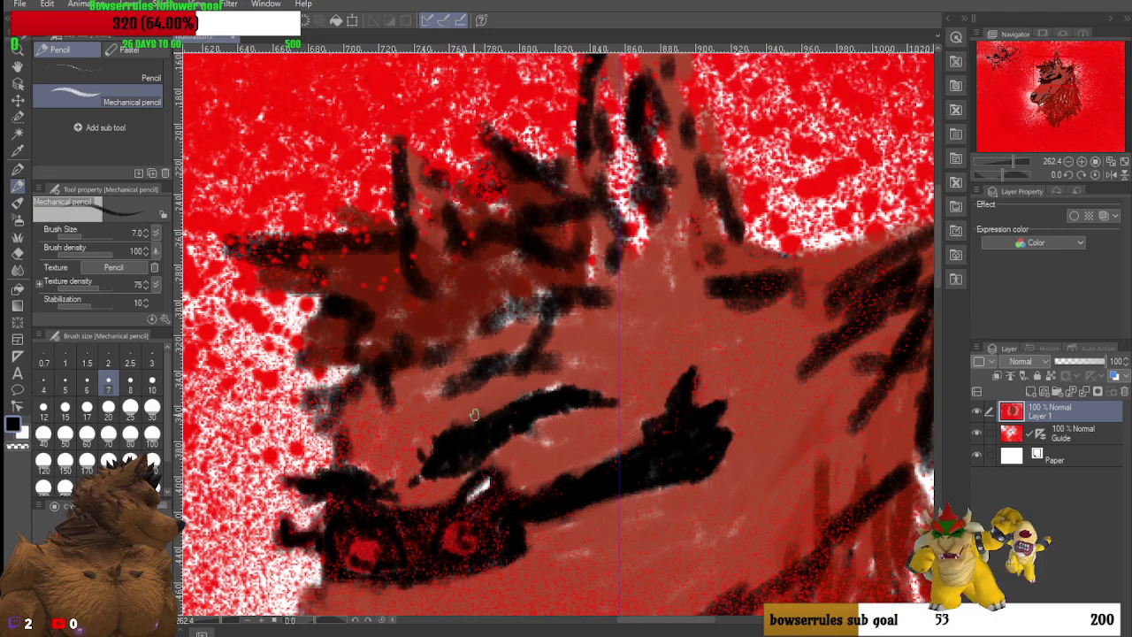
Step: Scribble black fur strokes across the wolf's forehead and draw a broken red scar running above and below its rear eye
{"action": "mouse_move", "coordinate": [448, 368]}
{"action": "left_mouse_down"}
{"action": "mouse_move", "coordinate": [446, 391]}
{"action": "mouse_move", "coordinate": [467, 372]}
{"action": "mouse_move", "coordinate": [588, 364]}
{"action": "mouse_move", "coordinate": [405, 382]}
{"action": "mouse_move", "coordinate": [356, 411]}
{"action": "mouse_move", "coordinate": [301, 380]}
{"action": "mouse_move", "coordinate": [358, 358]}
{"action": "mouse_move", "coordinate": [292, 376]}
{"action": "mouse_move", "coordinate": [324, 415]}
{"action": "mouse_move", "coordinate": [292, 389]}
{"action": "mouse_move", "coordinate": [372, 320]}
{"action": "mouse_move", "coordinate": [364, 337]}
{"action": "mouse_move", "coordinate": [487, 340]}
{"action": "mouse_move", "coordinate": [495, 312]}
{"action": "mouse_move", "coordinate": [569, 315]}
{"action": "left_mouse_up"}
{"action": "key", "text": "x"}
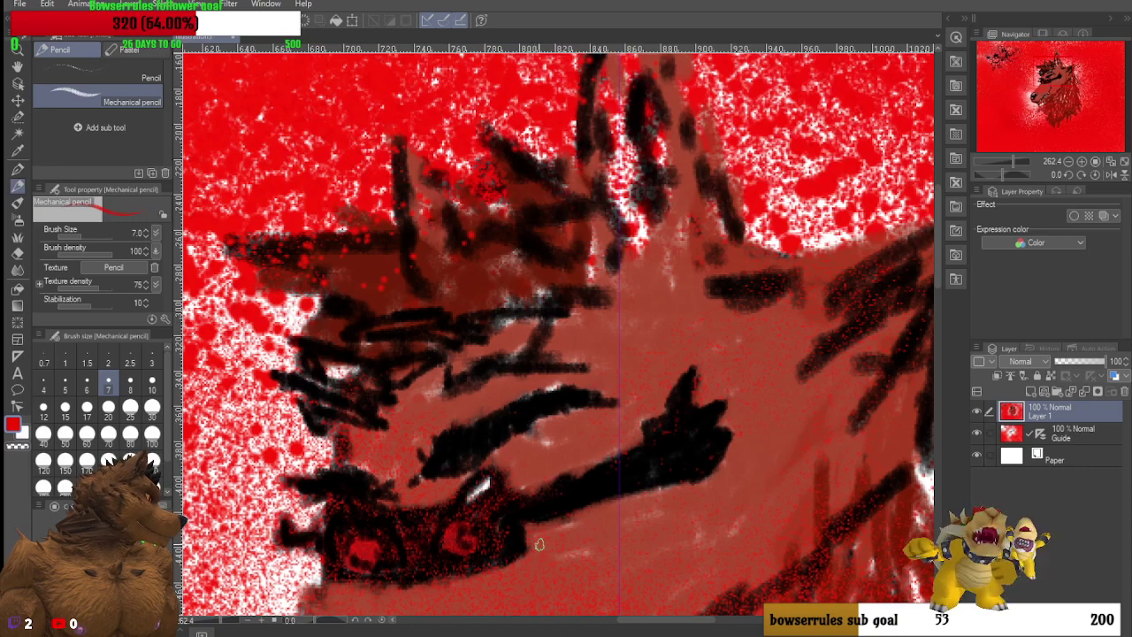
{"action": "left_click_drag", "start_coordinate": [488, 573], "coordinate": [522, 607]}
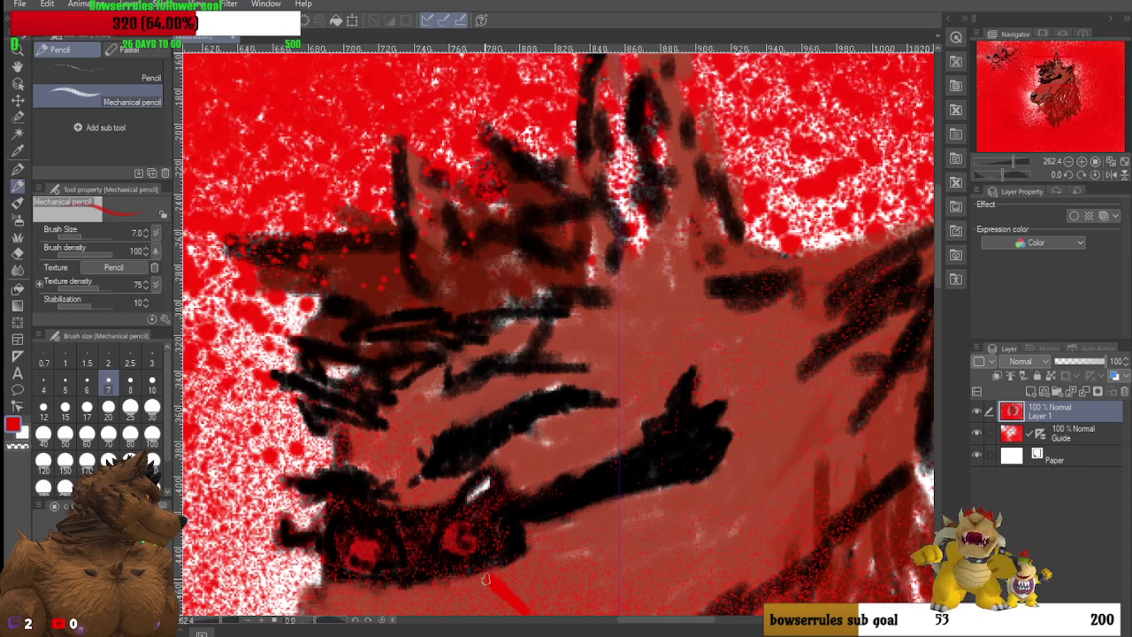
{"action": "left_click_drag", "start_coordinate": [445, 501], "coordinate": [445, 494]}
{"action": "mouse_move", "coordinate": [455, 426]}
{"action": "left_mouse_down"}
{"action": "mouse_move", "coordinate": [514, 376]}
{"action": "mouse_move", "coordinate": [485, 405]}
{"action": "mouse_move", "coordinate": [516, 367]}
{"action": "mouse_move", "coordinate": [518, 355]}
{"action": "mouse_move", "coordinate": [500, 360]}
{"action": "mouse_move", "coordinate": [524, 321]}
{"action": "left_mouse_up"}
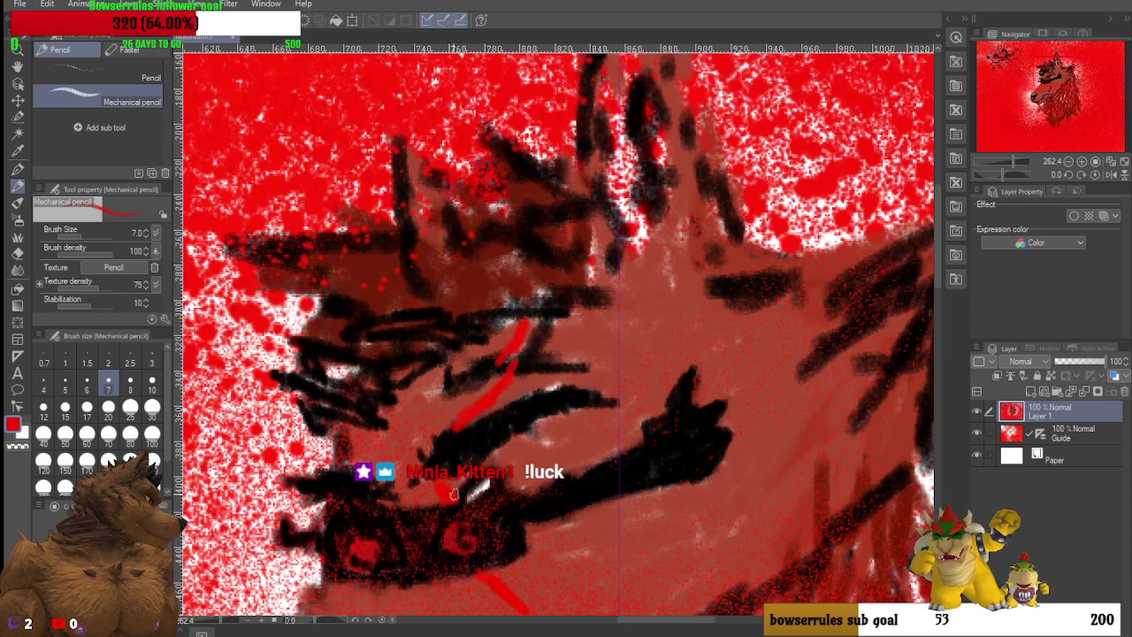
Step: Examine the whole illustration, checking how the scar and black face details look at full size
{"action": "scroll", "coordinate": [453, 495], "scroll_direction": "down", "scroll_amount": 4}
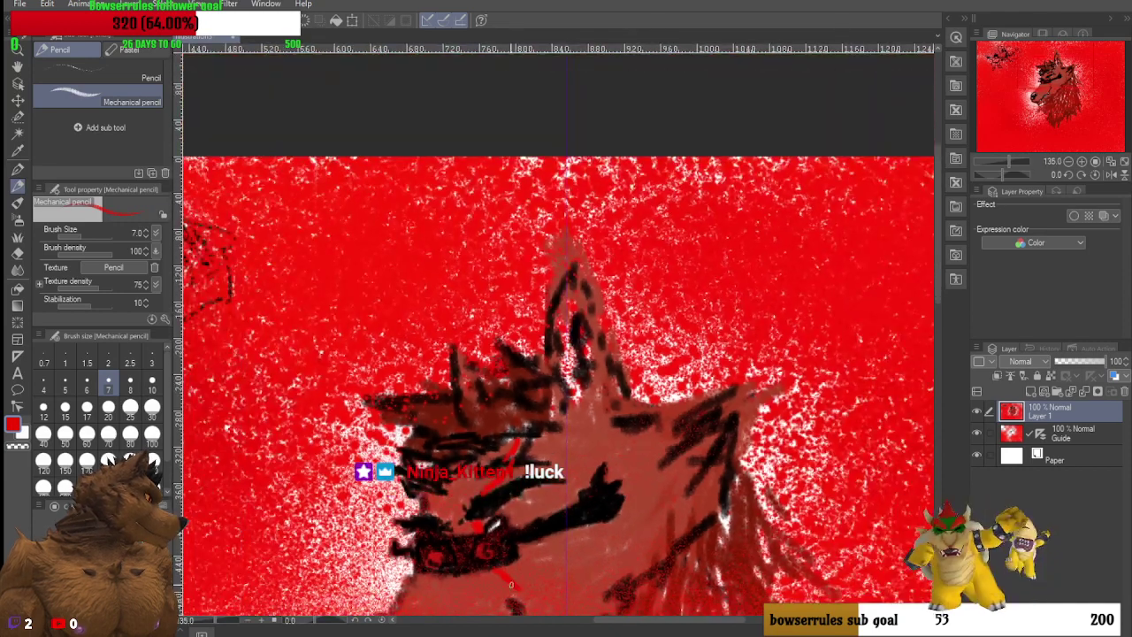
{"action": "scroll", "coordinate": [536, 587], "scroll_direction": "down", "scroll_amount": 2}
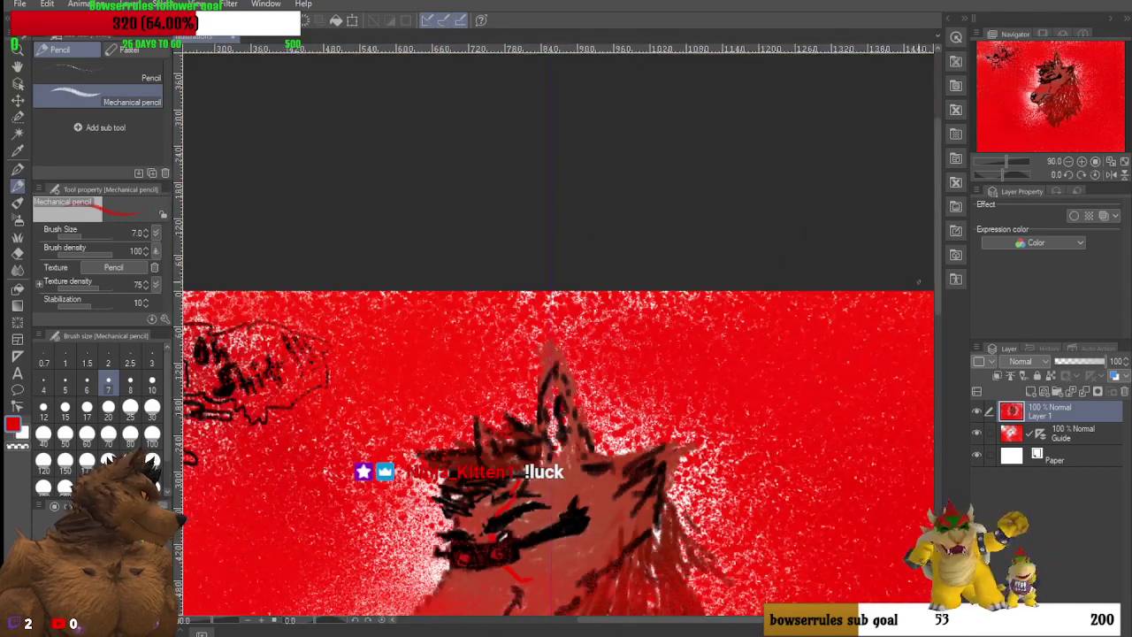
{"action": "scroll", "coordinate": [933, 281], "scroll_direction": "down", "scroll_amount": 3}
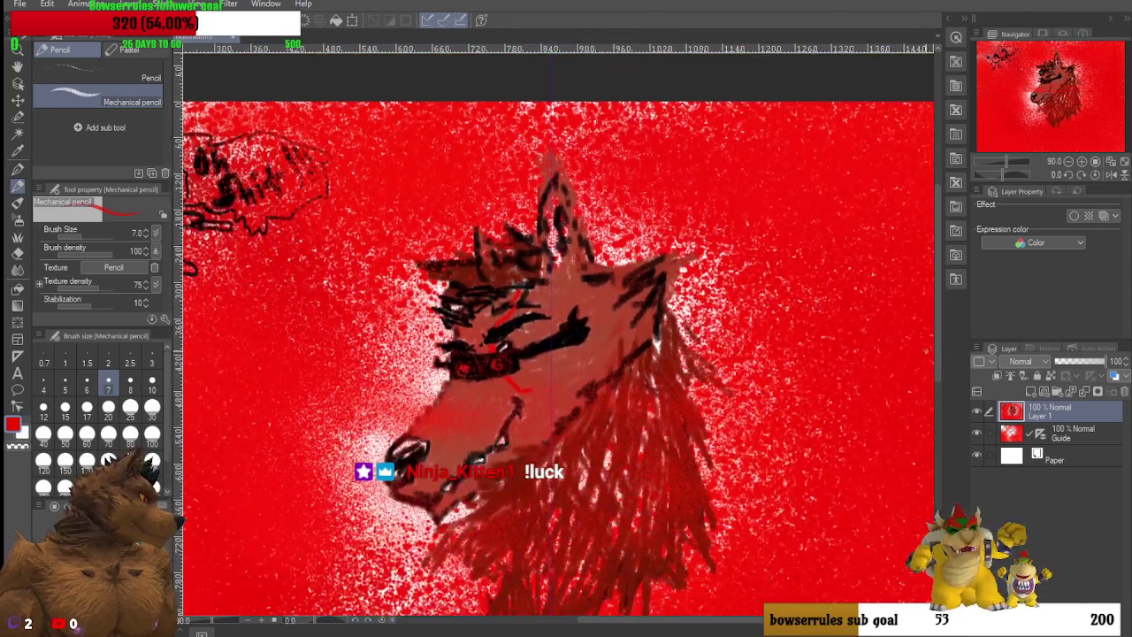
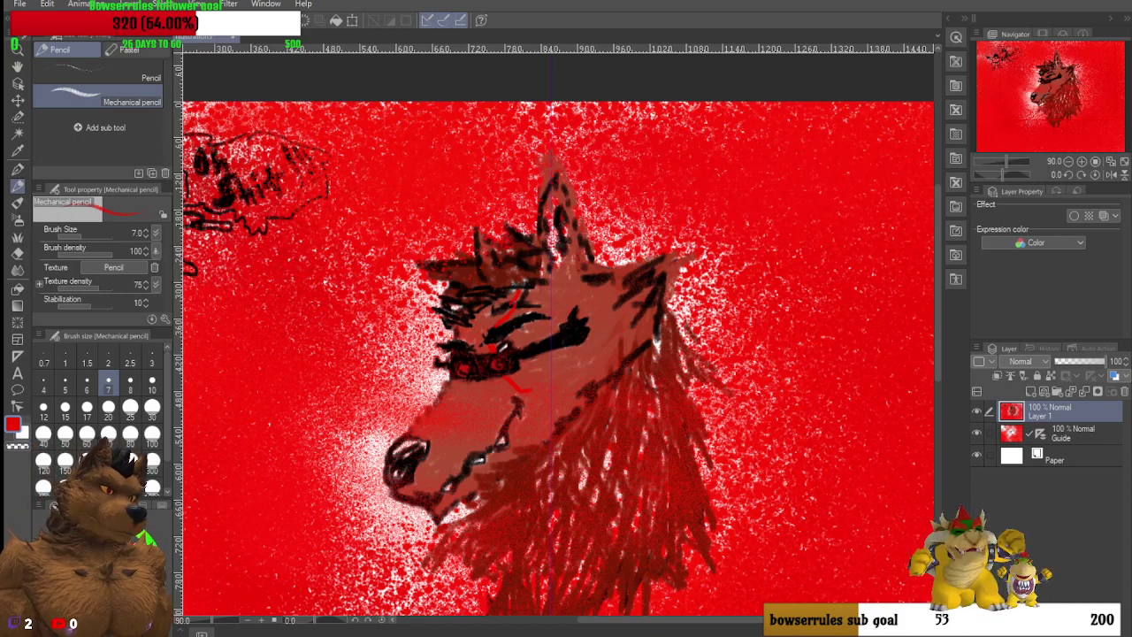
{"action": "scroll", "coordinate": [445, 393], "scroll_direction": "down", "scroll_amount": 3}
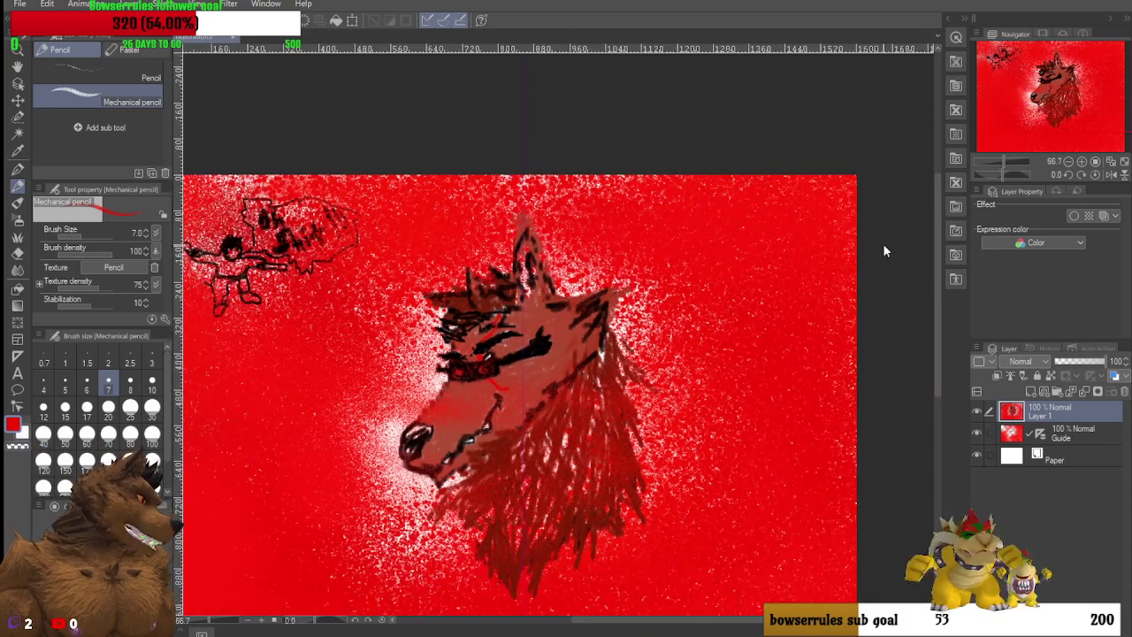
{"action": "left_click_drag", "start_coordinate": [935, 283], "coordinate": [939, 337]}
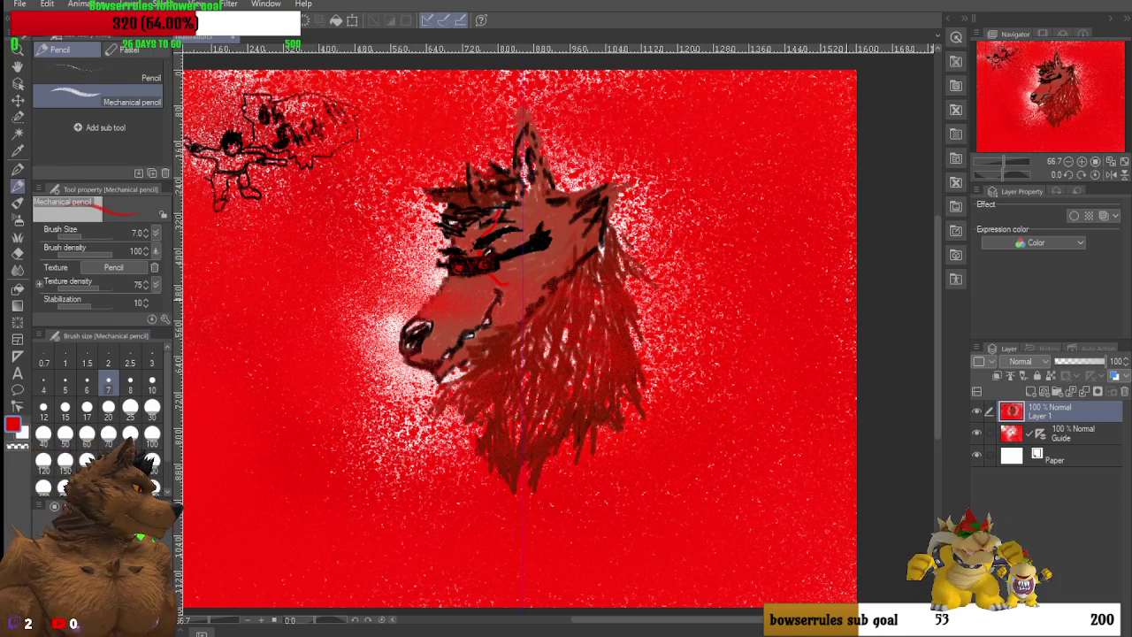
{"action": "scroll", "coordinate": [573, 372], "scroll_direction": "down", "scroll_amount": 2}
{"action": "scroll", "coordinate": [573, 372], "scroll_direction": "up", "scroll_amount": 1}
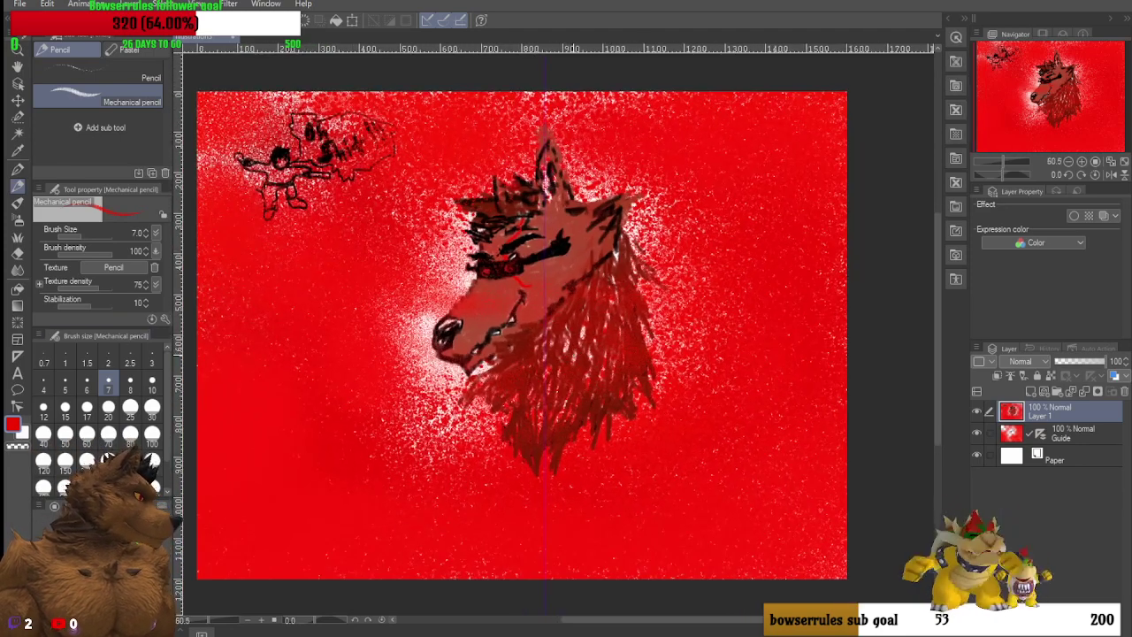
Step: With the black Textured pen at size 17, draw a thick @-style swirl on the empty red background below the small shouting figure
{"action": "scroll", "coordinate": [252, 461], "scroll_direction": "up", "scroll_amount": 6}
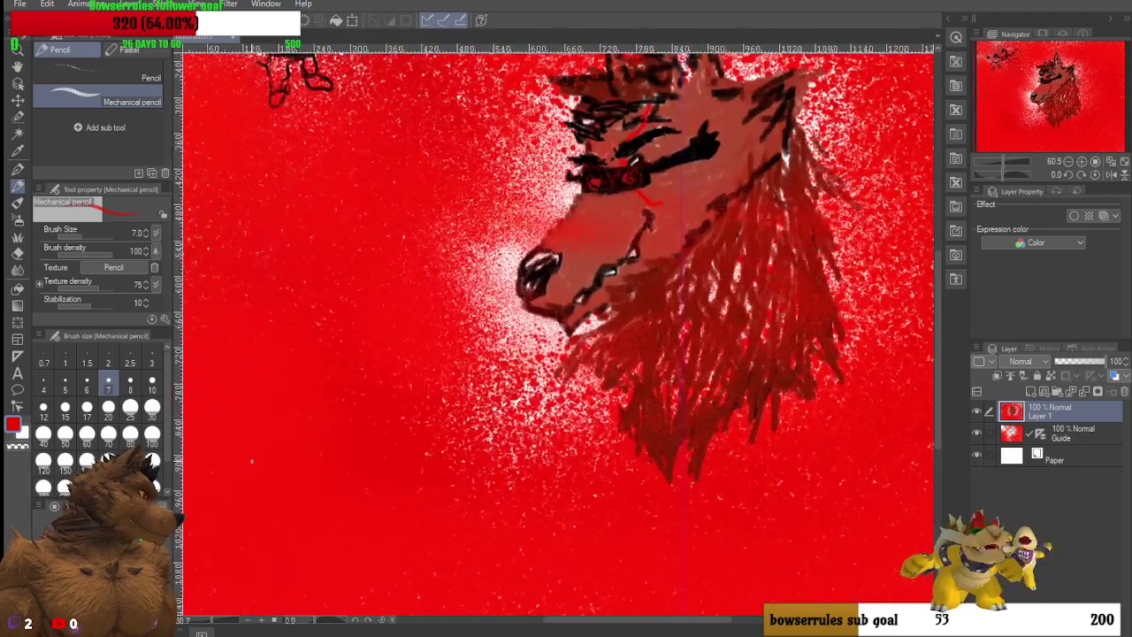
{"action": "key", "text": "x"}
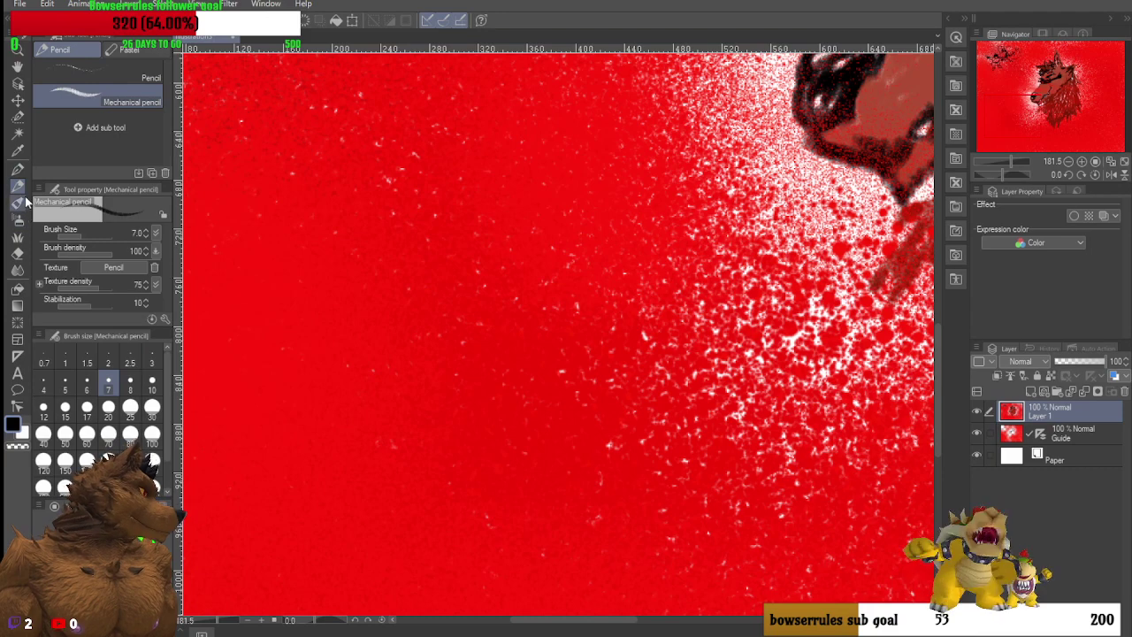
{"action": "left_click", "coordinate": [17, 168]}
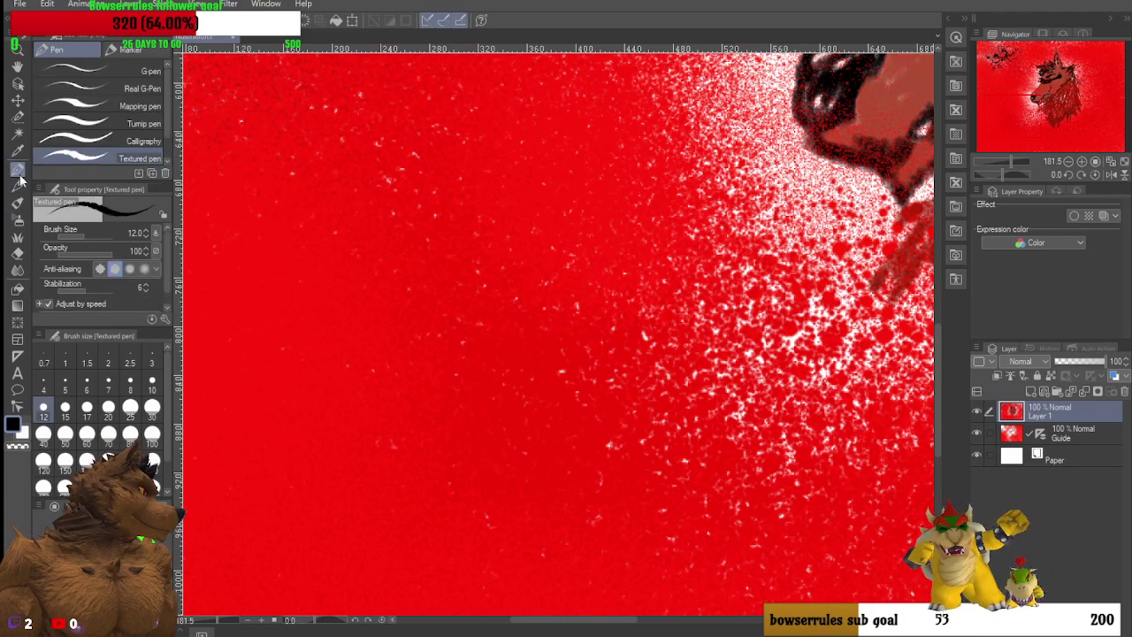
{"action": "left_click", "coordinate": [87, 406]}
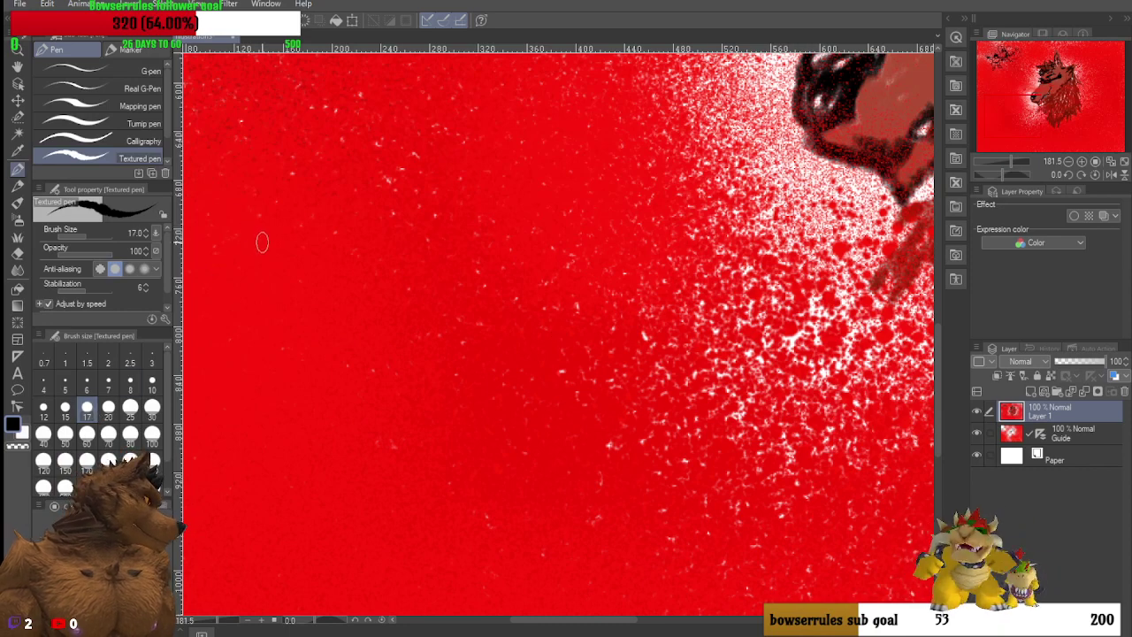
{"action": "mouse_move", "coordinate": [219, 284]}
{"action": "left_mouse_down"}
{"action": "mouse_move", "coordinate": [214, 318]}
{"action": "mouse_move", "coordinate": [261, 333]}
{"action": "mouse_move", "coordinate": [285, 274]}
{"action": "mouse_move", "coordinate": [268, 238]}
{"action": "mouse_move", "coordinate": [239, 241]}
{"action": "mouse_move", "coordinate": [234, 286]}
{"action": "mouse_move", "coordinate": [255, 297]}
{"action": "mouse_move", "coordinate": [256, 266]}
{"action": "mouse_move", "coordinate": [246, 299]}
{"action": "left_mouse_up"}
Step: Set the pen size to 7 and hand-letter the artist's handle after the swirl, slanting downwards towards the wolf's chest
{"action": "left_click", "coordinate": [108, 384]}
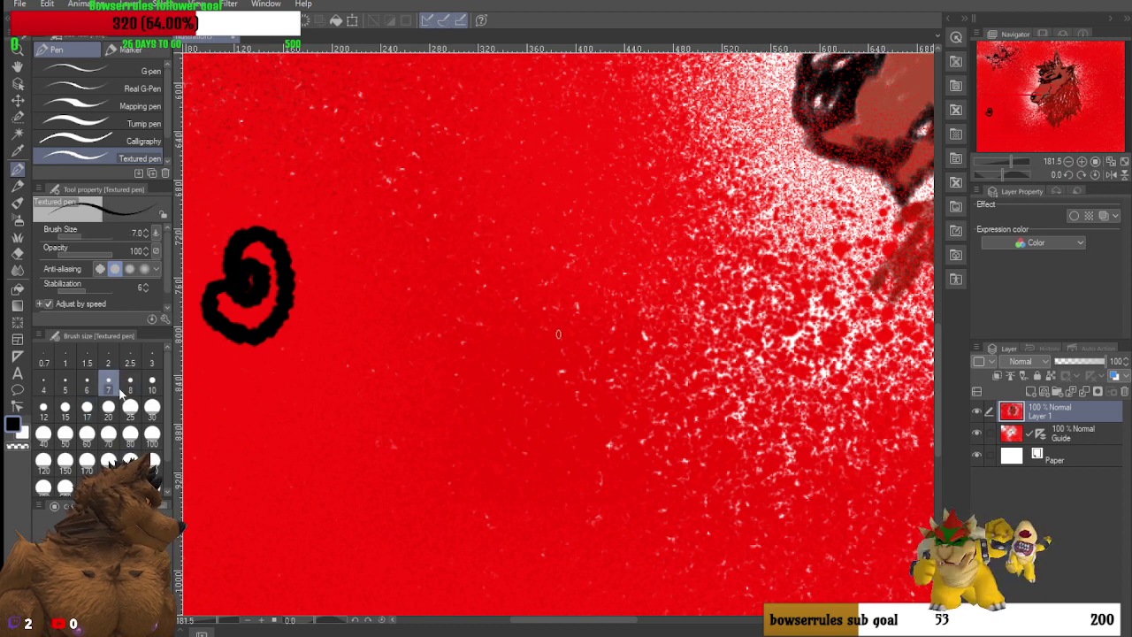
{"action": "mouse_move", "coordinate": [317, 220]}
{"action": "left_mouse_down"}
{"action": "mouse_move", "coordinate": [301, 326]}
{"action": "mouse_move", "coordinate": [310, 341]}
{"action": "mouse_move", "coordinate": [318, 333]}
{"action": "mouse_move", "coordinate": [344, 263]}
{"action": "mouse_move", "coordinate": [325, 327]}
{"action": "mouse_move", "coordinate": [332, 357]}
{"action": "mouse_move", "coordinate": [387, 272]}
{"action": "mouse_move", "coordinate": [390, 188]}
{"action": "left_mouse_up"}
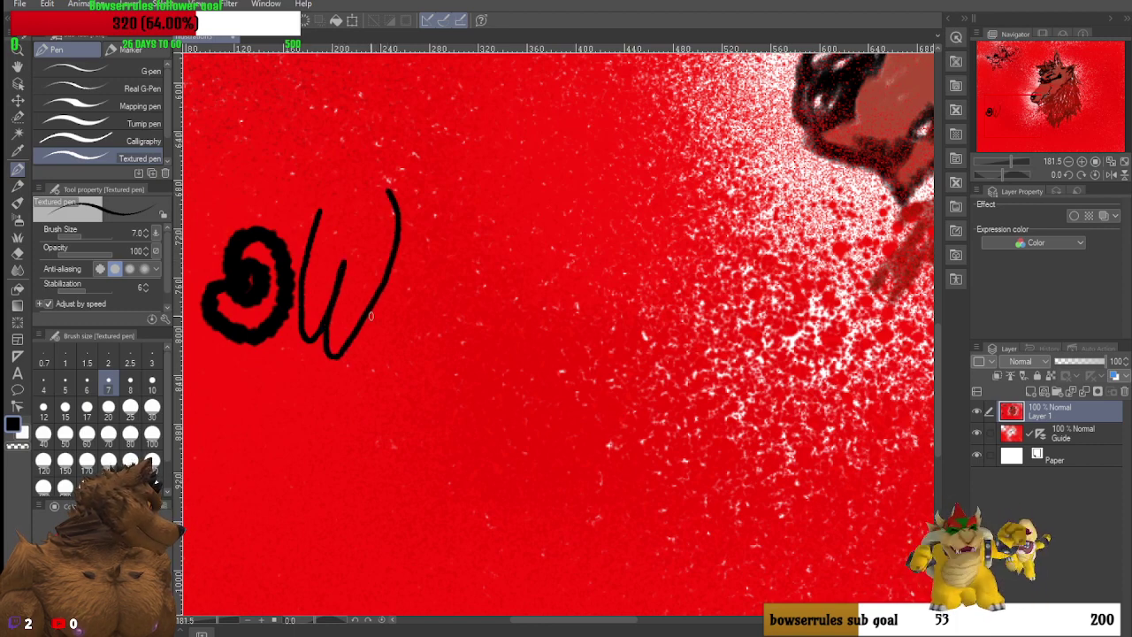
{"action": "mouse_move", "coordinate": [369, 316]}
{"action": "left_mouse_down"}
{"action": "mouse_move", "coordinate": [399, 329]}
{"action": "mouse_move", "coordinate": [408, 293]}
{"action": "mouse_move", "coordinate": [382, 314]}
{"action": "mouse_move", "coordinate": [370, 347]}
{"action": "mouse_move", "coordinate": [370, 367]}
{"action": "mouse_move", "coordinate": [386, 364]}
{"action": "left_mouse_up"}
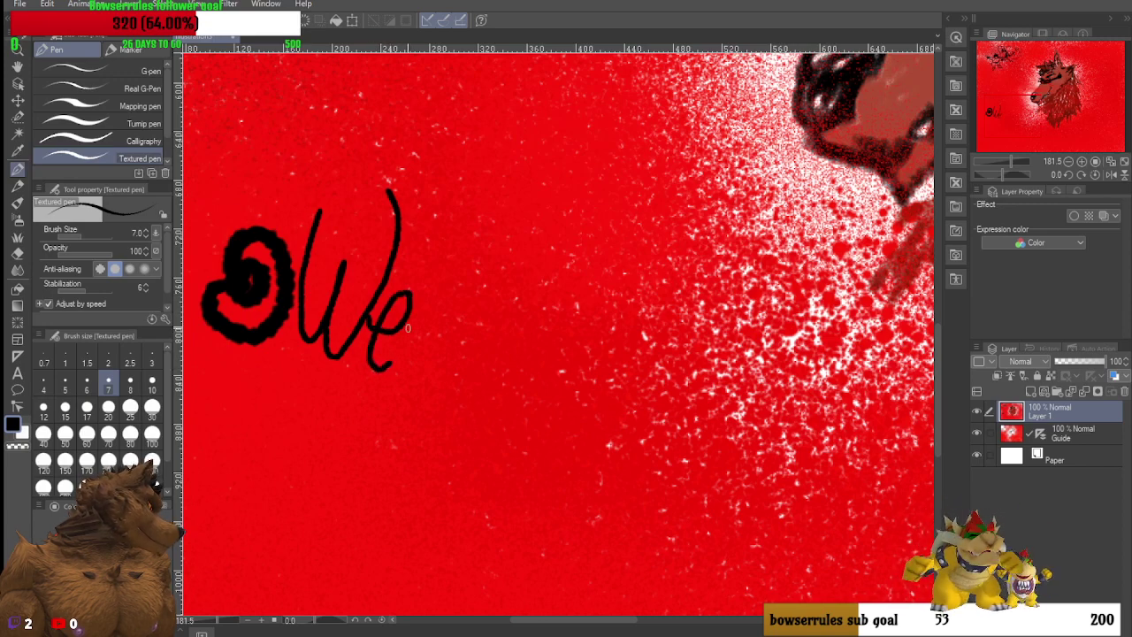
{"action": "mouse_move", "coordinate": [413, 309]}
{"action": "left_mouse_down"}
{"action": "mouse_move", "coordinate": [395, 375]}
{"action": "mouse_move", "coordinate": [406, 325]}
{"action": "mouse_move", "coordinate": [425, 316]}
{"action": "mouse_move", "coordinate": [433, 340]}
{"action": "mouse_move", "coordinate": [447, 340]}
{"action": "mouse_move", "coordinate": [439, 370]}
{"action": "mouse_move", "coordinate": [478, 347]}
{"action": "mouse_move", "coordinate": [470, 314]}
{"action": "mouse_move", "coordinate": [451, 307]}
{"action": "mouse_move", "coordinate": [452, 398]}
{"action": "left_mouse_up"}
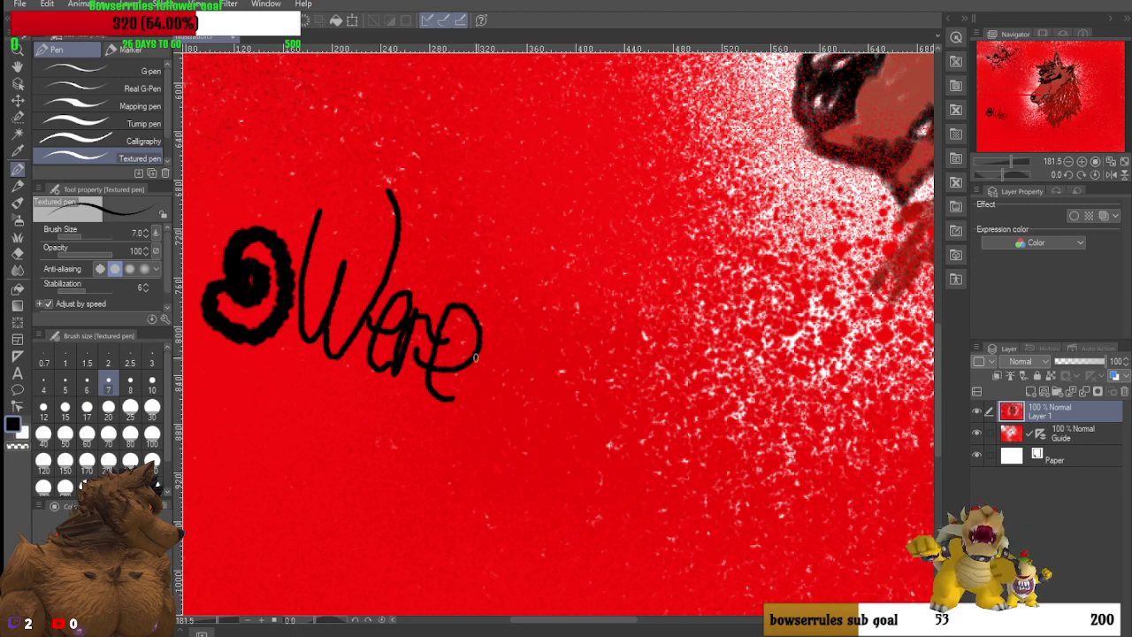
{"action": "mouse_move", "coordinate": [485, 334]}
{"action": "left_mouse_down"}
{"action": "mouse_move", "coordinate": [464, 399]}
{"action": "mouse_move", "coordinate": [474, 410]}
{"action": "mouse_move", "coordinate": [499, 356]}
{"action": "mouse_move", "coordinate": [493, 420]}
{"action": "mouse_move", "coordinate": [532, 344]}
{"action": "mouse_move", "coordinate": [542, 373]}
{"action": "mouse_move", "coordinate": [523, 381]}
{"action": "mouse_move", "coordinate": [516, 412]}
{"action": "mouse_move", "coordinate": [528, 419]}
{"action": "mouse_move", "coordinate": [552, 378]}
{"action": "left_mouse_up"}
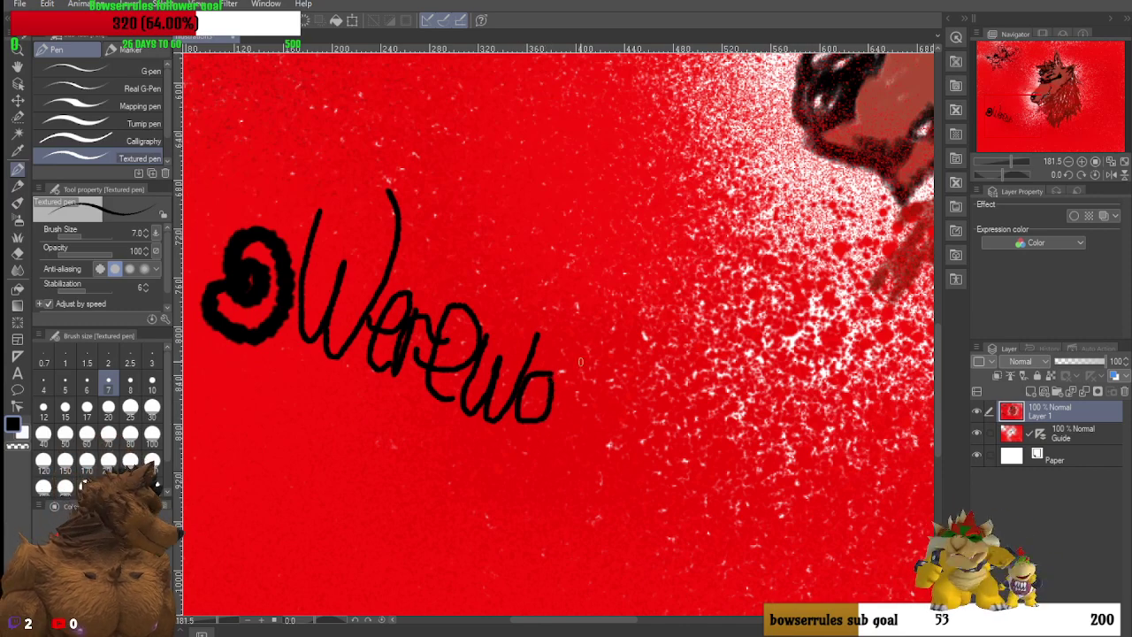
{"action": "left_click_drag", "start_coordinate": [586, 320], "coordinate": [564, 420]}
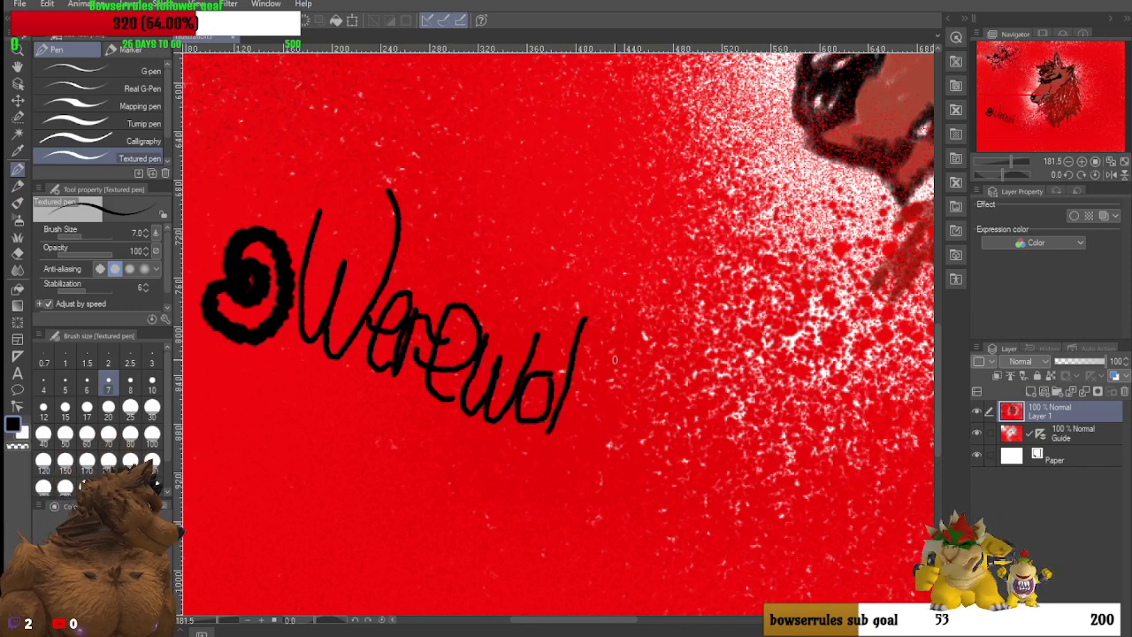
{"action": "mouse_move", "coordinate": [629, 385]}
{"action": "left_mouse_down"}
{"action": "mouse_move", "coordinate": [647, 354]}
{"action": "mouse_move", "coordinate": [609, 330]}
{"action": "mouse_move", "coordinate": [591, 403]}
{"action": "mouse_move", "coordinate": [566, 449]}
{"action": "mouse_move", "coordinate": [549, 448]}
{"action": "left_mouse_up"}
{"action": "mouse_move", "coordinate": [571, 395]}
{"action": "left_mouse_down"}
{"action": "mouse_move", "coordinate": [603, 401]}
{"action": "mouse_move", "coordinate": [580, 425]}
{"action": "mouse_move", "coordinate": [628, 412]}
{"action": "mouse_move", "coordinate": [642, 375]}
{"action": "mouse_move", "coordinate": [675, 356]}
{"action": "left_mouse_up"}
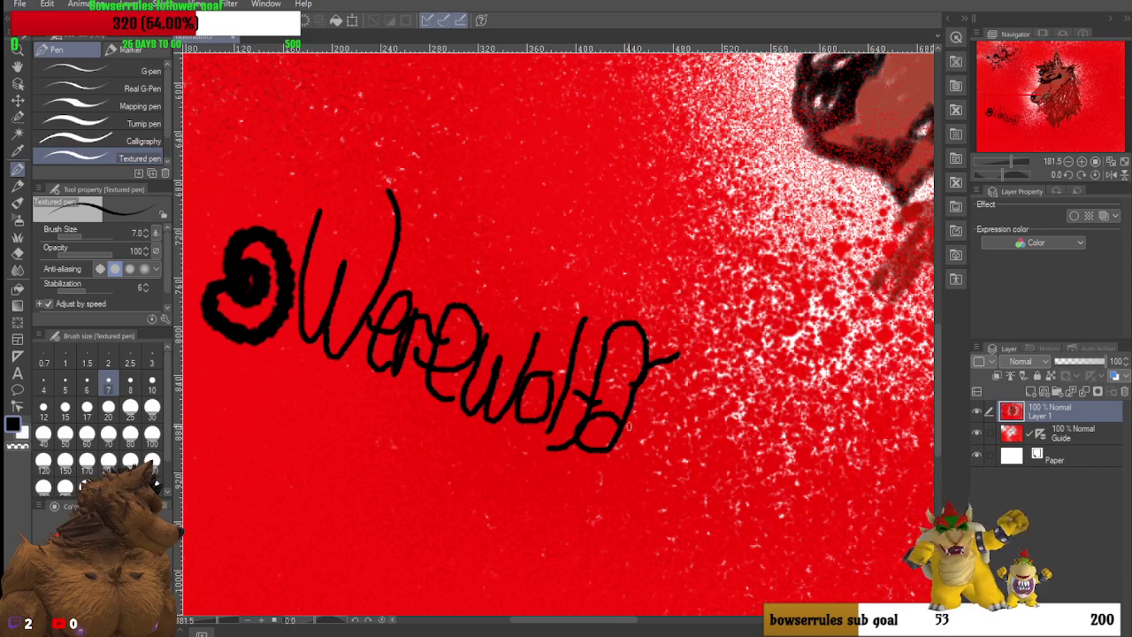
{"action": "mouse_move", "coordinate": [635, 420]}
{"action": "left_mouse_down"}
{"action": "mouse_move", "coordinate": [623, 462]}
{"action": "mouse_move", "coordinate": [649, 452]}
{"action": "mouse_move", "coordinate": [660, 426]}
{"action": "mouse_move", "coordinate": [670, 459]}
{"action": "mouse_move", "coordinate": [664, 437]}
{"action": "mouse_move", "coordinate": [650, 454]}
{"action": "mouse_move", "coordinate": [669, 472]}
{"action": "mouse_move", "coordinate": [682, 411]}
{"action": "mouse_move", "coordinate": [701, 393]}
{"action": "mouse_move", "coordinate": [679, 443]}
{"action": "mouse_move", "coordinate": [704, 446]}
{"action": "mouse_move", "coordinate": [685, 457]}
{"action": "mouse_move", "coordinate": [709, 500]}
{"action": "left_mouse_up"}
{"action": "left_click_drag", "start_coordinate": [714, 443], "coordinate": [753, 456]}
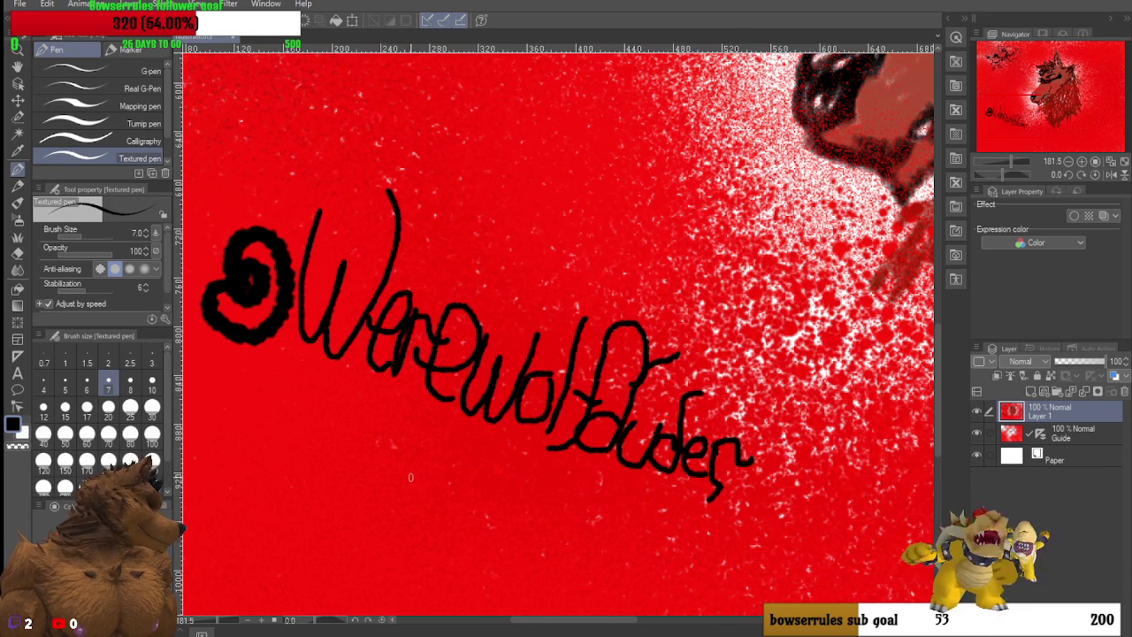
Step: Write the year '23 in large black numerals above the handwritten handle
{"action": "mouse_move", "coordinate": [472, 173]}
{"action": "left_mouse_down"}
{"action": "mouse_move", "coordinate": [490, 130]}
{"action": "mouse_move", "coordinate": [568, 135]}
{"action": "mouse_move", "coordinate": [552, 187]}
{"action": "mouse_move", "coordinate": [445, 242]}
{"action": "mouse_move", "coordinate": [452, 259]}
{"action": "mouse_move", "coordinate": [542, 263]}
{"action": "left_mouse_up"}
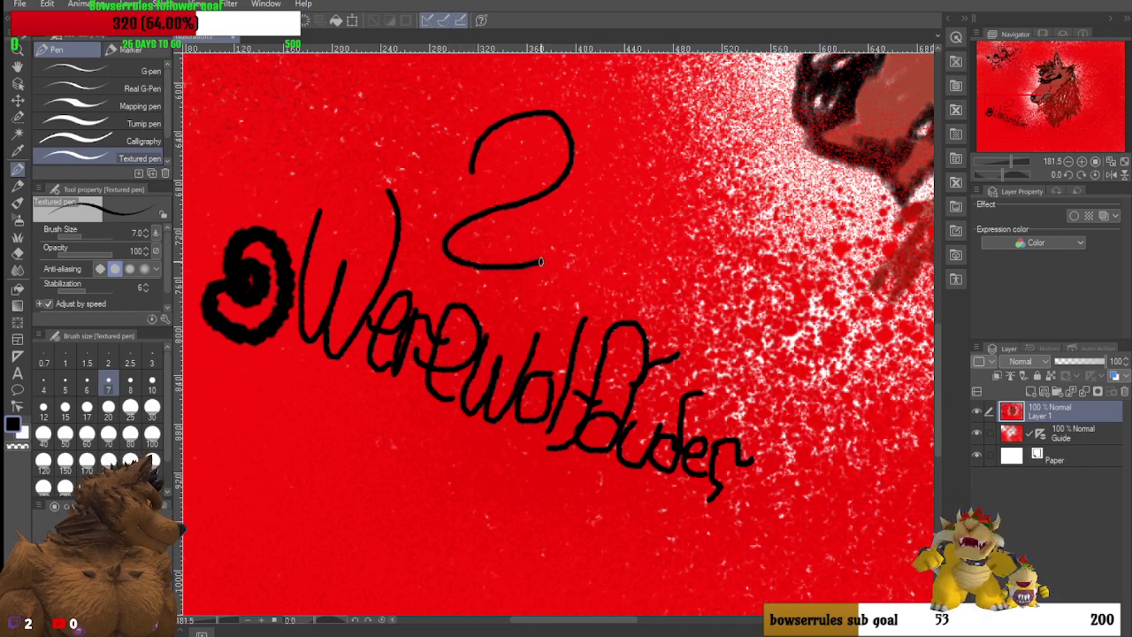
{"action": "mouse_move", "coordinate": [605, 135]}
{"action": "left_mouse_down"}
{"action": "mouse_move", "coordinate": [682, 112]}
{"action": "mouse_move", "coordinate": [700, 153]}
{"action": "mouse_move", "coordinate": [669, 189]}
{"action": "mouse_move", "coordinate": [603, 203]}
{"action": "mouse_move", "coordinate": [656, 216]}
{"action": "mouse_move", "coordinate": [665, 240]}
{"action": "mouse_move", "coordinate": [650, 256]}
{"action": "mouse_move", "coordinate": [592, 248]}
{"action": "left_mouse_up"}
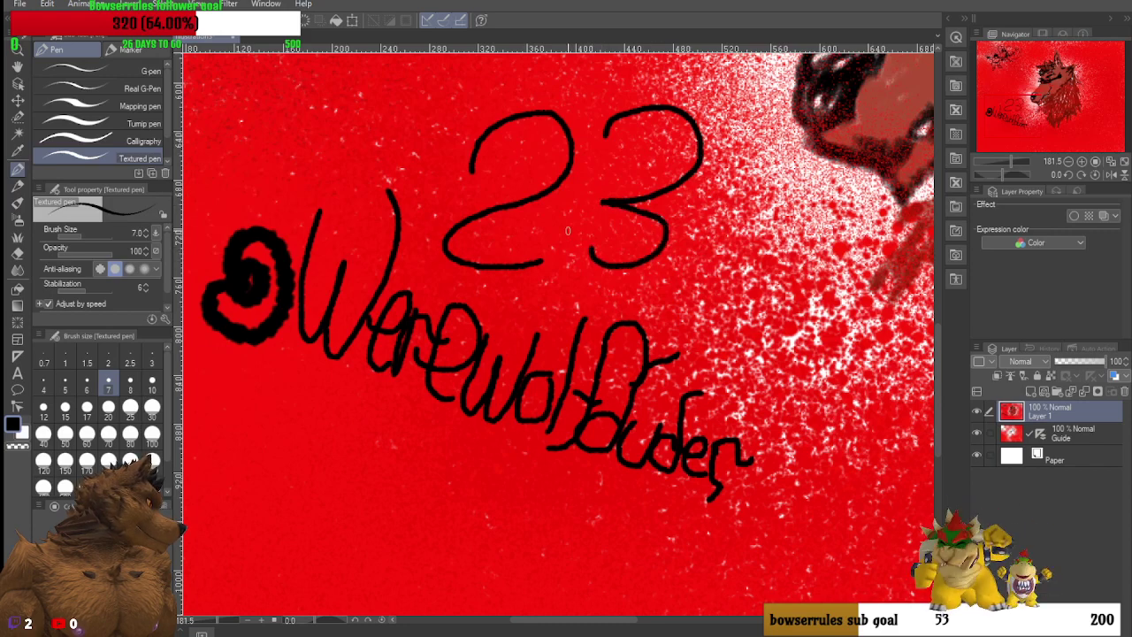
{"action": "left_click_drag", "start_coordinate": [435, 129], "coordinate": [454, 115]}
Step: Examine the complete signed illustration, including the placement of the handle and year beside the wolf
{"action": "scroll", "coordinate": [454, 115], "scroll_direction": "down", "scroll_amount": 4}
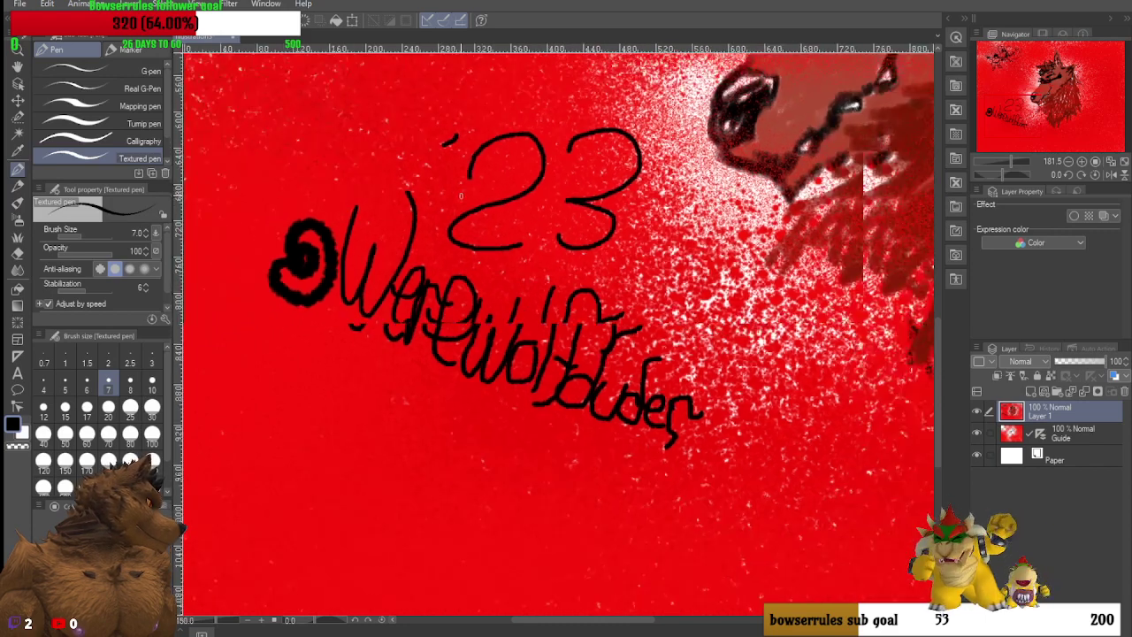
{"action": "scroll", "coordinate": [663, 330], "scroll_direction": "down", "scroll_amount": 4}
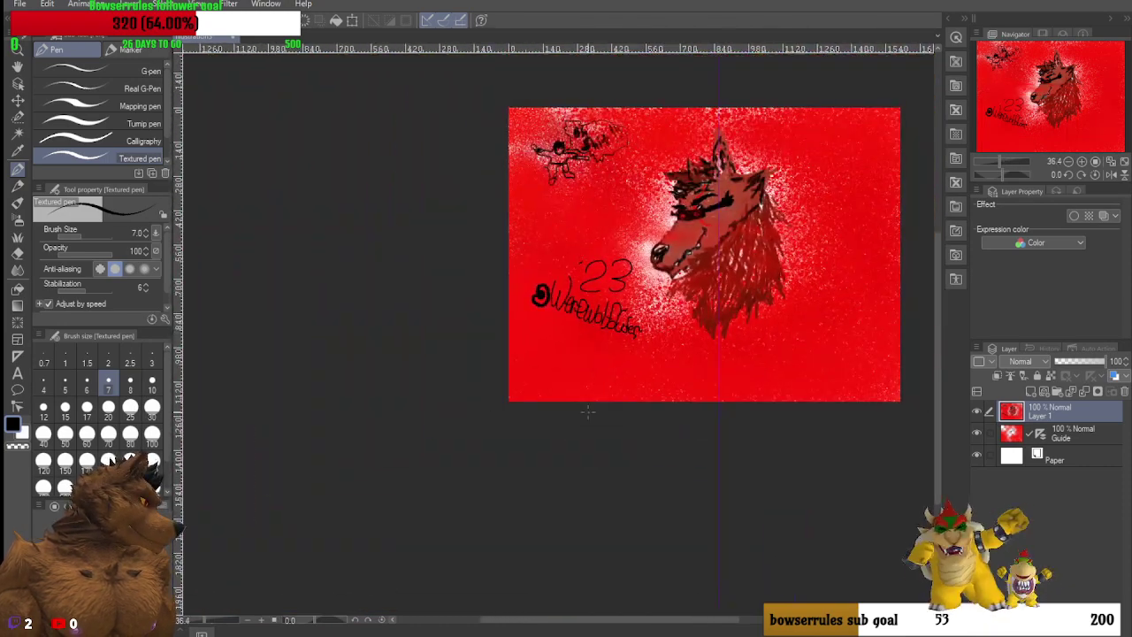
{"action": "left_click_drag", "start_coordinate": [518, 621], "coordinate": [546, 623]}
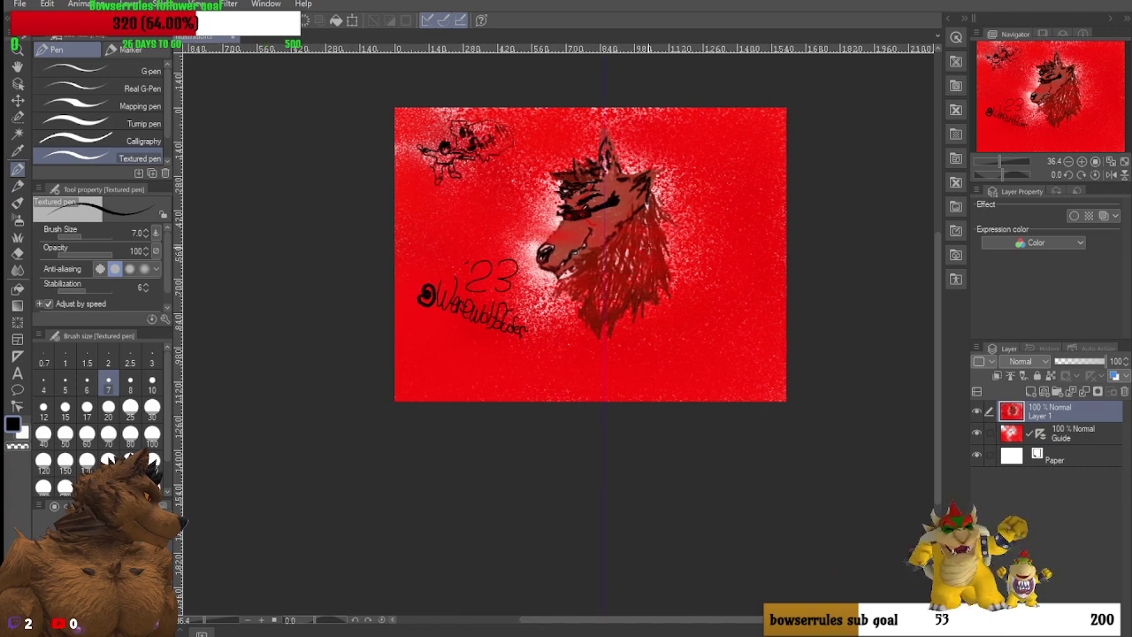
{"action": "scroll", "coordinate": [689, 233], "scroll_direction": "up", "scroll_amount": 3}
{"action": "scroll", "coordinate": [619, 336], "scroll_direction": "down", "scroll_amount": 2}
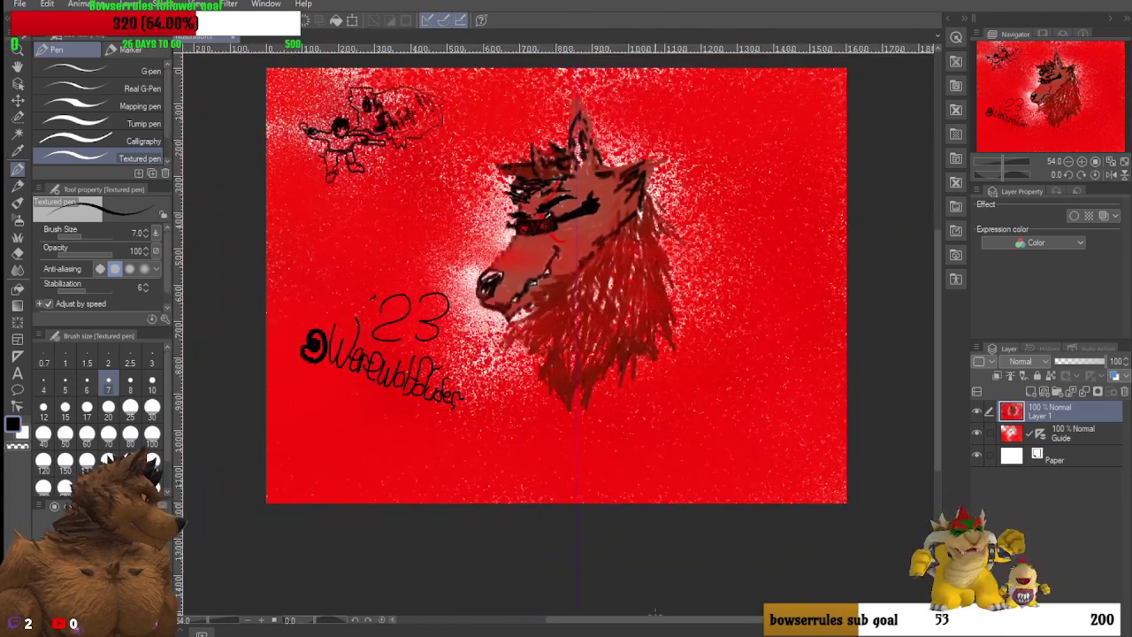
{"action": "left_click_drag", "start_coordinate": [939, 324], "coordinate": [939, 301]}
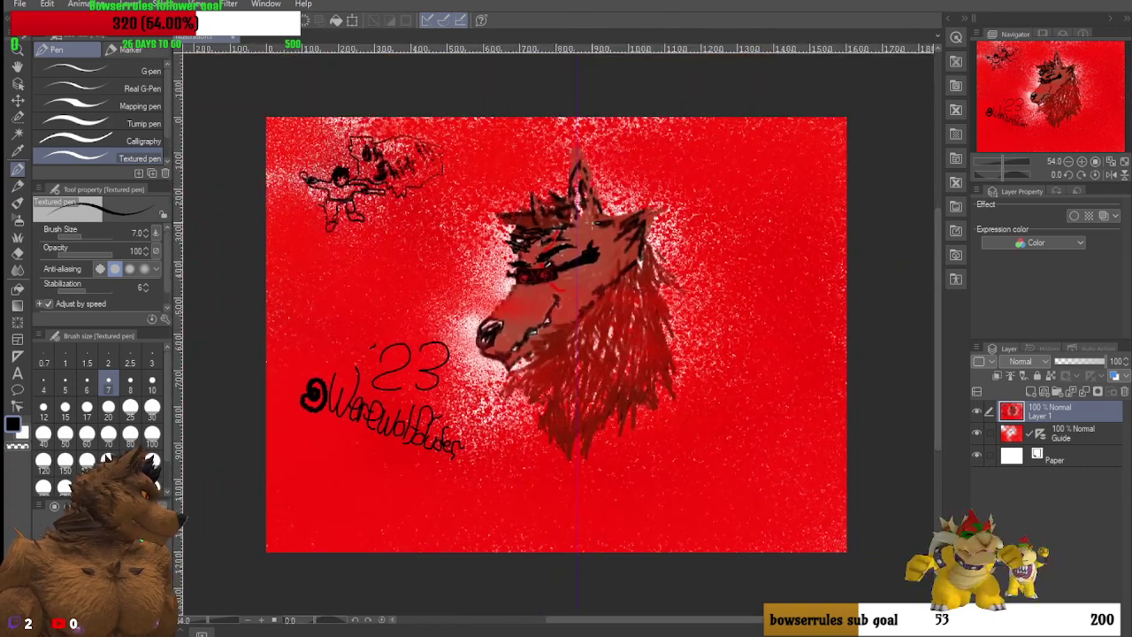
{"action": "scroll", "coordinate": [550, 231], "scroll_direction": "up", "scroll_amount": 1}
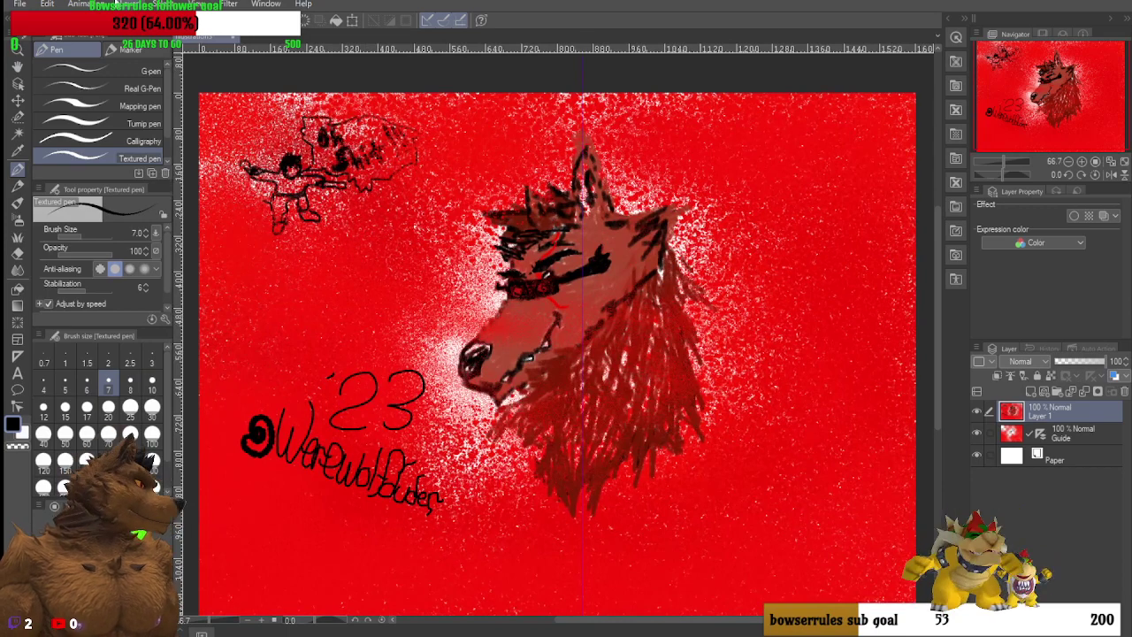
Step: Save the wolf illustration in CLIP STUDIO FORMAT in the Pictures folder under the file name Redbonnnneeeeeeeeeeeeeeeeee
{"action": "left_click", "coordinate": [19, 4]}
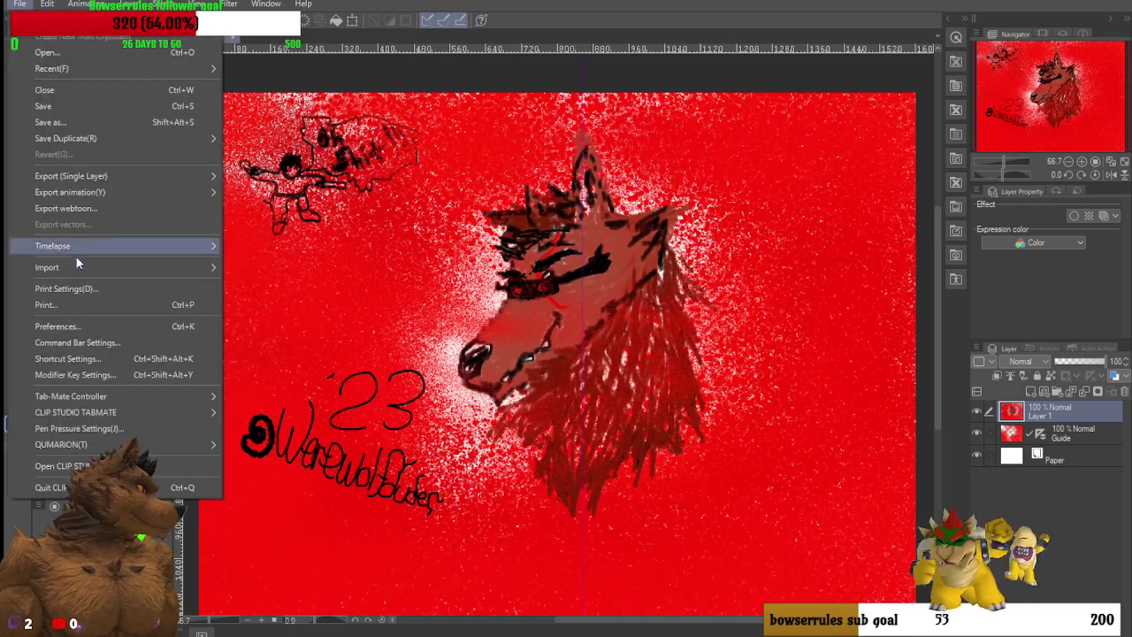
{"action": "left_click", "coordinate": [83, 107]}
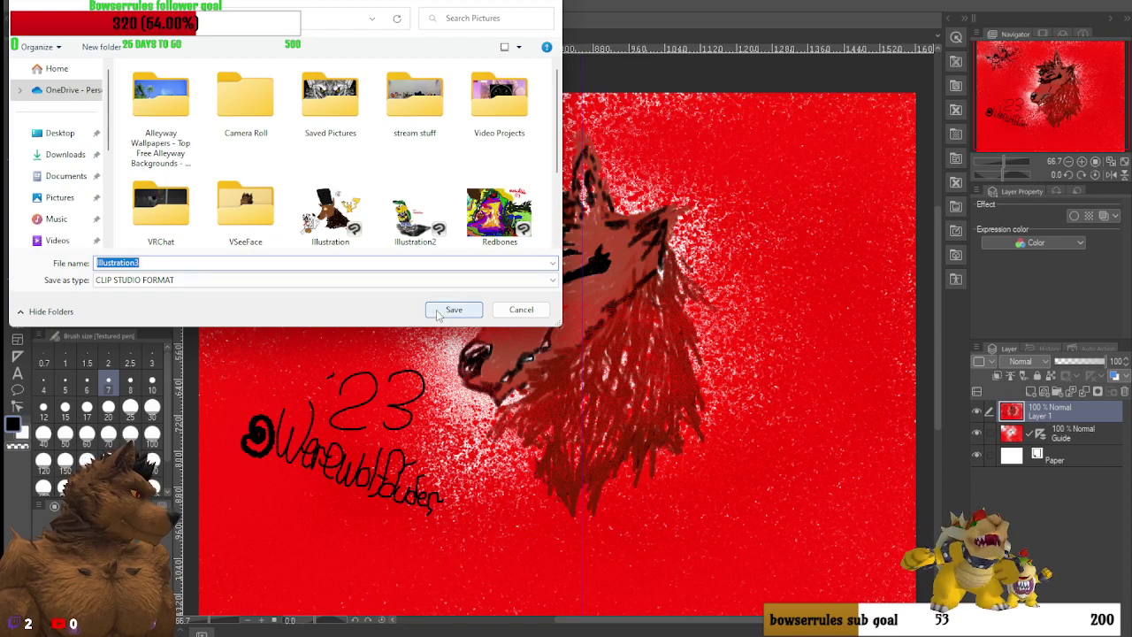
{"action": "type", "text": "R"}
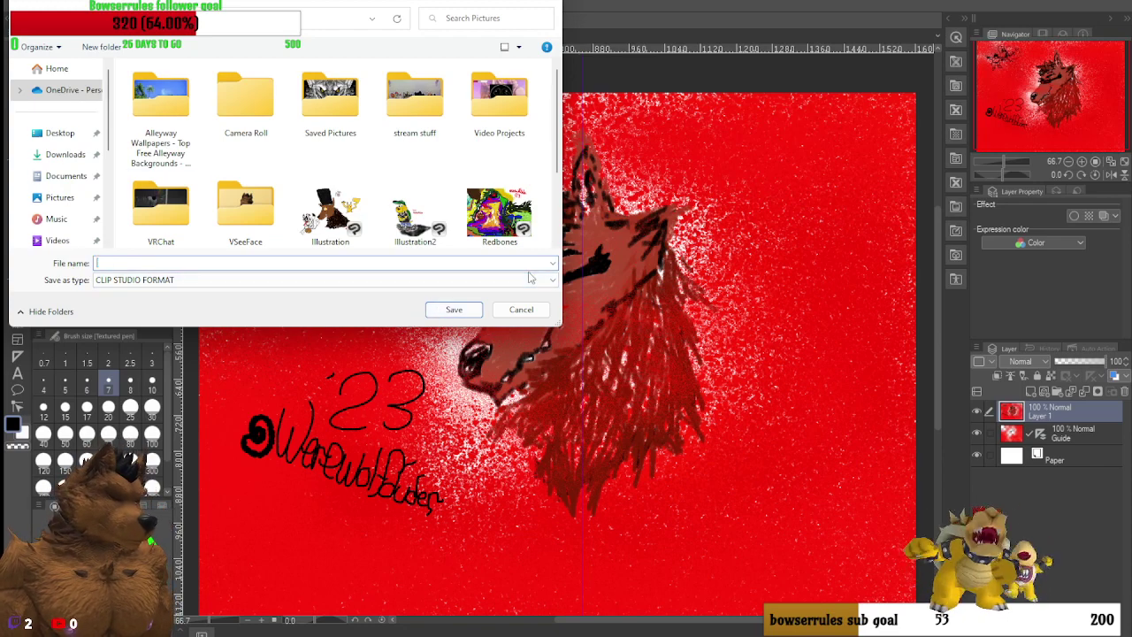
{"action": "type", "text": "edbonn"}
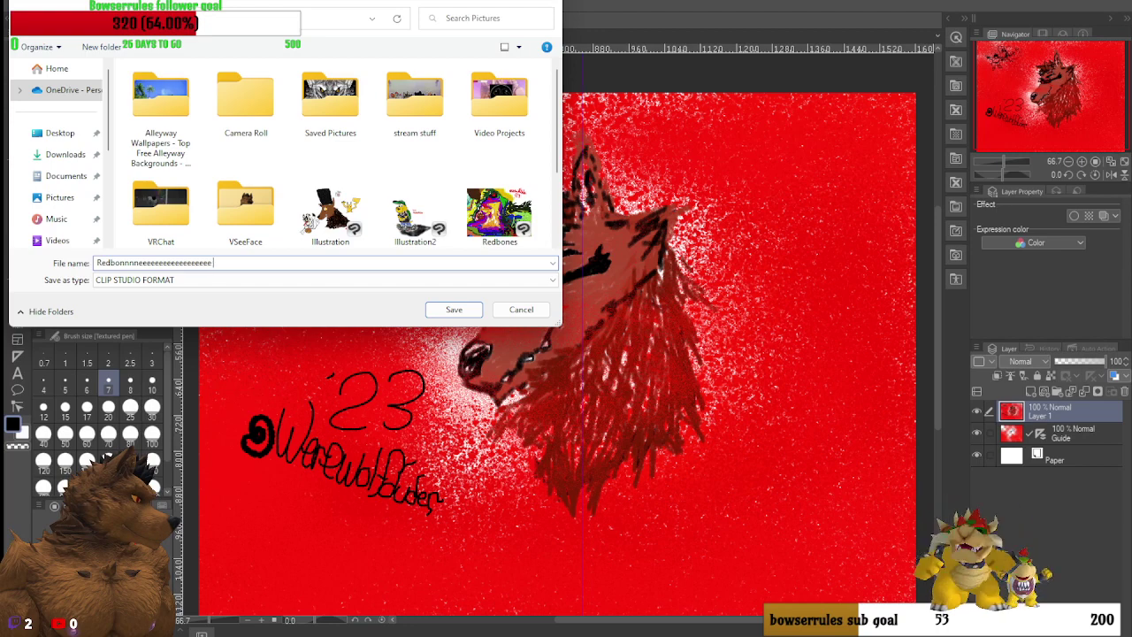
{"action": "type", "text": "nnneeeeeeeeeeeeeeee"}
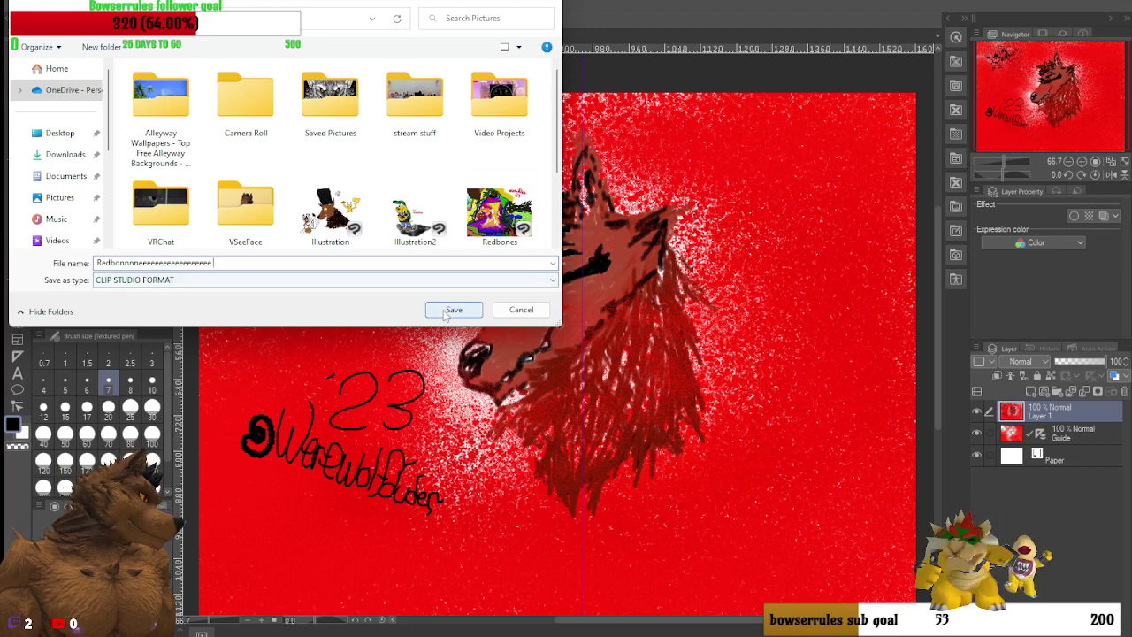
{"action": "left_click", "coordinate": [453, 309]}
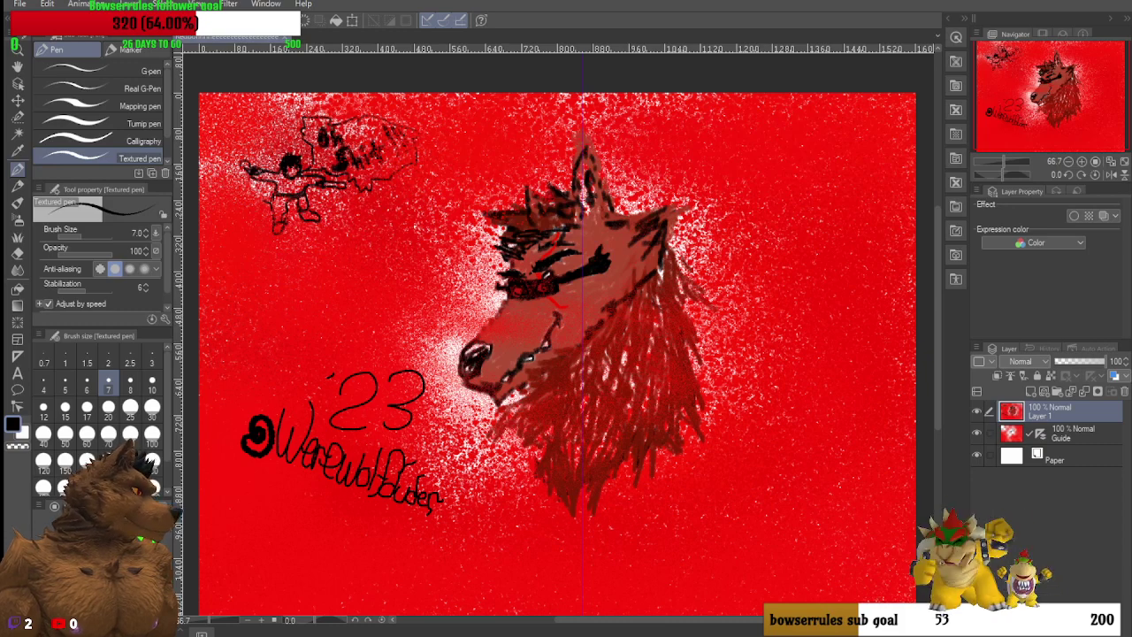
Step: Save another copy of the wolf illustration as a JPEG under the same name, accepting the loss of layer information
{"action": "left_click", "coordinate": [19, 3]}
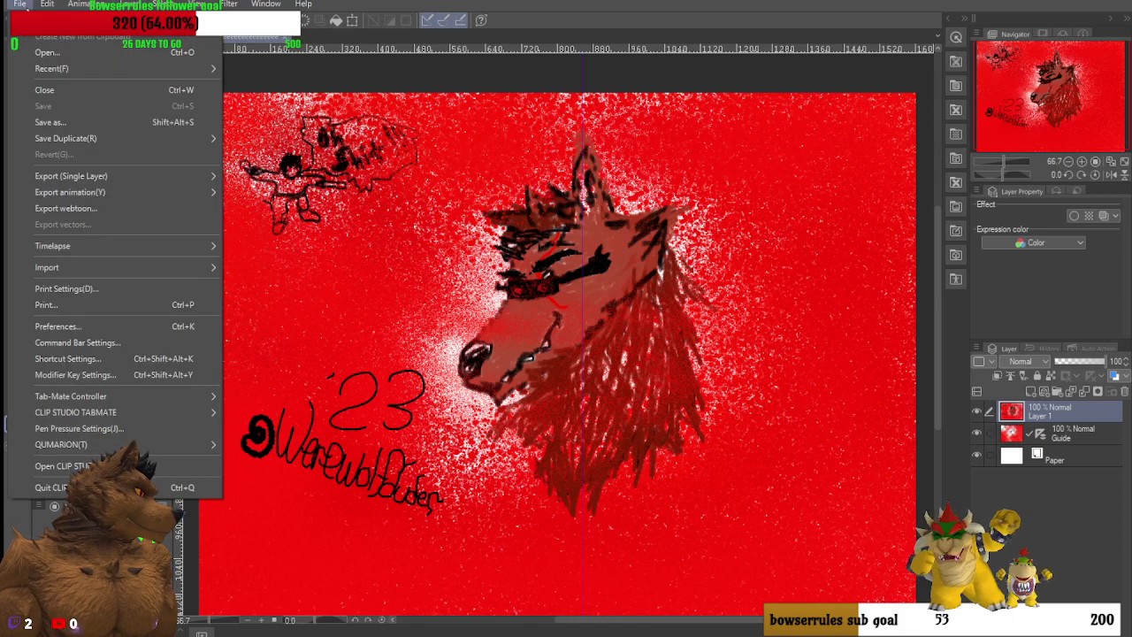
{"action": "left_click", "coordinate": [77, 122]}
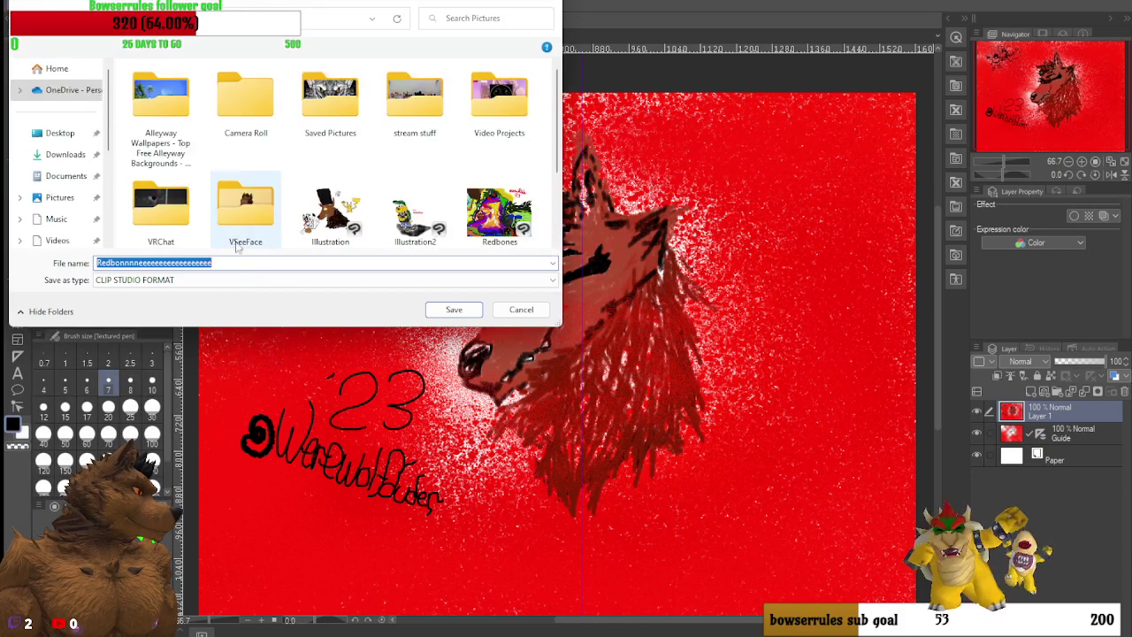
{"action": "left_click", "coordinate": [177, 280]}
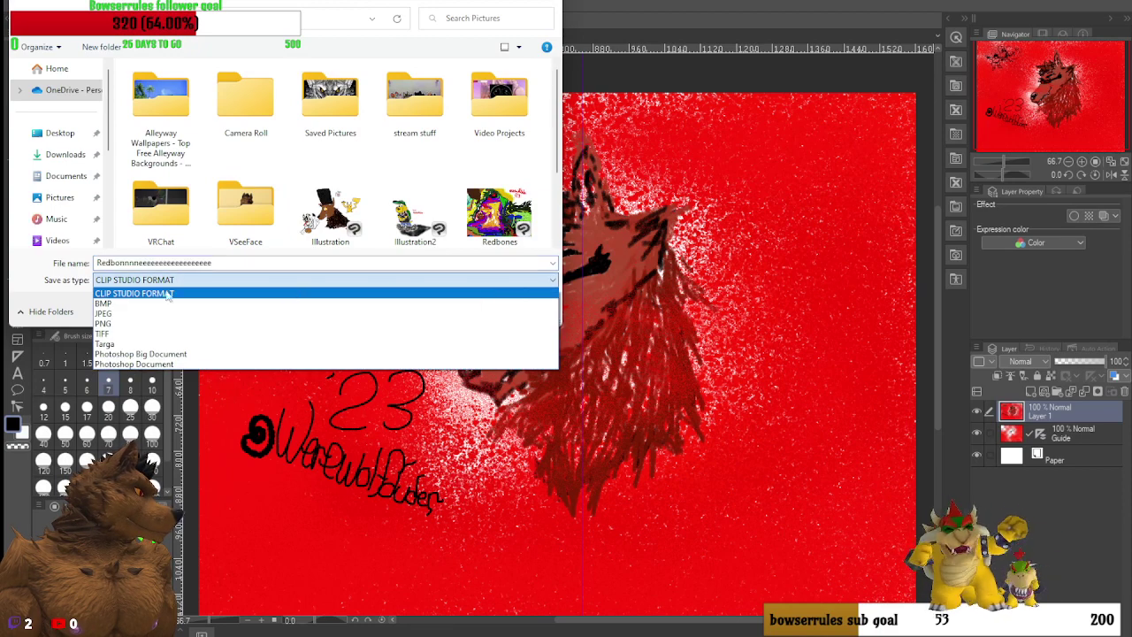
{"action": "left_click", "coordinate": [118, 314]}
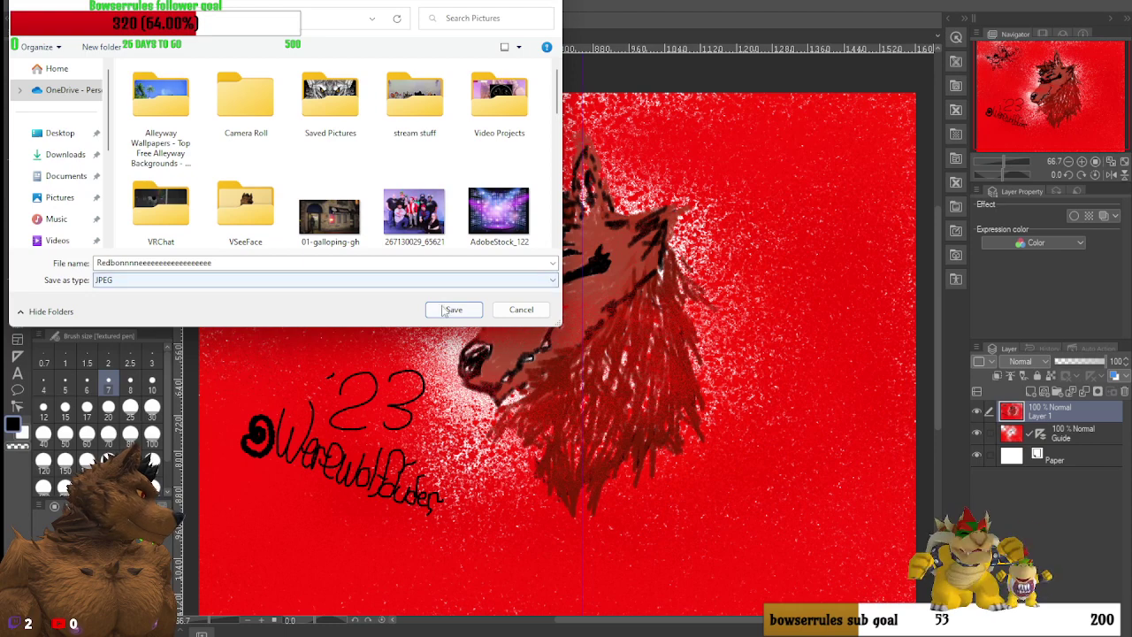
{"action": "left_click", "coordinate": [453, 310]}
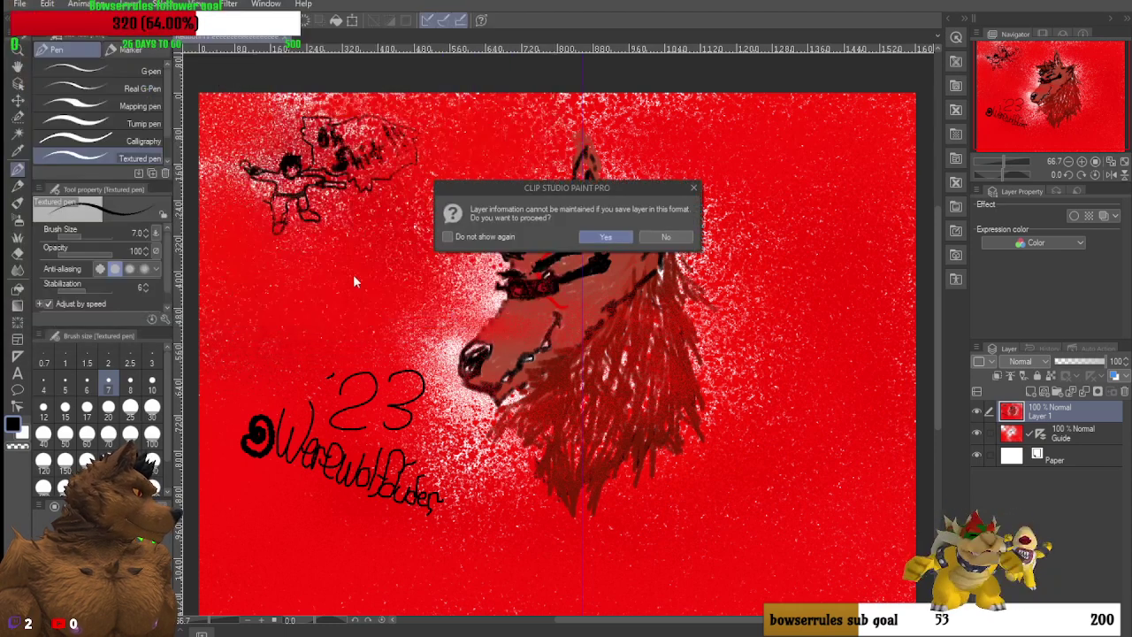
{"action": "left_click", "coordinate": [601, 236]}
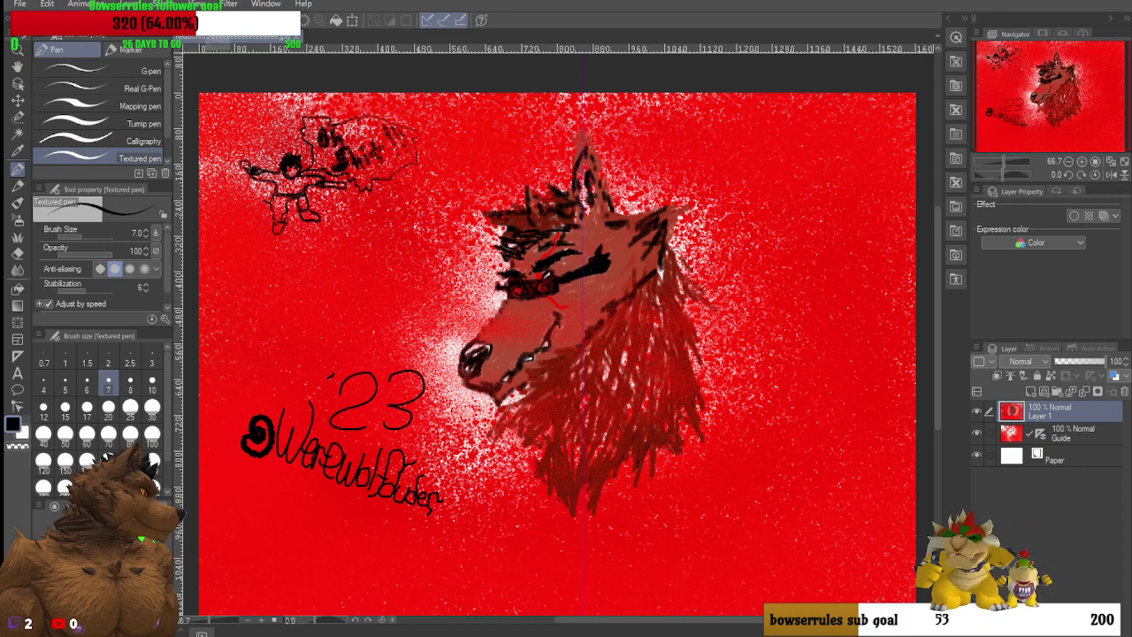
Step: Create a new 1600 × 1200 px illustration canvas at resolution 72, named "Newwwwwww stuff"
{"action": "key", "text": "ctrl+n"}
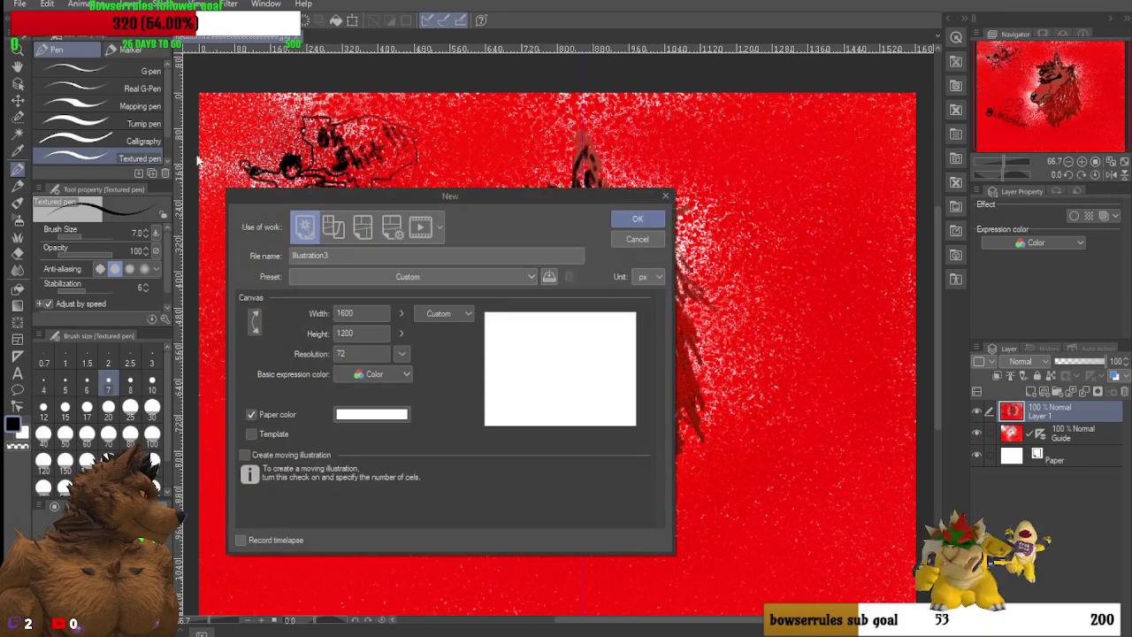
{"action": "left_click", "coordinate": [548, 256]}
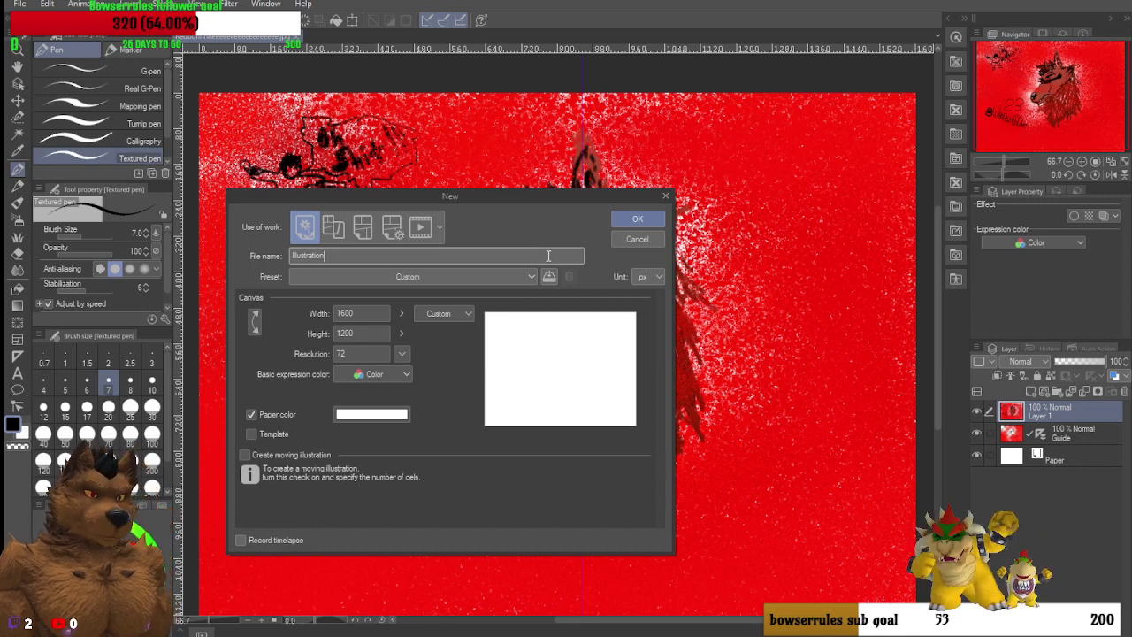
{"action": "key", "text": "BackSpace"}
{"action": "key", "text": "BackSpace"}
{"action": "key", "text": "BackSpace"}
{"action": "key", "text": "BackSpace"}
{"action": "key", "text": "BackSpace"}
{"action": "key", "text": "BackSpace"}
{"action": "key", "text": "BackSpace"}
{"action": "key", "text": "BackSpace"}
{"action": "key", "text": "BackSpace"}
{"action": "key", "text": "BackSpace"}
{"action": "key", "text": "BackSpace"}
{"action": "key", "text": "BackSpace"}
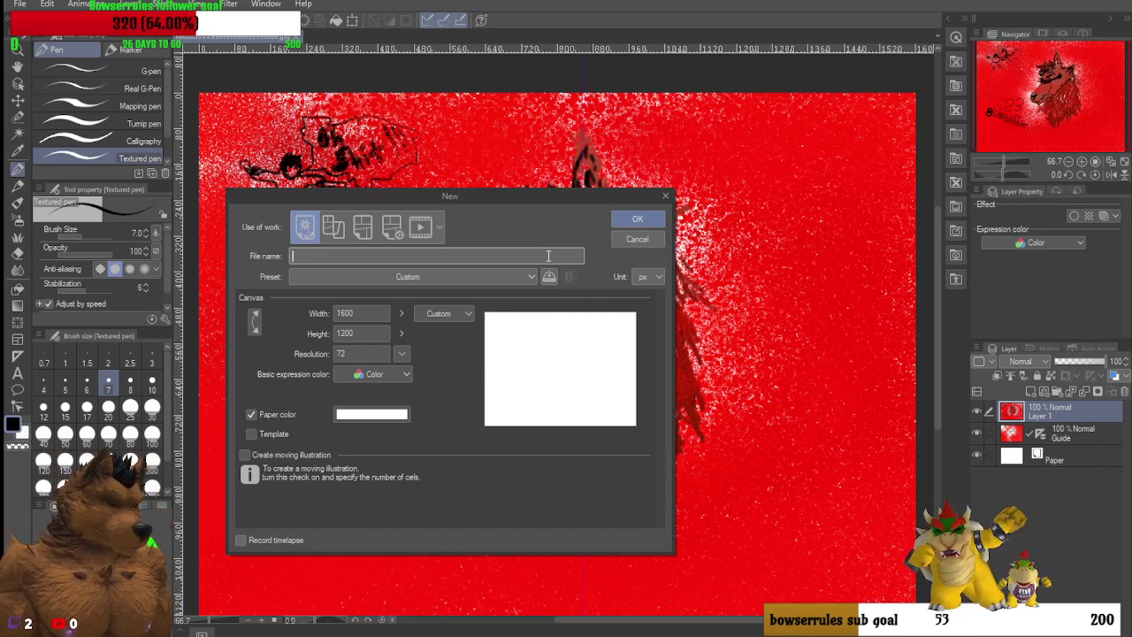
{"action": "type", "text": "Newwwwww"}
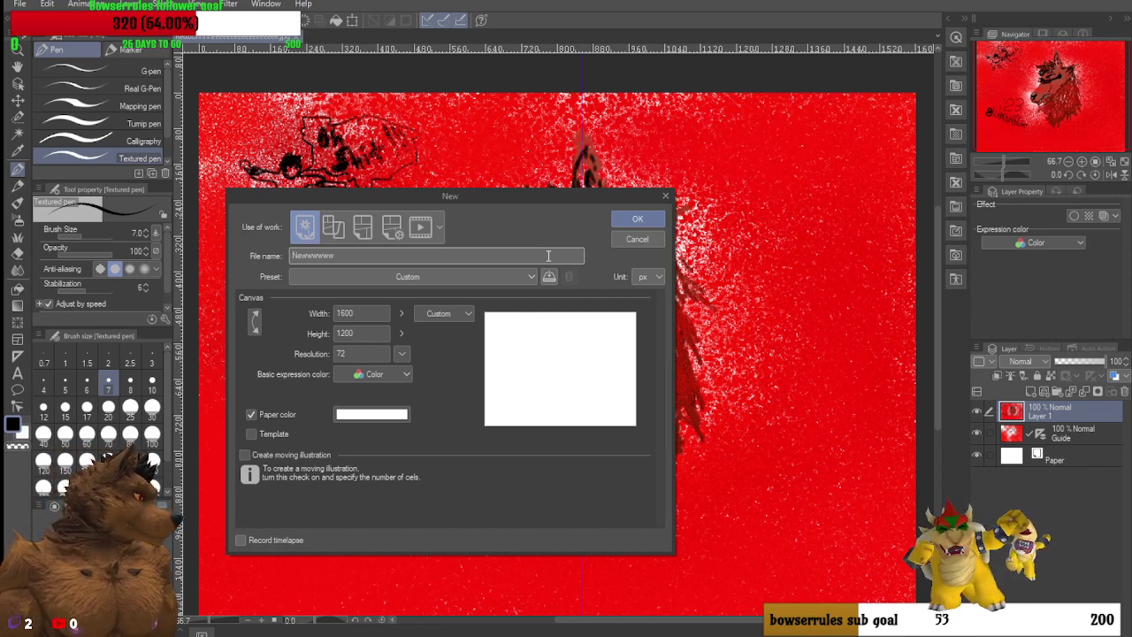
{"action": "type", "text": " stuff"}
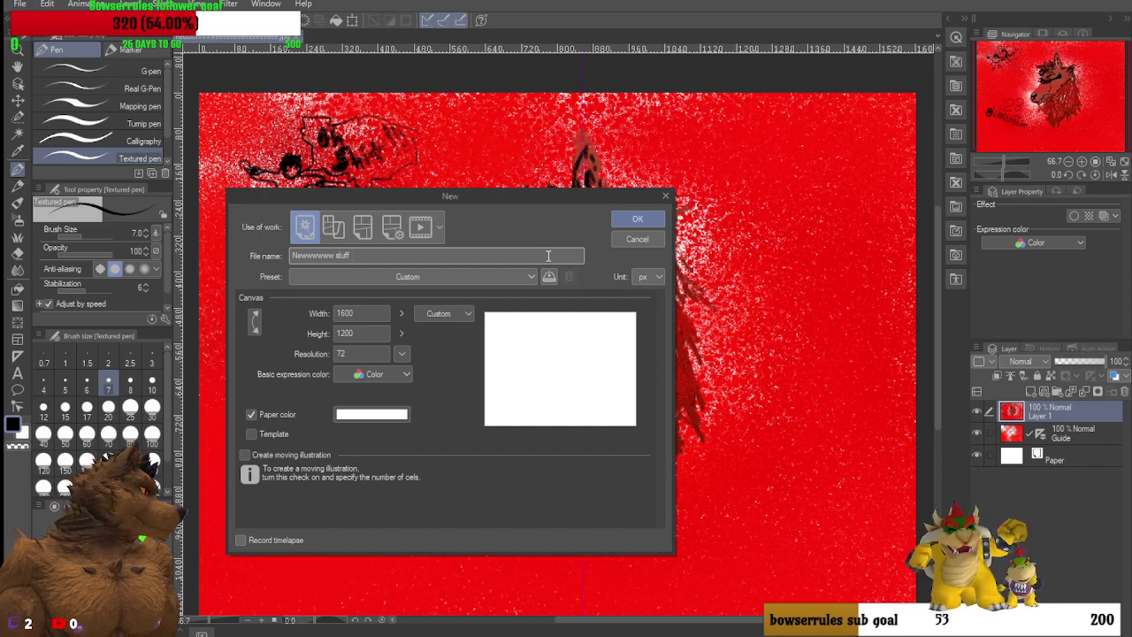
{"action": "left_click", "coordinate": [638, 219]}
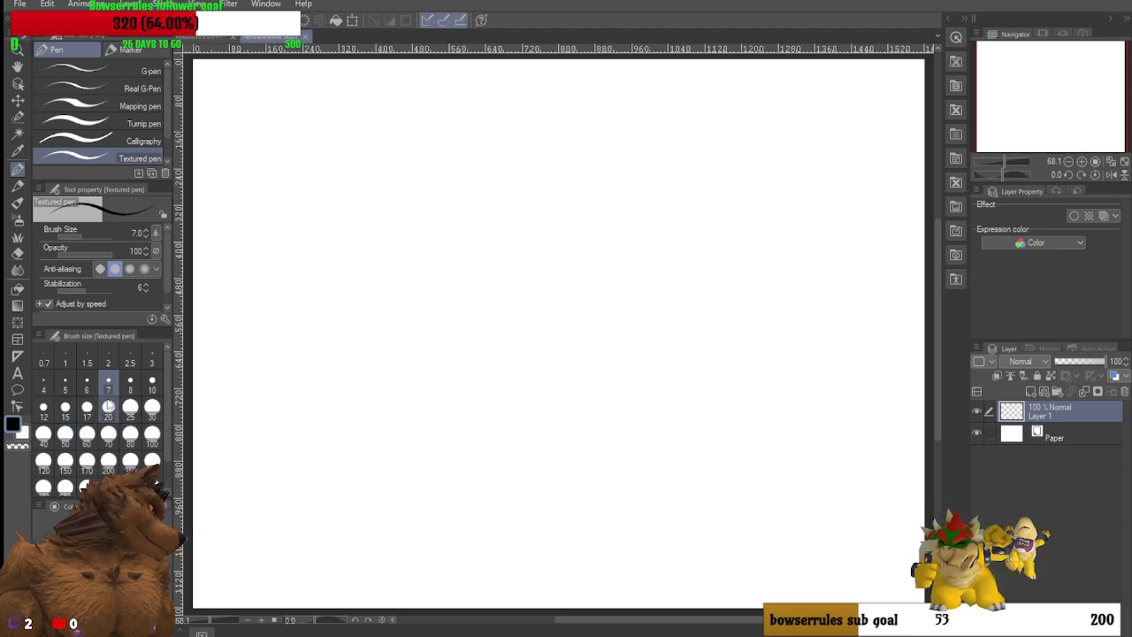
Step: With the black Textured pen at size 15, sketch a round bird head with curved guide lines, a long bill and one round eye
{"action": "left_click", "coordinate": [151, 386]}
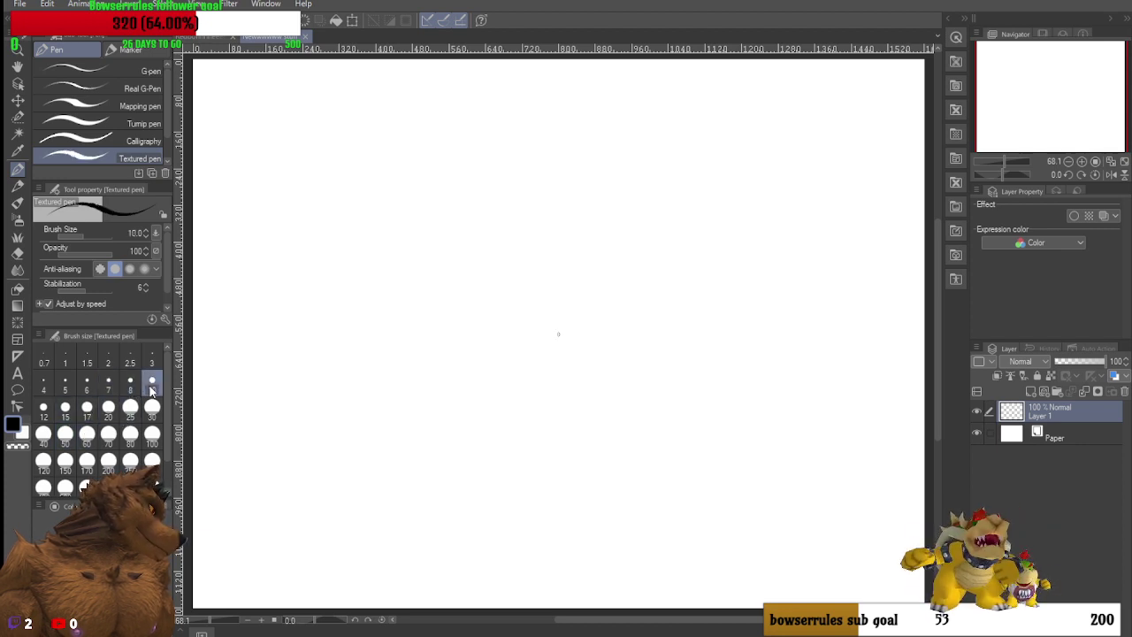
{"action": "left_click", "coordinate": [66, 409]}
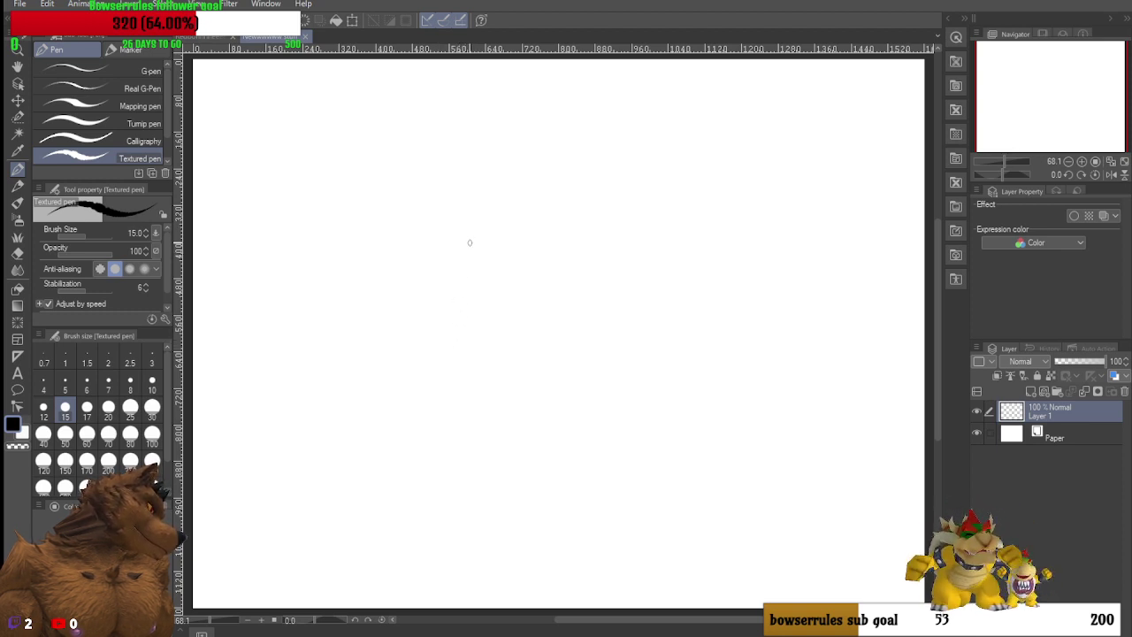
{"action": "mouse_move", "coordinate": [510, 205]}
{"action": "left_mouse_down"}
{"action": "mouse_move", "coordinate": [490, 239]}
{"action": "mouse_move", "coordinate": [547, 245]}
{"action": "mouse_move", "coordinate": [562, 196]}
{"action": "mouse_move", "coordinate": [510, 177]}
{"action": "mouse_move", "coordinate": [483, 195]}
{"action": "mouse_move", "coordinate": [483, 239]}
{"action": "mouse_move", "coordinate": [556, 232]}
{"action": "left_mouse_up"}
{"action": "mouse_move", "coordinate": [533, 181]}
{"action": "left_mouse_down"}
{"action": "mouse_move", "coordinate": [538, 242]}
{"action": "mouse_move", "coordinate": [499, 213]}
{"action": "mouse_move", "coordinate": [564, 206]}
{"action": "left_mouse_up"}
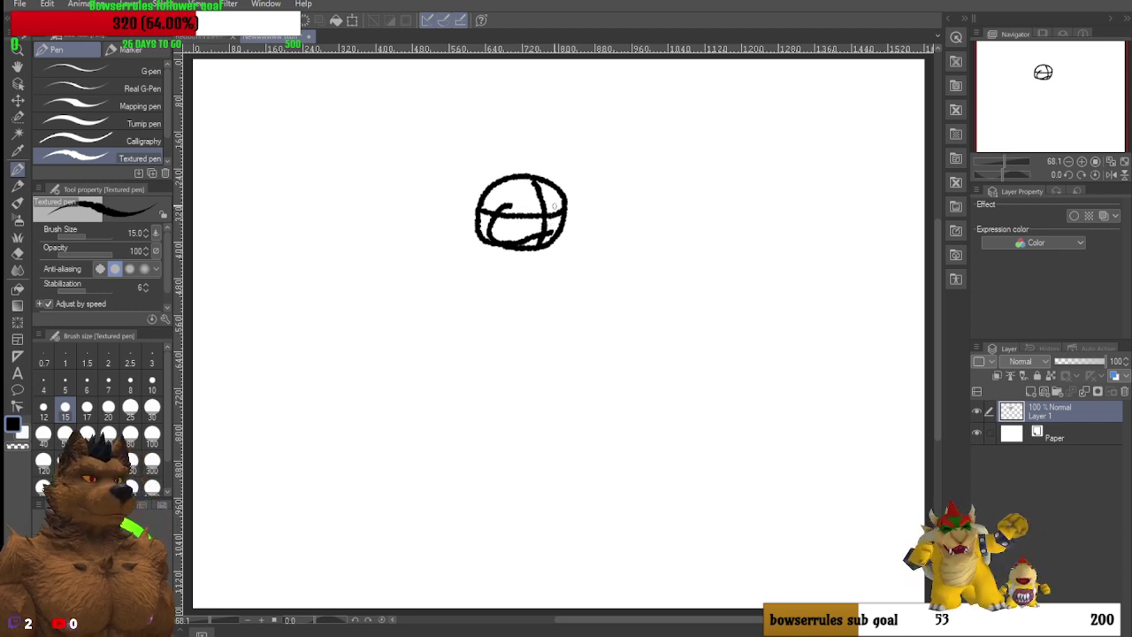
{"action": "mouse_move", "coordinate": [559, 207]}
{"action": "left_mouse_down"}
{"action": "mouse_move", "coordinate": [622, 222]}
{"action": "mouse_move", "coordinate": [620, 235]}
{"action": "mouse_move", "coordinate": [586, 242]}
{"action": "mouse_move", "coordinate": [498, 218]}
{"action": "left_mouse_up"}
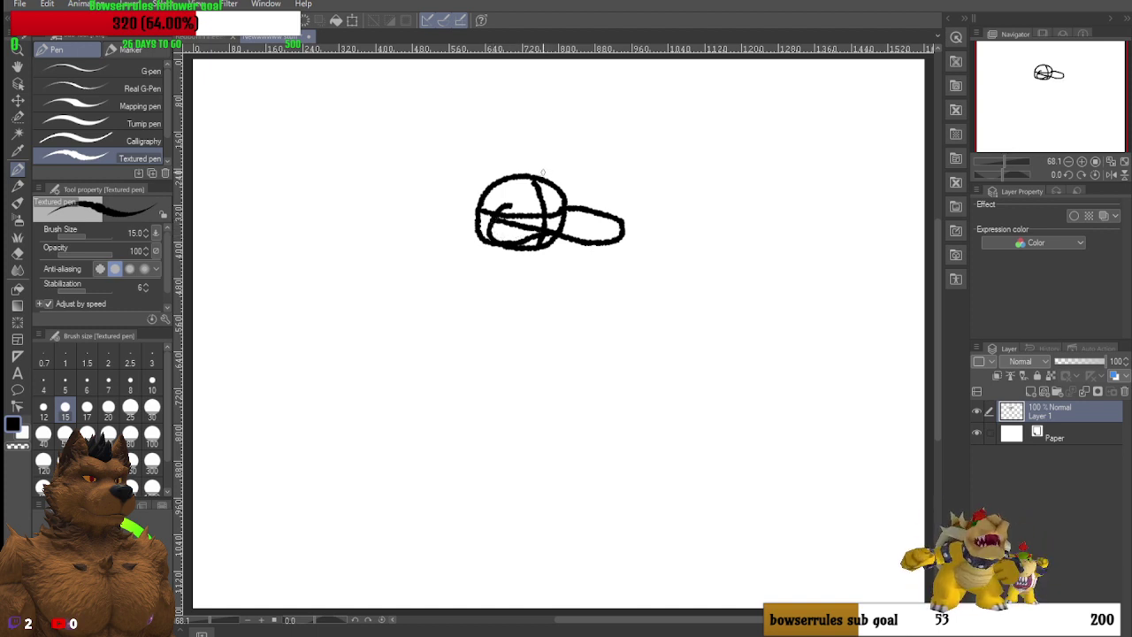
{"action": "mouse_move", "coordinate": [511, 202]}
{"action": "left_mouse_down"}
{"action": "mouse_move", "coordinate": [518, 217]}
{"action": "mouse_move", "coordinate": [536, 205]}
{"action": "mouse_move", "coordinate": [534, 187]}
{"action": "mouse_move", "coordinate": [511, 202]}
{"action": "left_mouse_up"}
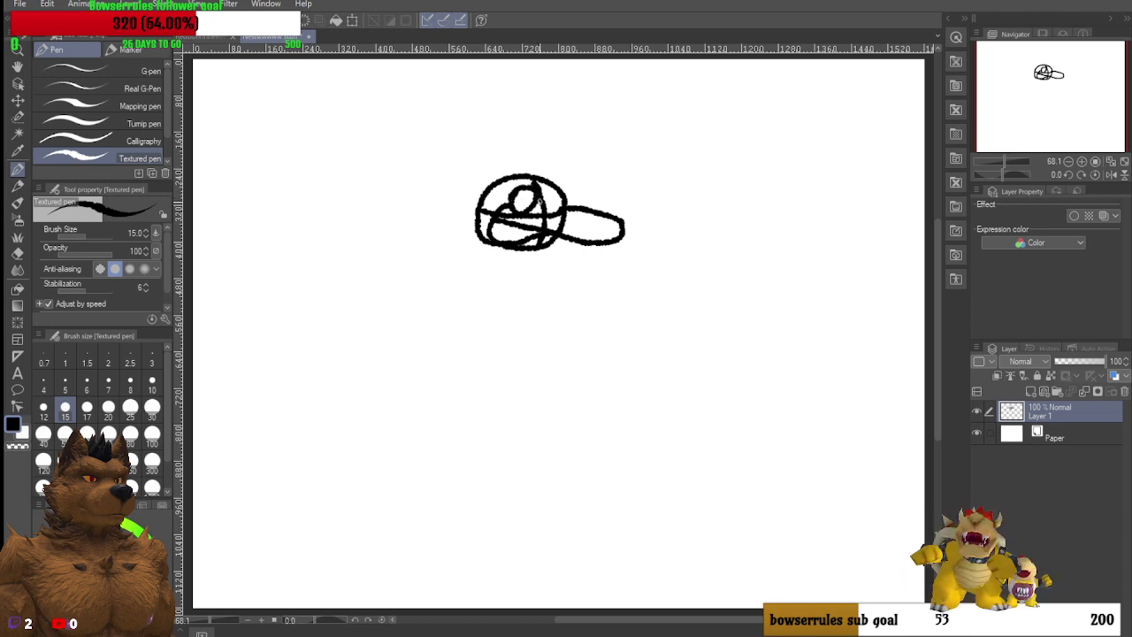
Step: Complete the bird's head with a lower bill, a narrow second eye, a nostril dot, a spiky crest and ruffled feathers along the crown
{"action": "scroll", "coordinate": [533, 196], "scroll_direction": "up", "scroll_amount": 5}
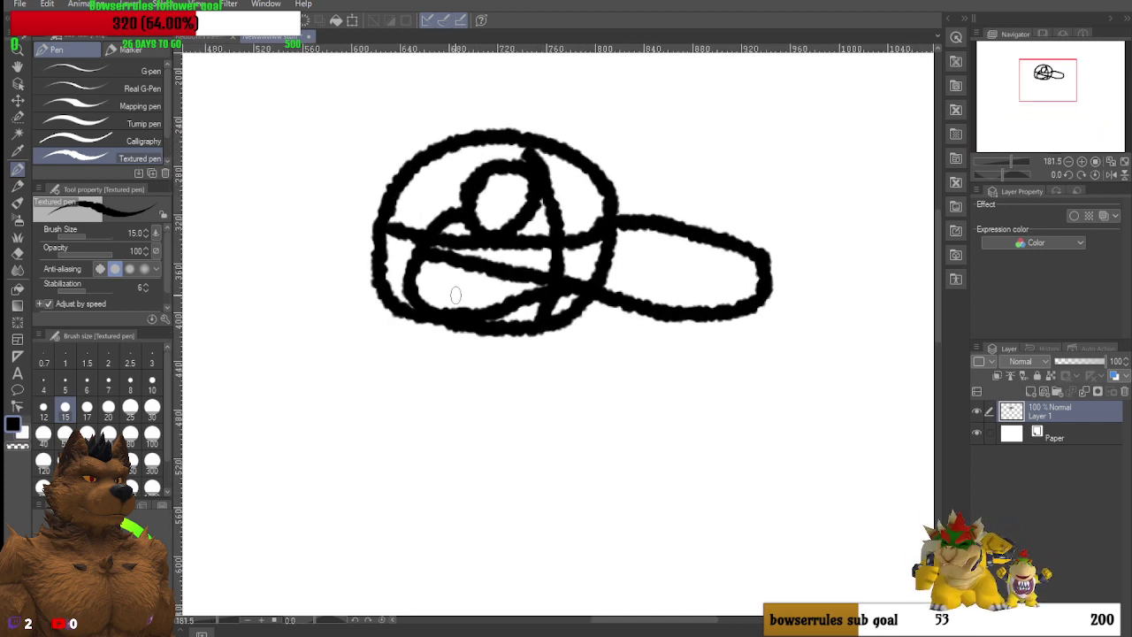
{"action": "mouse_move", "coordinate": [447, 301]}
{"action": "left_mouse_down"}
{"action": "mouse_move", "coordinate": [469, 320]}
{"action": "mouse_move", "coordinate": [590, 348]}
{"action": "mouse_move", "coordinate": [630, 343]}
{"action": "mouse_move", "coordinate": [649, 306]}
{"action": "left_mouse_up"}
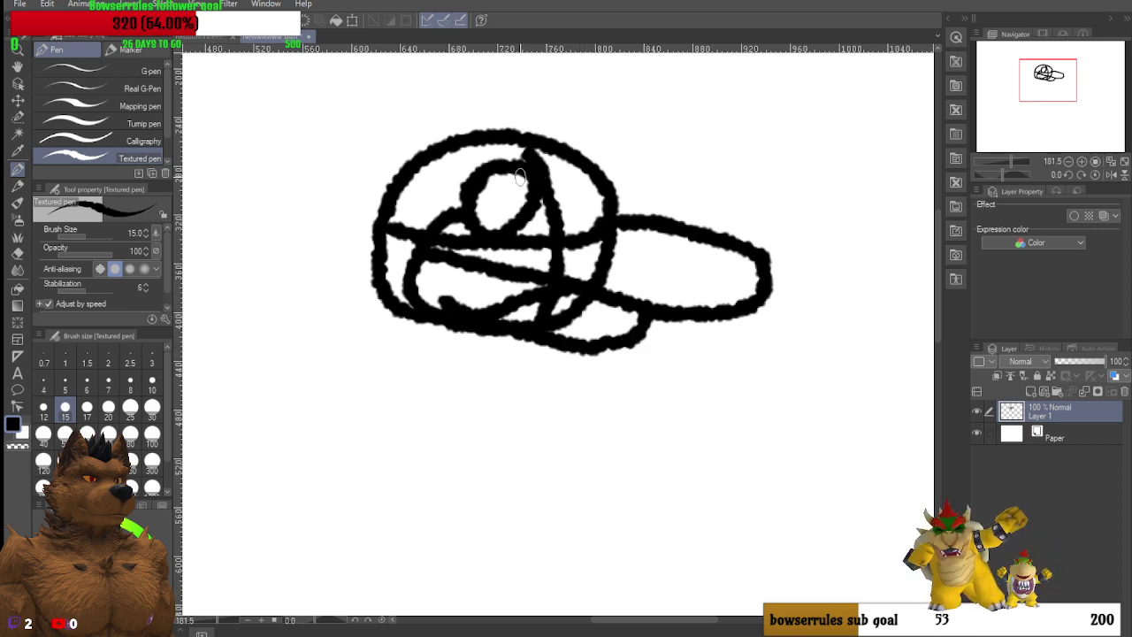
{"action": "mouse_move", "coordinate": [592, 184]}
{"action": "left_mouse_down"}
{"action": "mouse_move", "coordinate": [570, 188]}
{"action": "mouse_move", "coordinate": [566, 219]}
{"action": "mouse_move", "coordinate": [577, 228]}
{"action": "mouse_move", "coordinate": [592, 202]}
{"action": "mouse_move", "coordinate": [588, 232]}
{"action": "left_mouse_up"}
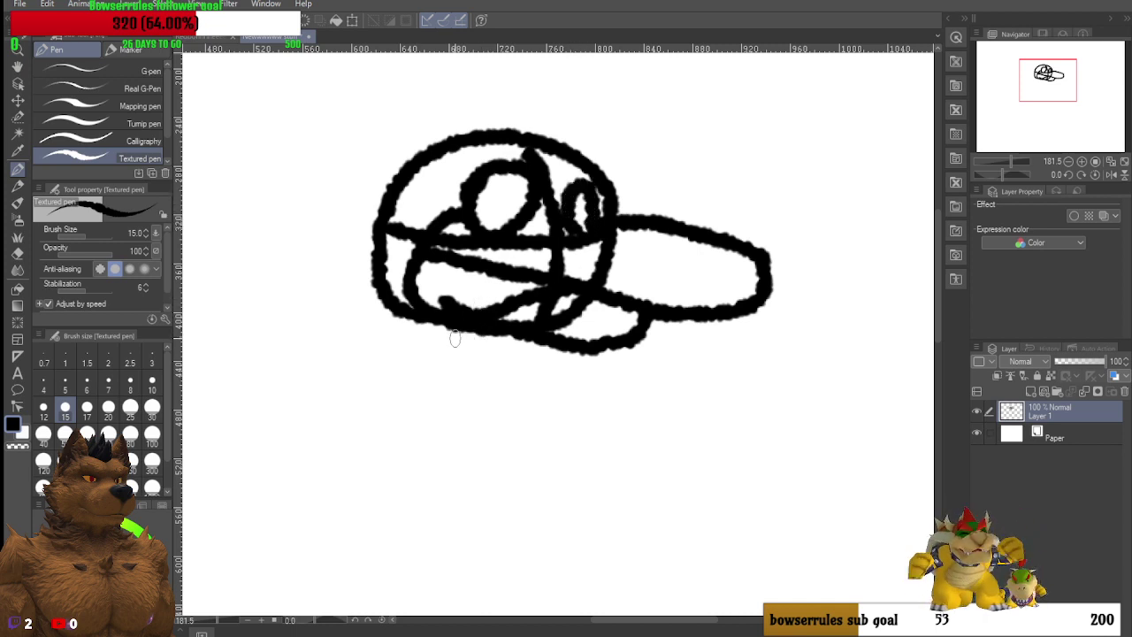
{"action": "left_click_drag", "start_coordinate": [440, 257], "coordinate": [425, 263]}
{"action": "left_click", "coordinate": [647, 275]}
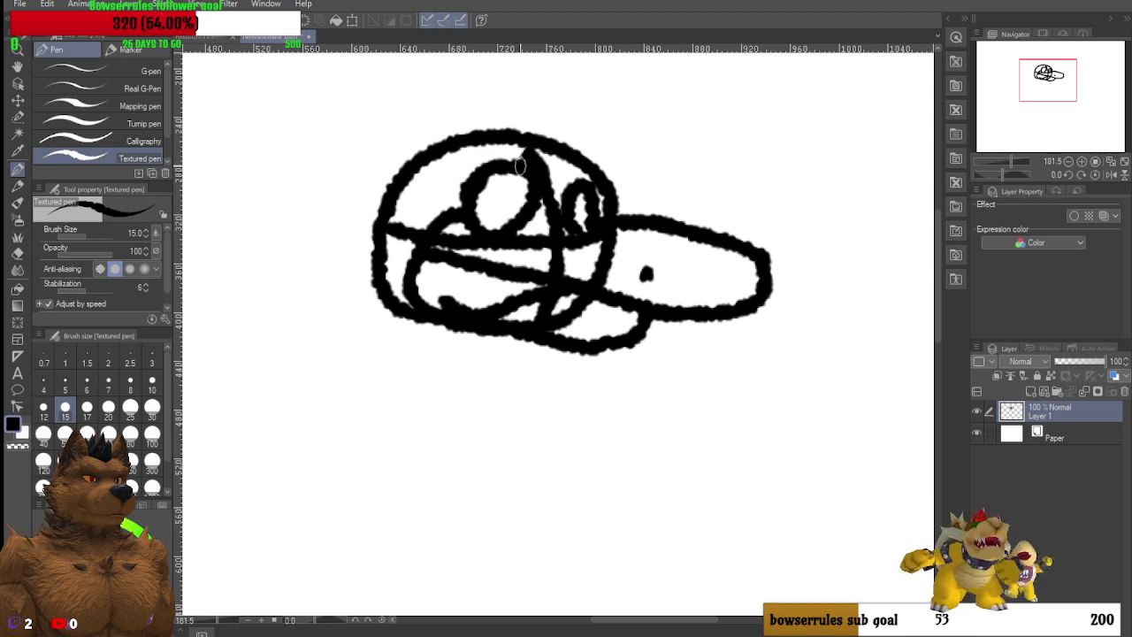
{"action": "mouse_move", "coordinate": [530, 134]}
{"action": "left_mouse_down"}
{"action": "mouse_move", "coordinate": [523, 102]}
{"action": "mouse_move", "coordinate": [523, 118]}
{"action": "mouse_move", "coordinate": [501, 90]}
{"action": "mouse_move", "coordinate": [500, 115]}
{"action": "mouse_move", "coordinate": [468, 134]}
{"action": "left_mouse_up"}
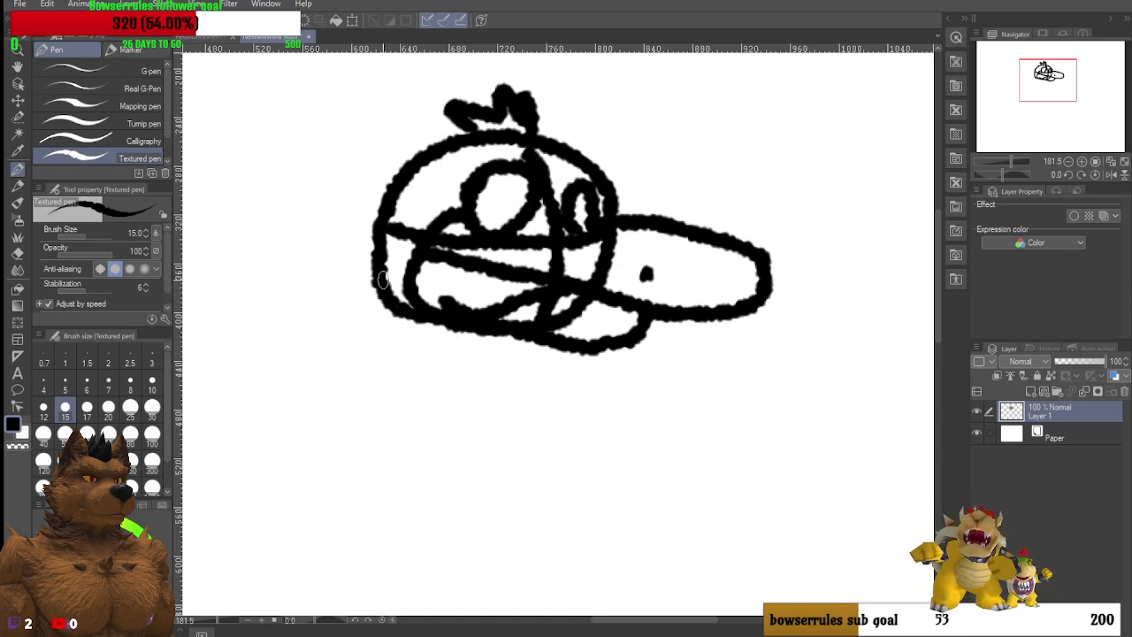
{"action": "mouse_move", "coordinate": [375, 221]}
{"action": "left_mouse_down"}
{"action": "mouse_move", "coordinate": [391, 183]}
{"action": "mouse_move", "coordinate": [413, 182]}
{"action": "mouse_move", "coordinate": [406, 157]}
{"action": "mouse_move", "coordinate": [424, 127]}
{"action": "mouse_move", "coordinate": [602, 170]}
{"action": "left_mouse_up"}
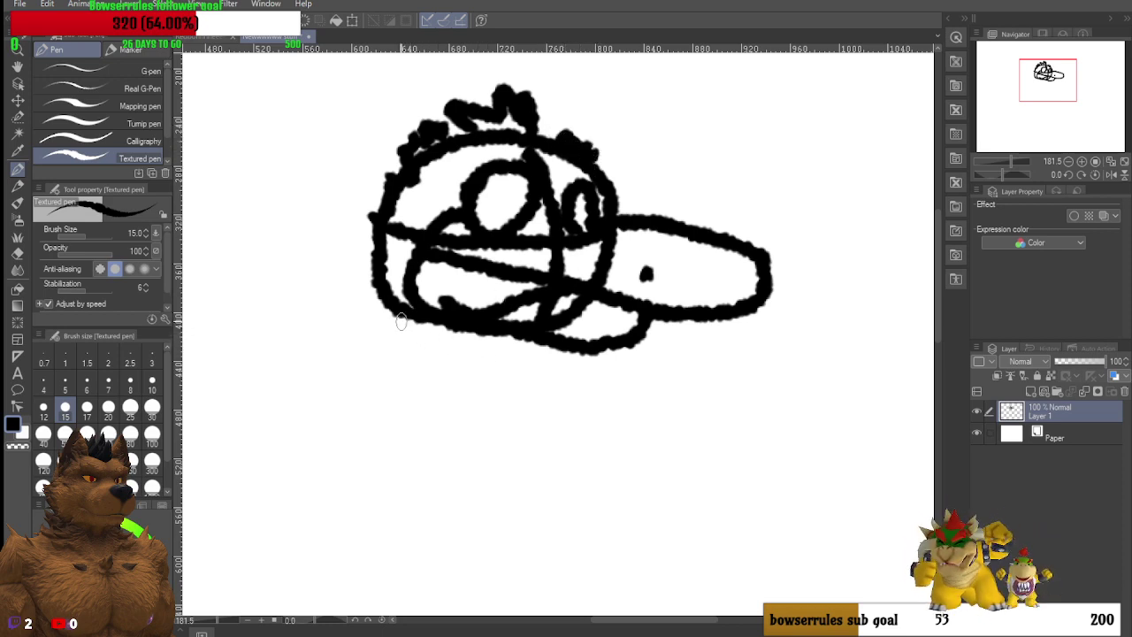
Step: Draw a V-shaped necklace below the bird's head, ending in a round pendant with a spiral inside
{"action": "mouse_move", "coordinate": [368, 314]}
{"action": "left_mouse_down"}
{"action": "mouse_move", "coordinate": [379, 310]}
{"action": "mouse_move", "coordinate": [438, 391]}
{"action": "left_mouse_up"}
{"action": "mouse_move", "coordinate": [412, 315]}
{"action": "left_mouse_down"}
{"action": "mouse_move", "coordinate": [460, 370]}
{"action": "mouse_move", "coordinate": [450, 405]}
{"action": "left_mouse_up"}
{"action": "mouse_move", "coordinate": [458, 361]}
{"action": "left_mouse_down"}
{"action": "mouse_move", "coordinate": [475, 419]}
{"action": "mouse_move", "coordinate": [492, 428]}
{"action": "mouse_move", "coordinate": [468, 487]}
{"action": "mouse_move", "coordinate": [490, 518]}
{"action": "mouse_move", "coordinate": [526, 524]}
{"action": "mouse_move", "coordinate": [553, 496]}
{"action": "mouse_move", "coordinate": [544, 454]}
{"action": "mouse_move", "coordinate": [519, 447]}
{"action": "mouse_move", "coordinate": [493, 483]}
{"action": "mouse_move", "coordinate": [499, 502]}
{"action": "mouse_move", "coordinate": [525, 498]}
{"action": "mouse_move", "coordinate": [534, 470]}
{"action": "mouse_move", "coordinate": [508, 483]}
{"action": "mouse_move", "coordinate": [555, 465]}
{"action": "mouse_move", "coordinate": [538, 415]}
{"action": "mouse_move", "coordinate": [562, 355]}
{"action": "mouse_move", "coordinate": [523, 356]}
{"action": "mouse_move", "coordinate": [510, 393]}
{"action": "mouse_move", "coordinate": [481, 398]}
{"action": "mouse_move", "coordinate": [507, 405]}
{"action": "mouse_move", "coordinate": [491, 423]}
{"action": "mouse_move", "coordinate": [540, 403]}
{"action": "mouse_move", "coordinate": [494, 423]}
{"action": "left_mouse_up"}
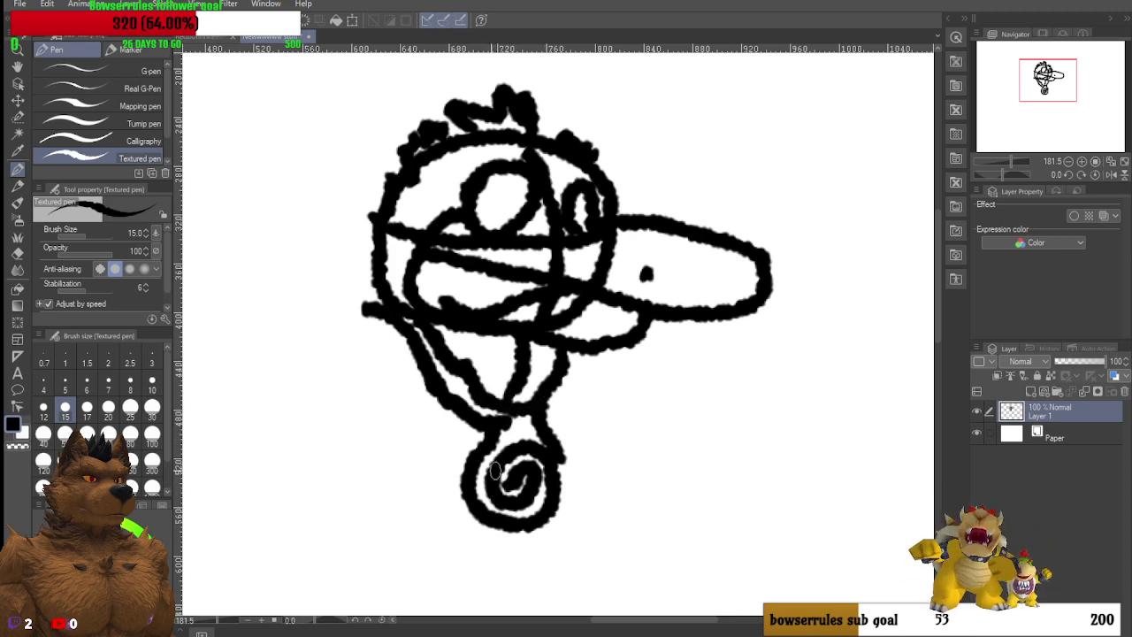
Step: Outline the bird's upper body with a ragged-tipped wing hanging behind, a curved chest and belly line, and a thin front wing
{"action": "mouse_move", "coordinate": [362, 317]}
{"action": "left_mouse_down"}
{"action": "mouse_move", "coordinate": [317, 422]}
{"action": "mouse_move", "coordinate": [327, 405]}
{"action": "mouse_move", "coordinate": [330, 516]}
{"action": "left_mouse_up"}
{"action": "mouse_move", "coordinate": [325, 563]}
{"action": "left_mouse_down"}
{"action": "mouse_move", "coordinate": [369, 542]}
{"action": "mouse_move", "coordinate": [375, 559]}
{"action": "mouse_move", "coordinate": [412, 546]}
{"action": "mouse_move", "coordinate": [422, 498]}
{"action": "left_mouse_up"}
{"action": "mouse_move", "coordinate": [570, 352]}
{"action": "left_mouse_down"}
{"action": "mouse_move", "coordinate": [612, 471]}
{"action": "mouse_move", "coordinate": [613, 544]}
{"action": "mouse_move", "coordinate": [589, 572]}
{"action": "mouse_move", "coordinate": [493, 612]}
{"action": "left_mouse_up"}
{"action": "mouse_move", "coordinate": [599, 395]}
{"action": "left_mouse_down"}
{"action": "mouse_move", "coordinate": [621, 483]}
{"action": "mouse_move", "coordinate": [587, 491]}
{"action": "left_mouse_up"}
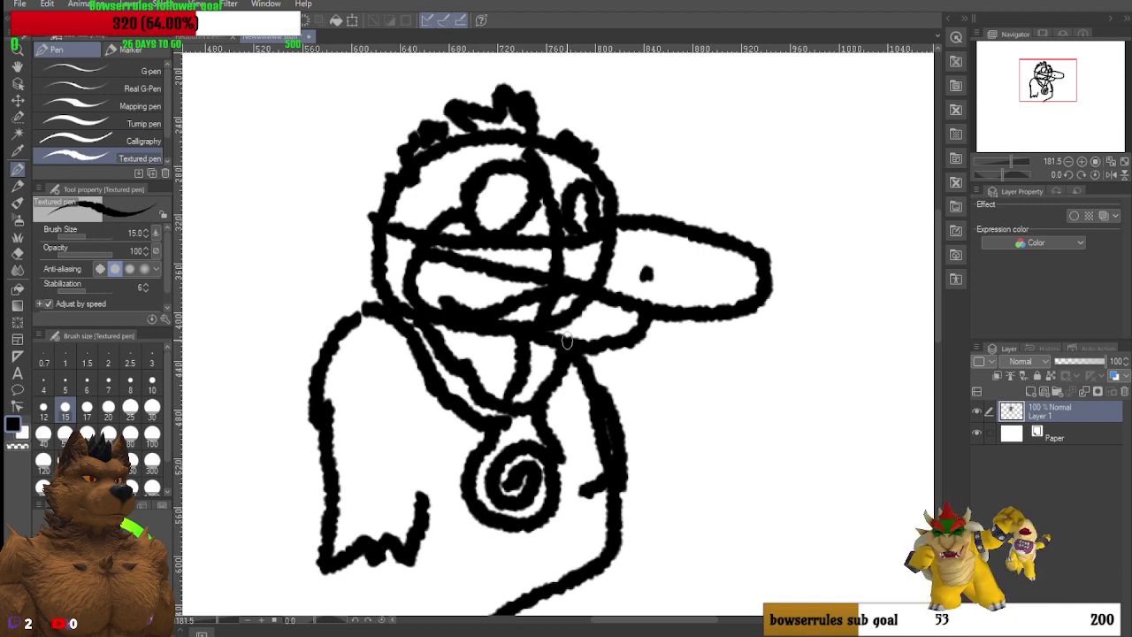
Step: Draw two legs with big rounded feet below the bird's body, close the belly's lower edge and add the hanging wing's inner line
{"action": "key", "text": "ctrl+minus"}
{"action": "mouse_move", "coordinate": [567, 527]}
{"action": "left_mouse_down"}
{"action": "mouse_move", "coordinate": [662, 548]}
{"action": "mouse_move", "coordinate": [693, 577]}
{"action": "mouse_move", "coordinate": [646, 591]}
{"action": "mouse_move", "coordinate": [546, 570]}
{"action": "left_mouse_up"}
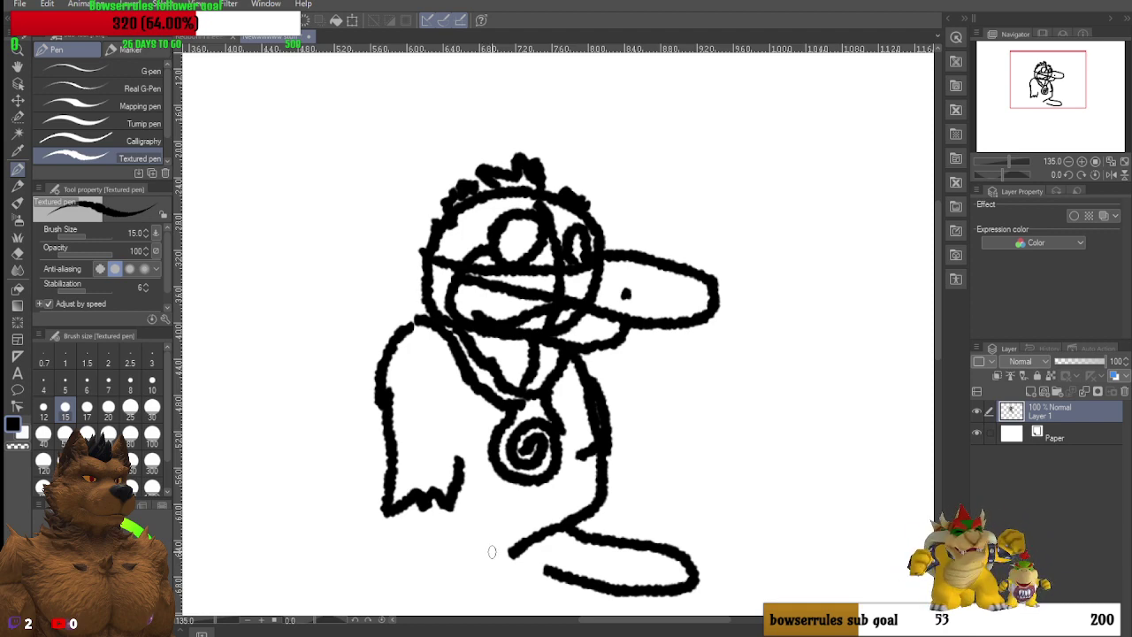
{"action": "mouse_move", "coordinate": [497, 553]}
{"action": "left_mouse_down"}
{"action": "mouse_move", "coordinate": [453, 574]}
{"action": "mouse_move", "coordinate": [455, 483]}
{"action": "left_mouse_up"}
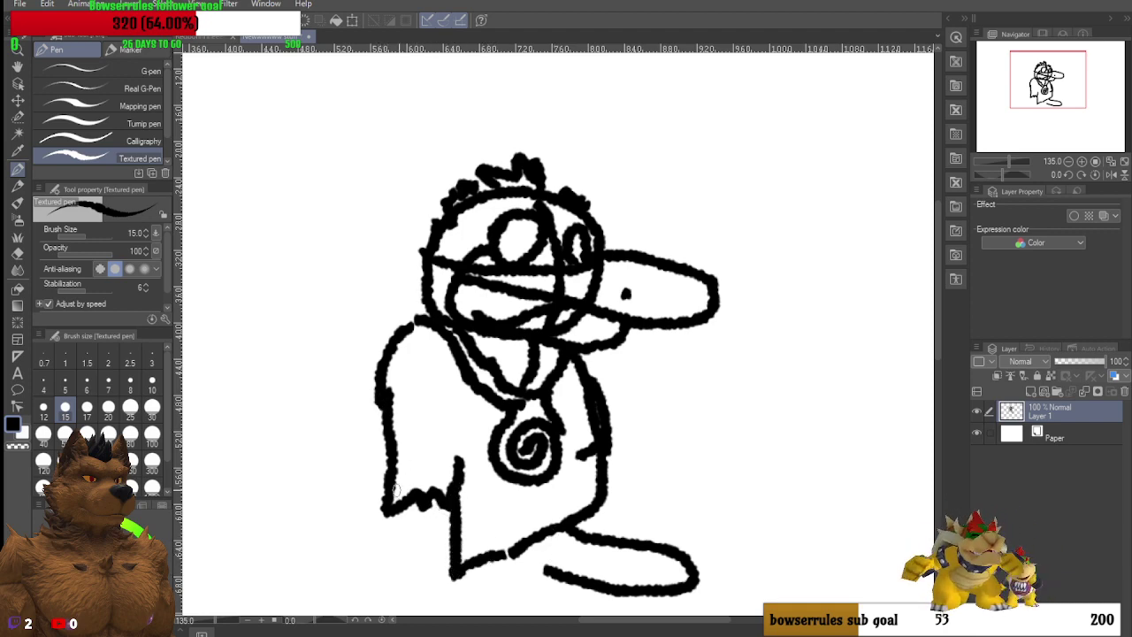
{"action": "mouse_move", "coordinate": [559, 530]}
{"action": "left_mouse_down"}
{"action": "mouse_move", "coordinate": [624, 534]}
{"action": "mouse_move", "coordinate": [628, 501]}
{"action": "mouse_move", "coordinate": [606, 456]}
{"action": "left_mouse_up"}
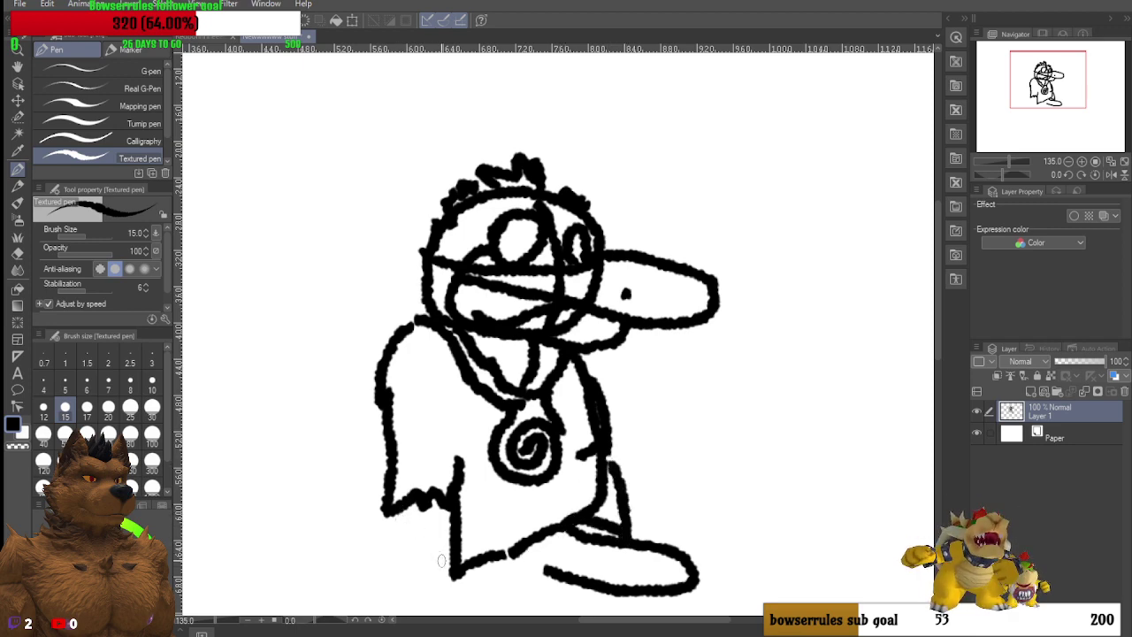
{"action": "left_click_drag", "start_coordinate": [433, 550], "coordinate": [365, 598]}
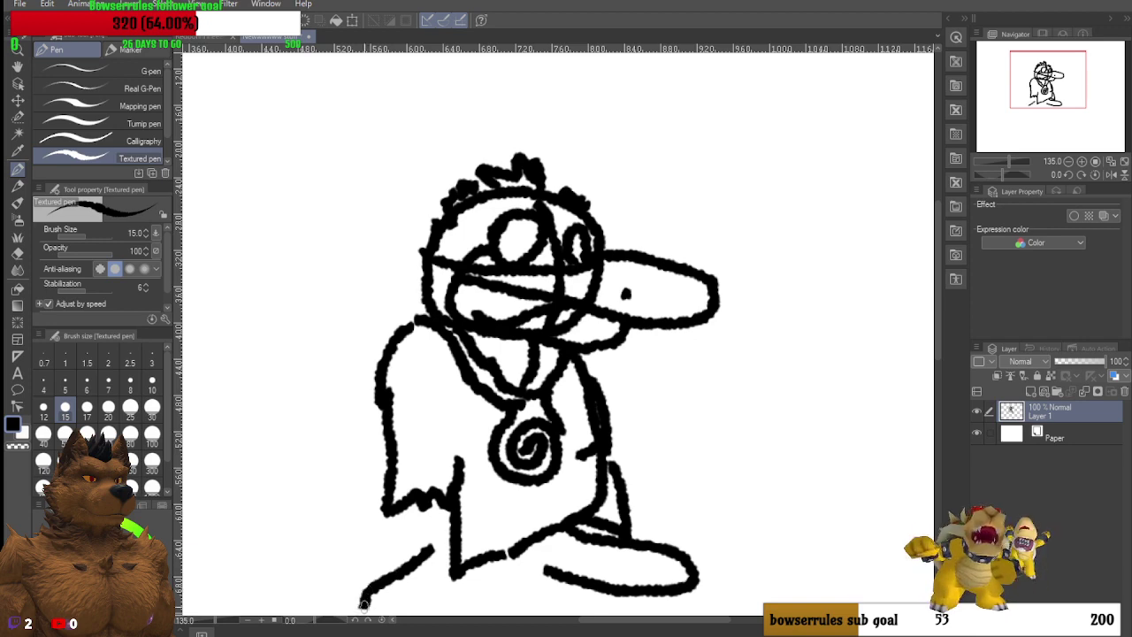
{"action": "mouse_move", "coordinate": [429, 612]}
{"action": "left_mouse_down"}
{"action": "mouse_move", "coordinate": [482, 587]}
{"action": "mouse_move", "coordinate": [491, 559]}
{"action": "mouse_move", "coordinate": [441, 495]}
{"action": "mouse_move", "coordinate": [433, 386]}
{"action": "mouse_move", "coordinate": [446, 411]}
{"action": "left_mouse_up"}
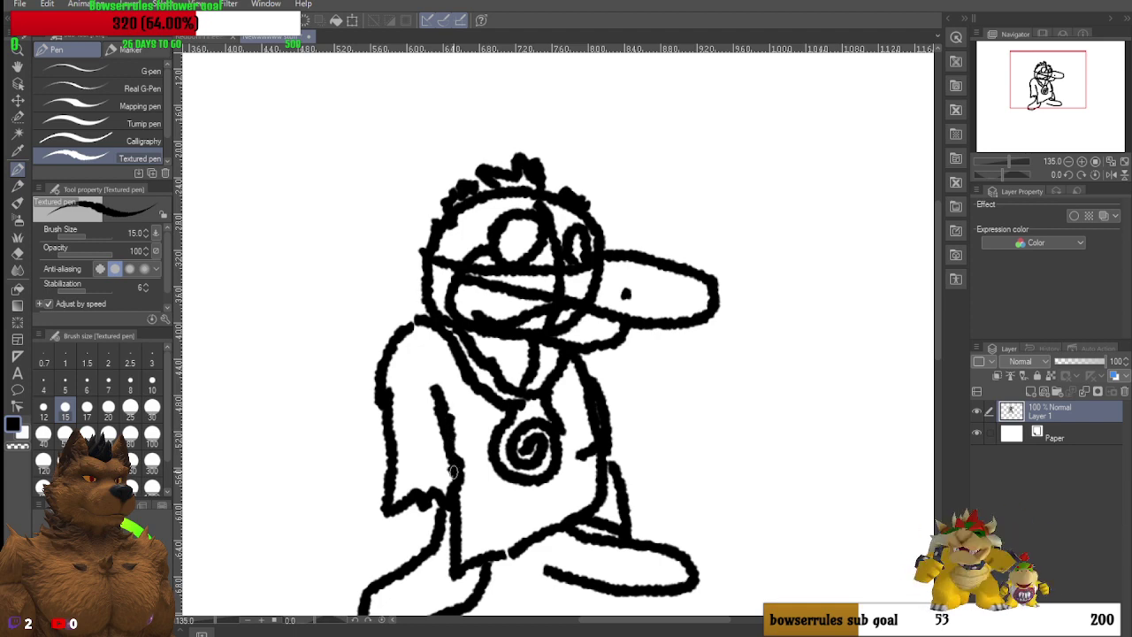
Step: Draw a small black pupil inside each of the bird's two eyes
{"action": "scroll", "coordinate": [533, 221], "scroll_direction": "up", "scroll_amount": 5}
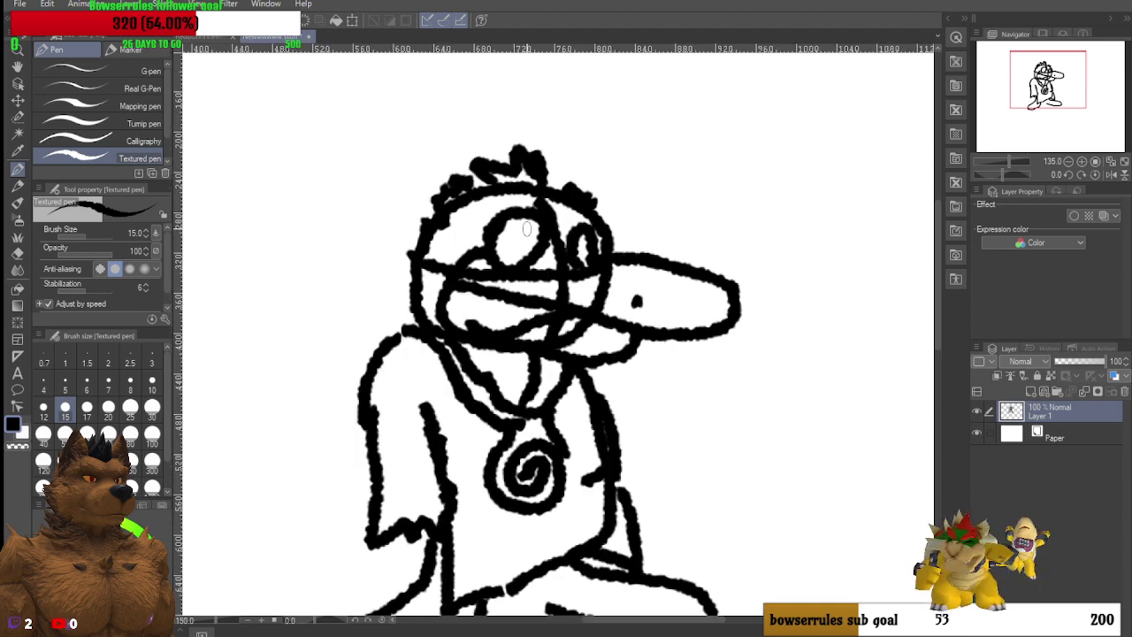
{"action": "left_click_drag", "start_coordinate": [506, 248], "coordinate": [511, 243]}
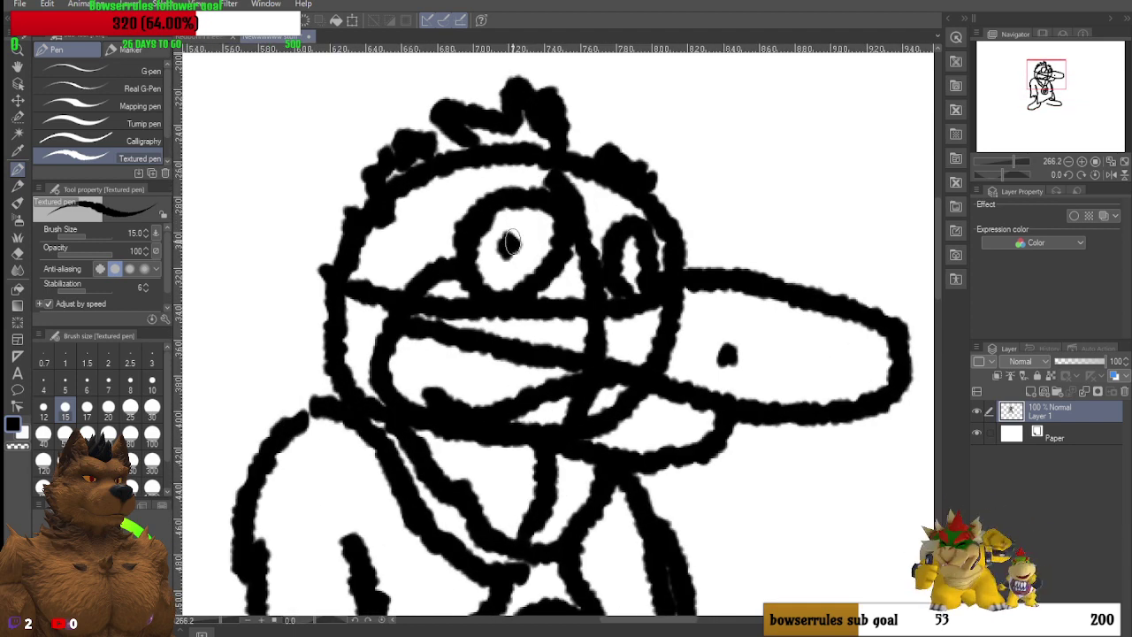
{"action": "mouse_move", "coordinate": [627, 232]}
{"action": "left_mouse_down"}
{"action": "mouse_move", "coordinate": [631, 256]}
{"action": "mouse_move", "coordinate": [646, 242]}
{"action": "left_mouse_up"}
{"action": "scroll", "coordinate": [647, 242], "scroll_direction": "down", "scroll_amount": 3}
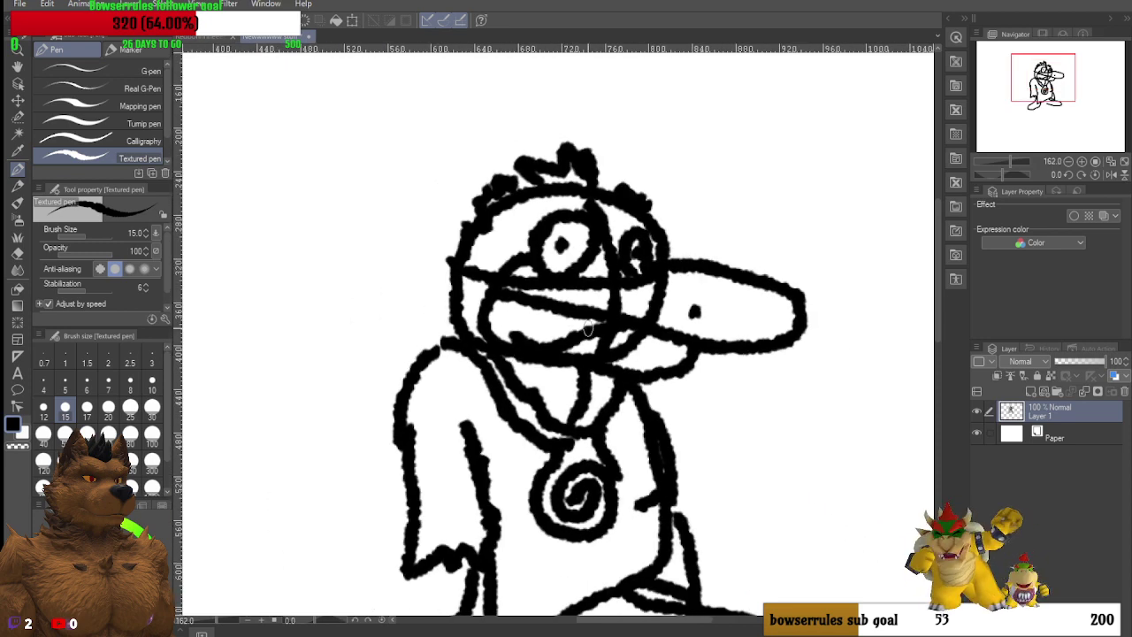
Step: With the Hard eraser at size 12, remove the curved guide lines crossing the bird's forehead, cheek and mouth
{"action": "scroll", "coordinate": [570, 334], "scroll_direction": "up", "scroll_amount": 2}
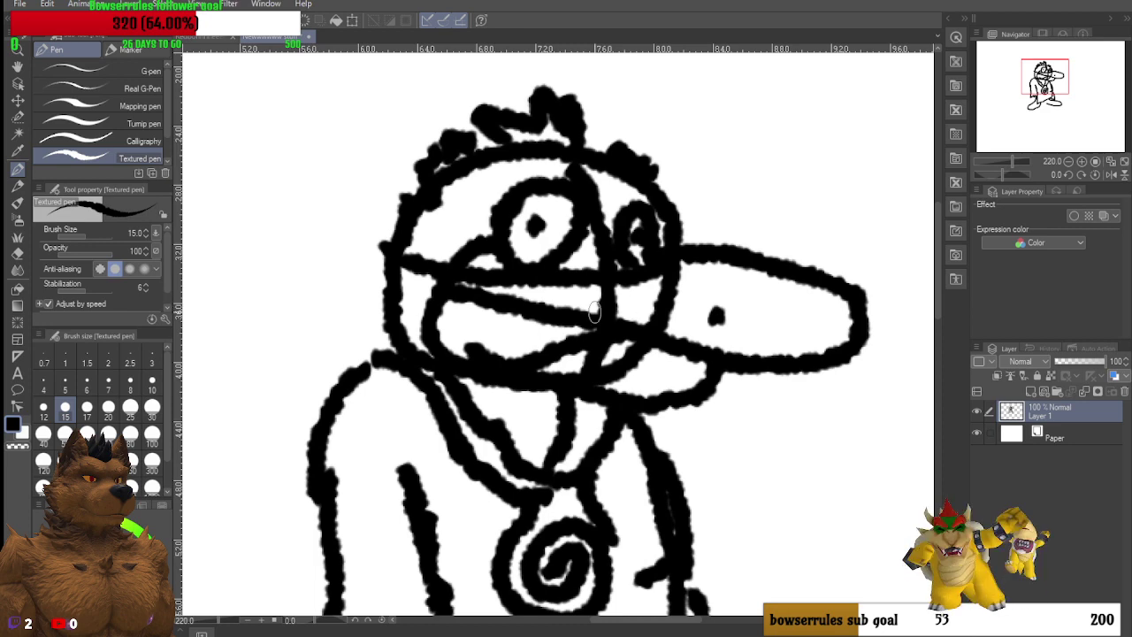
{"action": "left_click", "coordinate": [18, 252]}
{"action": "scroll", "coordinate": [567, 334], "scroll_direction": "up", "scroll_amount": 1}
{"action": "mouse_move", "coordinate": [571, 341]}
{"action": "left_mouse_down"}
{"action": "mouse_move", "coordinate": [545, 352]}
{"action": "mouse_move", "coordinate": [582, 342]}
{"action": "mouse_move", "coordinate": [519, 367]}
{"action": "mouse_move", "coordinate": [478, 358]}
{"action": "mouse_move", "coordinate": [448, 322]}
{"action": "left_mouse_up"}
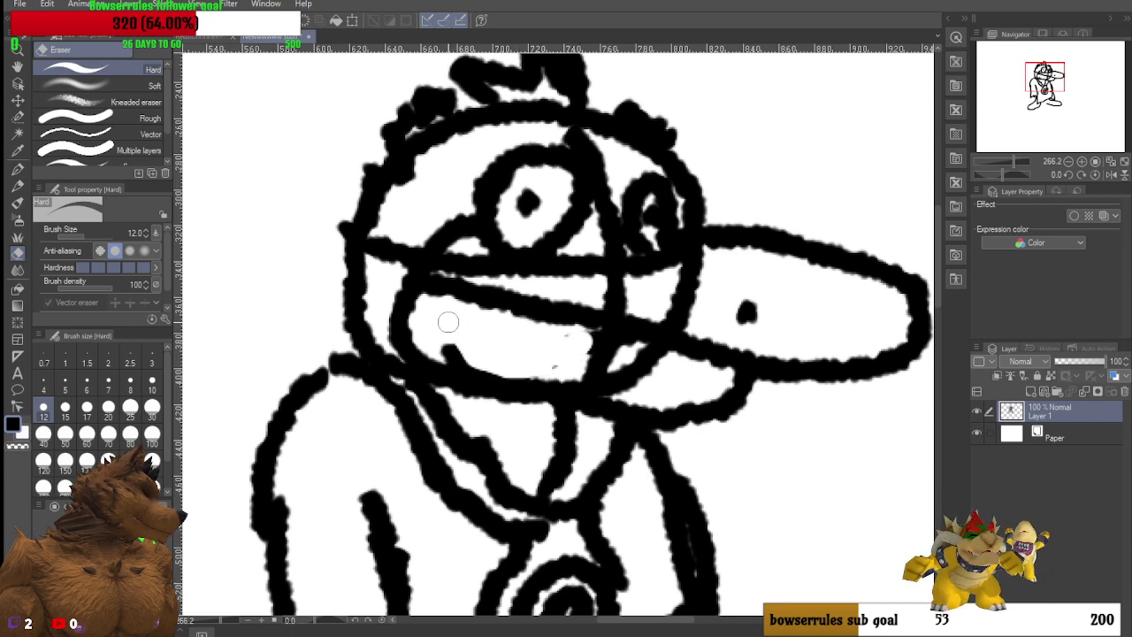
{"action": "left_click_drag", "start_coordinate": [613, 276], "coordinate": [593, 297]}
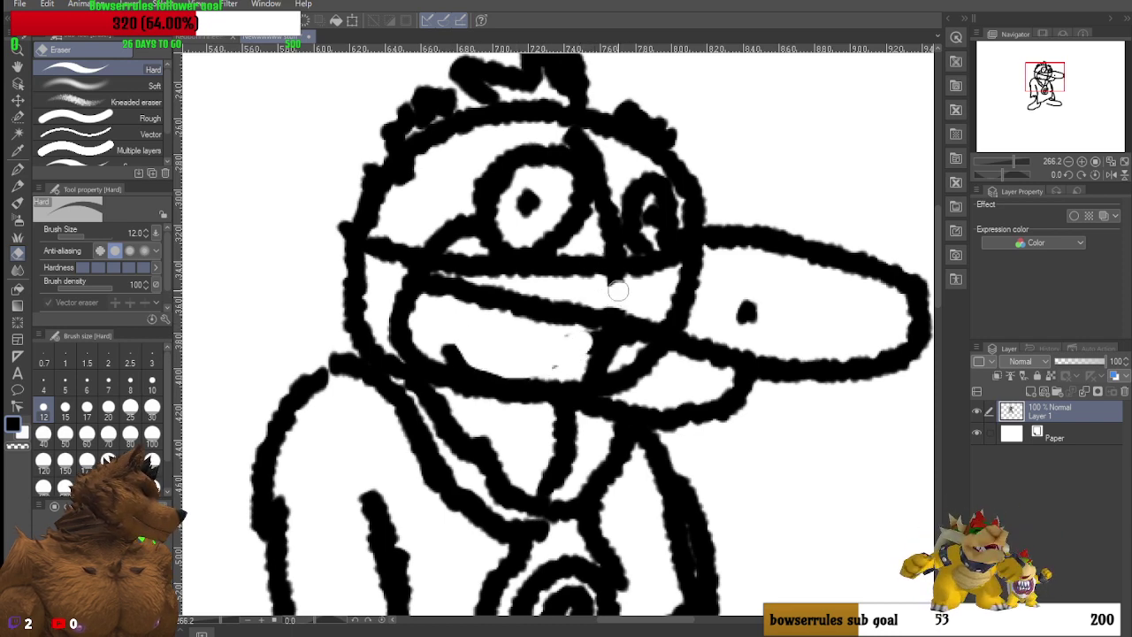
{"action": "mouse_move", "coordinate": [606, 248]}
{"action": "left_mouse_down"}
{"action": "mouse_move", "coordinate": [600, 161]}
{"action": "mouse_move", "coordinate": [574, 132]}
{"action": "mouse_move", "coordinate": [604, 181]}
{"action": "mouse_move", "coordinate": [605, 217]}
{"action": "mouse_move", "coordinate": [586, 138]}
{"action": "mouse_move", "coordinate": [502, 130]}
{"action": "mouse_move", "coordinate": [457, 144]}
{"action": "left_mouse_up"}
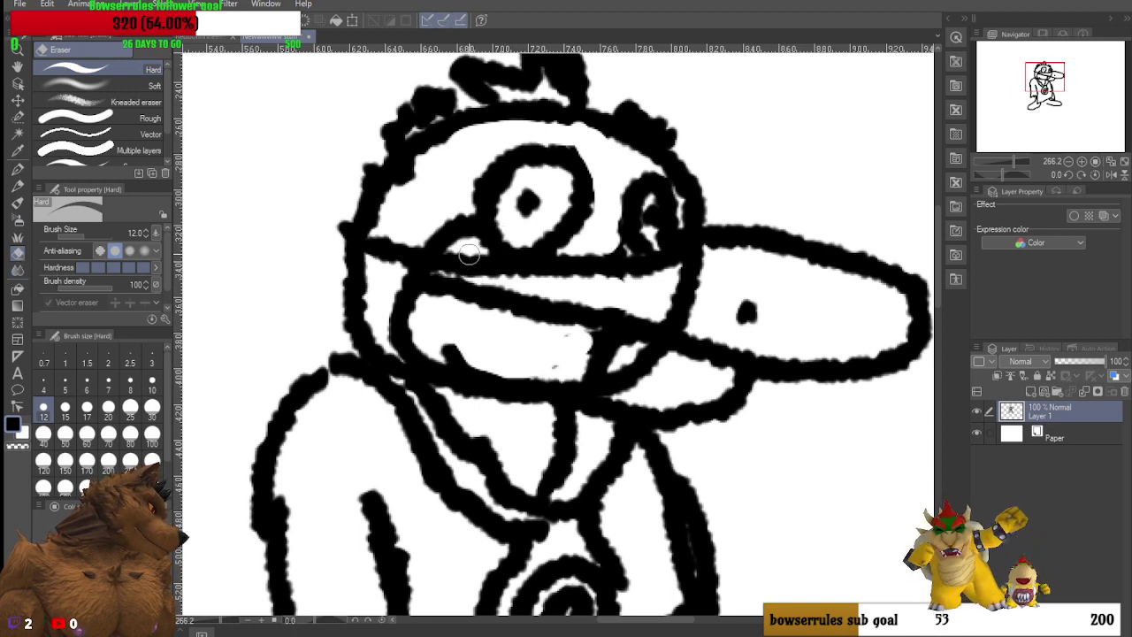
{"action": "mouse_move", "coordinate": [469, 257]}
{"action": "left_mouse_down"}
{"action": "mouse_move", "coordinate": [406, 264]}
{"action": "mouse_move", "coordinate": [402, 252]}
{"action": "mouse_move", "coordinate": [420, 249]}
{"action": "mouse_move", "coordinate": [404, 263]}
{"action": "mouse_move", "coordinate": [409, 242]}
{"action": "mouse_move", "coordinate": [397, 259]}
{"action": "mouse_move", "coordinate": [377, 235]}
{"action": "left_mouse_up"}
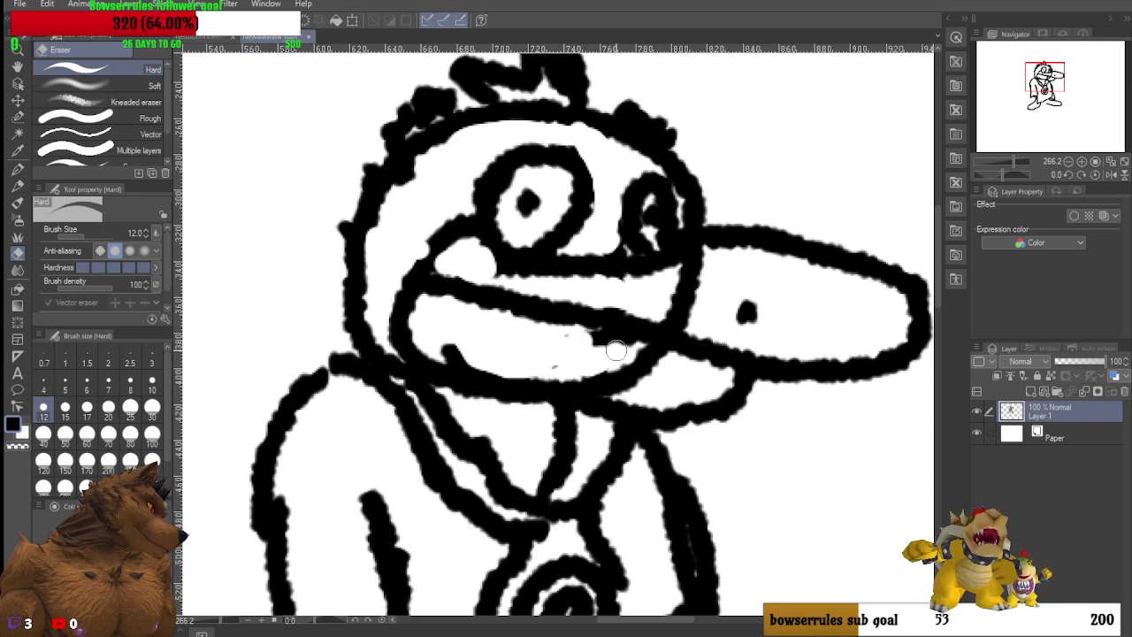
Step: Erase the leftover sketch strokes and the head outline crossing the bill, leaving a clean mouth line
{"action": "left_click_drag", "start_coordinate": [578, 345], "coordinate": [623, 347]}
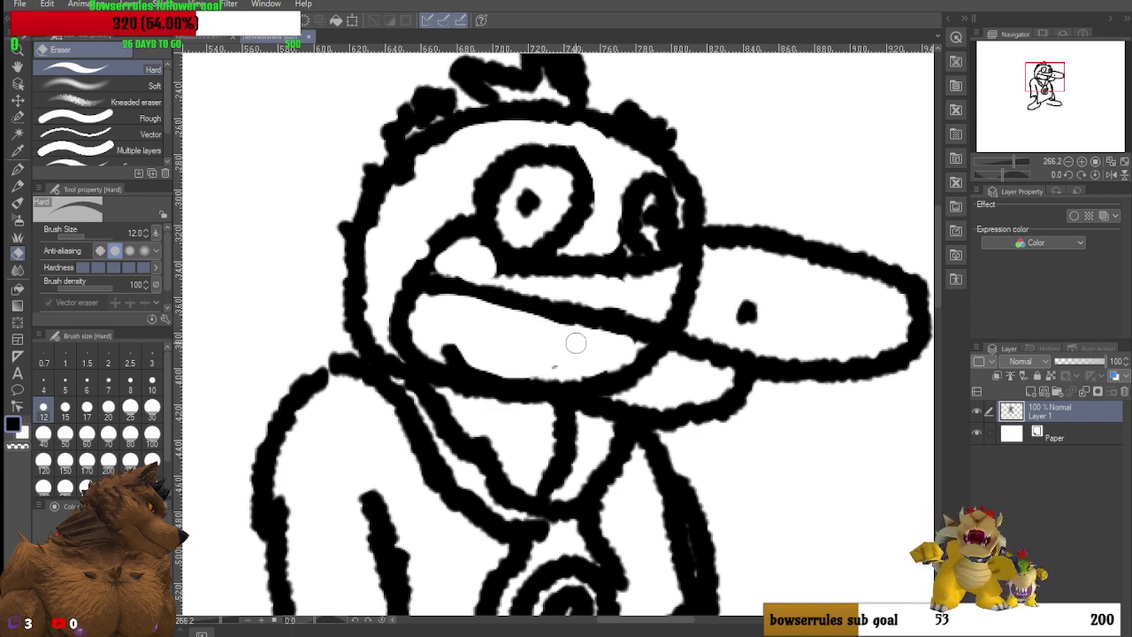
{"action": "mouse_move", "coordinate": [481, 316]}
{"action": "left_mouse_down"}
{"action": "mouse_move", "coordinate": [421, 291]}
{"action": "mouse_move", "coordinate": [580, 336]}
{"action": "mouse_move", "coordinate": [433, 288]}
{"action": "left_mouse_up"}
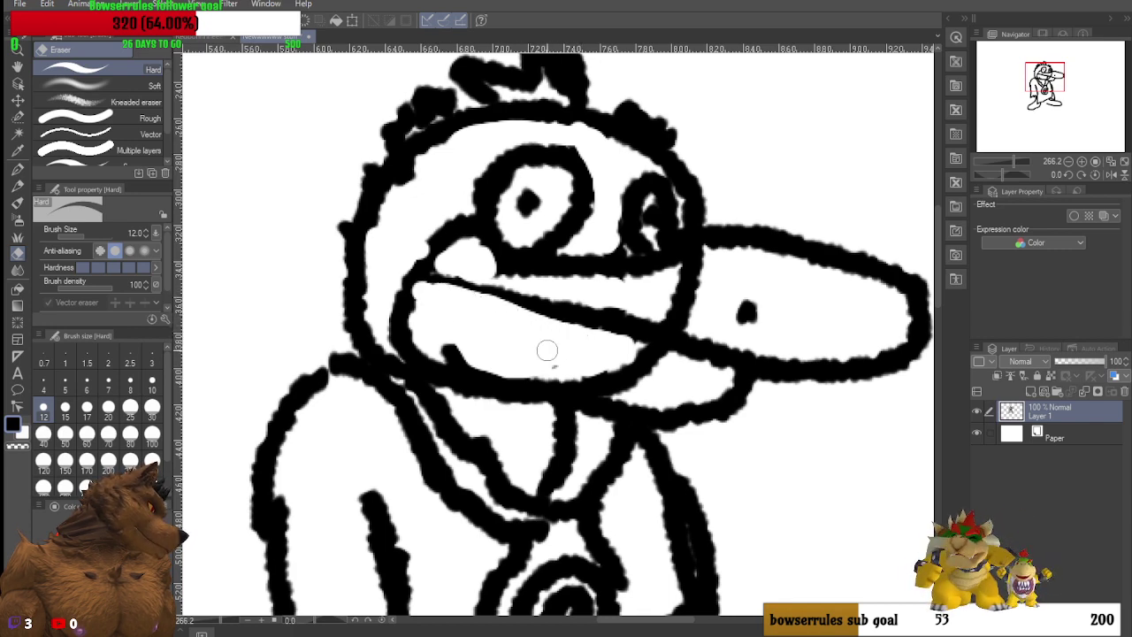
{"action": "mouse_move", "coordinate": [587, 357]}
{"action": "left_mouse_down"}
{"action": "mouse_move", "coordinate": [650, 363]}
{"action": "mouse_move", "coordinate": [619, 368]}
{"action": "mouse_move", "coordinate": [632, 383]}
{"action": "mouse_move", "coordinate": [605, 381]}
{"action": "mouse_move", "coordinate": [622, 391]}
{"action": "mouse_move", "coordinate": [566, 368]}
{"action": "mouse_move", "coordinate": [670, 380]}
{"action": "mouse_move", "coordinate": [618, 357]}
{"action": "mouse_move", "coordinate": [673, 367]}
{"action": "mouse_move", "coordinate": [598, 343]}
{"action": "mouse_move", "coordinate": [677, 364]}
{"action": "mouse_move", "coordinate": [590, 335]}
{"action": "mouse_move", "coordinate": [692, 374]}
{"action": "mouse_move", "coordinate": [580, 331]}
{"action": "mouse_move", "coordinate": [693, 378]}
{"action": "mouse_move", "coordinate": [621, 338]}
{"action": "mouse_move", "coordinate": [560, 326]}
{"action": "left_mouse_up"}
{"action": "mouse_move", "coordinate": [671, 317]}
{"action": "left_mouse_down"}
{"action": "mouse_move", "coordinate": [698, 310]}
{"action": "mouse_move", "coordinate": [708, 277]}
{"action": "mouse_move", "coordinate": [688, 316]}
{"action": "mouse_move", "coordinate": [660, 306]}
{"action": "mouse_move", "coordinate": [683, 317]}
{"action": "mouse_move", "coordinate": [716, 267]}
{"action": "mouse_move", "coordinate": [672, 292]}
{"action": "mouse_move", "coordinate": [700, 263]}
{"action": "mouse_move", "coordinate": [670, 302]}
{"action": "left_mouse_up"}
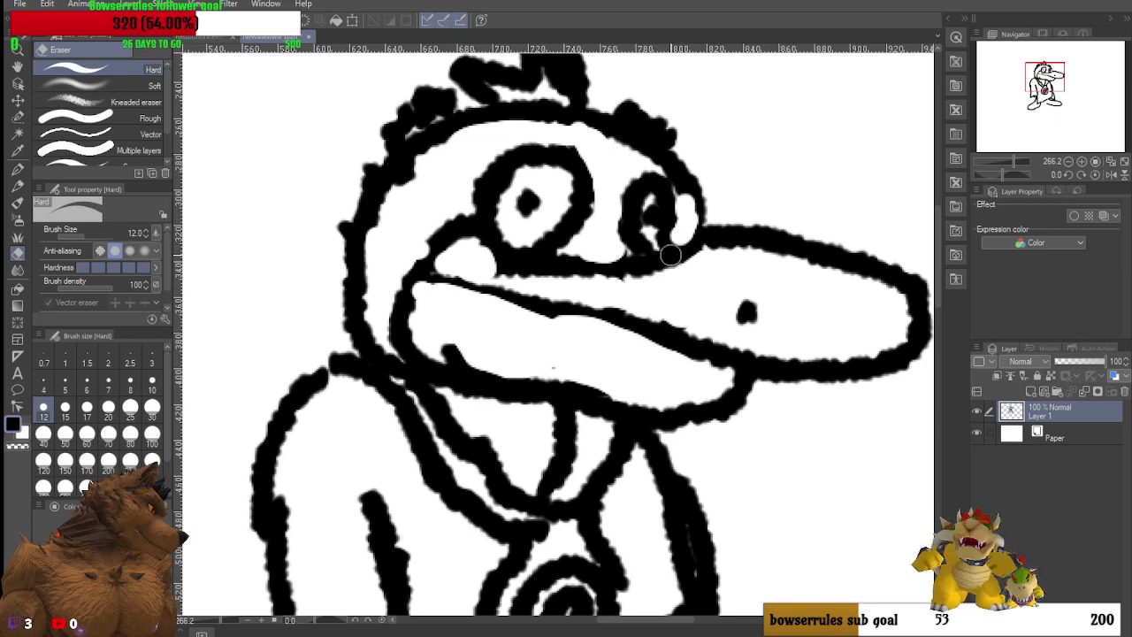
Step: Erase the guide line beneath the eyes and trim the upper and lower bill outlines to a thinner edge
{"action": "mouse_move", "coordinate": [679, 248]}
{"action": "left_mouse_down"}
{"action": "mouse_move", "coordinate": [638, 267]}
{"action": "mouse_move", "coordinate": [597, 264]}
{"action": "mouse_move", "coordinate": [652, 255]}
{"action": "left_mouse_up"}
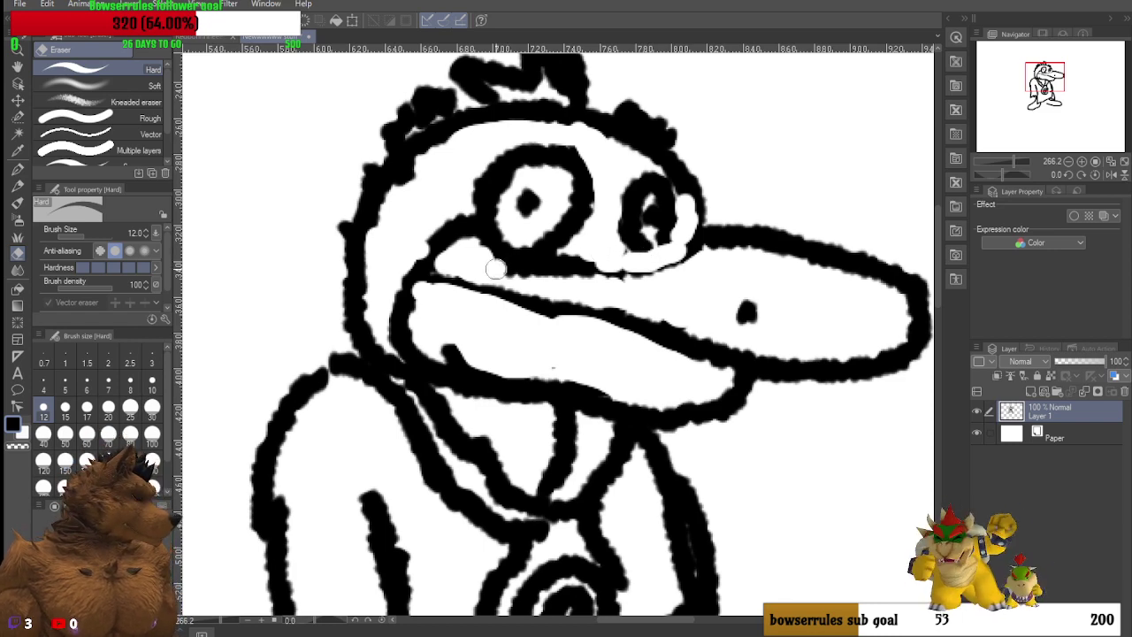
{"action": "left_click_drag", "start_coordinate": [470, 254], "coordinate": [599, 286]}
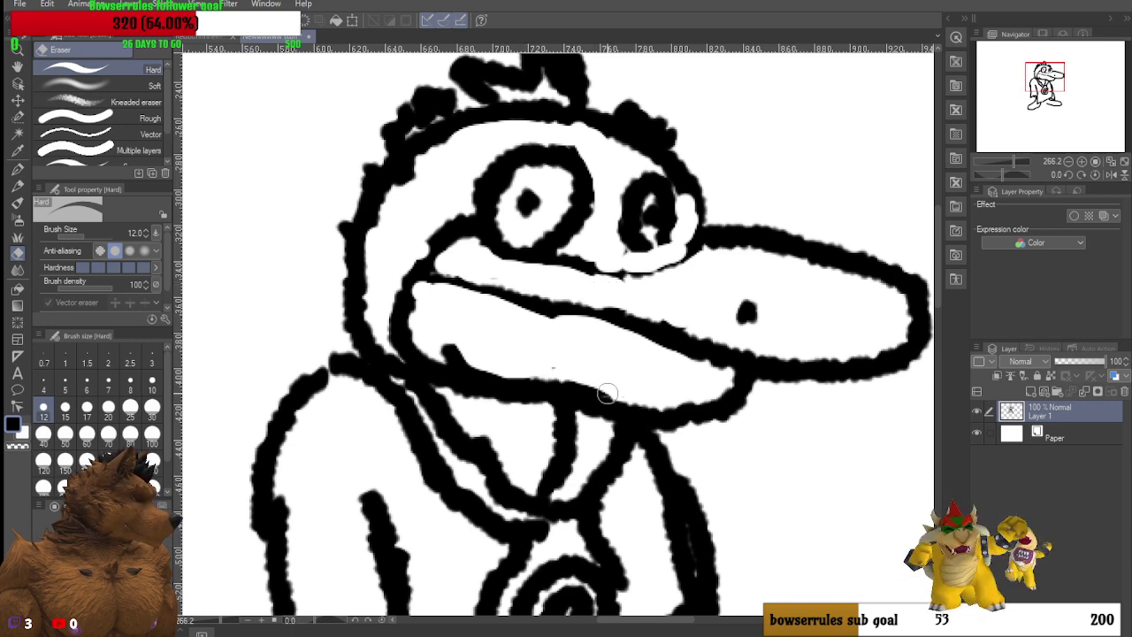
{"action": "mouse_move", "coordinate": [592, 396]}
{"action": "left_mouse_down"}
{"action": "mouse_move", "coordinate": [451, 345]}
{"action": "mouse_move", "coordinate": [467, 370]}
{"action": "mouse_move", "coordinate": [525, 382]}
{"action": "mouse_move", "coordinate": [693, 400]}
{"action": "mouse_move", "coordinate": [581, 376]}
{"action": "left_mouse_up"}
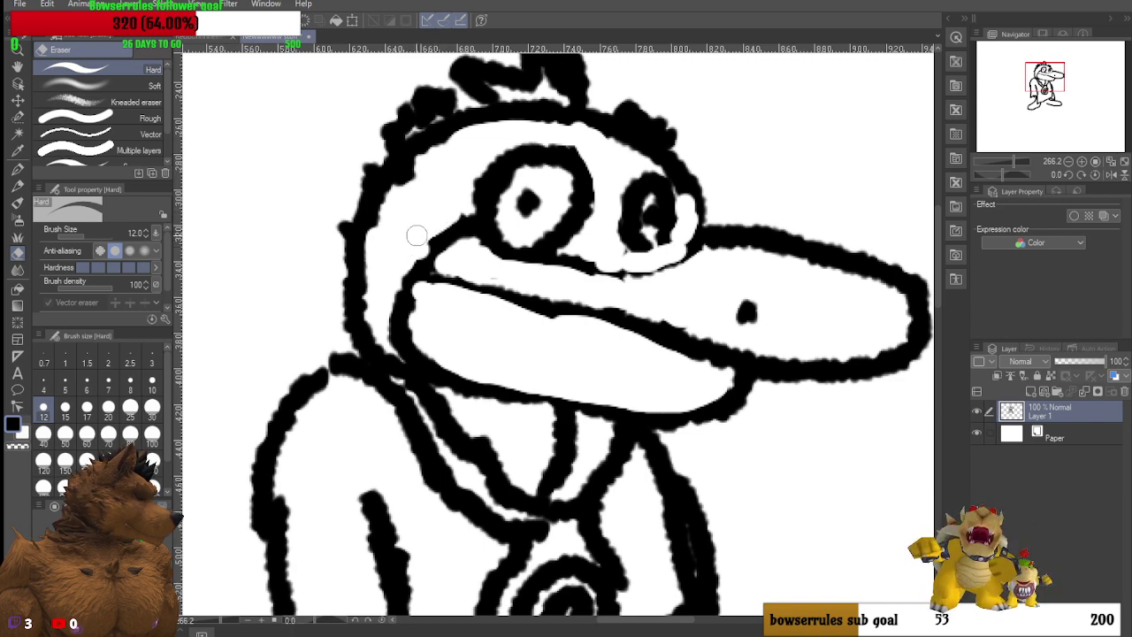
Step: Thin the round eye's outline and the lower bill's front edge with the Hard eraser
{"action": "mouse_move", "coordinate": [452, 217]}
{"action": "left_mouse_down"}
{"action": "mouse_move", "coordinate": [480, 161]}
{"action": "mouse_move", "coordinate": [522, 145]}
{"action": "mouse_move", "coordinate": [564, 152]}
{"action": "left_mouse_up"}
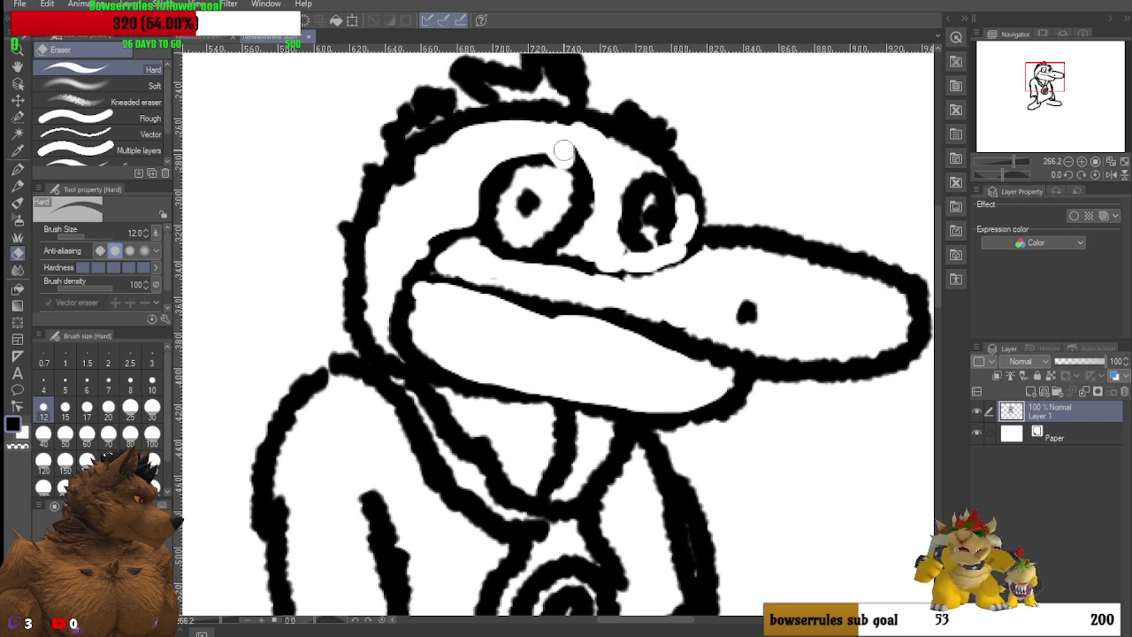
{"action": "key", "text": "ctrl+z"}
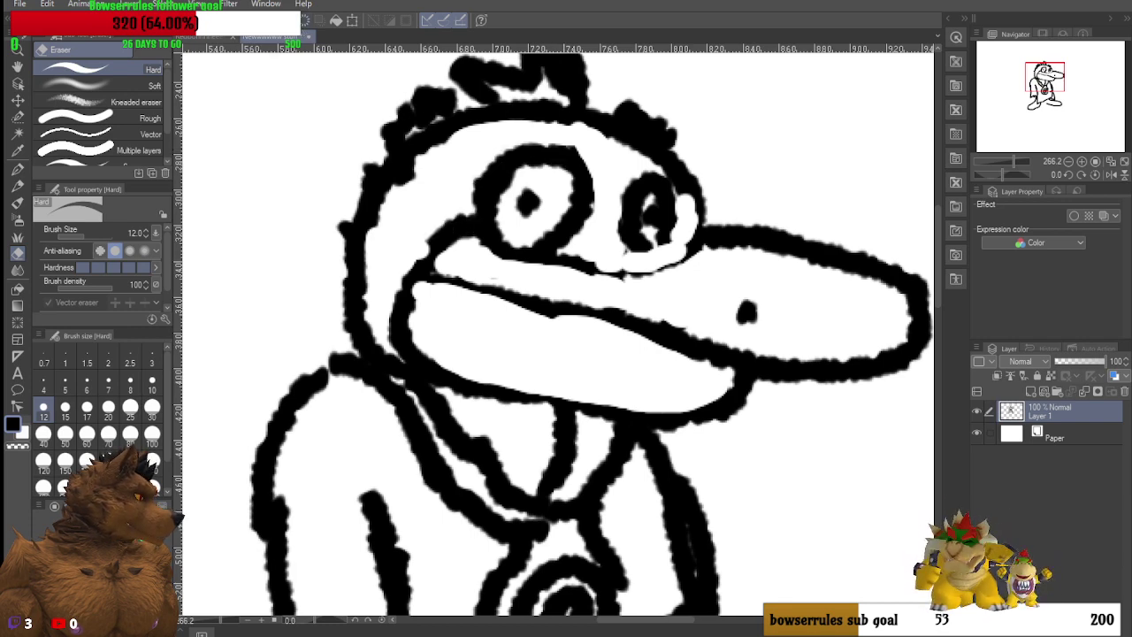
{"action": "mouse_move", "coordinate": [406, 187]}
{"action": "left_mouse_down"}
{"action": "mouse_move", "coordinate": [421, 247]}
{"action": "mouse_move", "coordinate": [491, 179]}
{"action": "mouse_move", "coordinate": [450, 204]}
{"action": "mouse_move", "coordinate": [498, 155]}
{"action": "mouse_move", "coordinate": [526, 144]}
{"action": "mouse_move", "coordinate": [468, 155]}
{"action": "mouse_move", "coordinate": [534, 146]}
{"action": "mouse_move", "coordinate": [575, 167]}
{"action": "mouse_move", "coordinate": [557, 143]}
{"action": "mouse_move", "coordinate": [570, 153]}
{"action": "mouse_move", "coordinate": [593, 195]}
{"action": "mouse_move", "coordinate": [561, 249]}
{"action": "mouse_move", "coordinate": [588, 200]}
{"action": "left_mouse_up"}
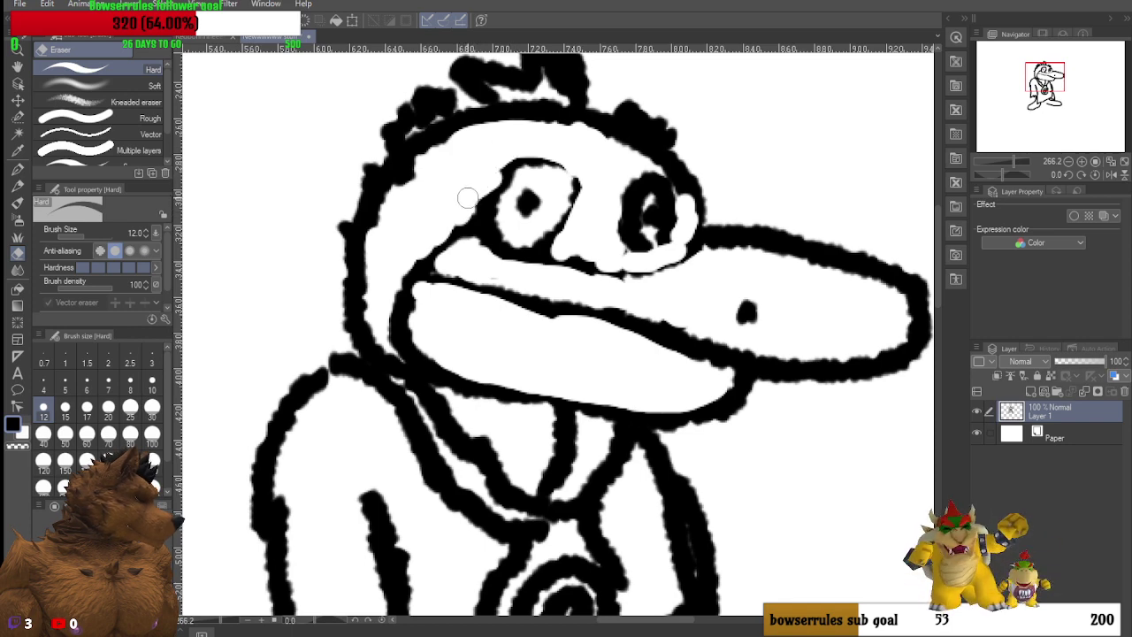
{"action": "mouse_move", "coordinate": [467, 205]}
{"action": "left_mouse_down"}
{"action": "mouse_move", "coordinate": [510, 159]}
{"action": "mouse_move", "coordinate": [542, 152]}
{"action": "mouse_move", "coordinate": [587, 174]}
{"action": "left_mouse_up"}
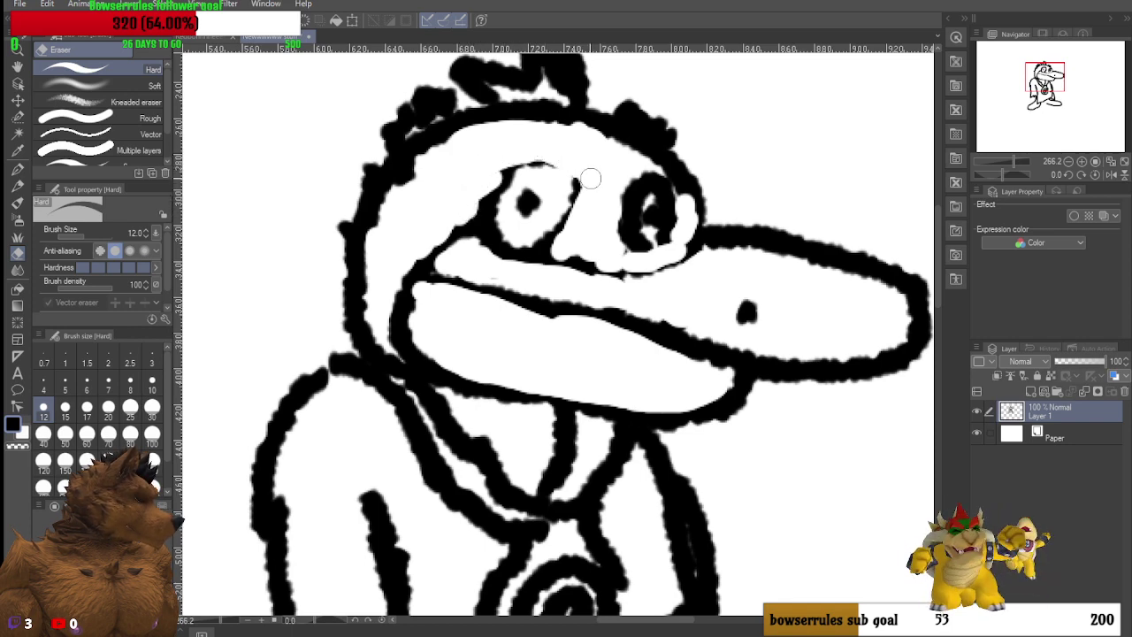
{"action": "mouse_move", "coordinate": [582, 240]}
{"action": "left_mouse_down"}
{"action": "mouse_move", "coordinate": [577, 252]}
{"action": "mouse_move", "coordinate": [605, 255]}
{"action": "mouse_move", "coordinate": [566, 258]}
{"action": "mouse_move", "coordinate": [591, 264]}
{"action": "left_mouse_up"}
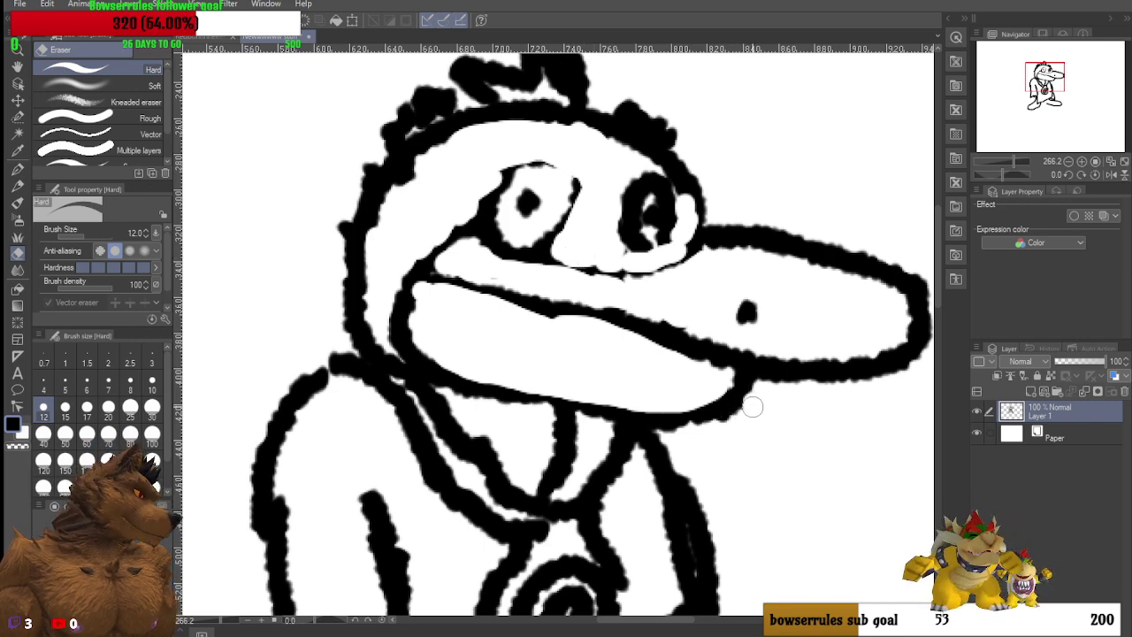
{"action": "mouse_move", "coordinate": [724, 425]}
{"action": "left_mouse_down"}
{"action": "mouse_move", "coordinate": [700, 430]}
{"action": "mouse_move", "coordinate": [758, 386]}
{"action": "mouse_move", "coordinate": [734, 388]}
{"action": "left_mouse_up"}
{"action": "scroll", "coordinate": [758, 371], "scroll_direction": "down", "scroll_amount": 2}
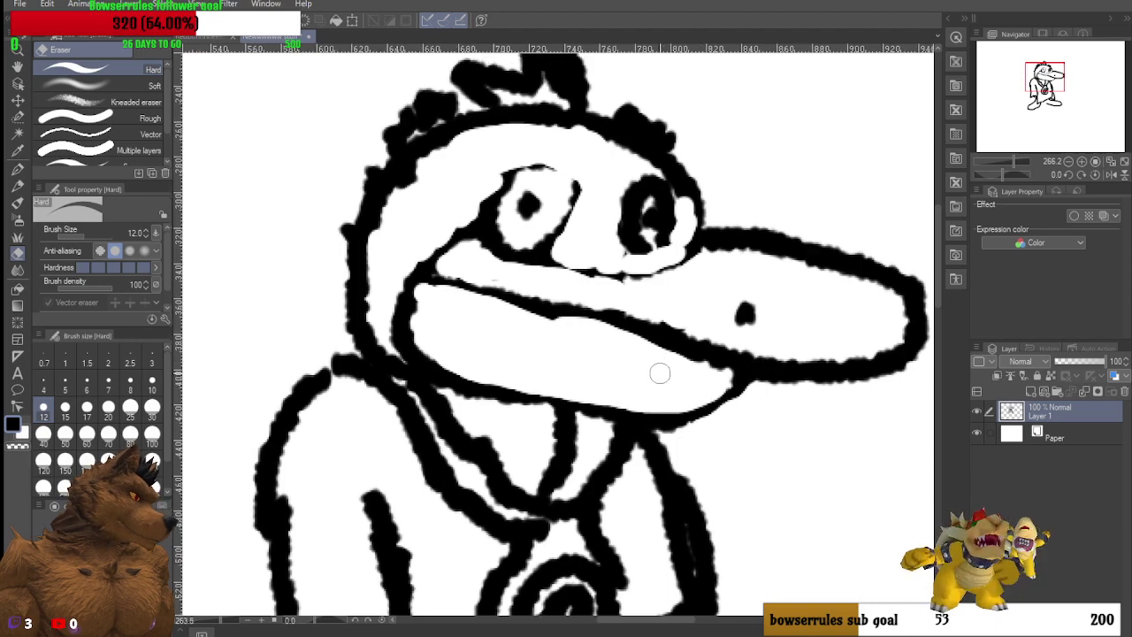
{"action": "scroll", "coordinate": [655, 451], "scroll_direction": "down", "scroll_amount": 2}
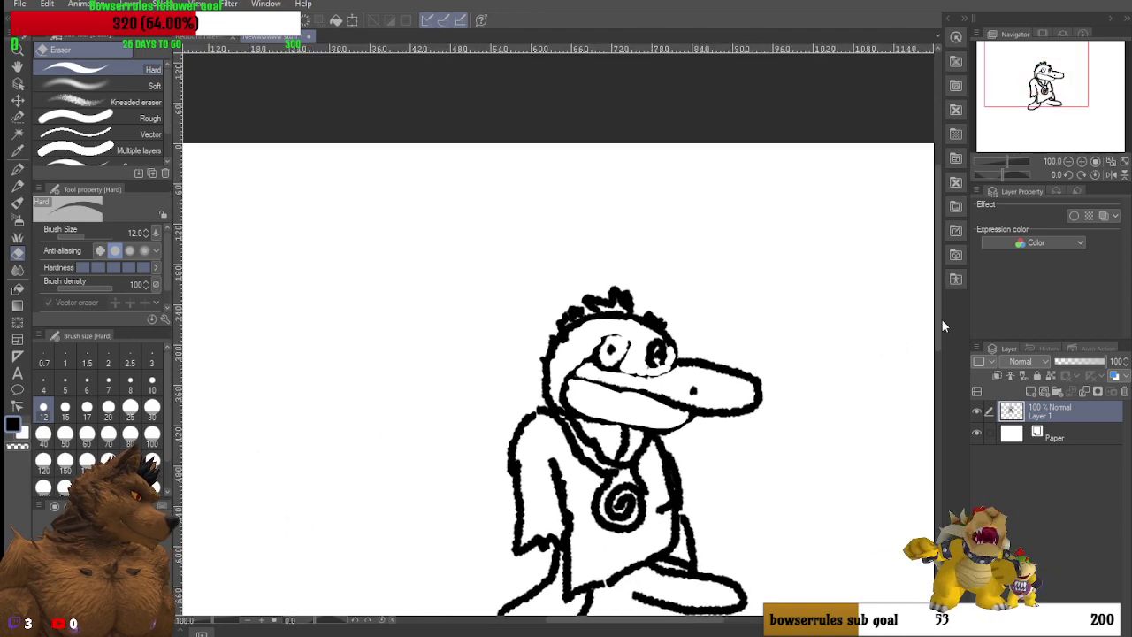
{"action": "left_click_drag", "start_coordinate": [941, 318], "coordinate": [937, 345]}
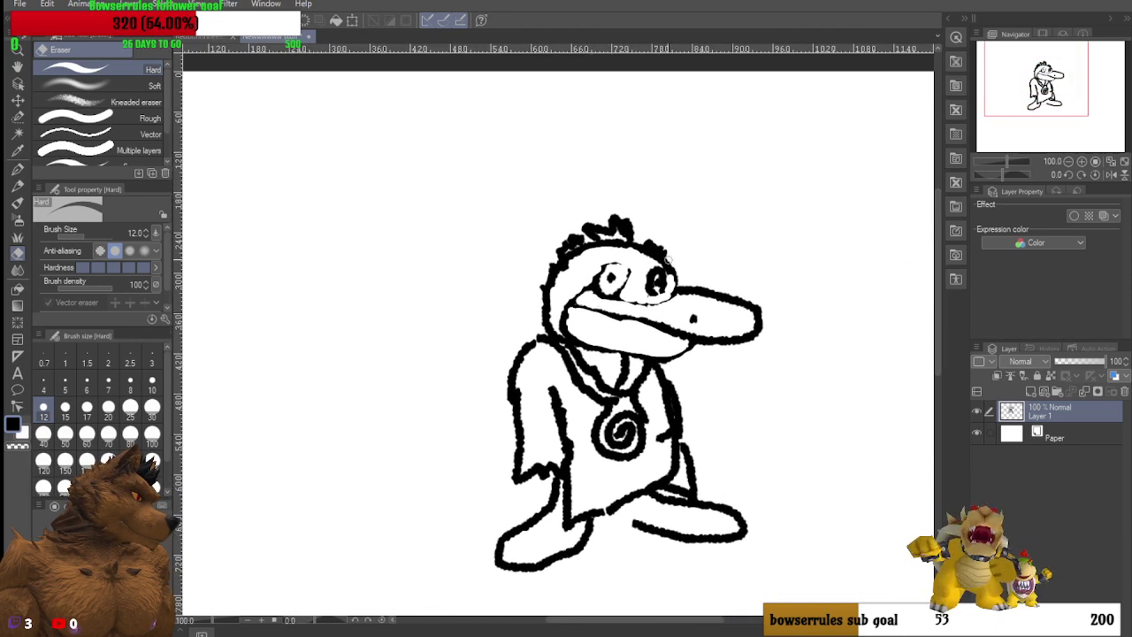
Step: Trim the remaining thick outline along the round eye's outer edge with the Hard eraser at size 10, and refine it at size 5
{"action": "scroll", "coordinate": [632, 258], "scroll_direction": "up", "scroll_amount": 4}
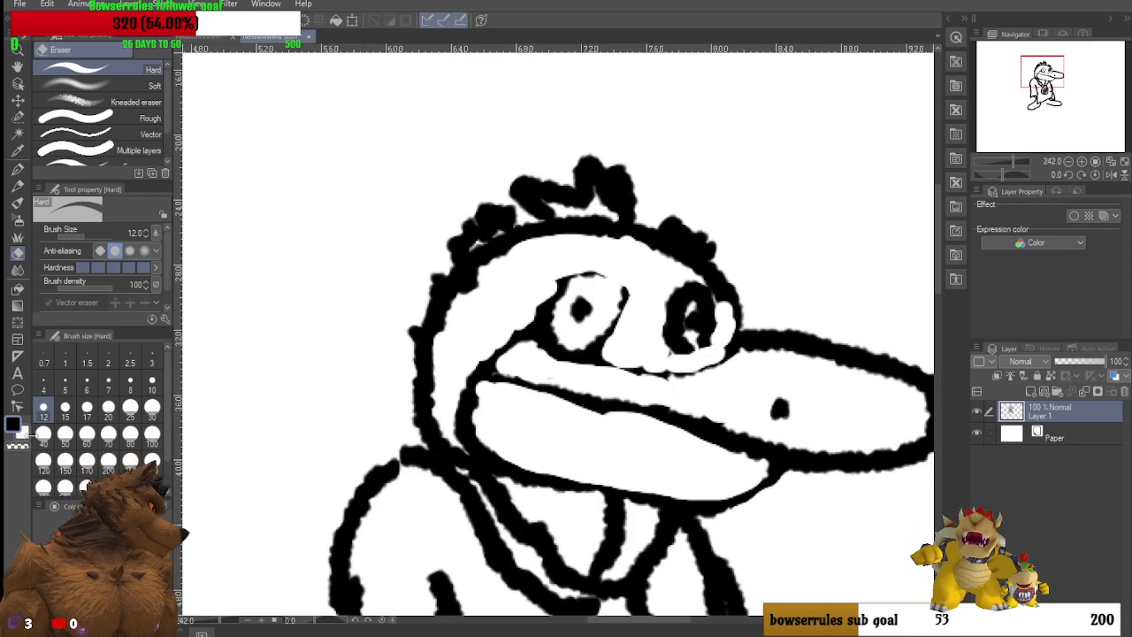
{"action": "left_click", "coordinate": [151, 386]}
{"action": "mouse_move", "coordinate": [567, 307]}
{"action": "left_mouse_down"}
{"action": "mouse_move", "coordinate": [545, 315]}
{"action": "mouse_move", "coordinate": [589, 271]}
{"action": "mouse_move", "coordinate": [566, 279]}
{"action": "left_mouse_up"}
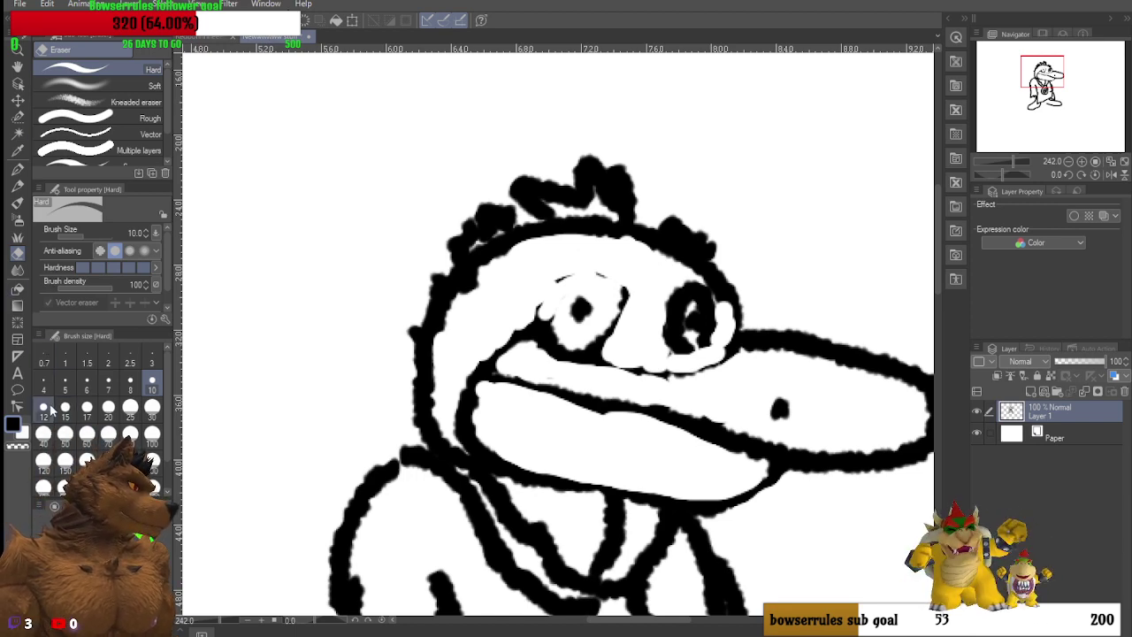
{"action": "left_click", "coordinate": [65, 383]}
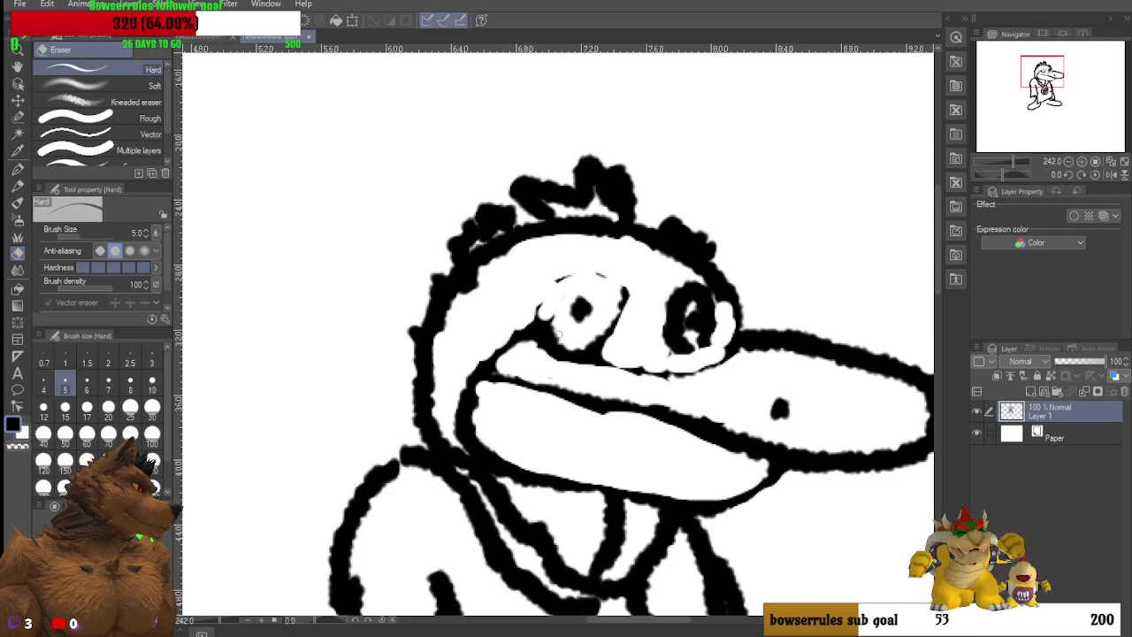
{"action": "left_click_drag", "start_coordinate": [549, 306], "coordinate": [560, 278]}
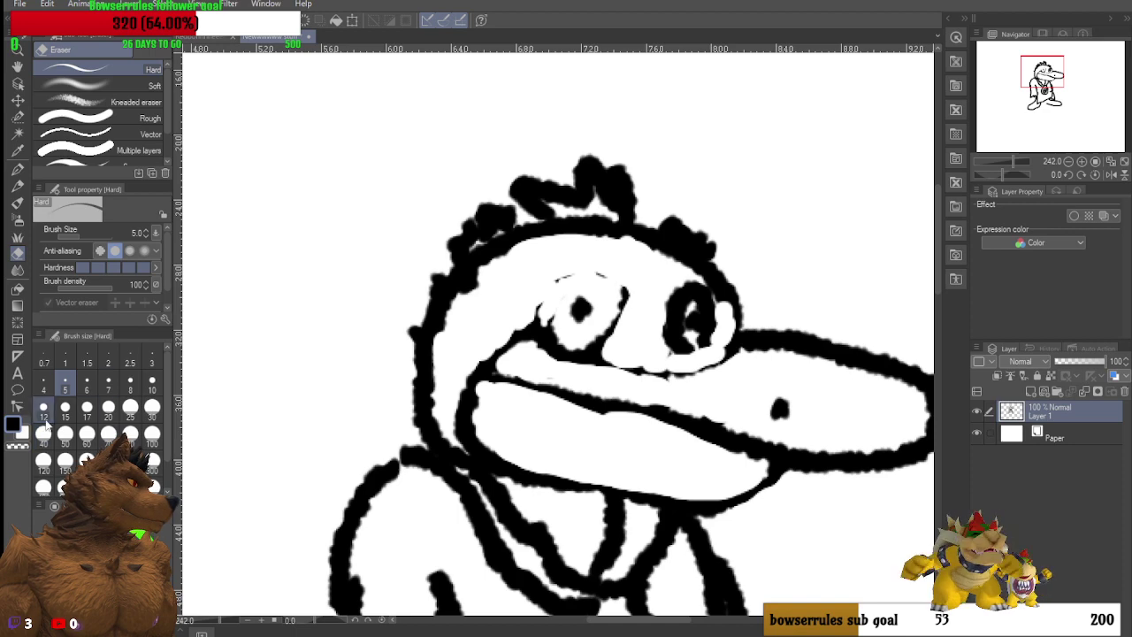
Step: Redraw the round eye's outline with the size 7 Mechanical pencil and clear the narrow eye around its pupil with the size 5 Hard eraser
{"action": "left_click", "coordinate": [16, 186]}
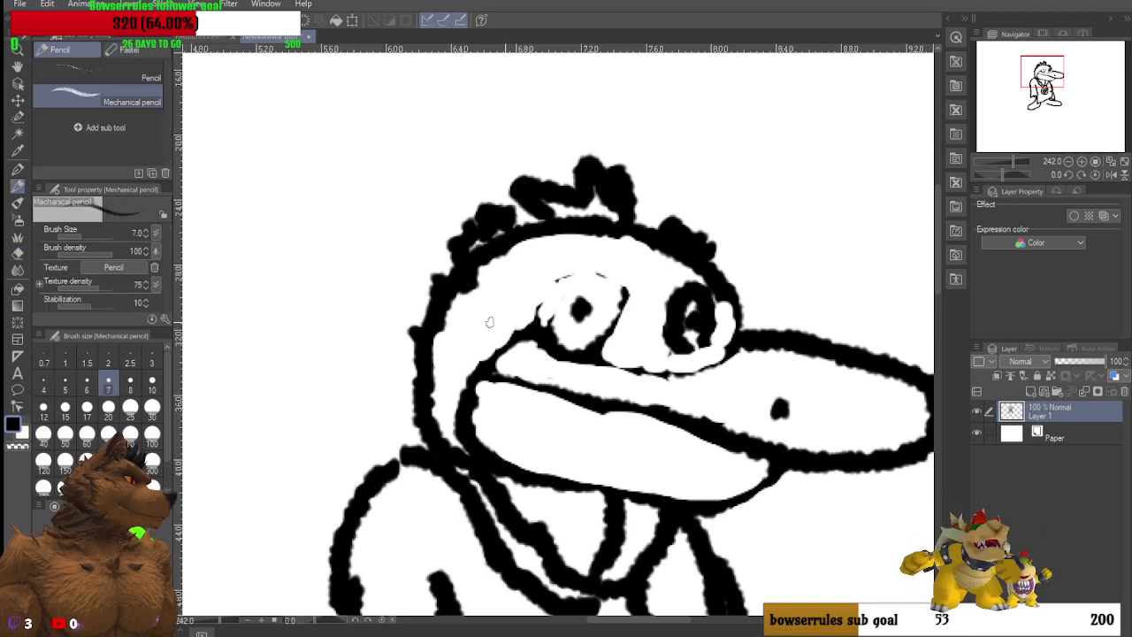
{"action": "mouse_move", "coordinate": [541, 325]}
{"action": "left_mouse_down"}
{"action": "mouse_move", "coordinate": [564, 284]}
{"action": "mouse_move", "coordinate": [601, 274]}
{"action": "mouse_move", "coordinate": [621, 298]}
{"action": "mouse_move", "coordinate": [608, 341]}
{"action": "mouse_move", "coordinate": [583, 356]}
{"action": "mouse_move", "coordinate": [558, 351]}
{"action": "mouse_move", "coordinate": [540, 326]}
{"action": "mouse_move", "coordinate": [553, 285]}
{"action": "mouse_move", "coordinate": [594, 272]}
{"action": "mouse_move", "coordinate": [617, 290]}
{"action": "mouse_move", "coordinate": [612, 340]}
{"action": "mouse_move", "coordinate": [587, 354]}
{"action": "left_mouse_up"}
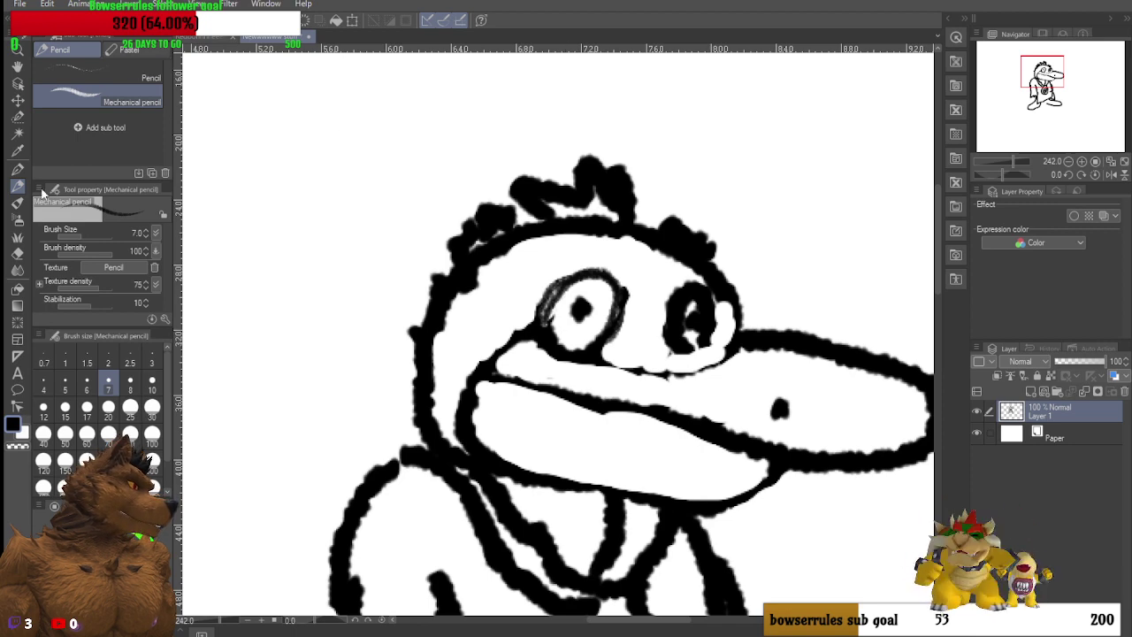
{"action": "left_click", "coordinate": [18, 253]}
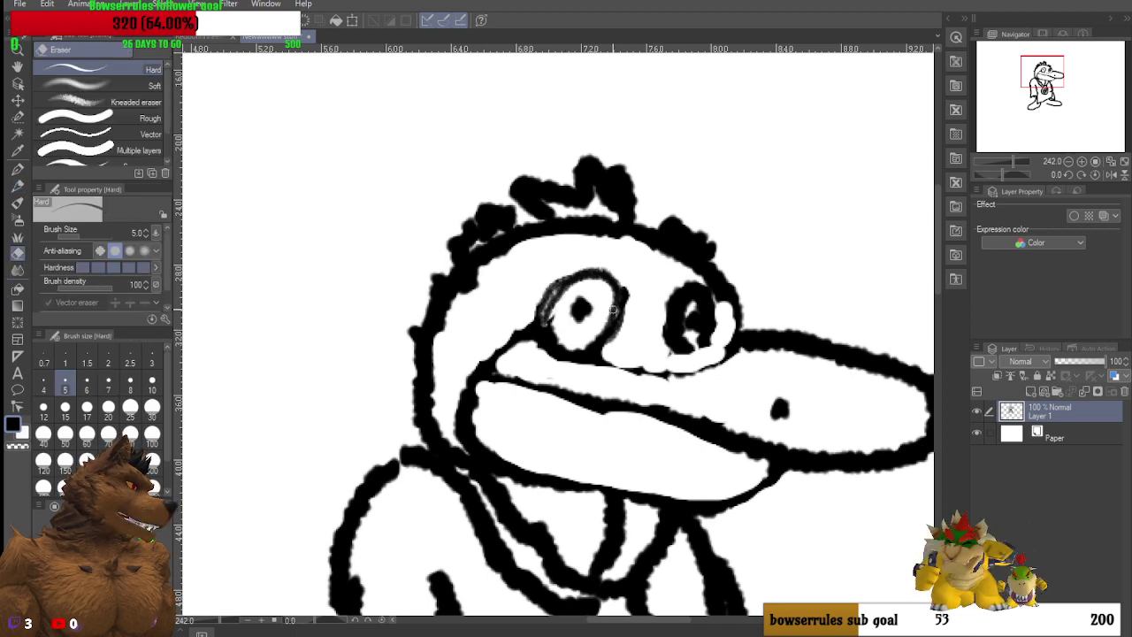
{"action": "mouse_move", "coordinate": [684, 313]}
{"action": "left_mouse_down"}
{"action": "mouse_move", "coordinate": [693, 334]}
{"action": "mouse_move", "coordinate": [695, 299]}
{"action": "left_mouse_up"}
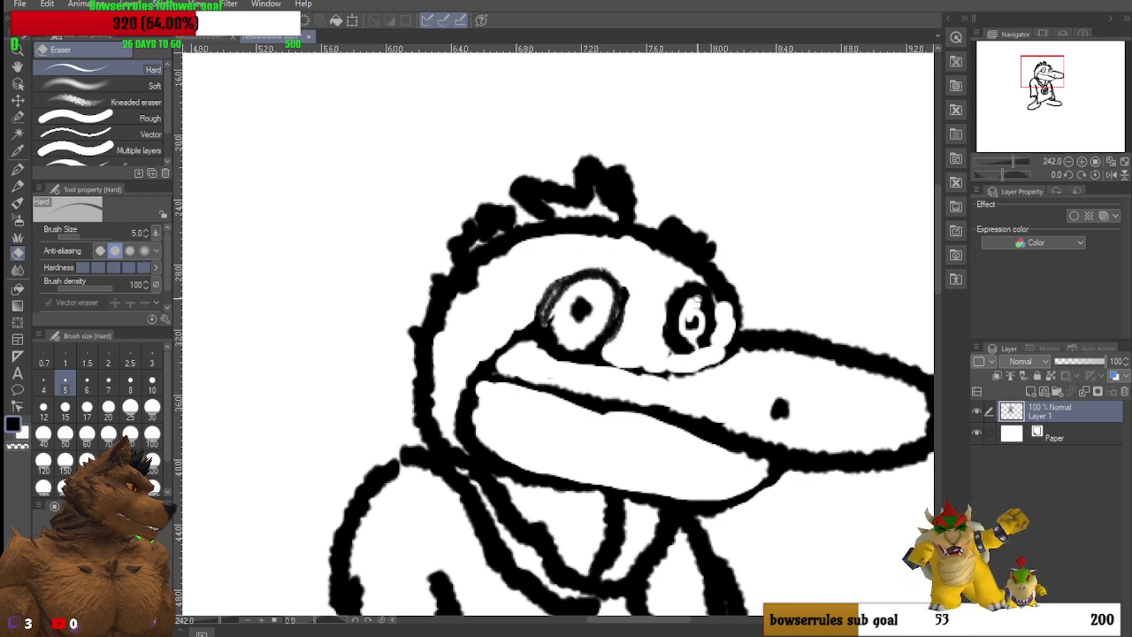
Step: Carve thin white hatch marks with the size 5 Hard eraser into the outlines of the bill, head feathers, back of the head, neck and collar
{"action": "mouse_move", "coordinate": [698, 428]}
{"action": "left_mouse_down"}
{"action": "mouse_move", "coordinate": [686, 423]}
{"action": "mouse_move", "coordinate": [741, 454]}
{"action": "mouse_move", "coordinate": [744, 444]}
{"action": "mouse_move", "coordinate": [506, 395]}
{"action": "left_mouse_up"}
{"action": "mouse_move", "coordinate": [545, 499]}
{"action": "left_mouse_down"}
{"action": "mouse_move", "coordinate": [512, 498]}
{"action": "mouse_move", "coordinate": [475, 449]}
{"action": "mouse_move", "coordinate": [554, 495]}
{"action": "mouse_move", "coordinate": [562, 480]}
{"action": "mouse_move", "coordinate": [646, 507]}
{"action": "mouse_move", "coordinate": [621, 487]}
{"action": "mouse_move", "coordinate": [732, 508]}
{"action": "mouse_move", "coordinate": [759, 497]}
{"action": "mouse_move", "coordinate": [807, 471]}
{"action": "mouse_move", "coordinate": [795, 448]}
{"action": "mouse_move", "coordinate": [881, 469]}
{"action": "mouse_move", "coordinate": [836, 454]}
{"action": "mouse_move", "coordinate": [911, 448]}
{"action": "left_mouse_up"}
{"action": "mouse_move", "coordinate": [906, 371]}
{"action": "left_mouse_down"}
{"action": "mouse_move", "coordinate": [820, 364]}
{"action": "mouse_move", "coordinate": [866, 365]}
{"action": "mouse_move", "coordinate": [748, 336]}
{"action": "mouse_move", "coordinate": [776, 334]}
{"action": "mouse_move", "coordinate": [669, 242]}
{"action": "mouse_move", "coordinate": [686, 239]}
{"action": "mouse_move", "coordinate": [650, 234]}
{"action": "mouse_move", "coordinate": [662, 244]}
{"action": "mouse_move", "coordinate": [619, 218]}
{"action": "mouse_move", "coordinate": [620, 229]}
{"action": "mouse_move", "coordinate": [618, 202]}
{"action": "mouse_move", "coordinate": [618, 216]}
{"action": "mouse_move", "coordinate": [597, 184]}
{"action": "mouse_move", "coordinate": [611, 206]}
{"action": "mouse_move", "coordinate": [593, 189]}
{"action": "mouse_move", "coordinate": [582, 205]}
{"action": "mouse_move", "coordinate": [556, 193]}
{"action": "mouse_move", "coordinate": [548, 215]}
{"action": "mouse_move", "coordinate": [562, 223]}
{"action": "mouse_move", "coordinate": [550, 213]}
{"action": "mouse_move", "coordinate": [532, 237]}
{"action": "mouse_move", "coordinate": [481, 229]}
{"action": "mouse_move", "coordinate": [484, 247]}
{"action": "mouse_move", "coordinate": [442, 289]}
{"action": "mouse_move", "coordinate": [450, 311]}
{"action": "mouse_move", "coordinate": [415, 349]}
{"action": "mouse_move", "coordinate": [417, 339]}
{"action": "mouse_move", "coordinate": [424, 383]}
{"action": "left_mouse_up"}
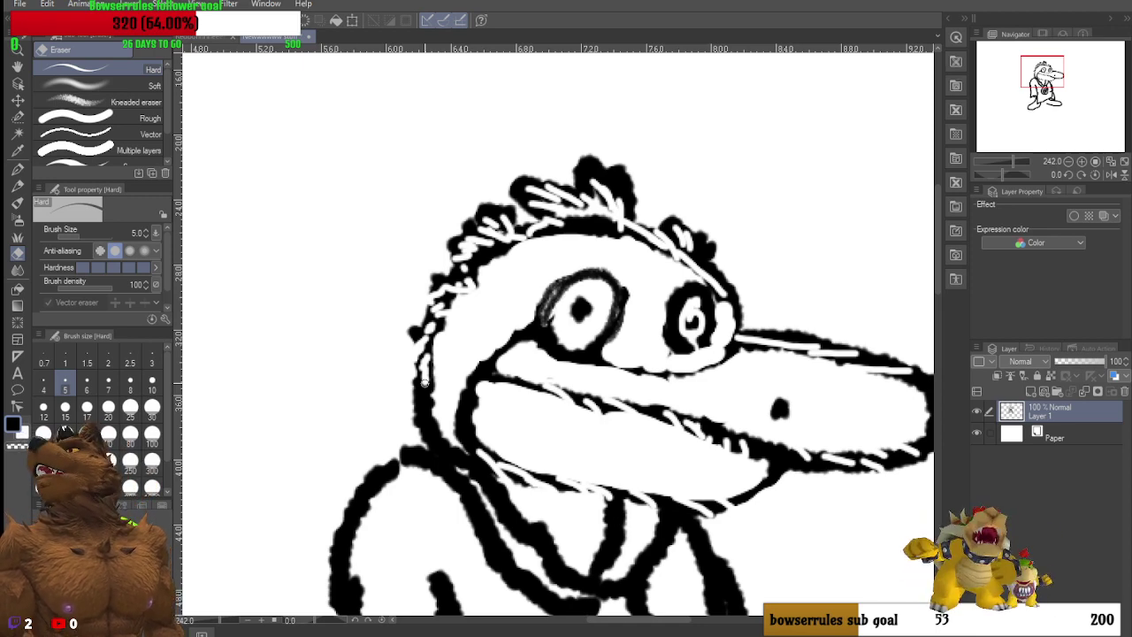
{"action": "mouse_move", "coordinate": [425, 382]}
{"action": "left_mouse_down"}
{"action": "mouse_move", "coordinate": [441, 458]}
{"action": "mouse_move", "coordinate": [472, 459]}
{"action": "mouse_move", "coordinate": [450, 474]}
{"action": "mouse_move", "coordinate": [479, 504]}
{"action": "mouse_move", "coordinate": [469, 525]}
{"action": "mouse_move", "coordinate": [489, 556]}
{"action": "mouse_move", "coordinate": [561, 596]}
{"action": "mouse_move", "coordinate": [571, 580]}
{"action": "mouse_move", "coordinate": [486, 509]}
{"action": "left_mouse_up"}
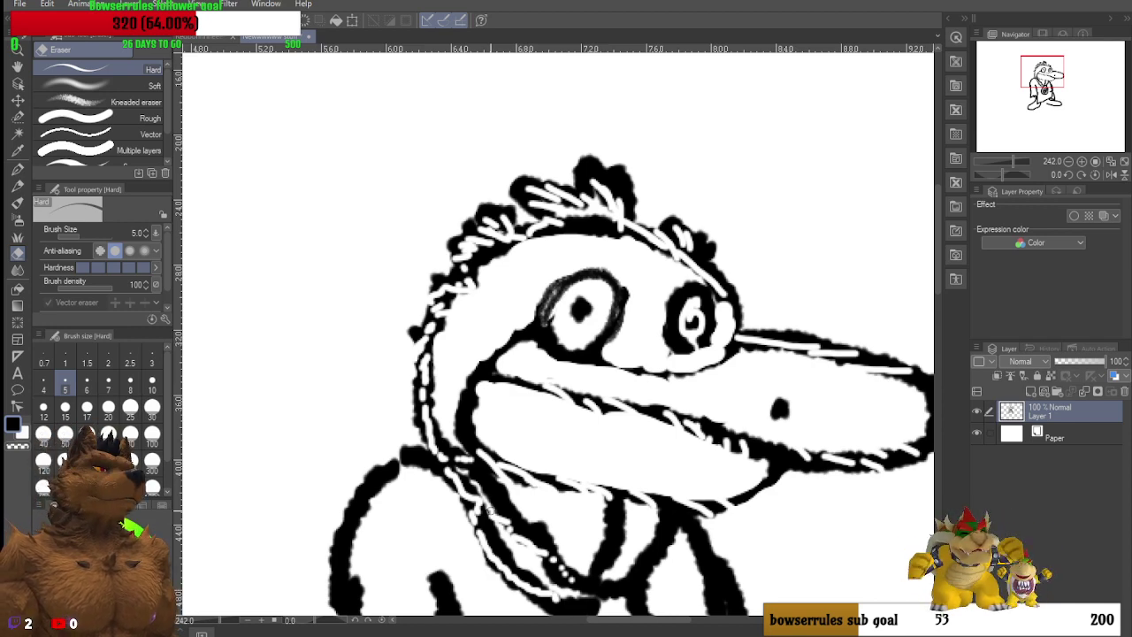
{"action": "mouse_move", "coordinate": [586, 537]}
{"action": "left_mouse_down"}
{"action": "mouse_move", "coordinate": [624, 516]}
{"action": "mouse_move", "coordinate": [608, 562]}
{"action": "mouse_move", "coordinate": [658, 555]}
{"action": "mouse_move", "coordinate": [644, 580]}
{"action": "left_mouse_up"}
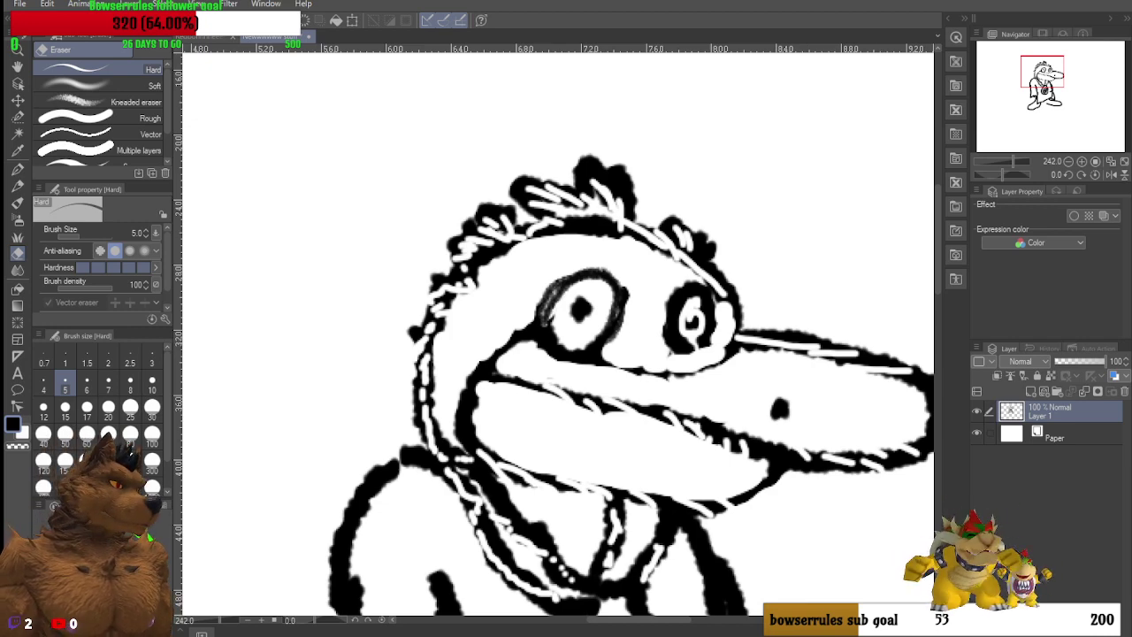
Step: Save the drawing under its existing file name in an image format without layers, accept losing layer information, and close the program
{"action": "left_click", "coordinate": [21, 4]}
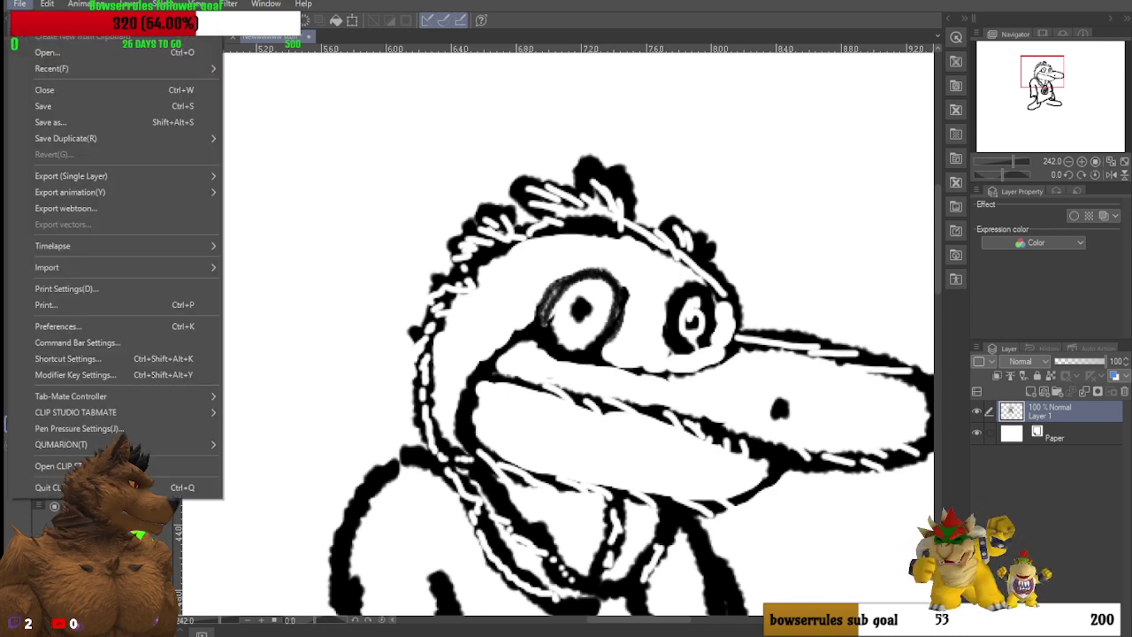
{"action": "left_click", "coordinate": [62, 121]}
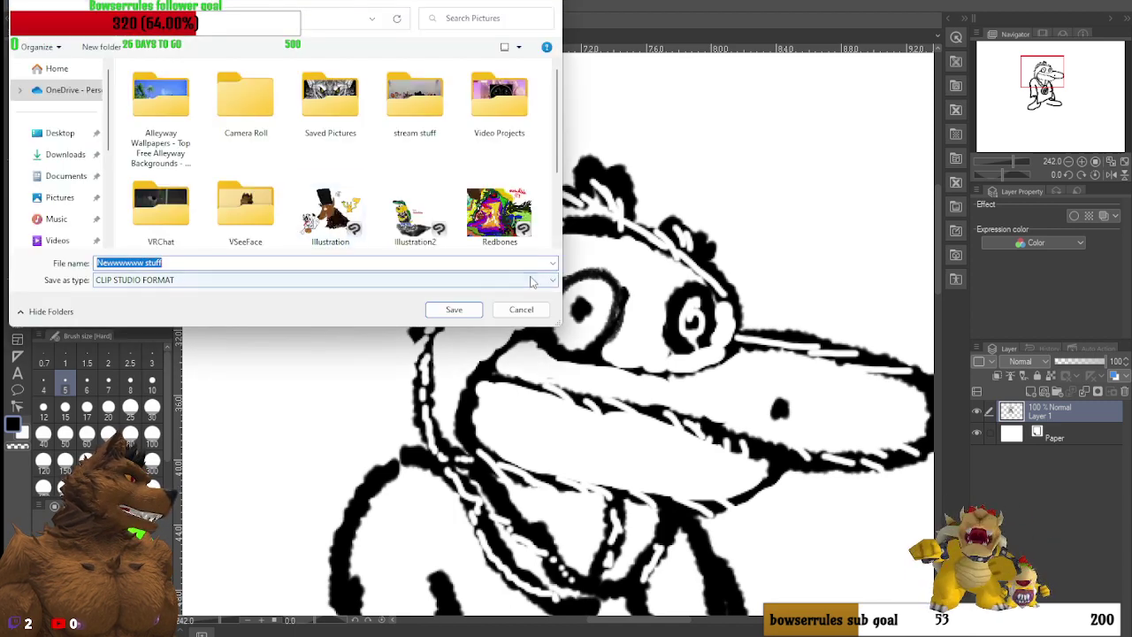
{"action": "left_click", "coordinate": [533, 282]}
{"action": "left_click", "coordinate": [130, 315]}
{"action": "left_click", "coordinate": [430, 310]}
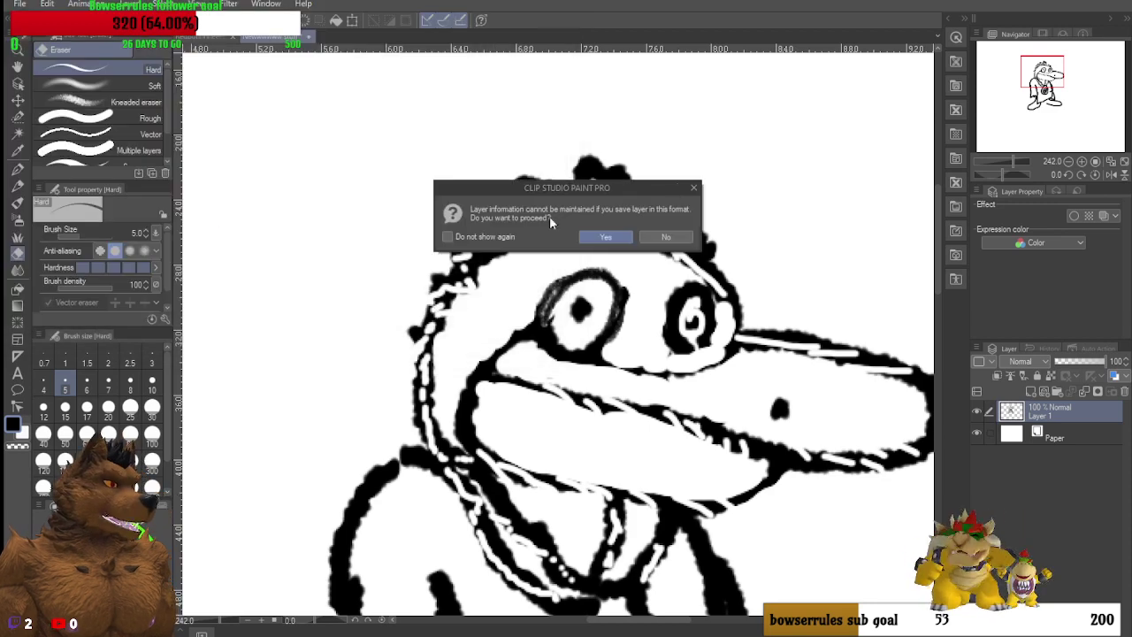
{"action": "left_click", "coordinate": [609, 236]}
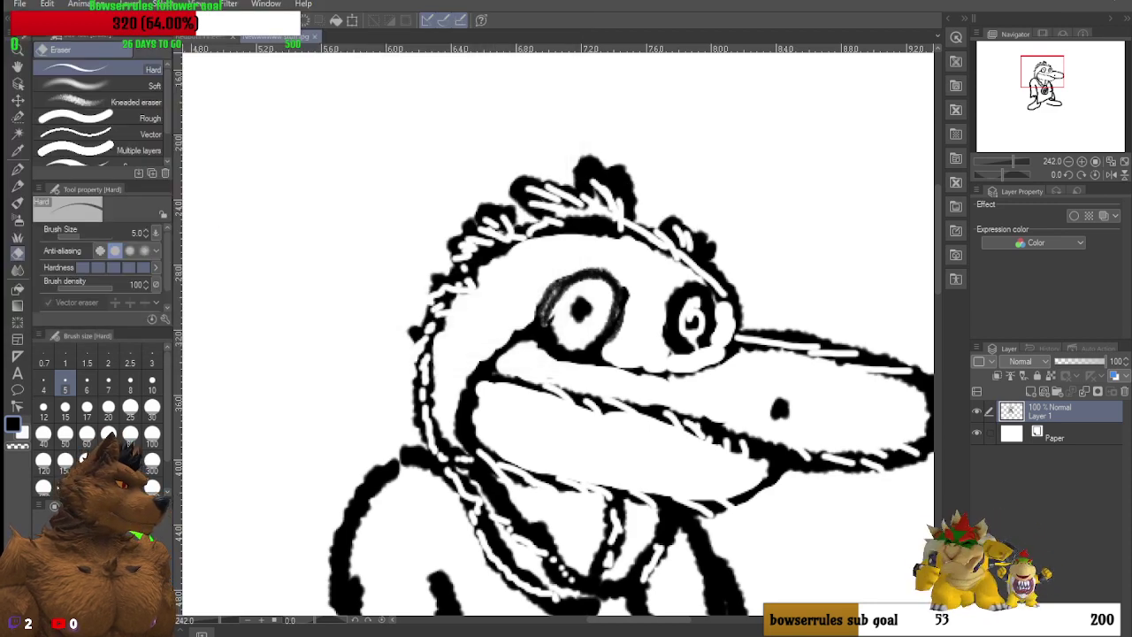
{"action": "left_click", "coordinate": [1123, 5]}
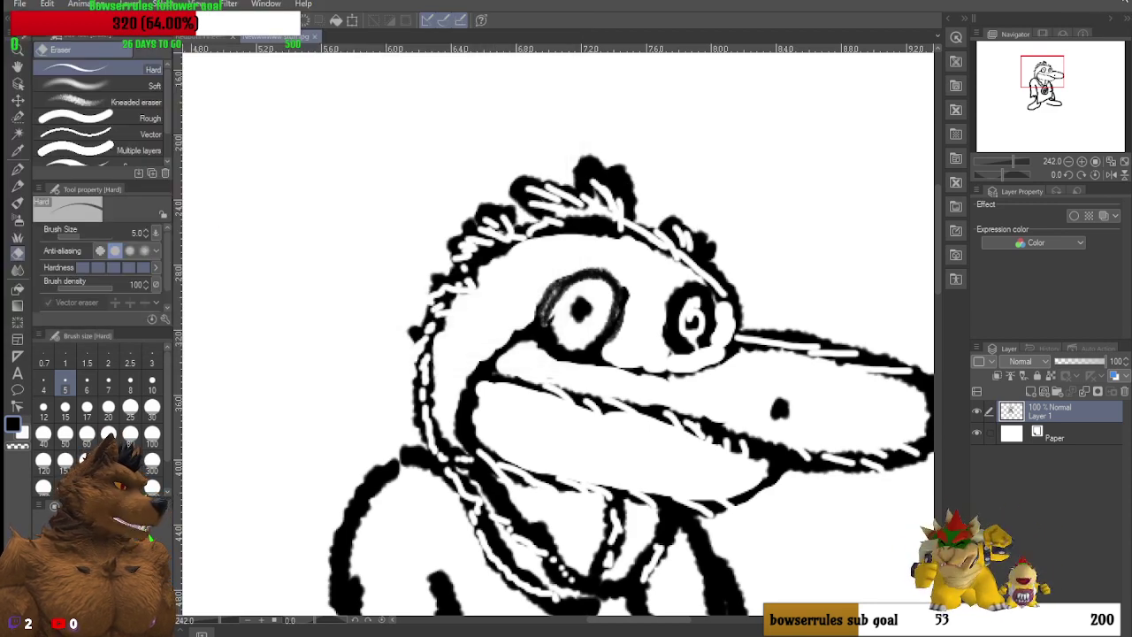